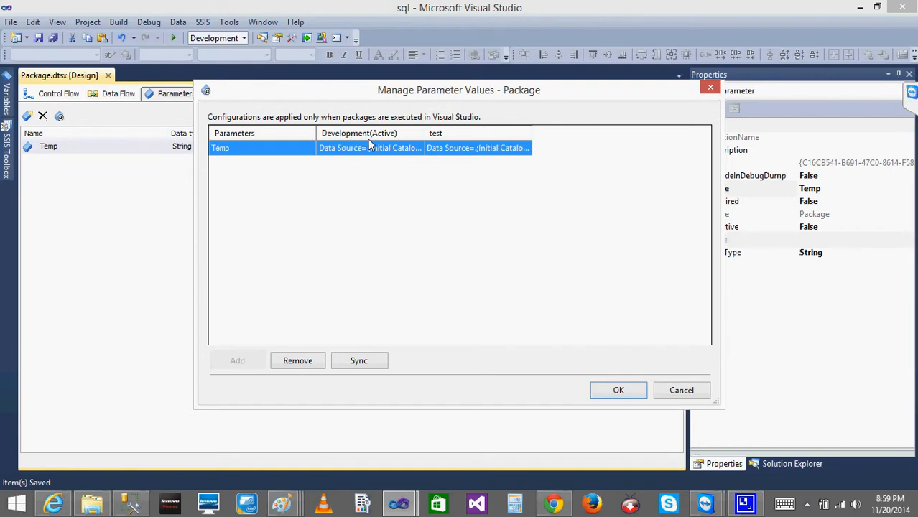
- Accept the package's parameter values, then review the Temp parameter's Development and test configurations without changing them
left_click(611, 381)
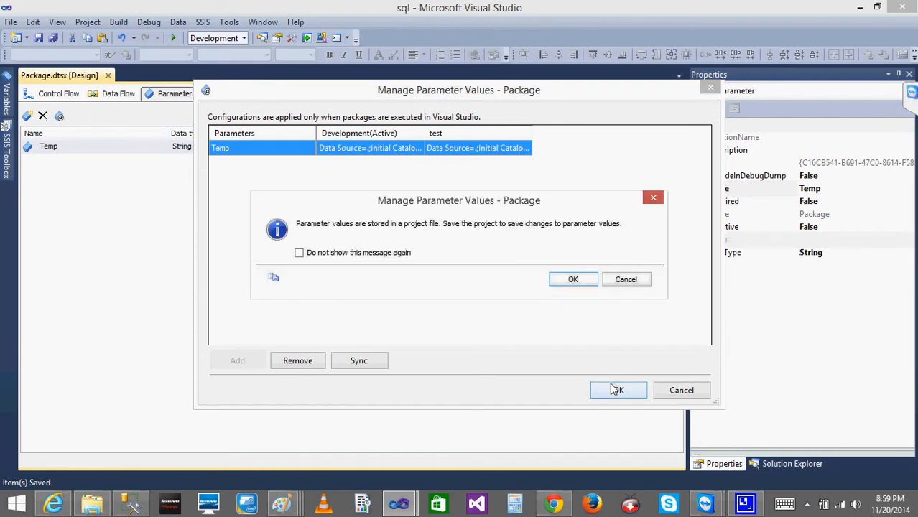
left_click(574, 281)
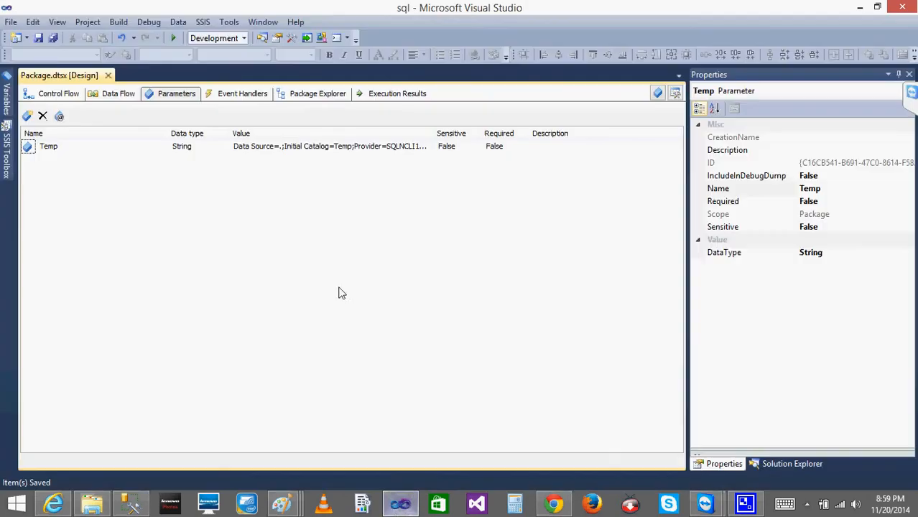
left_click(59, 115)
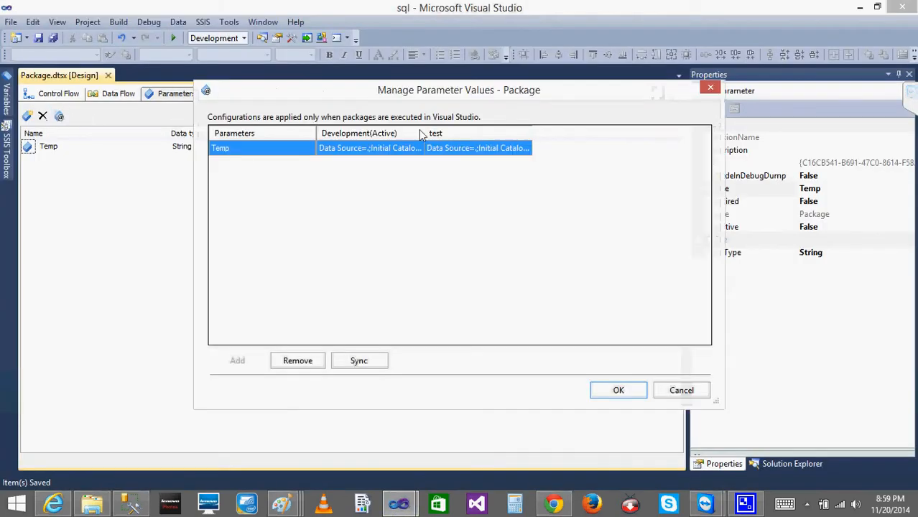
left_click(679, 396)
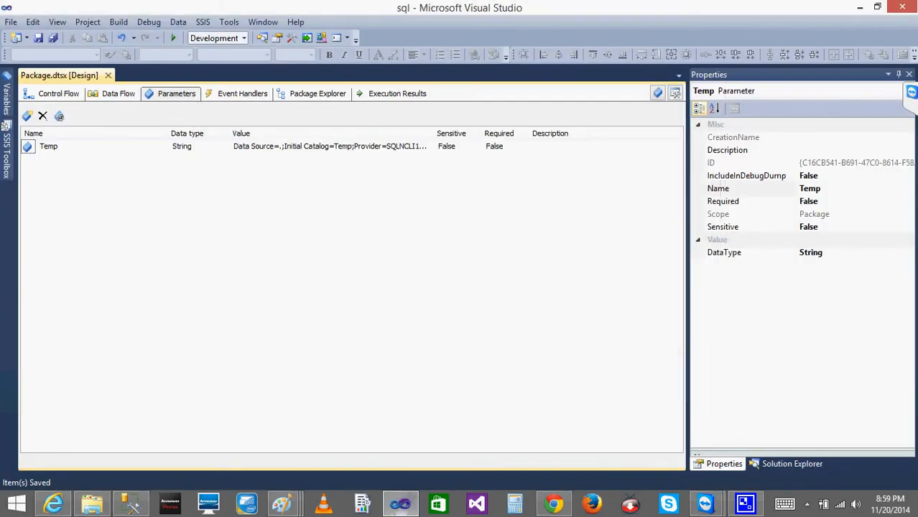
- Switch to SQL Server Management Studio and examine the testconfig folder's projects and environments in the SSISDB catalog
left_click(401, 506)
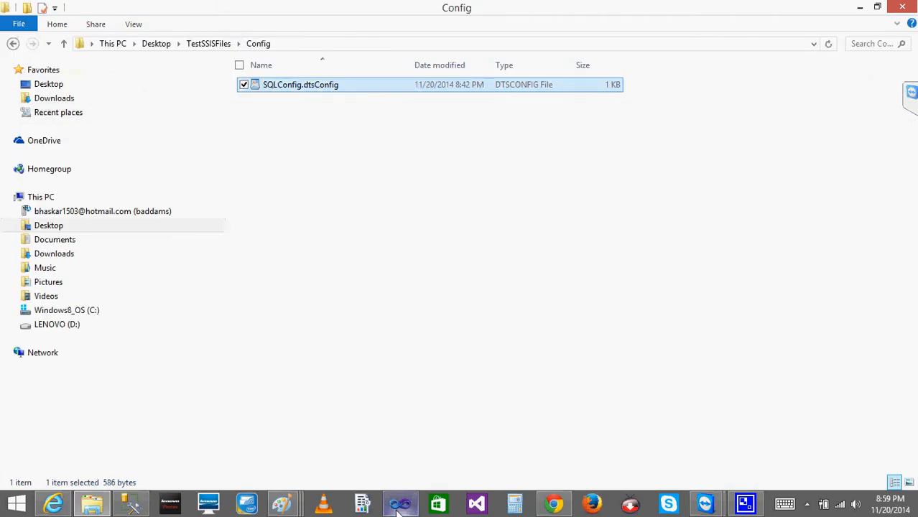
left_click(400, 506)
left_click(132, 505)
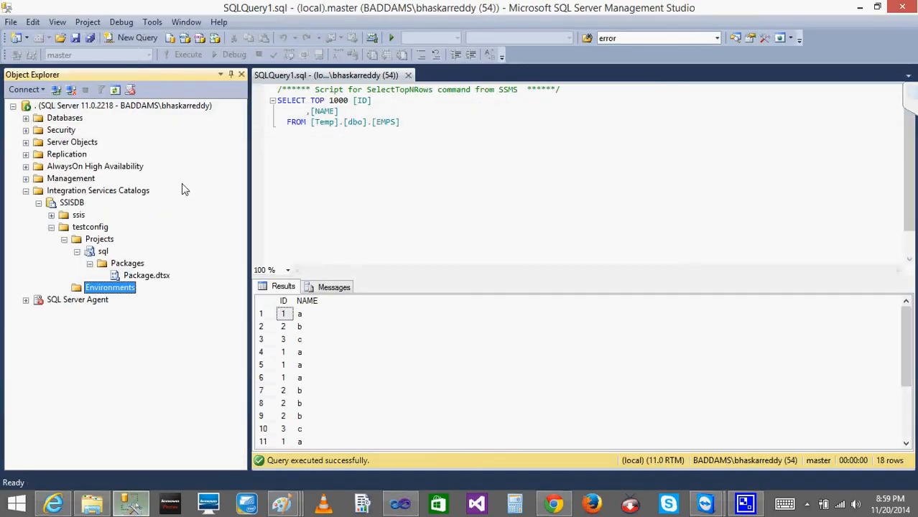
left_click(65, 240)
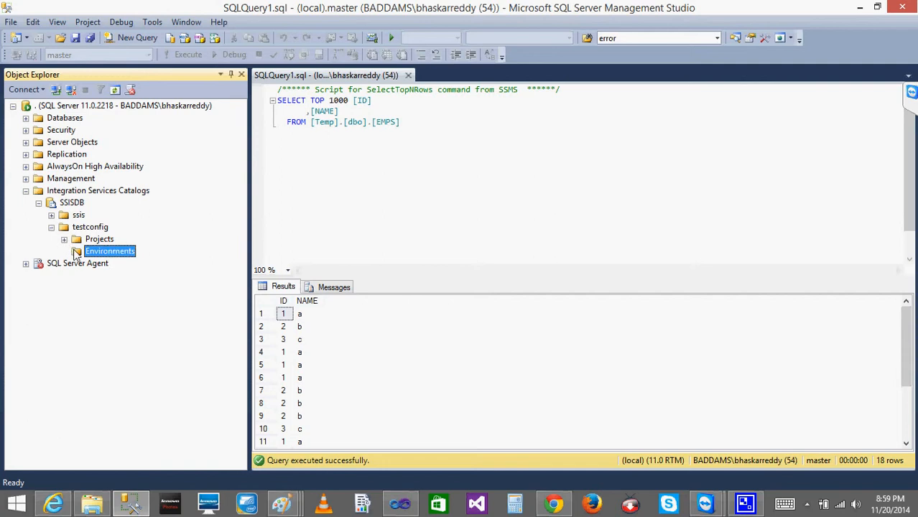
left_click(64, 239)
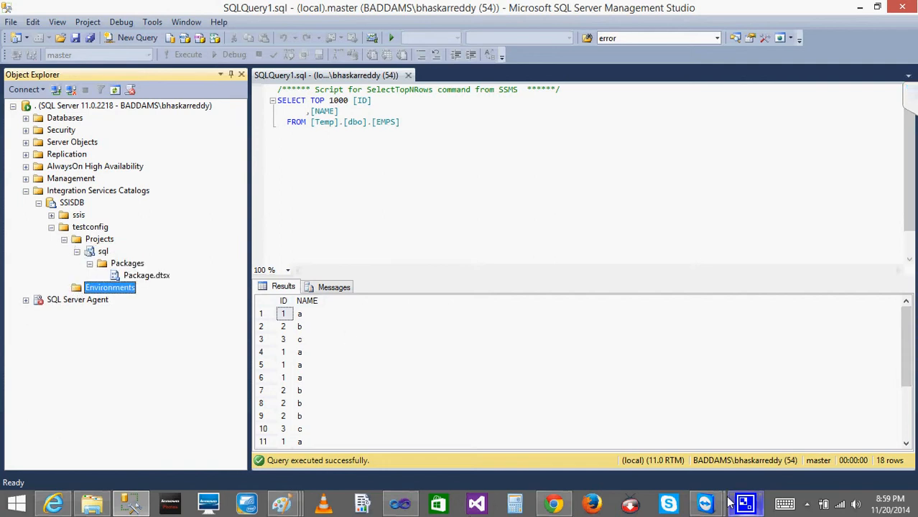
- Switch to Visual Studio and deploy the sql project to /SSISDB/testconfig/sql, replacing the existing project
left_click(400, 505)
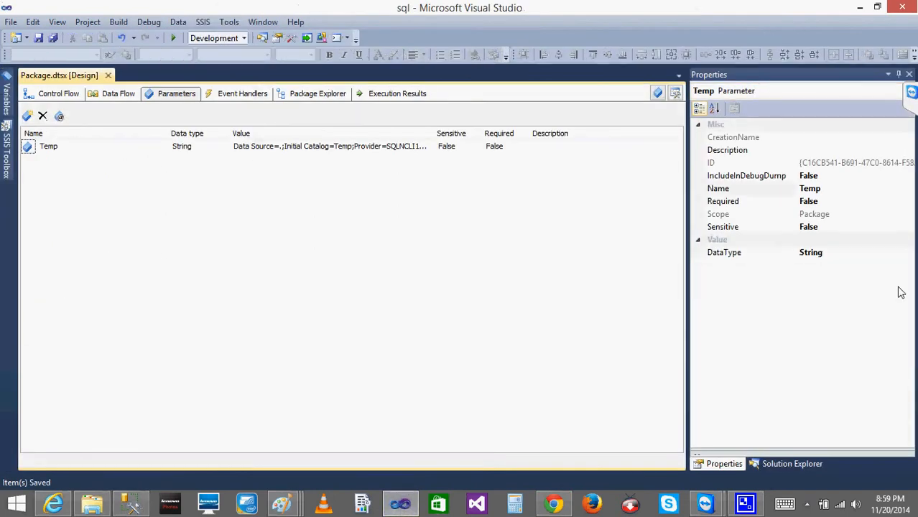
left_click(776, 464)
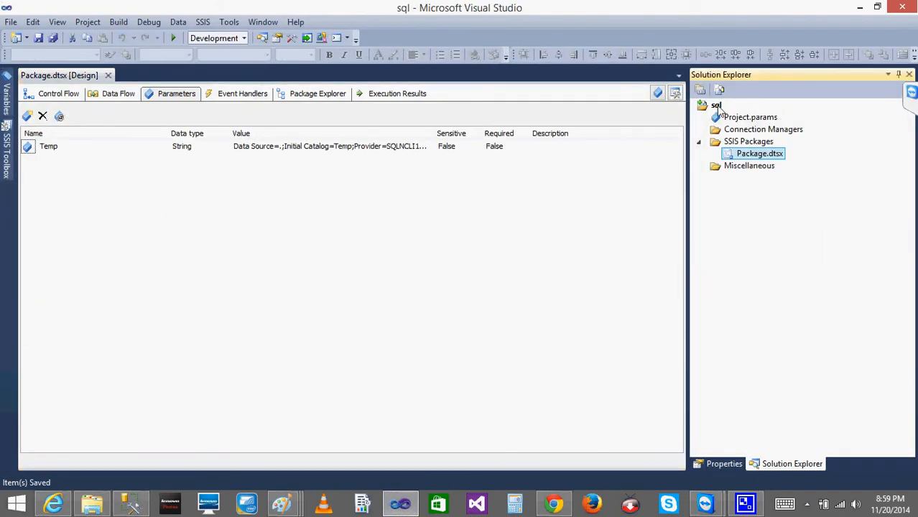
left_click(718, 107)
right_click(718, 107)
left_click(586, 113)
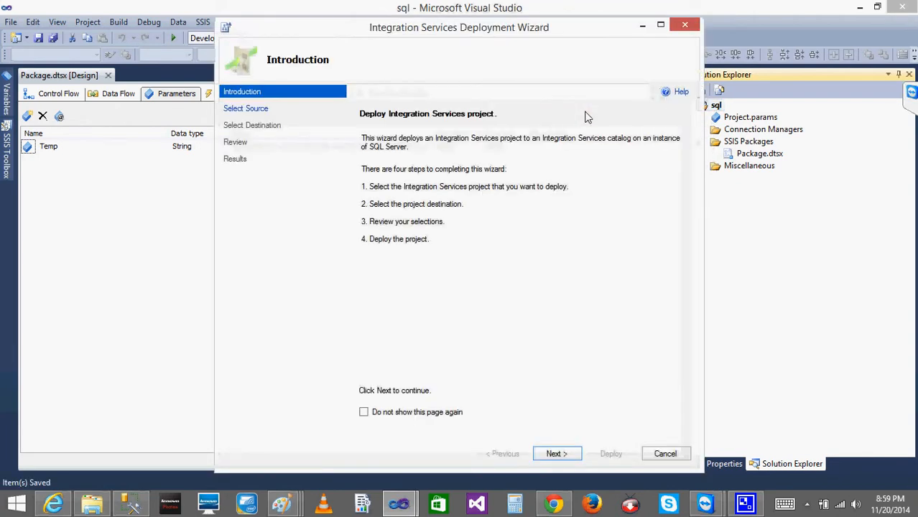
left_click(551, 454)
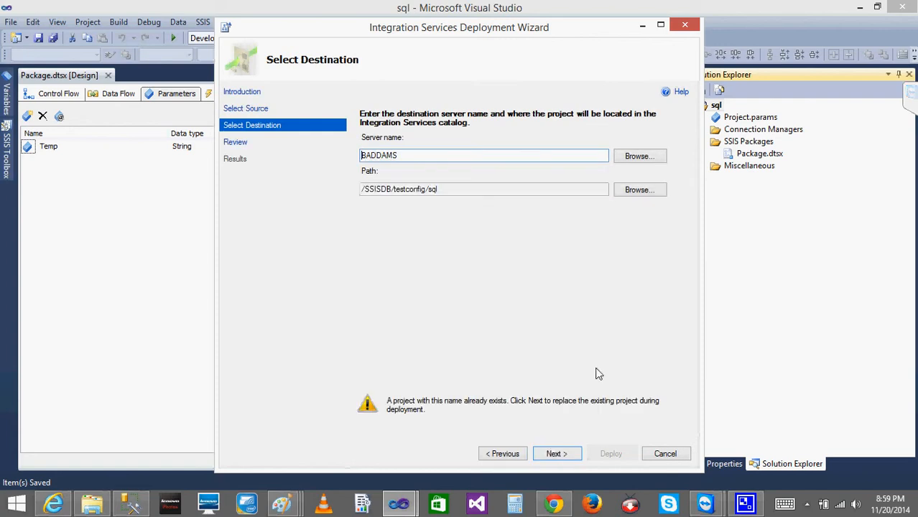
left_click(567, 454)
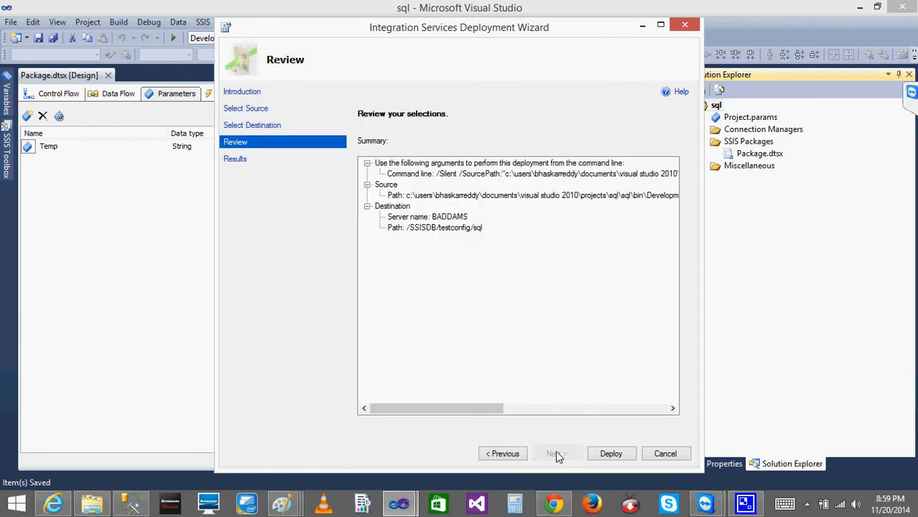
left_click(611, 456)
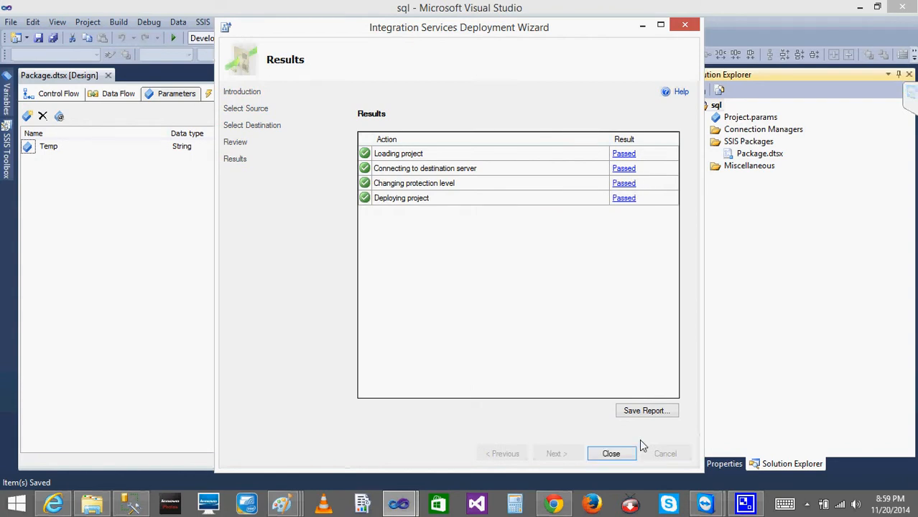
left_click(610, 454)
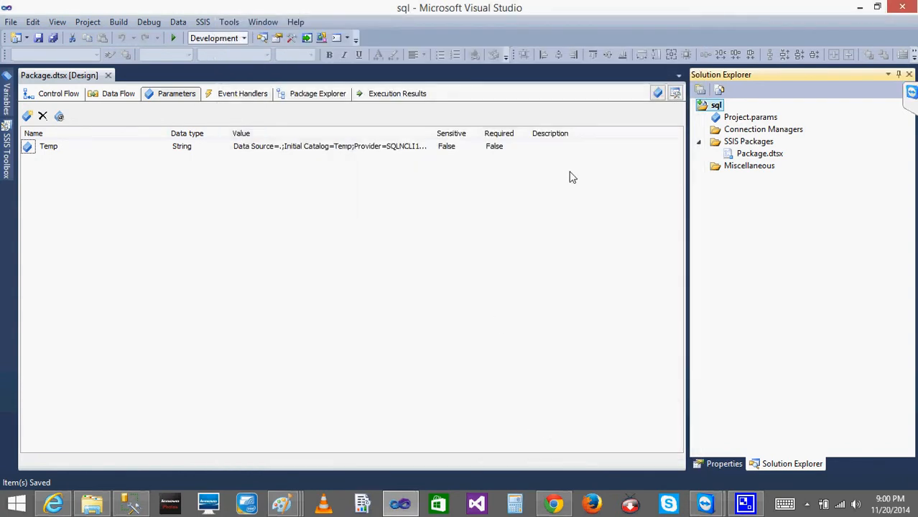
- Switch to SQL Server Management Studio and create an environment named Dev in the testconfig folder
left_click(131, 505)
right_click(117, 287)
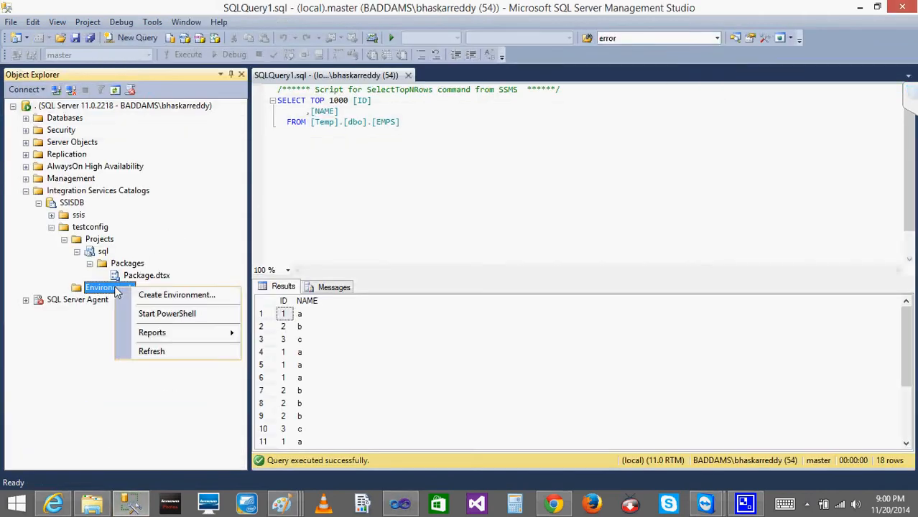
left_click(170, 295)
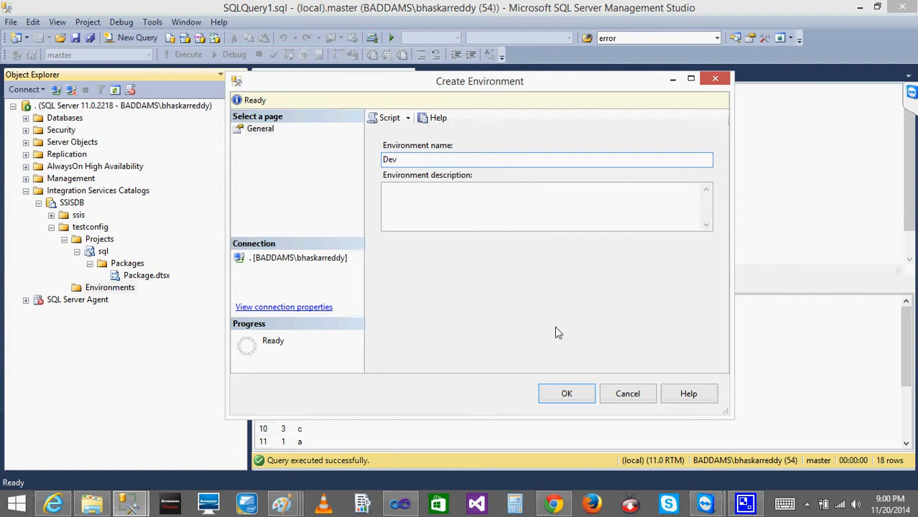
left_click(565, 394)
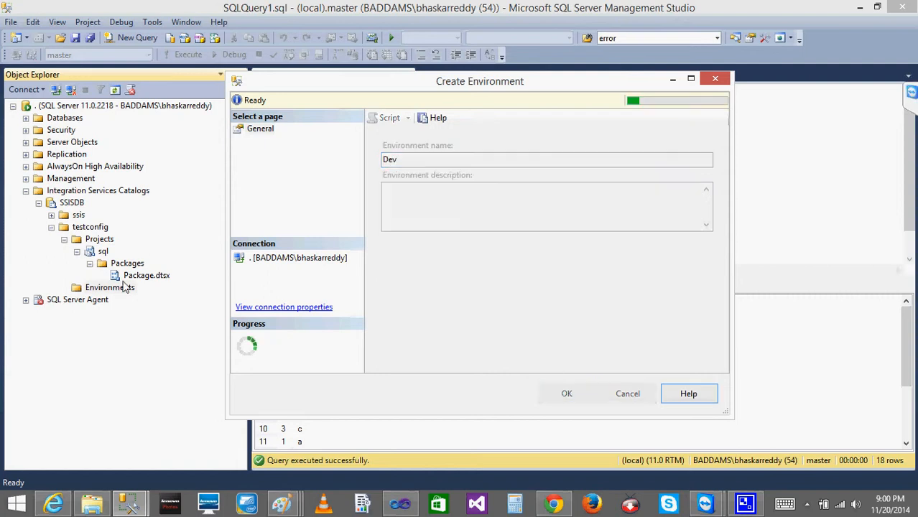
- Add a variable named Temp of type String to the Dev environment
right_click(95, 301)
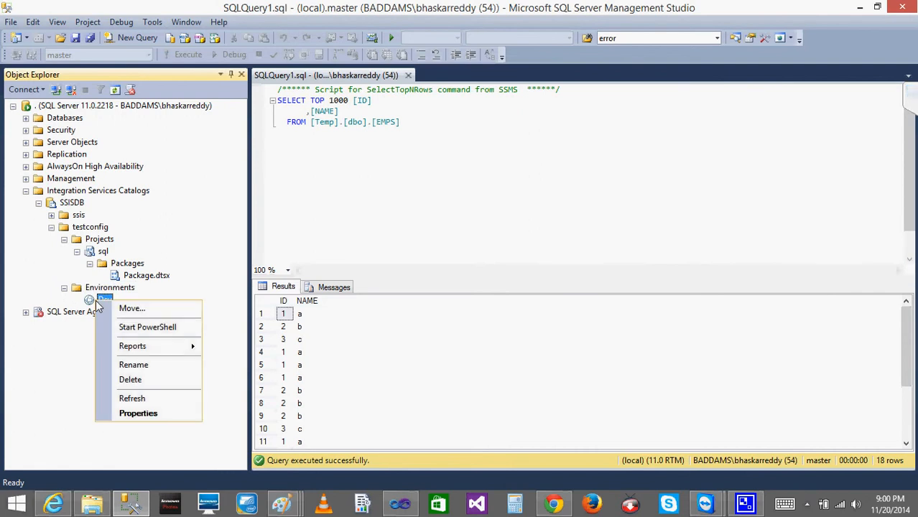
left_click(140, 413)
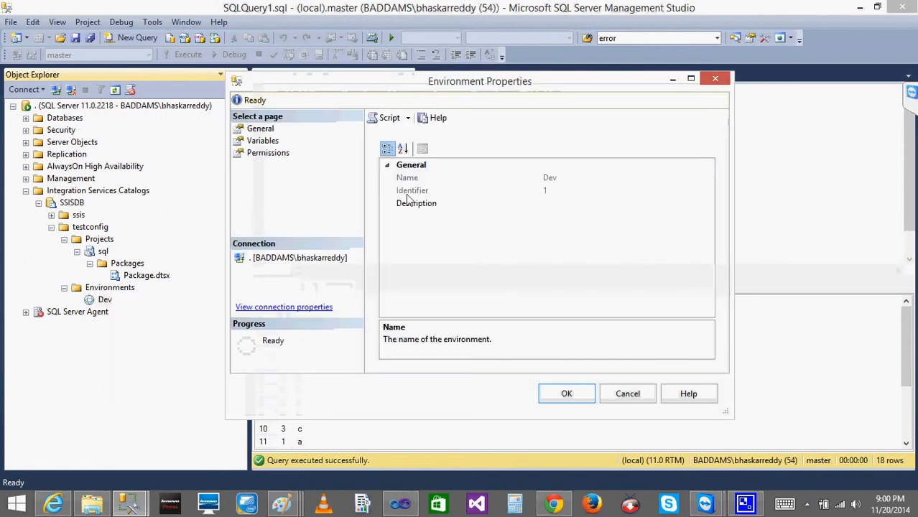
left_click(264, 142)
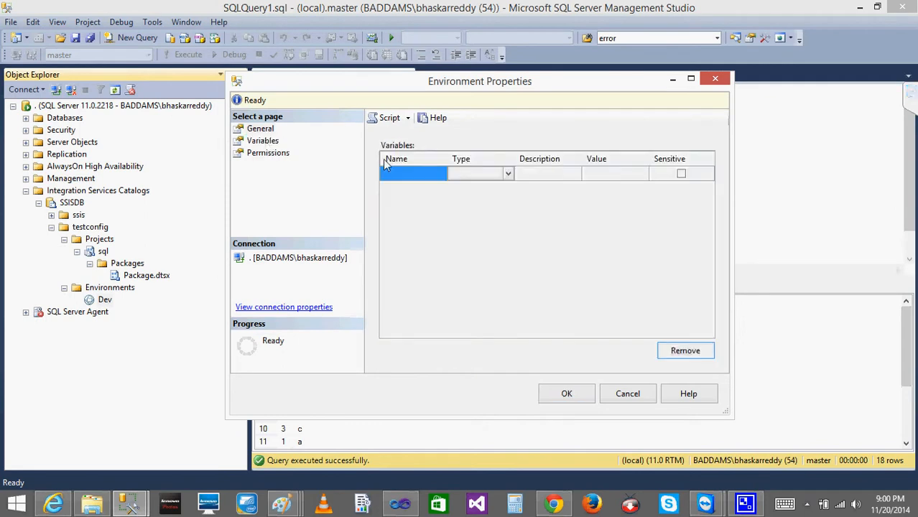
left_click(410, 174)
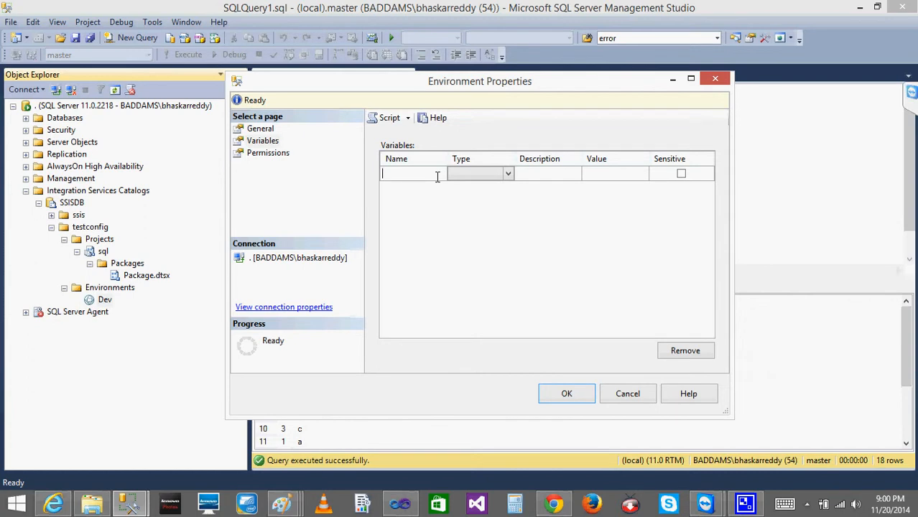
type("Temp")
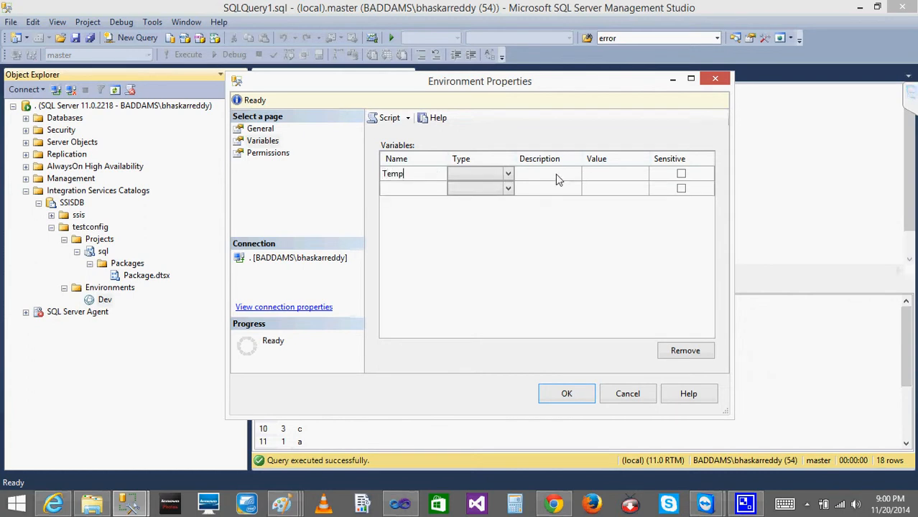
left_click(555, 174)
left_click(508, 176)
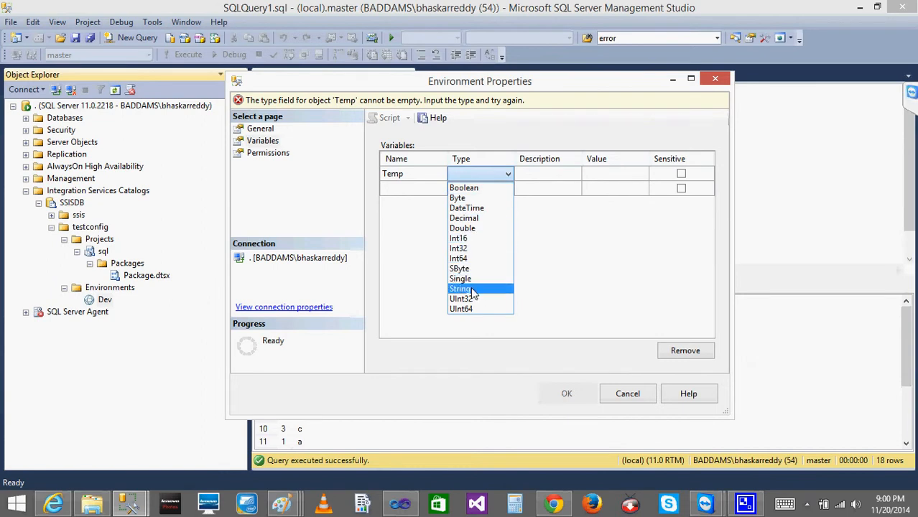
left_click(473, 289)
- Paste the copied connection string as the Temp variable's value, check its Initial Catalog=Temp part, and save the Dev environment's properties
left_click(594, 179)
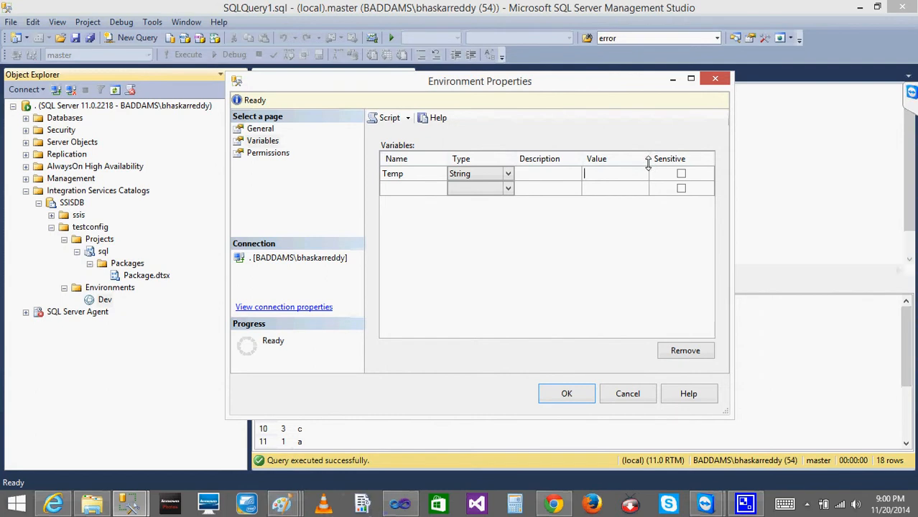
key("ctrl+v")
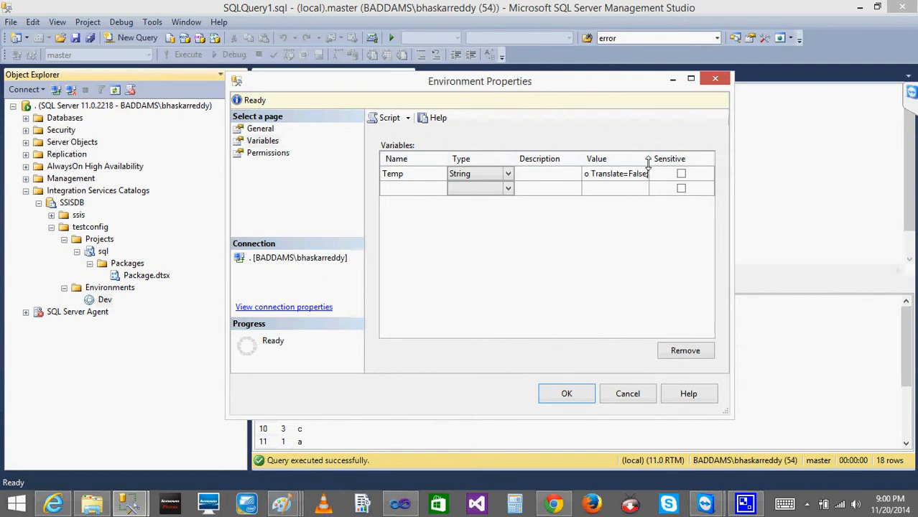
key("Left")
key("Left")
key("Left")
key("Left")
key("Left")
key("Left")
key("Left")
key("Left")
key("Left")
key("Left")
key("Left")
key("Left")
key("Left")
key("Left")
key("Left")
key("Left")
key("Left")
key("Left")
key("Left")
key("Left")
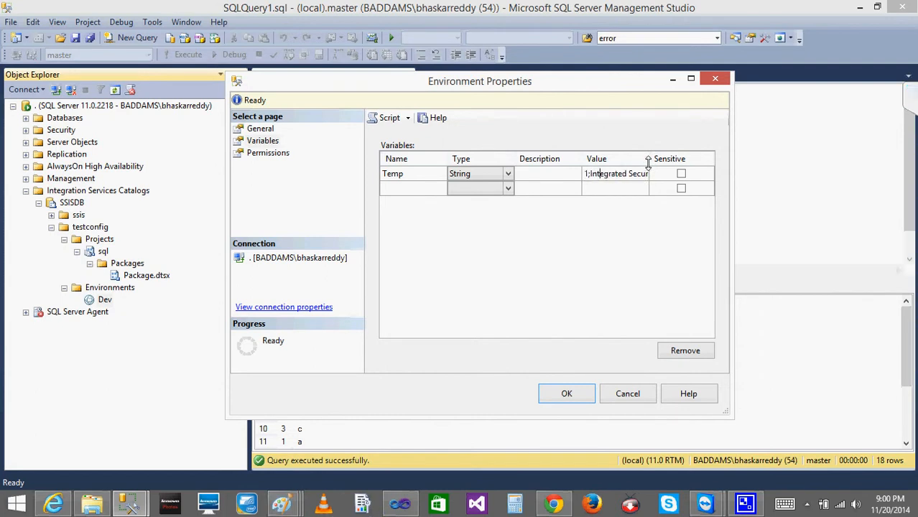
key("Left")
key("Left")
key("Left")
key("Left")
key("Left")
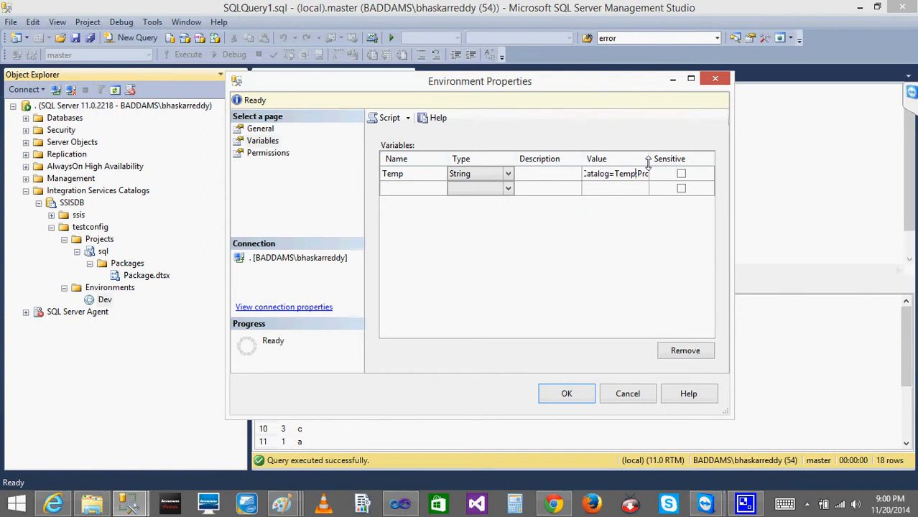
left_click(568, 395)
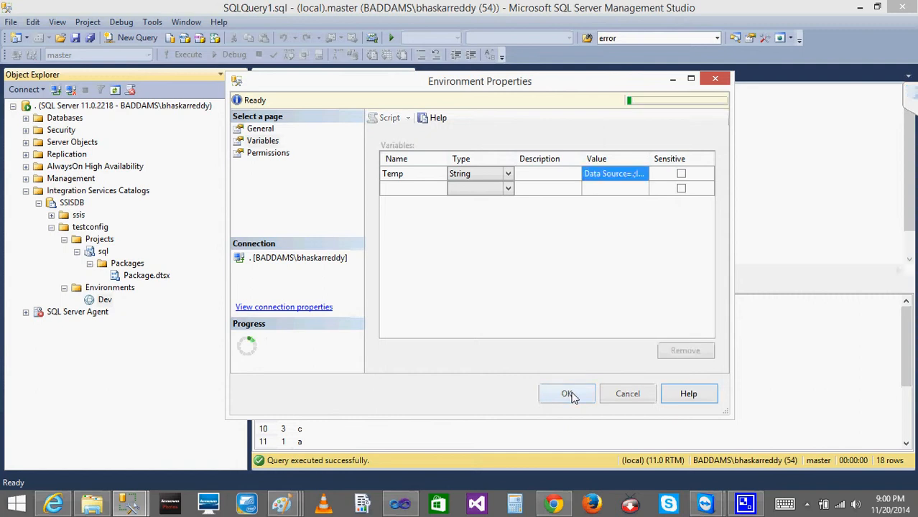
- Create a second environment named QA in the testconfig folder
right_click(102, 299)
left_click(135, 302)
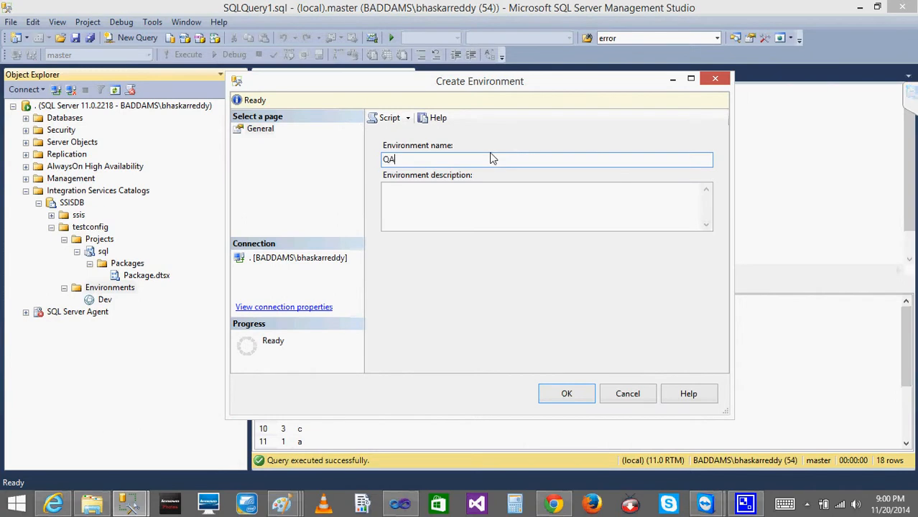
type("QA")
left_click(573, 393)
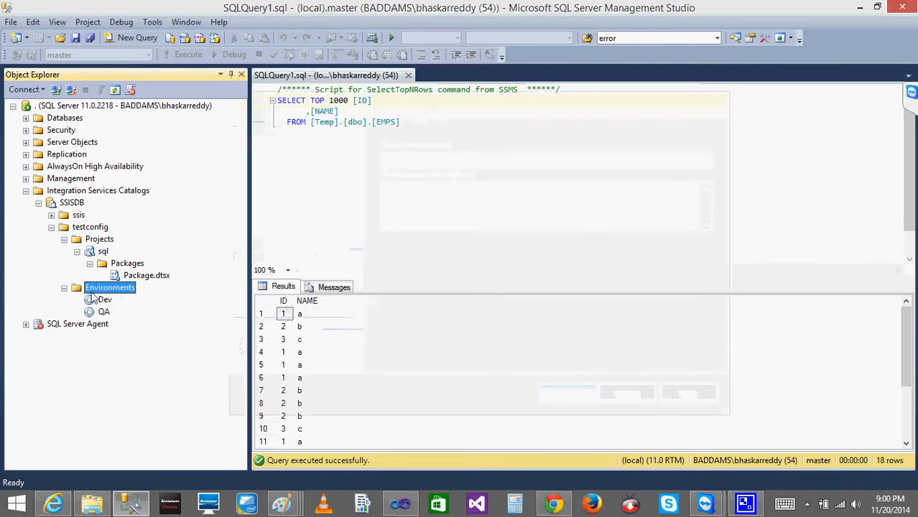
- Add a variable named Temp of type String to the QA environment
right_click(100, 312)
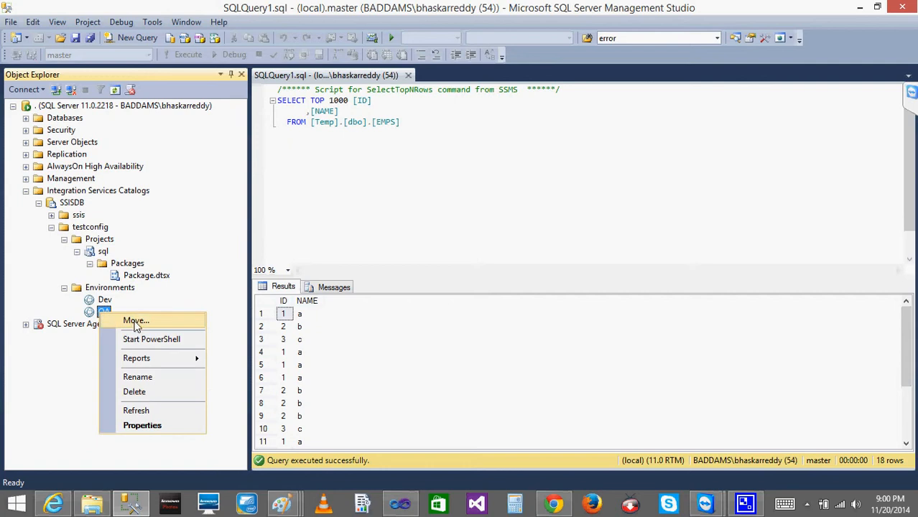
left_click(144, 426)
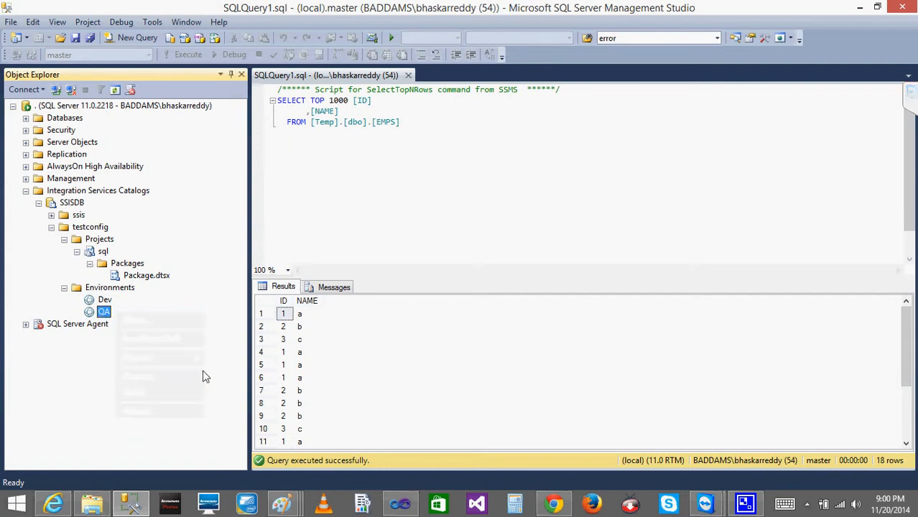
left_click(264, 141)
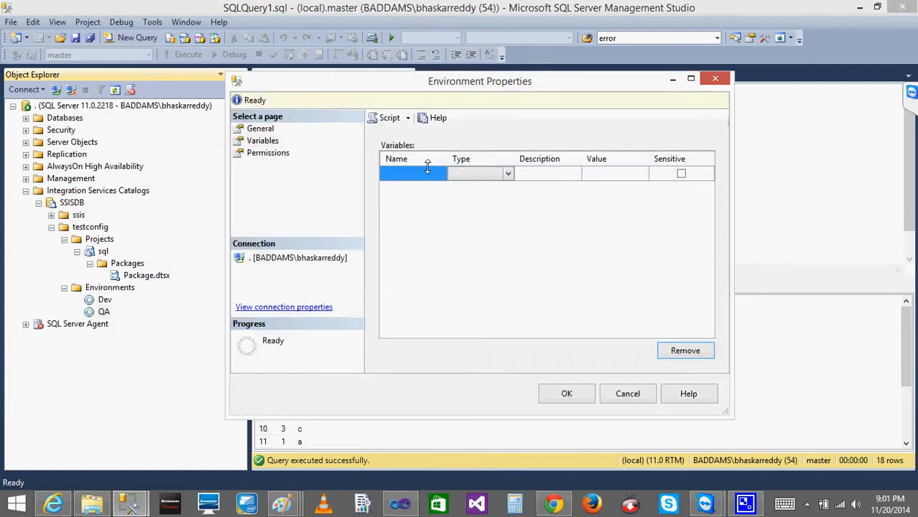
left_click(413, 173)
type("Temp")
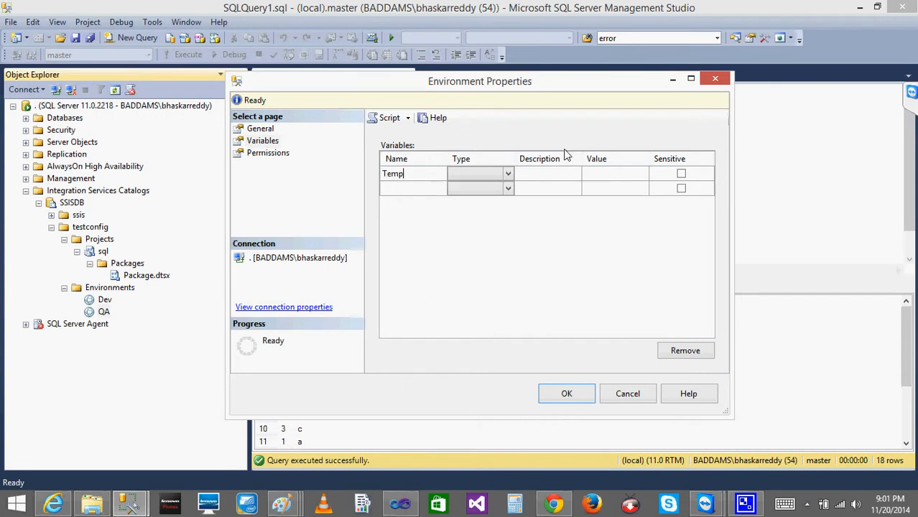
left_click(508, 179)
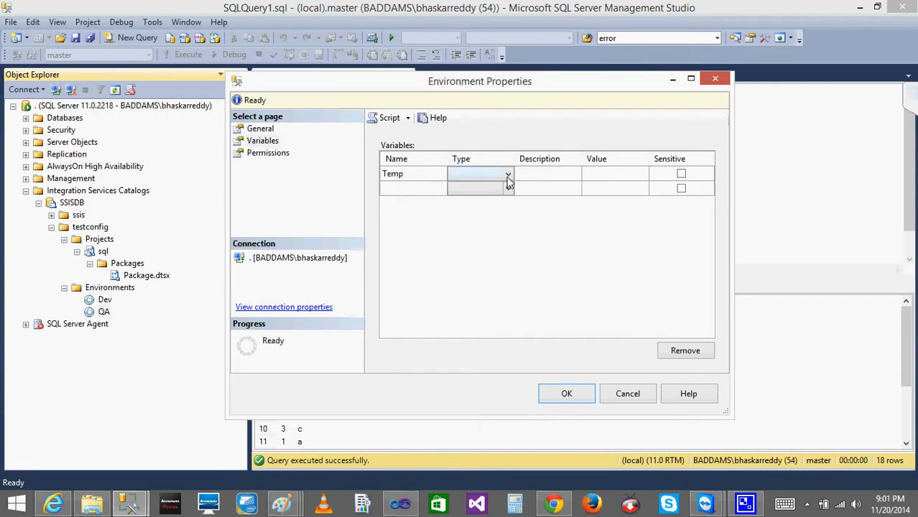
left_click(507, 177)
left_click(464, 289)
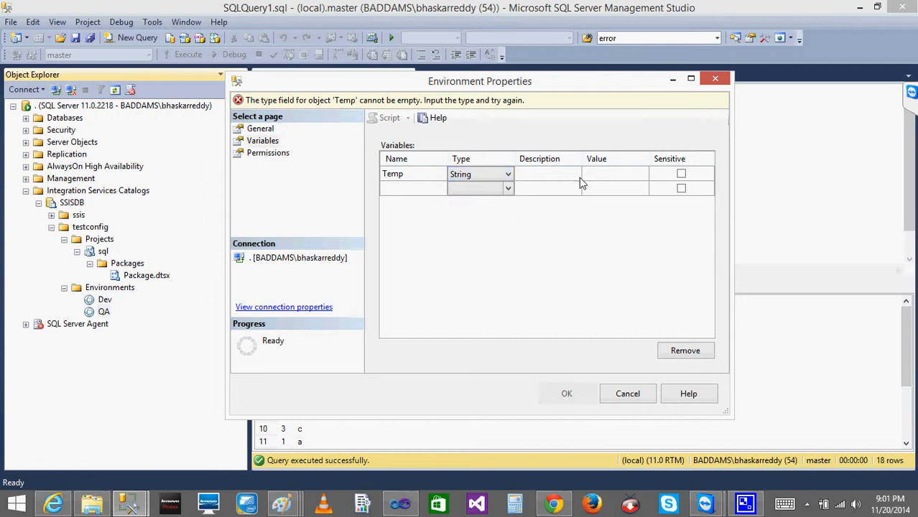
- Paste the copied connection string as the QA environment's Temp value, look back through the string, and save the environment properties
left_click(571, 180)
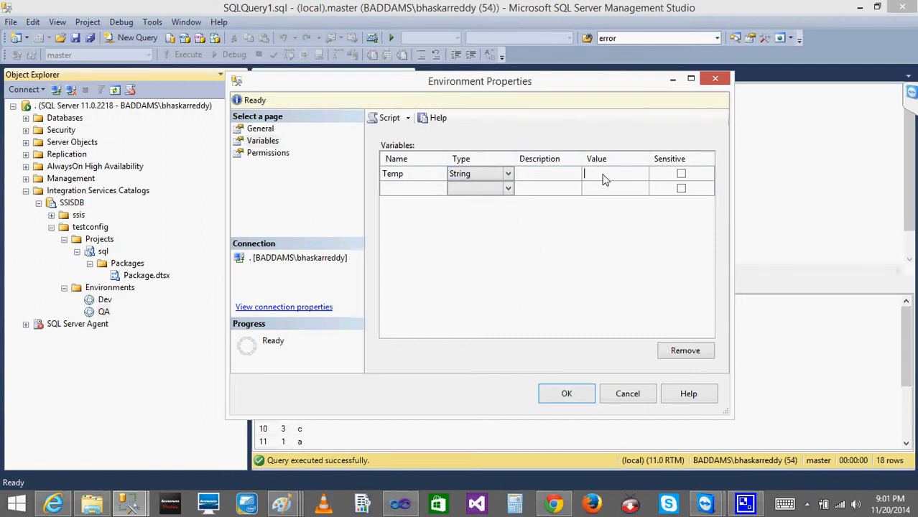
left_click(605, 179)
key("ctrl+v")
key("Left")
key("Left")
key("Left")
key("Left")
key("Left")
key("Left")
key("Left")
key("Left")
key("Left")
key("Left")
key("Left")
key("Left")
key("Left")
key("Left")
key("Left")
key("Left")
key("Left")
key("Left")
key("Left")
key("Left")
key("Left")
key("Left")
key("Left")
key("Left")
key("Left")
key("Left")
key("Left")
key("Left")
key("Left")
key("Left")
key("Left")
key("Left")
key("Left")
key("Left")
key("Left")
key("Left")
key("Left")
key("Left")
key("Left")
key("Left")
key("Left")
key("Left")
key("Left")
left_click(572, 400)
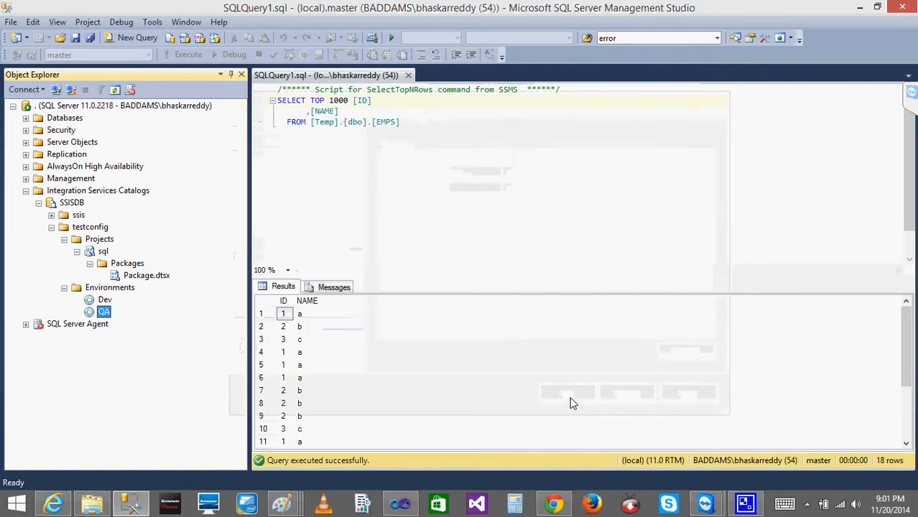
- Check the parameters, connection managers, advanced settings and environment option for executing Package.dtsx, without running the package
left_click(147, 278)
right_click(147, 278)
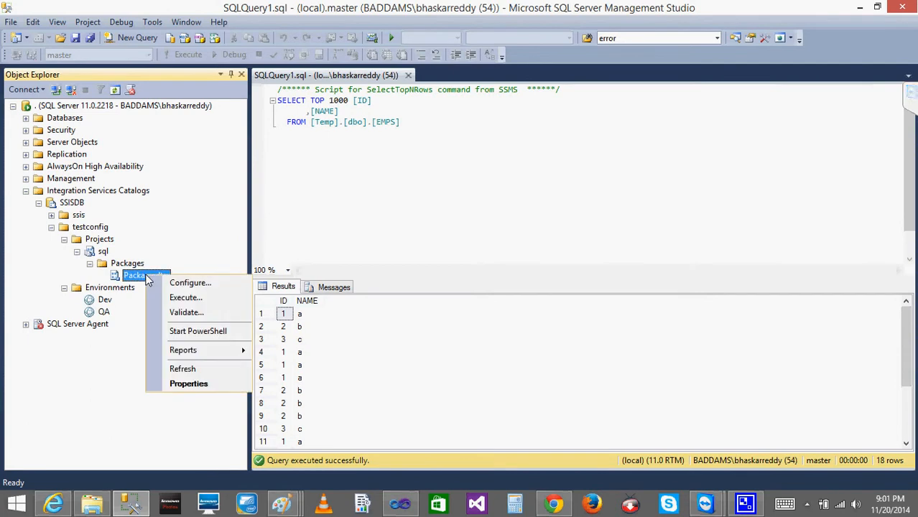
left_click(186, 298)
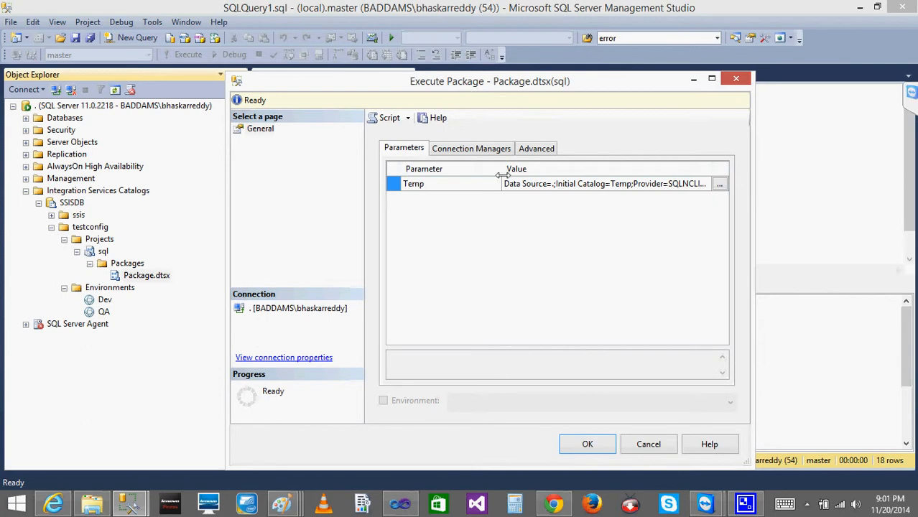
left_click(471, 150)
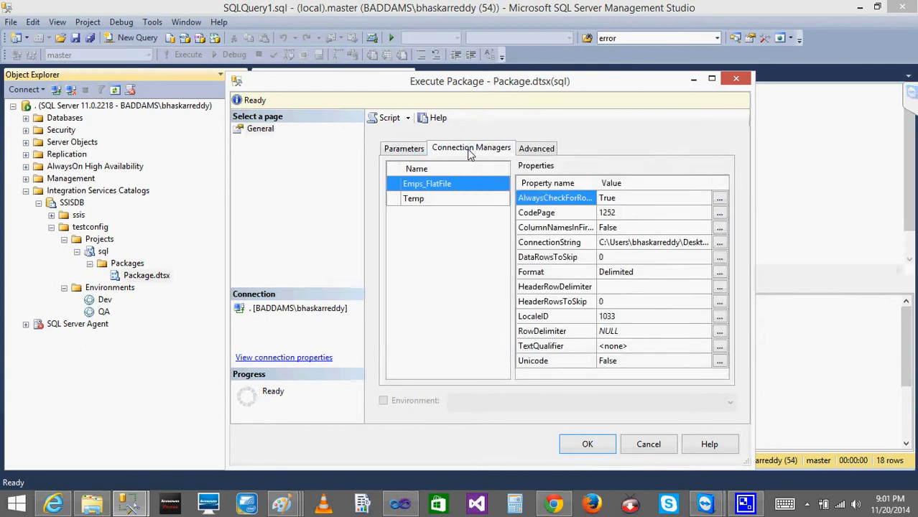
left_click(406, 151)
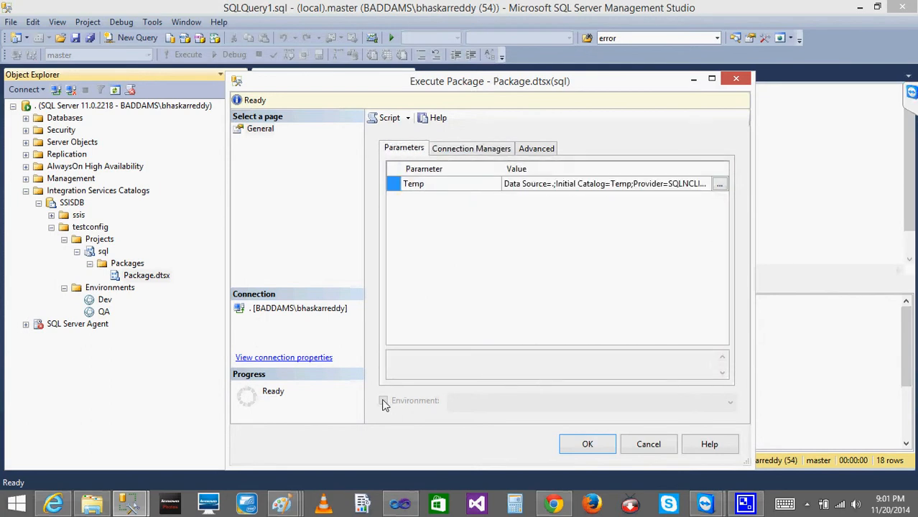
left_click(543, 151)
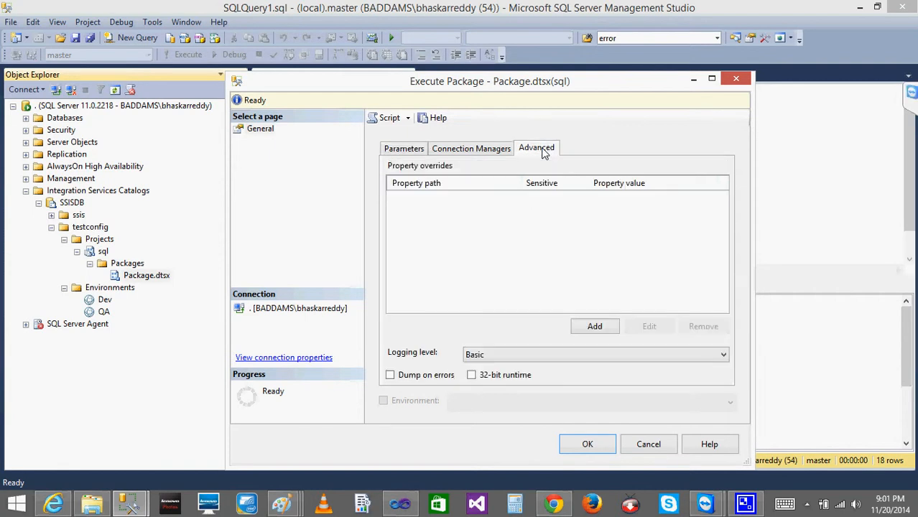
left_click(416, 151)
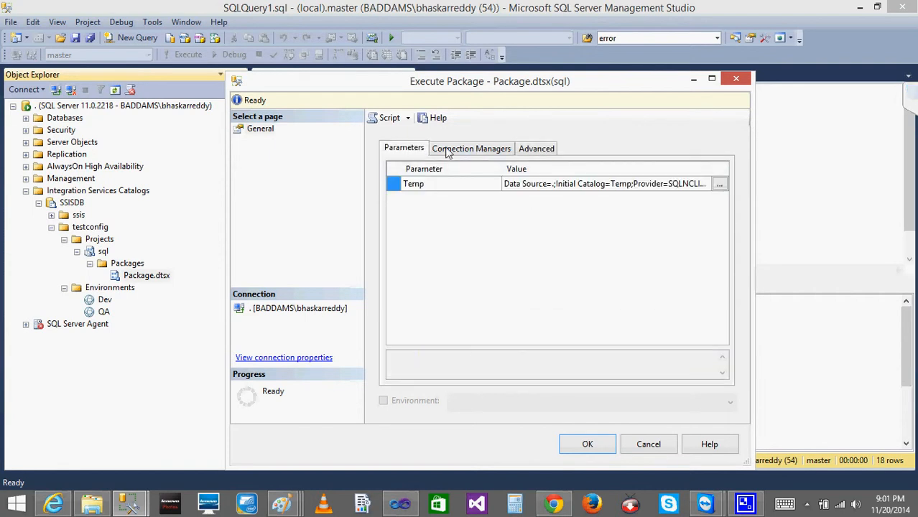
left_click(451, 150)
left_click(407, 151)
left_click(645, 445)
- Open the sql project's configuration, look over its Temp parameter, and add an environment reference to Dev from the local testconfig folder
left_click(123, 274)
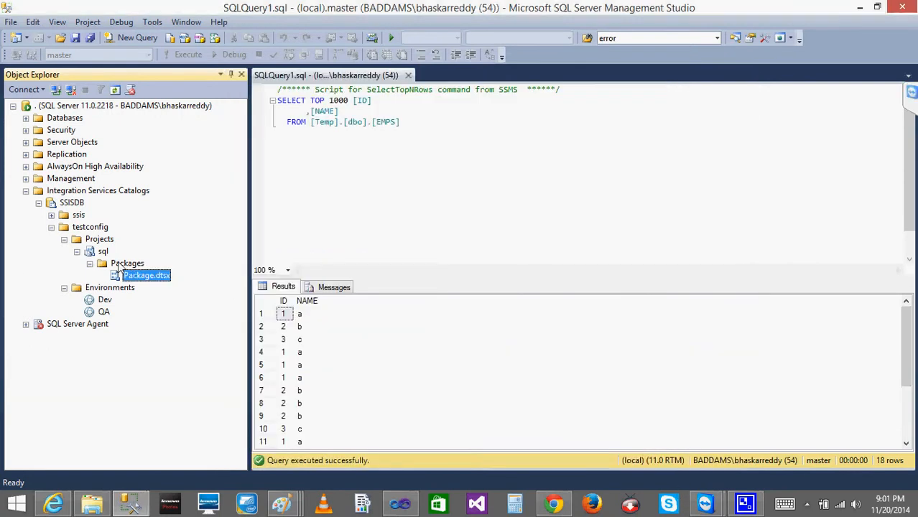
right_click(120, 266)
right_click(100, 254)
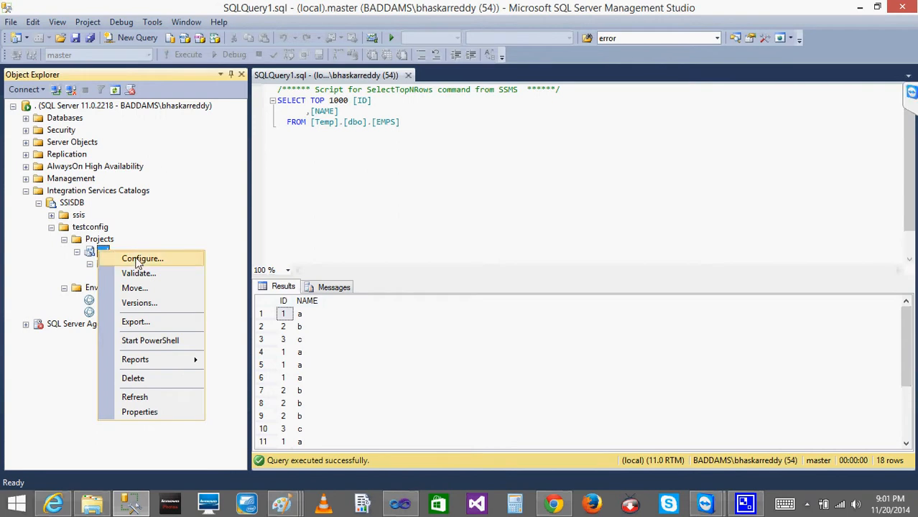
left_click(138, 260)
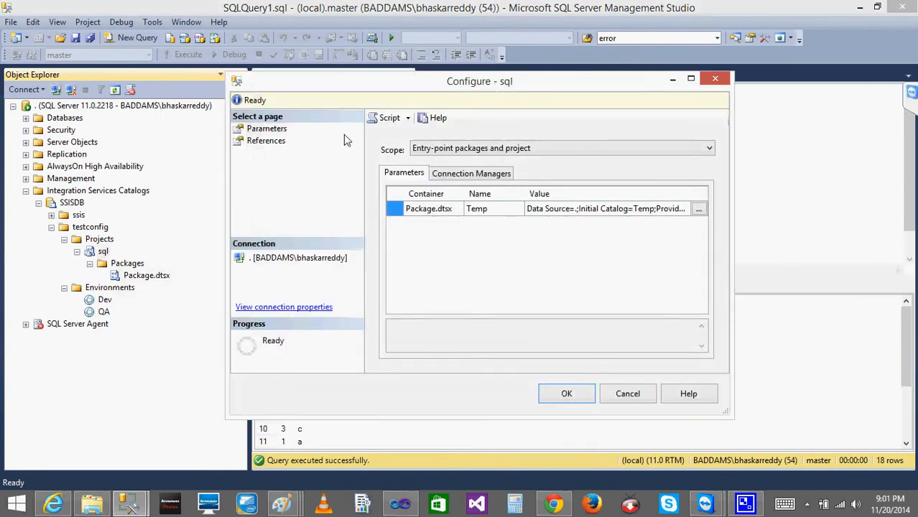
left_click(441, 209)
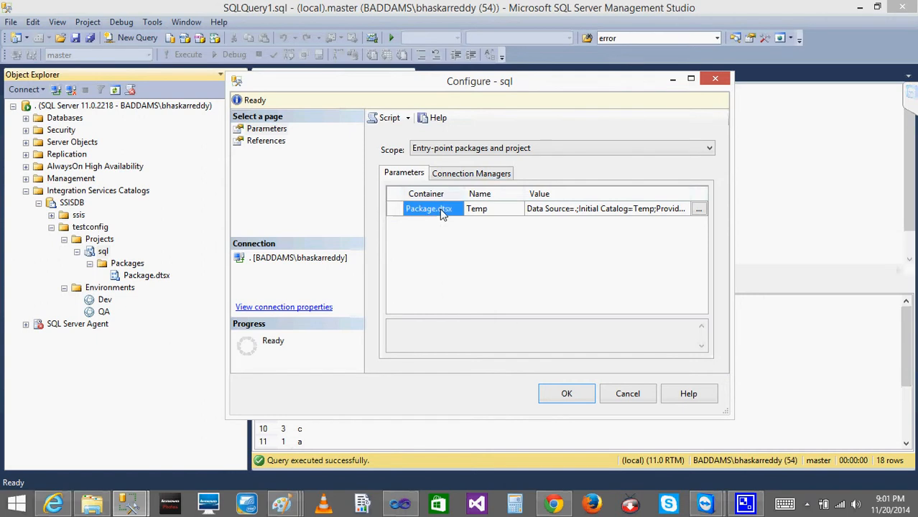
left_click(500, 212)
left_click(275, 144)
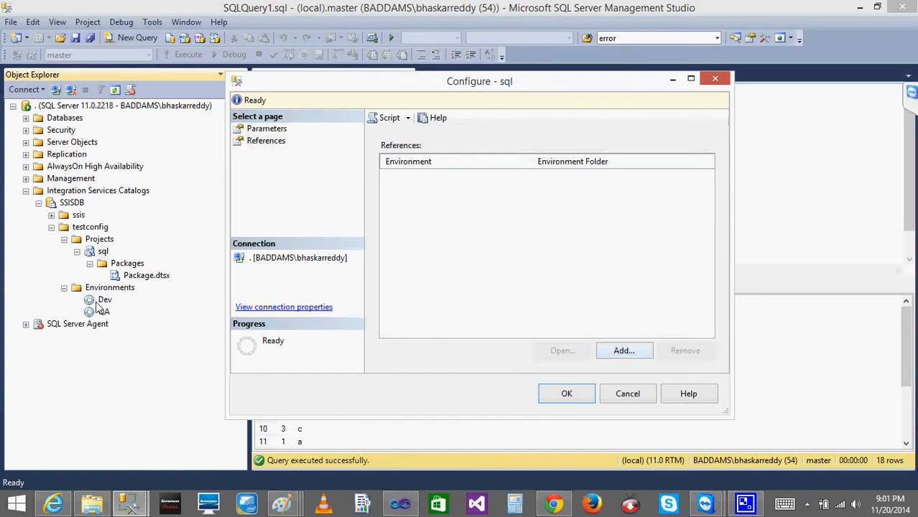
left_click(622, 351)
left_click(437, 188)
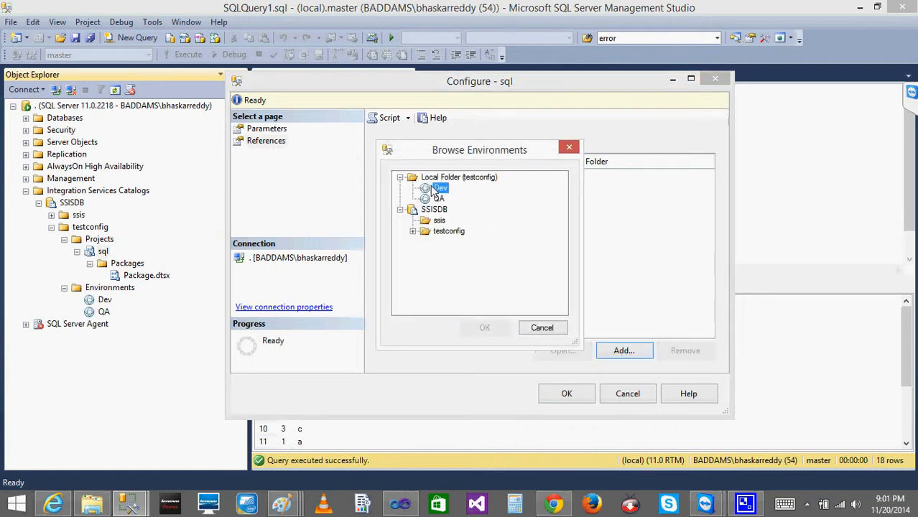
left_click(485, 329)
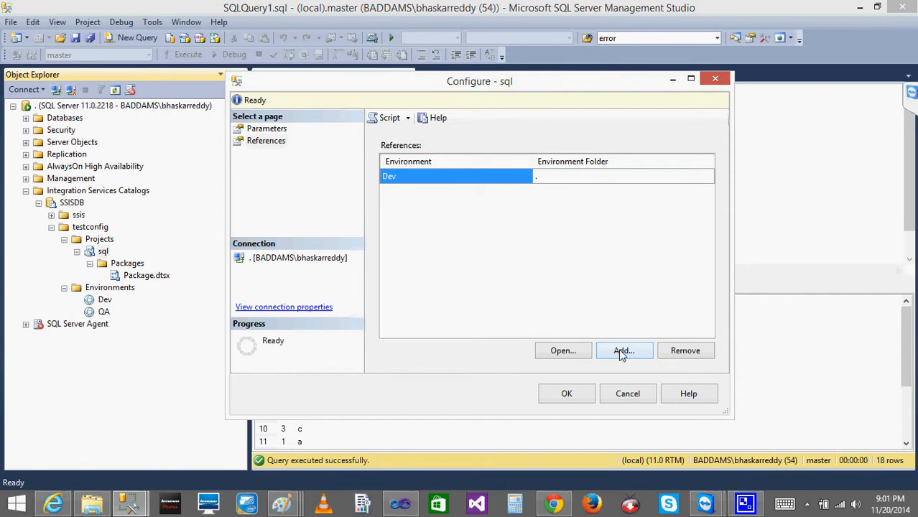
- Add a second environment reference to QA from the local testconfig folder and save the sql project's configuration
left_click(622, 350)
left_click(438, 199)
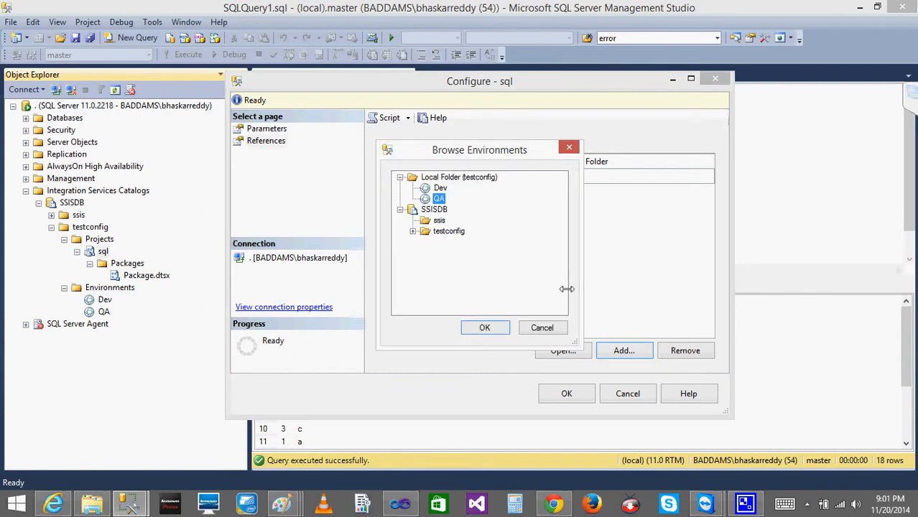
left_click(485, 329)
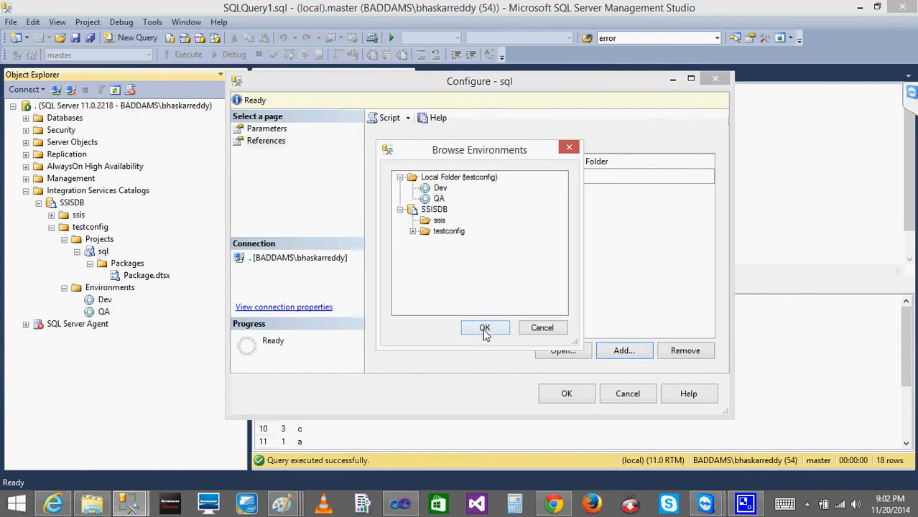
left_click(573, 395)
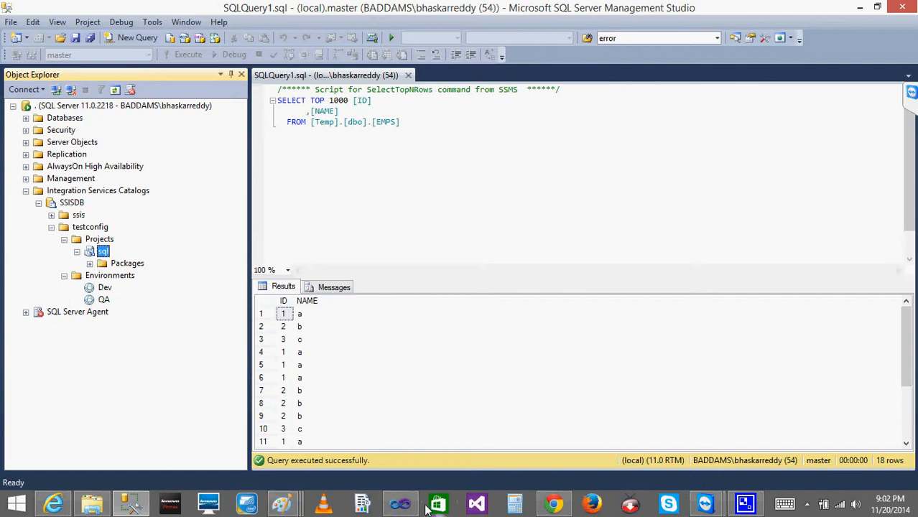
- Switch to the sql project in Visual Studio and look at its solution configuration choices
left_click(400, 506)
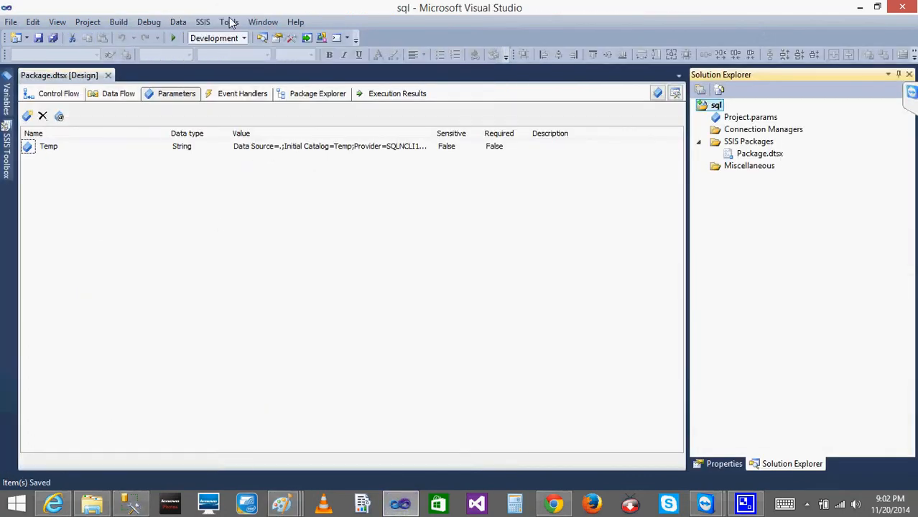
left_click(226, 42)
left_click(227, 41)
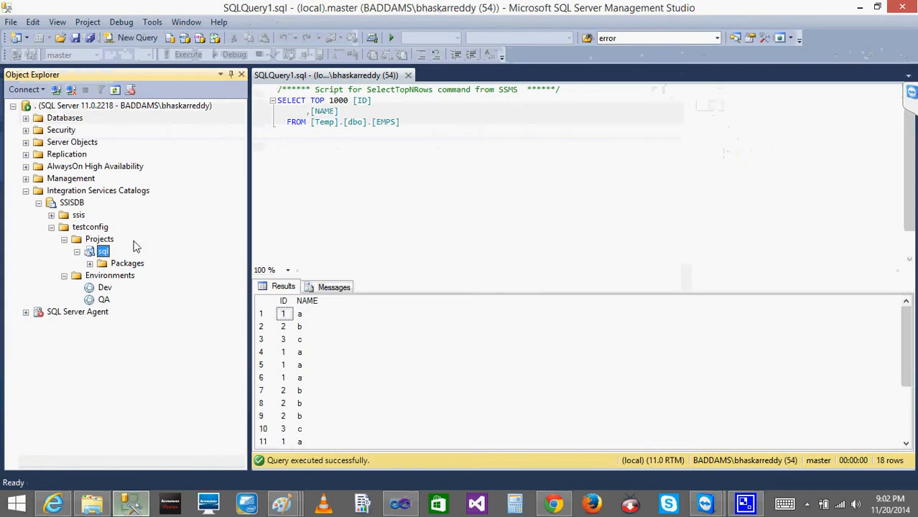
- Back in SQL Server Management Studio, start executing Package.dtsx from the sql project and enable the .\Dev environment for the run
left_click(103, 251)
left_click(104, 278)
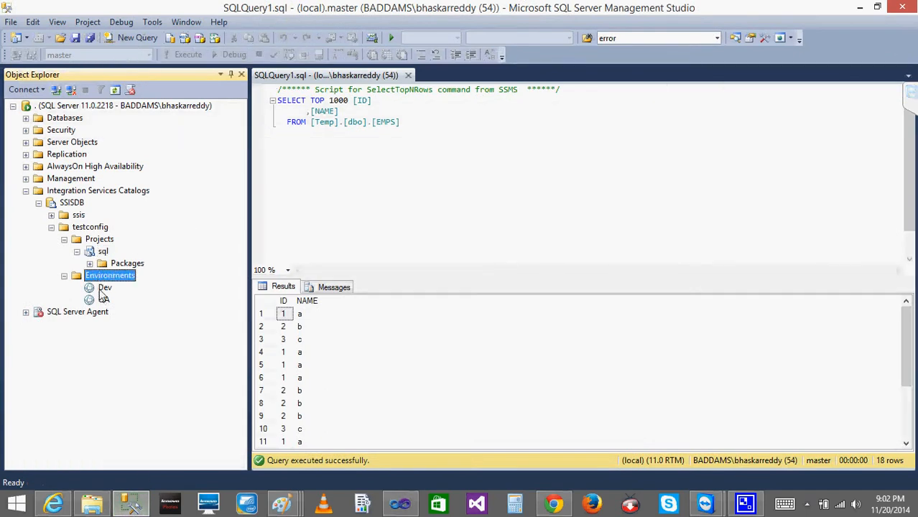
left_click(100, 252)
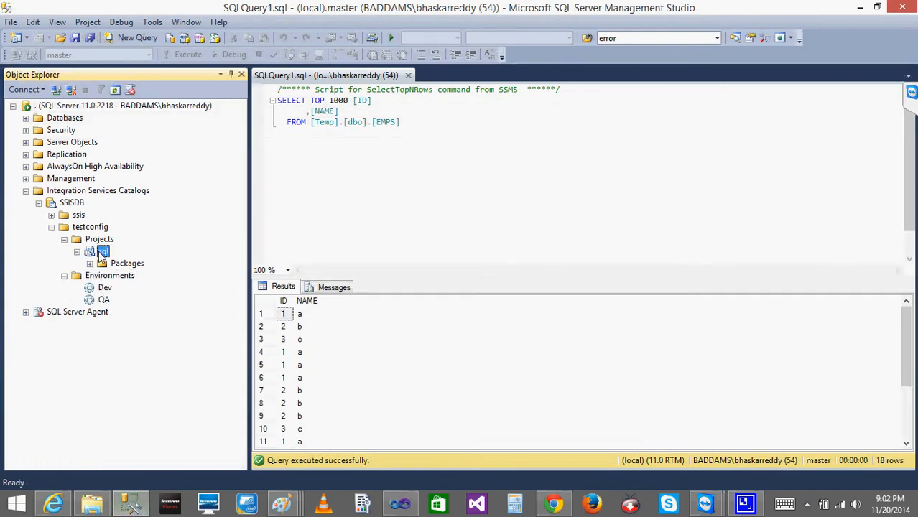
left_click(89, 264)
right_click(125, 277)
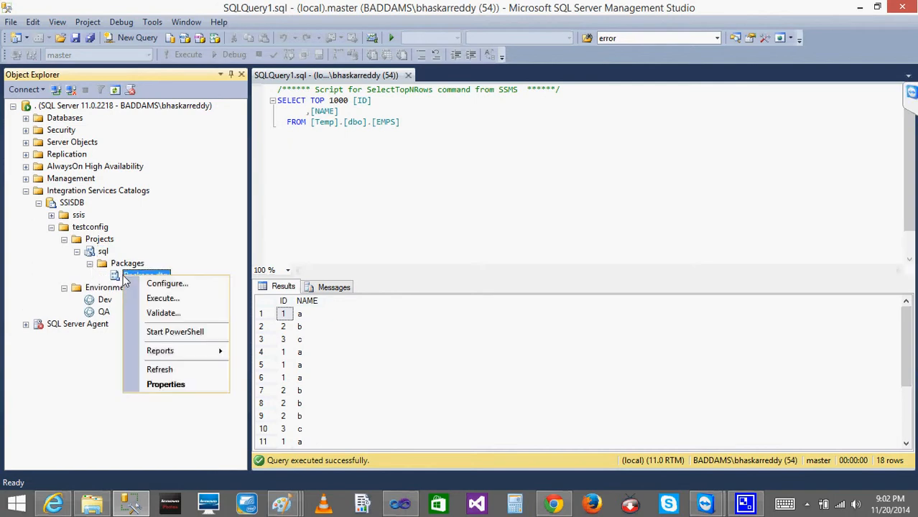
left_click(163, 299)
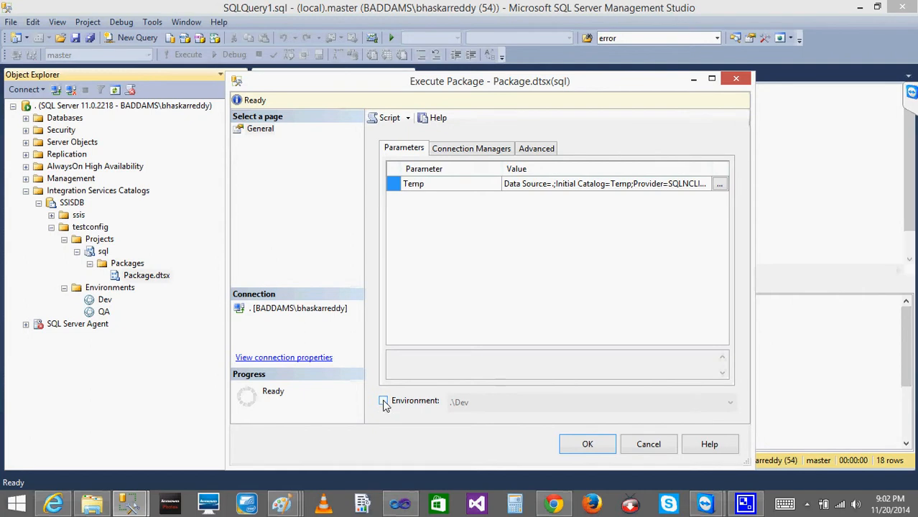
left_click(383, 402)
left_click(513, 402)
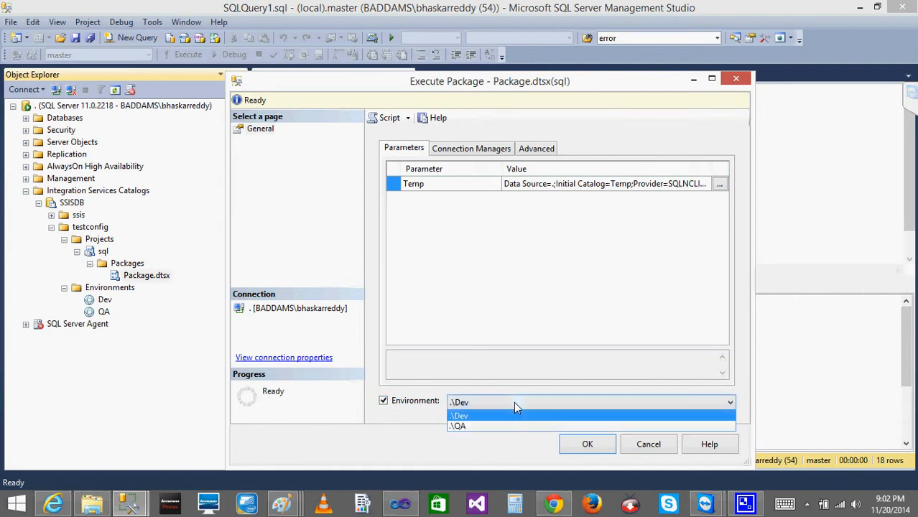
left_click(469, 416)
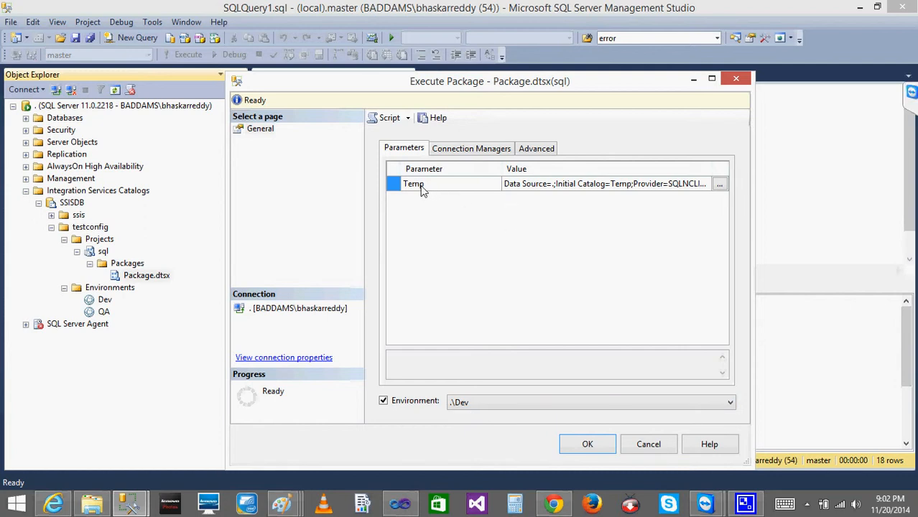
- Select the Temp parameter in the package execution settings and change the environment to .\QA
left_click(484, 191)
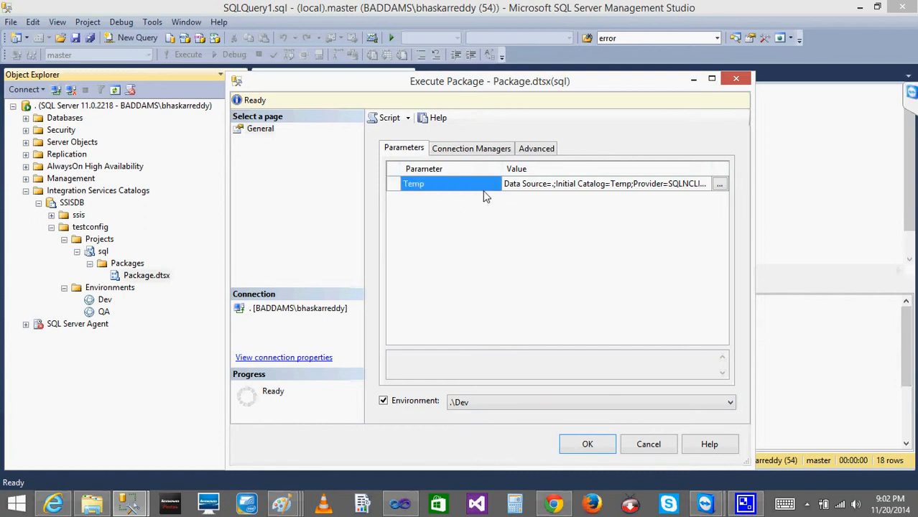
left_click(483, 403)
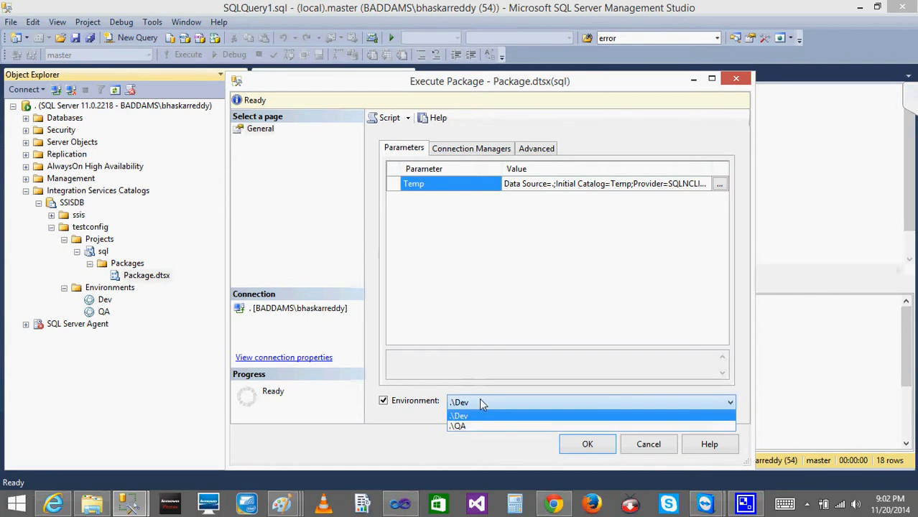
left_click(469, 426)
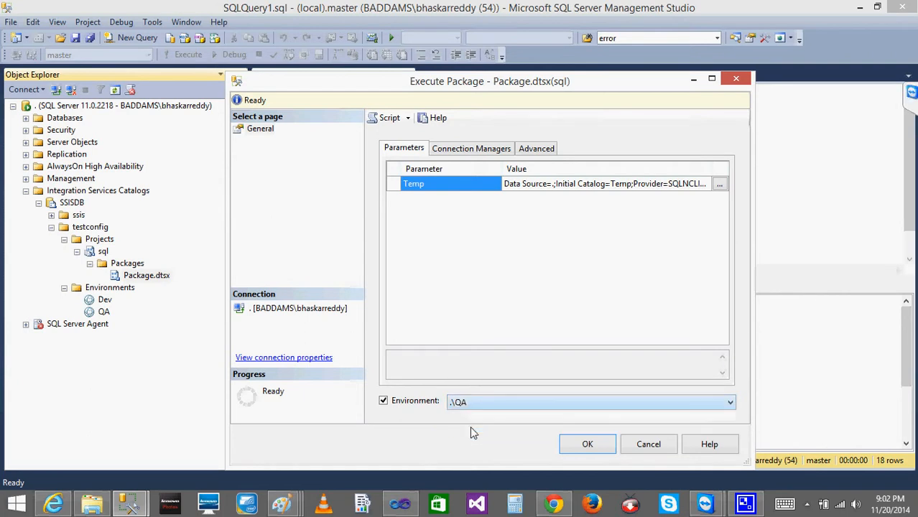
- Examine the Connection Managers and Advanced settings of the package execution, opening a new property override and cancelling it
left_click(468, 149)
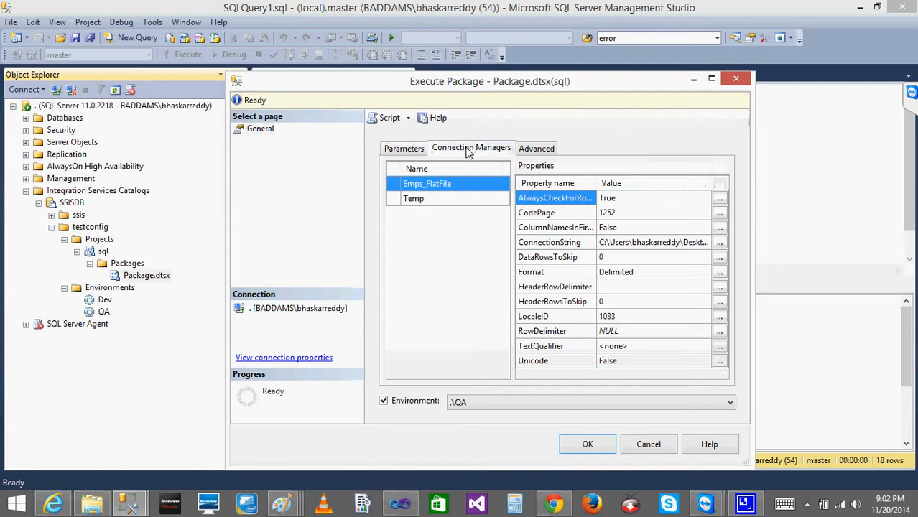
left_click(402, 149)
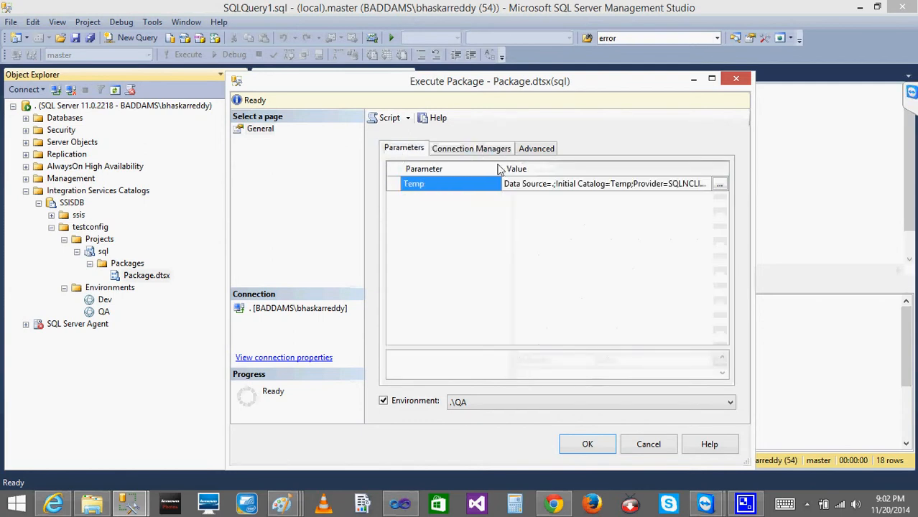
left_click(393, 186)
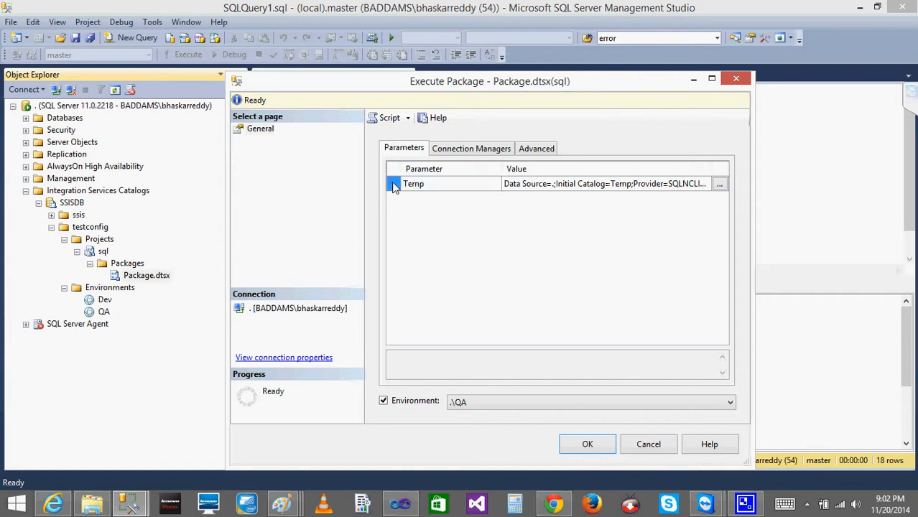
left_click(478, 151)
left_click(537, 153)
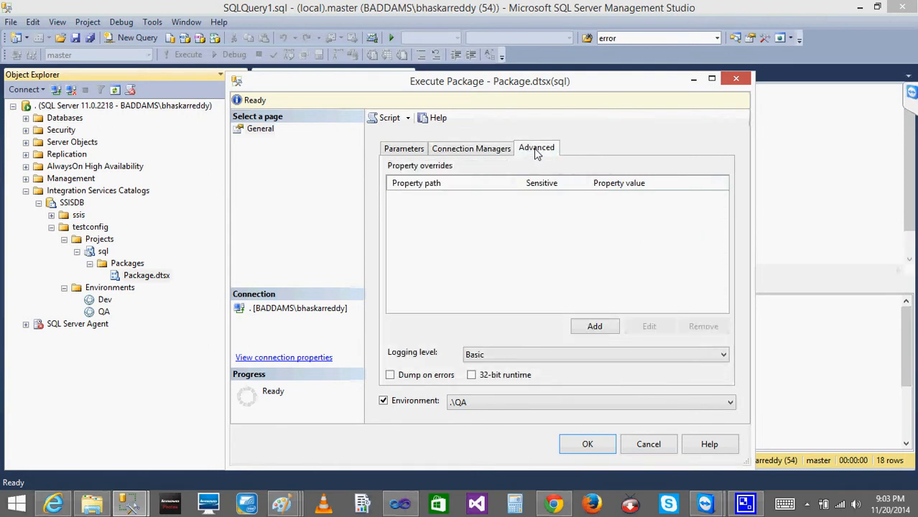
left_click(595, 327)
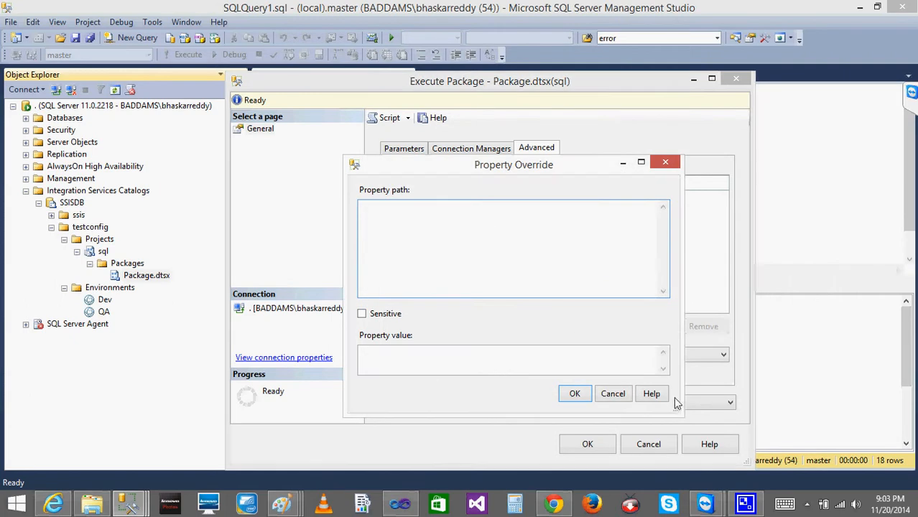
left_click(612, 395)
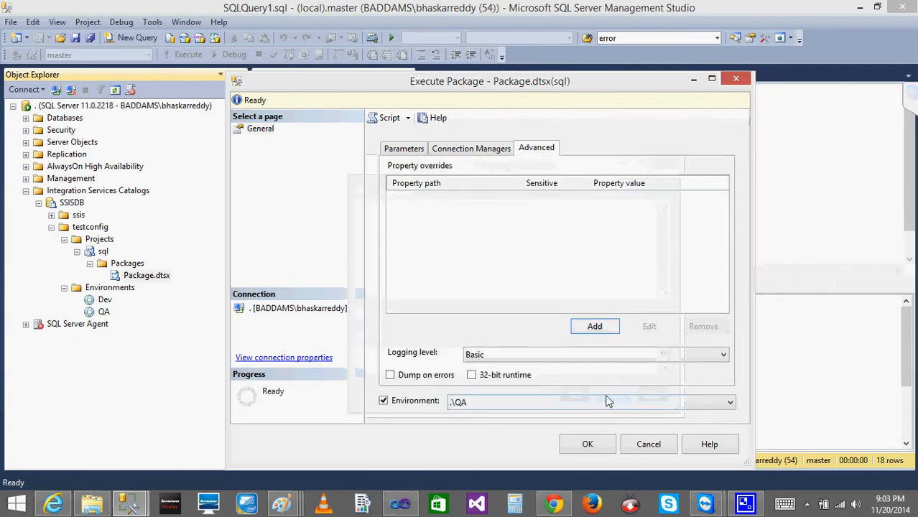
- Run Package.dtsx with the .\QA environment and open its Overview report
left_click(403, 148)
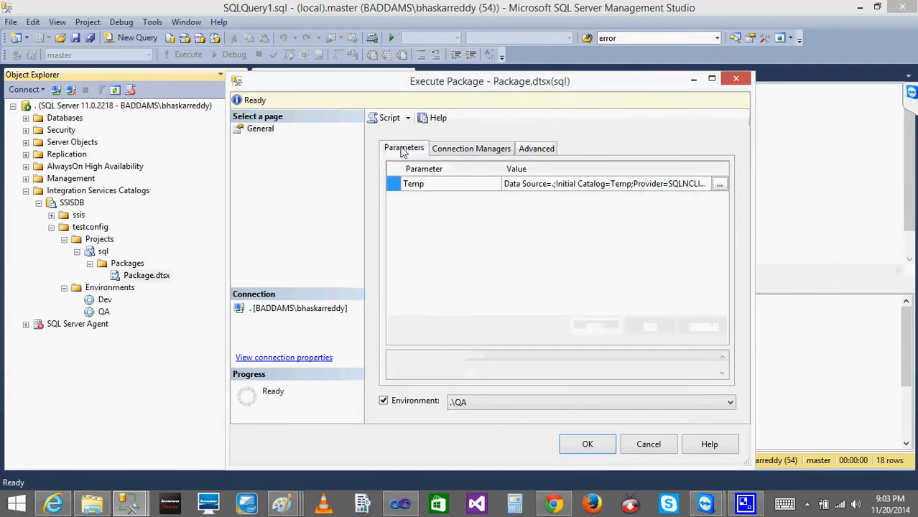
left_click(587, 443)
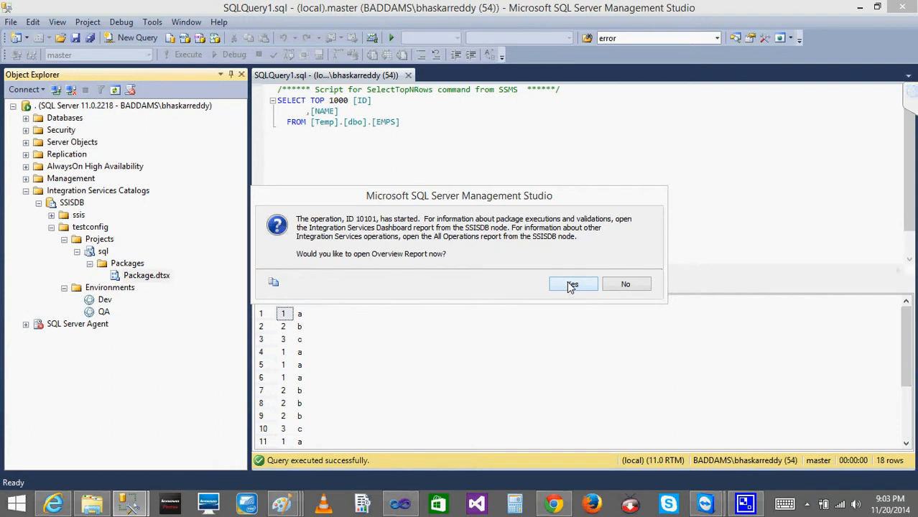
left_click(571, 285)
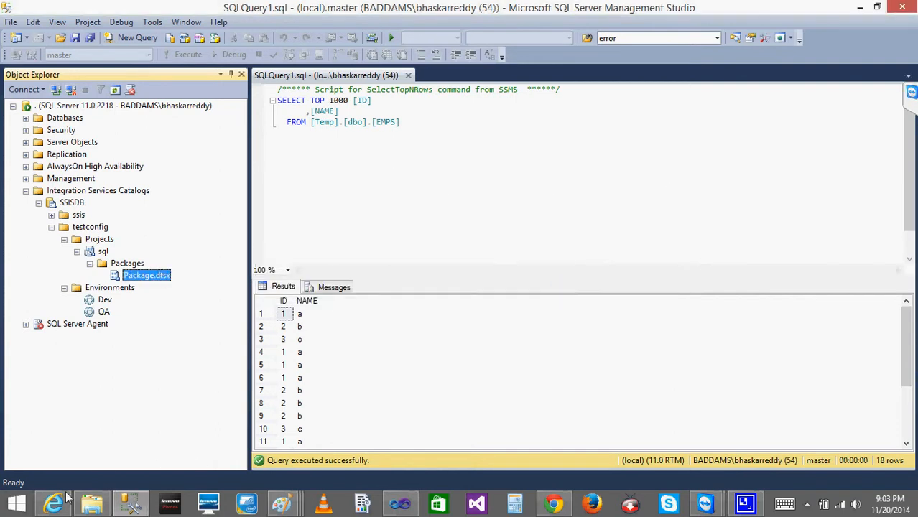
- Switch to File Explorer, go back from Config to the TestSSISFiles folder, and return to SQL Server Management Studio
left_click(92, 504)
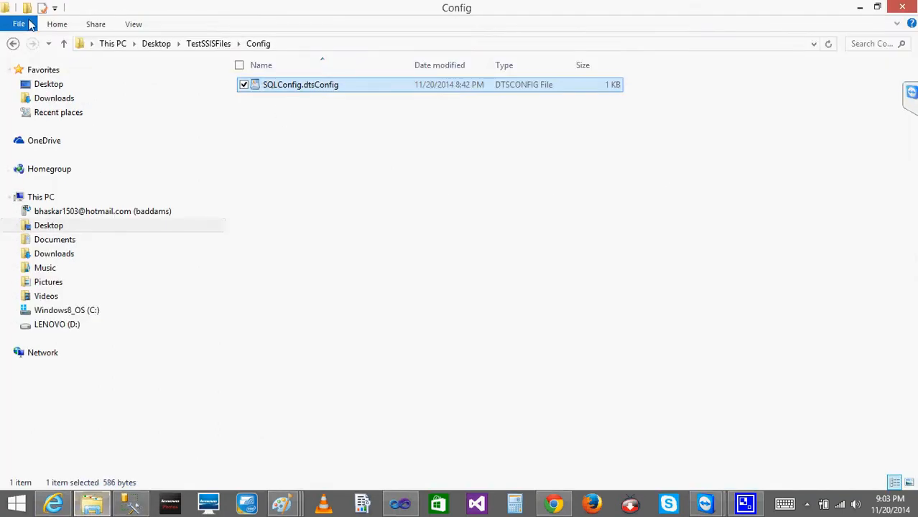
left_click(13, 43)
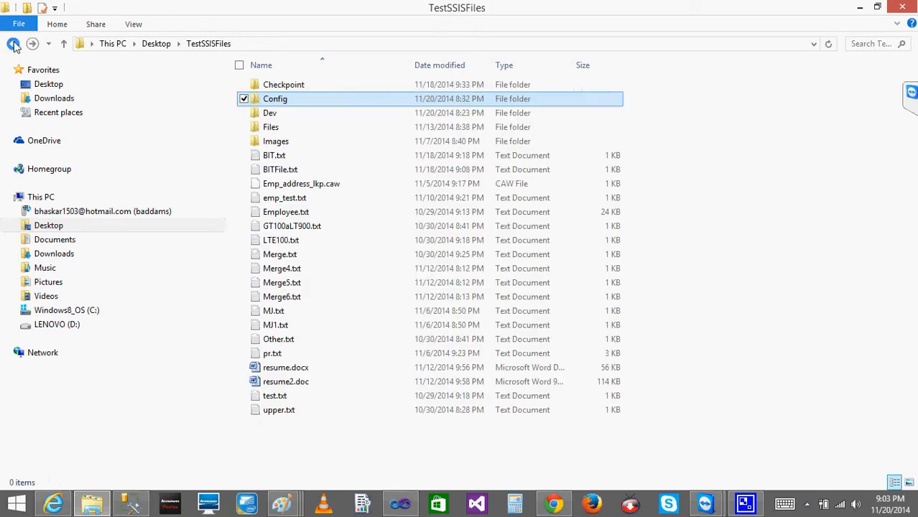
left_click(131, 504)
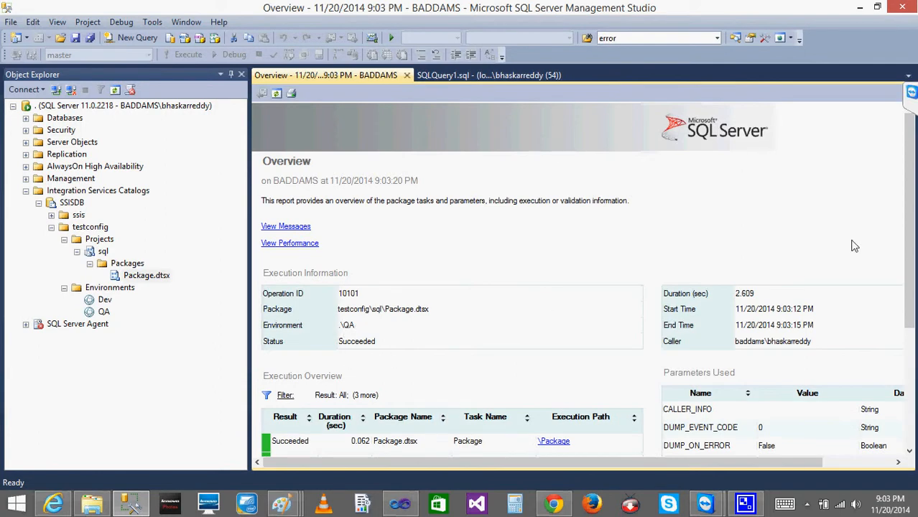
- Review the execution information and parameters used in the Overview report and close the report
left_click_drag(910, 228, 914, 306)
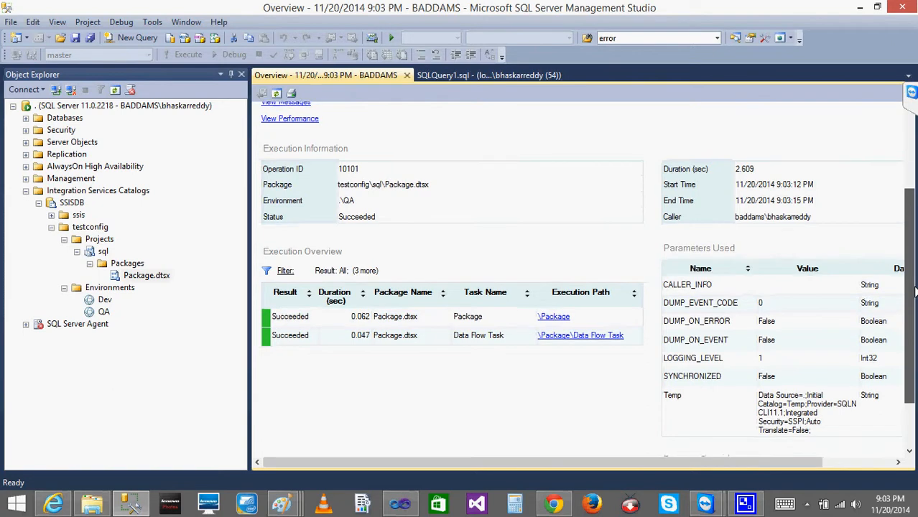
scroll(365, 188, "up", 3)
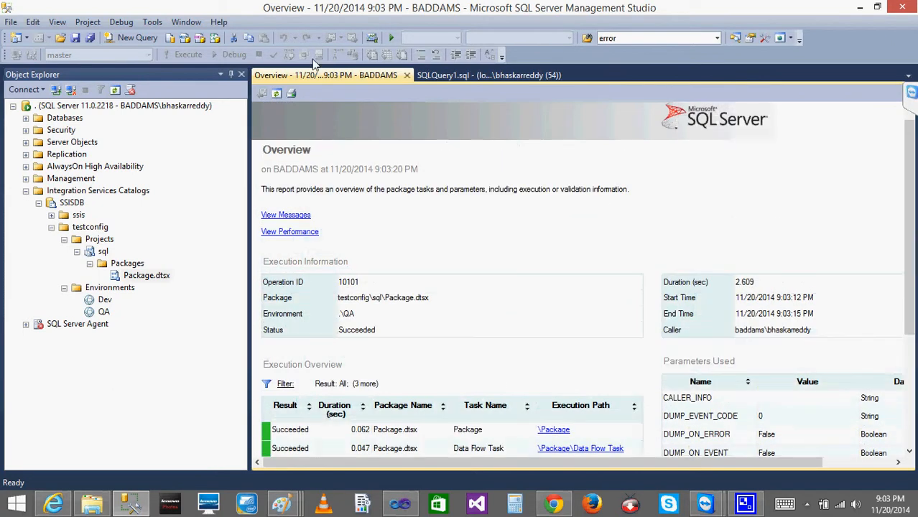
left_click(407, 76)
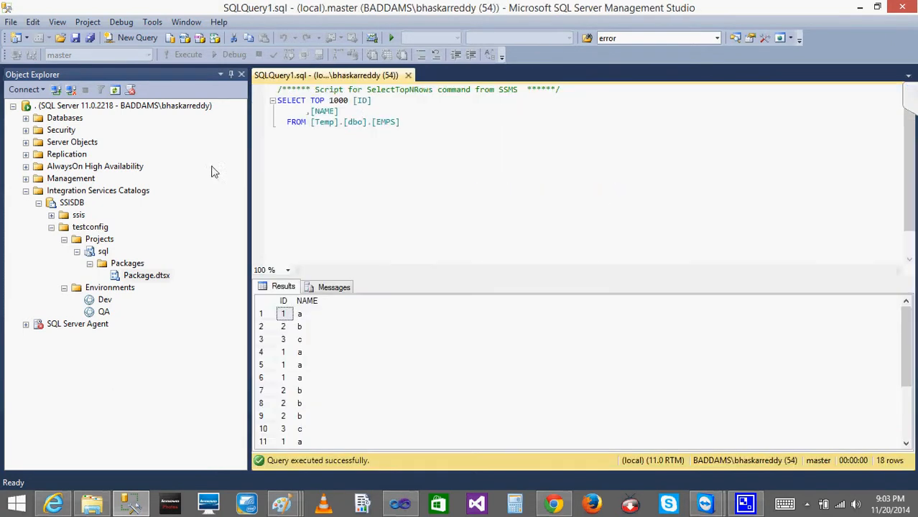
- Open the configuration of Package.dtsx, check the Temp parameter and the Dev and QA environment references, and close it
left_click(143, 276)
right_click(143, 276)
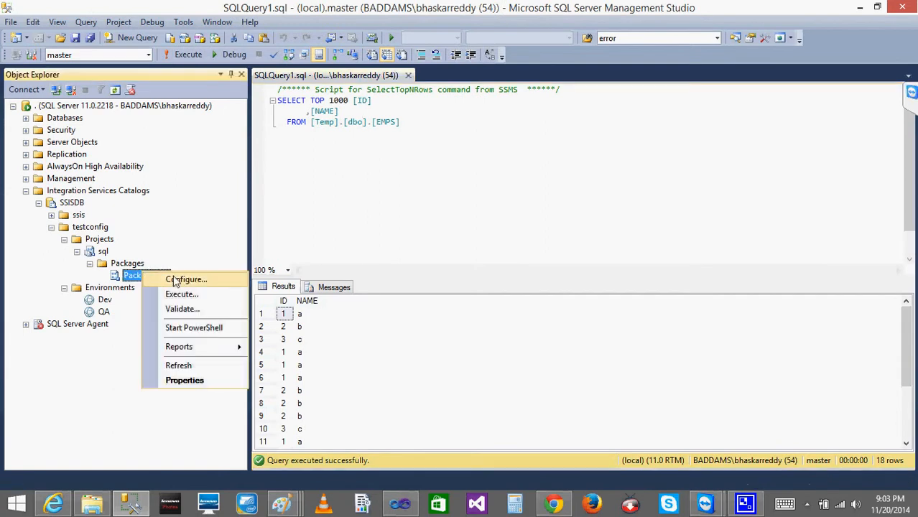
left_click(181, 283)
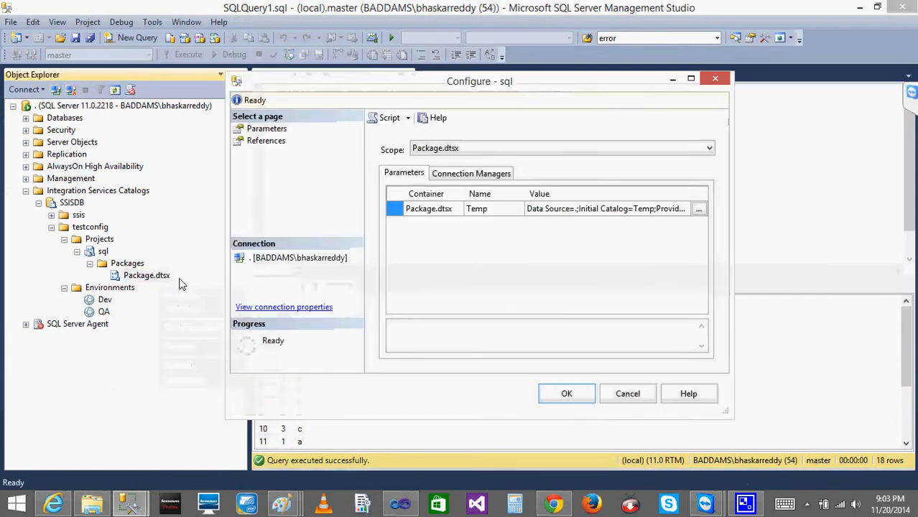
left_click(494, 211)
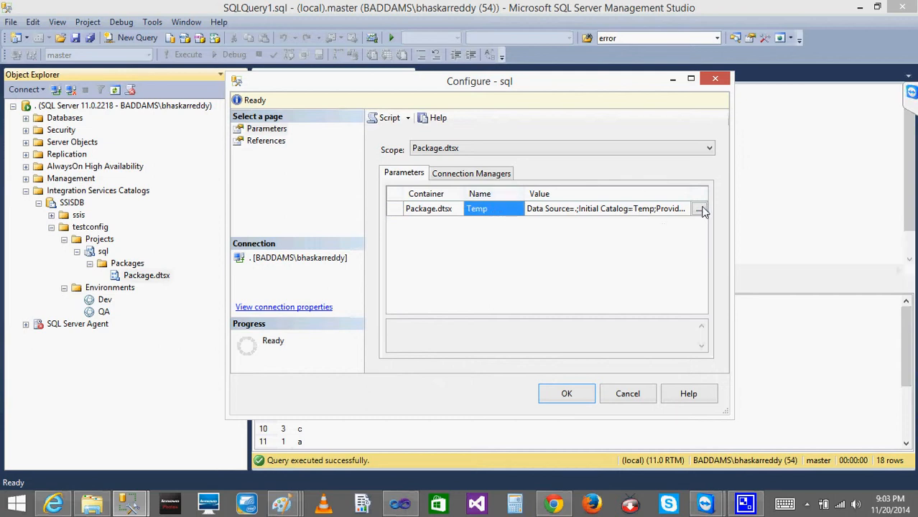
left_click(267, 140)
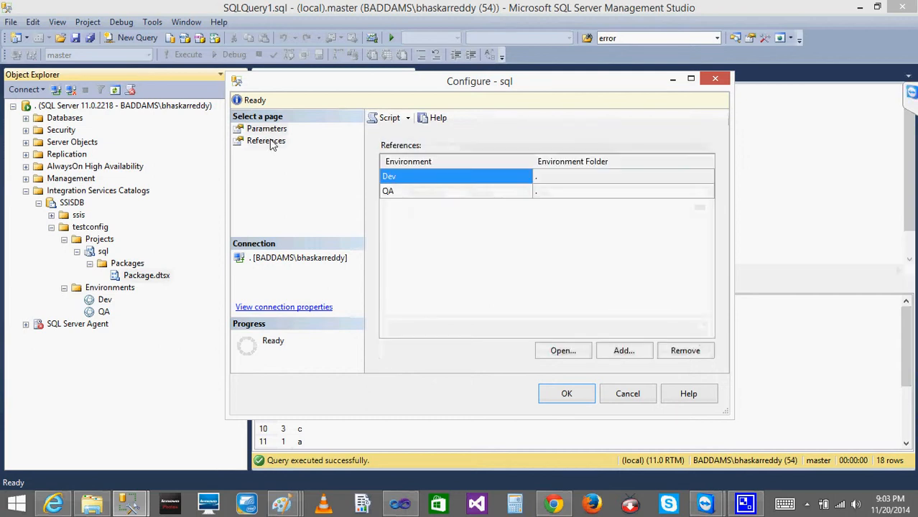
left_click(564, 183)
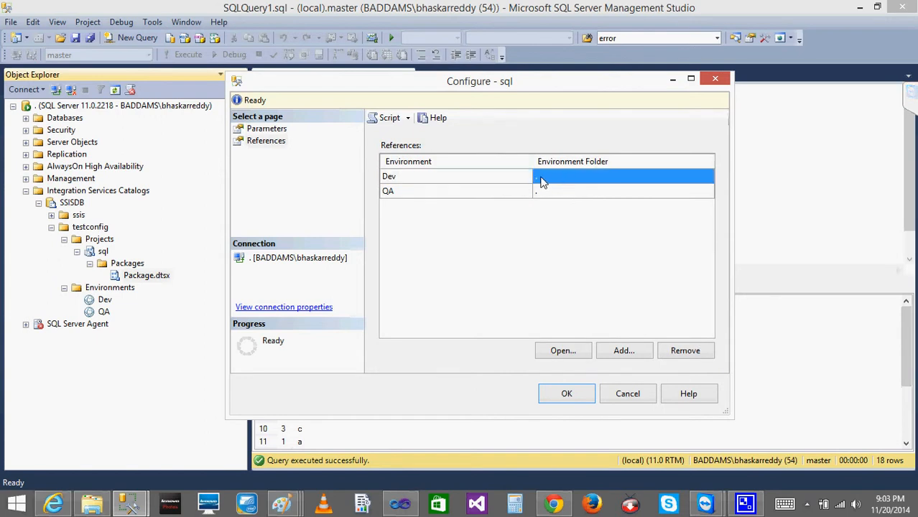
left_click(488, 193)
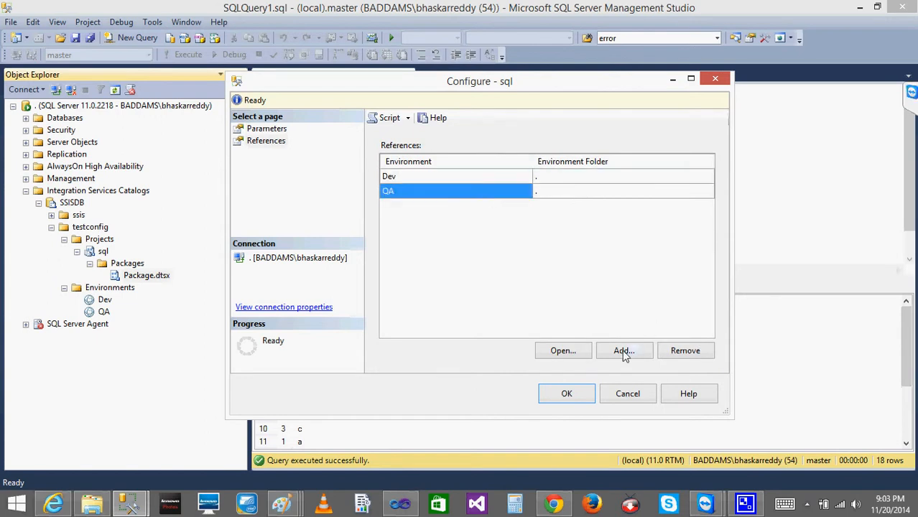
left_click(564, 395)
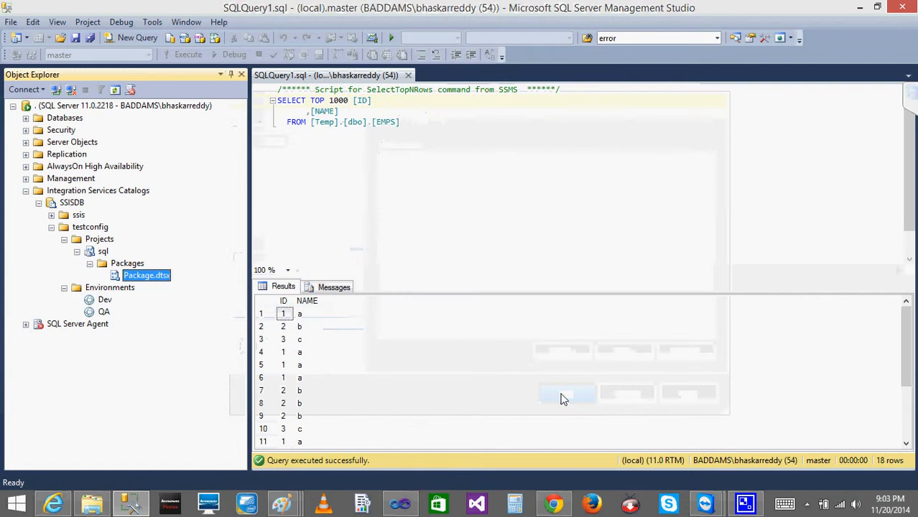
- View the general properties of Package.dtsx and review the Dev and QA references in its configuration again
double_click(129, 274)
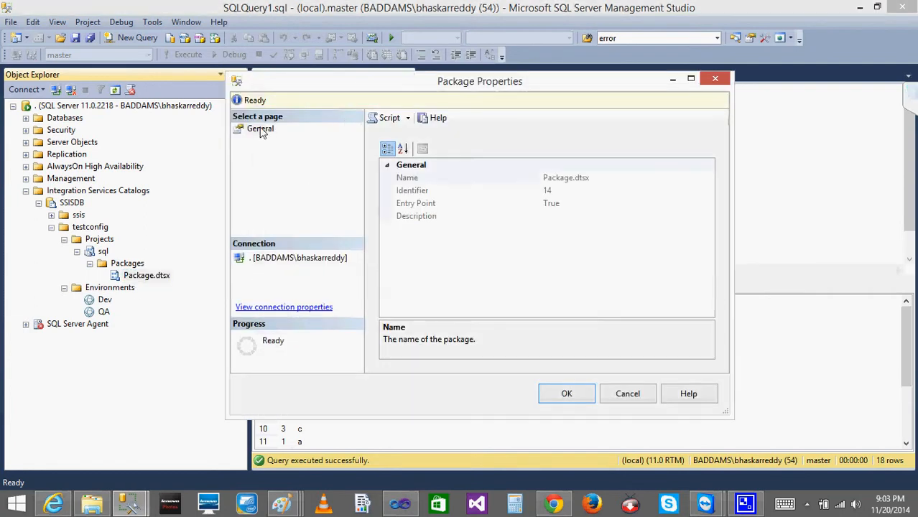
left_click(553, 399)
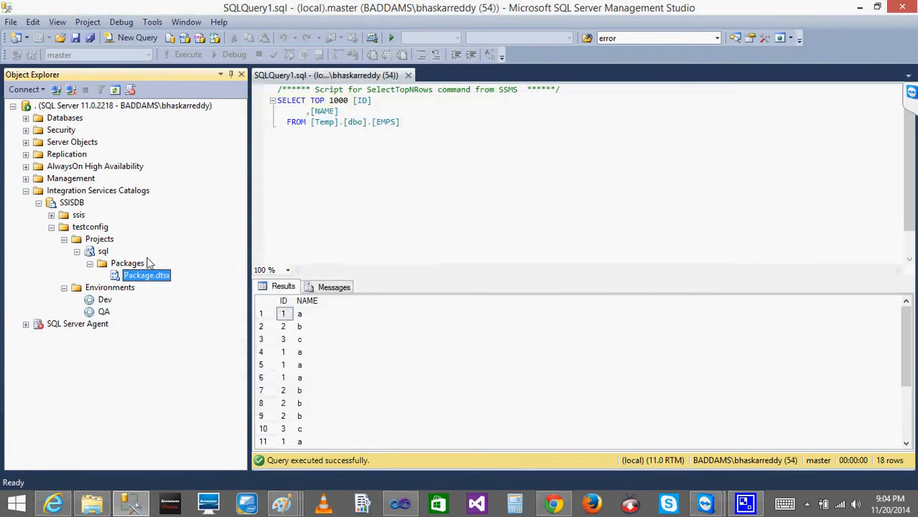
right_click(150, 280)
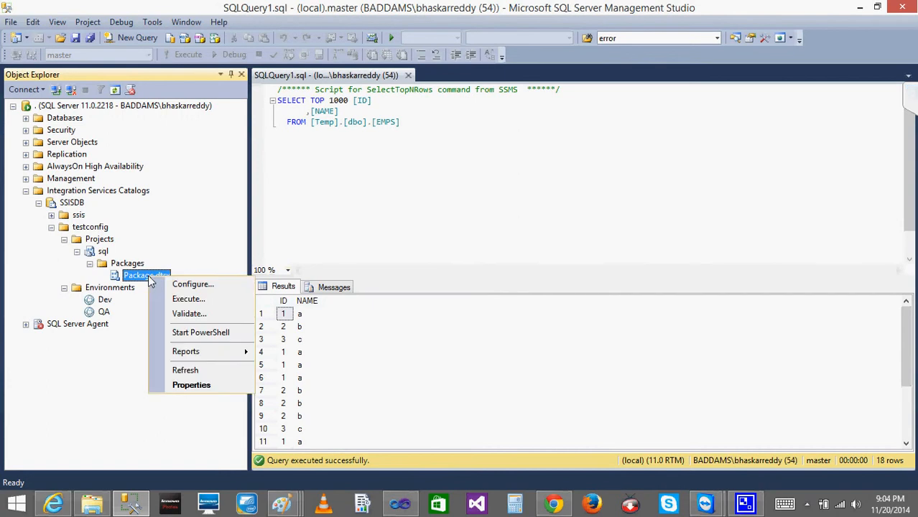
left_click(187, 287)
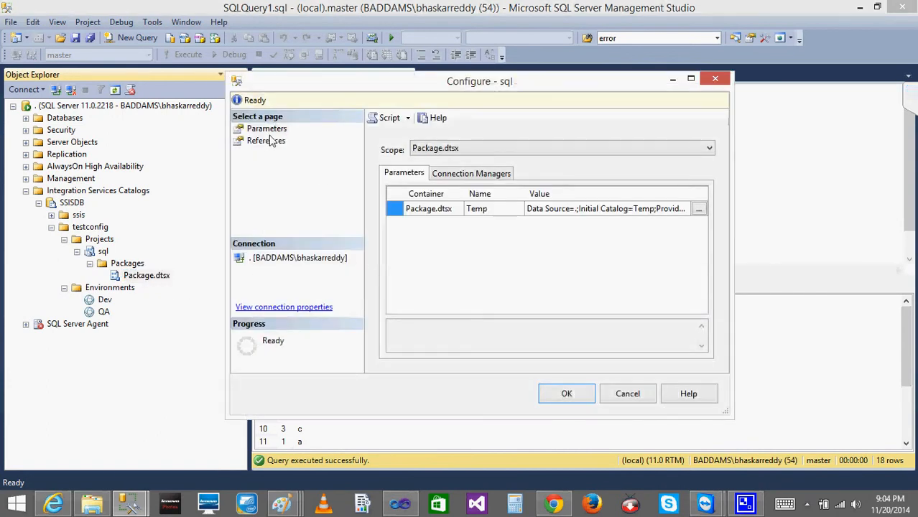
left_click(266, 142)
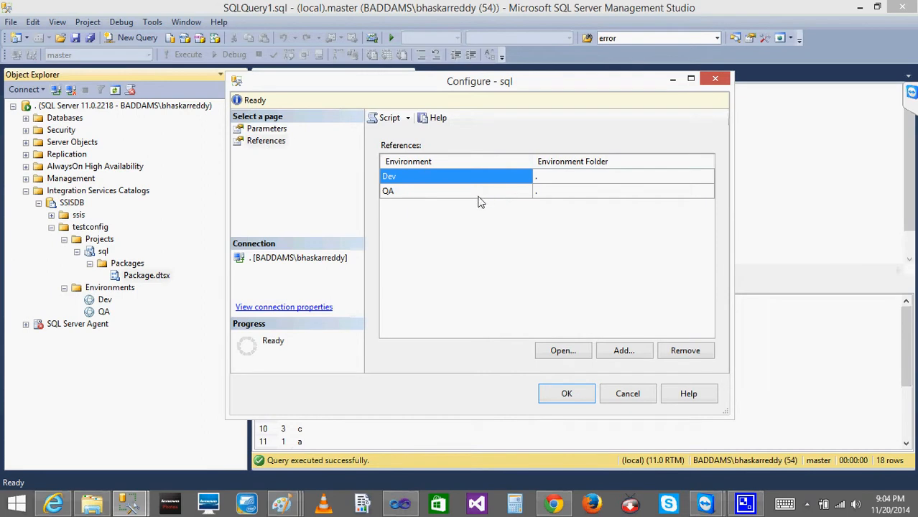
left_click(569, 195)
left_click(428, 196)
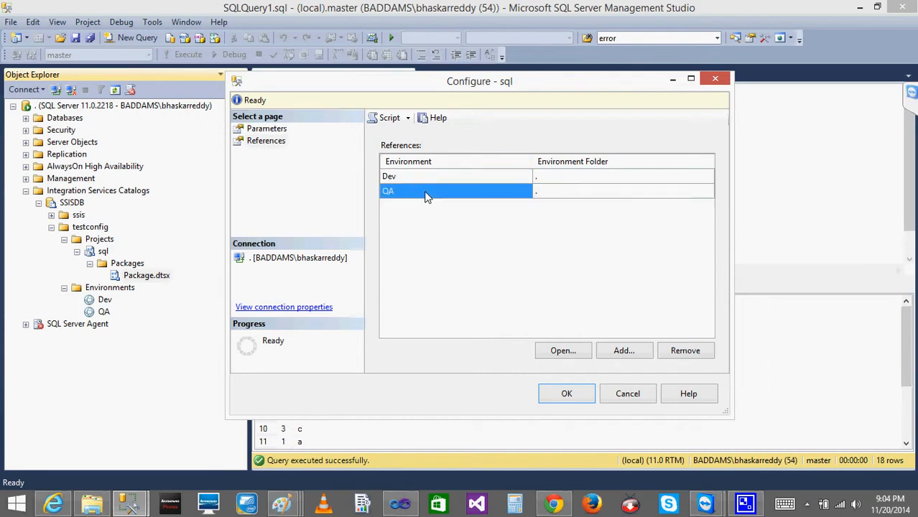
left_click(544, 180)
left_click(567, 395)
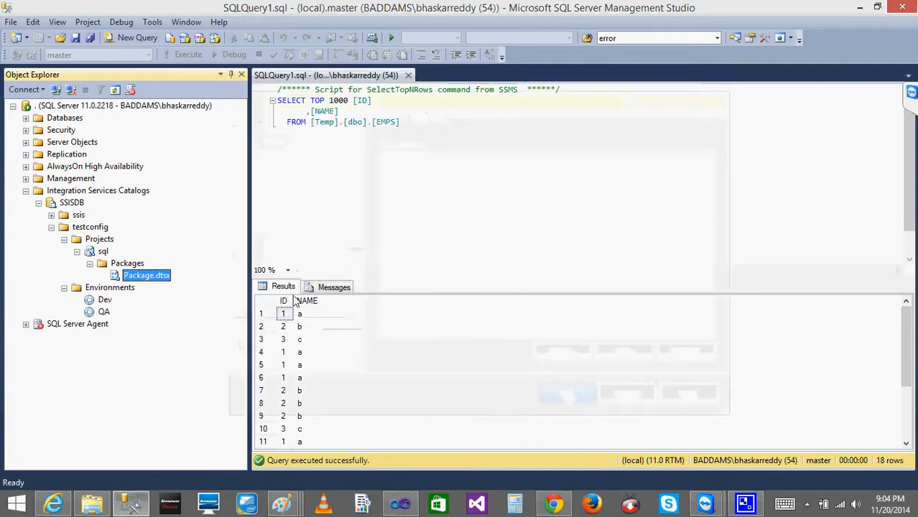
- Open the Dev environment's properties, look at its Temp variable, and close the properties
double_click(104, 300)
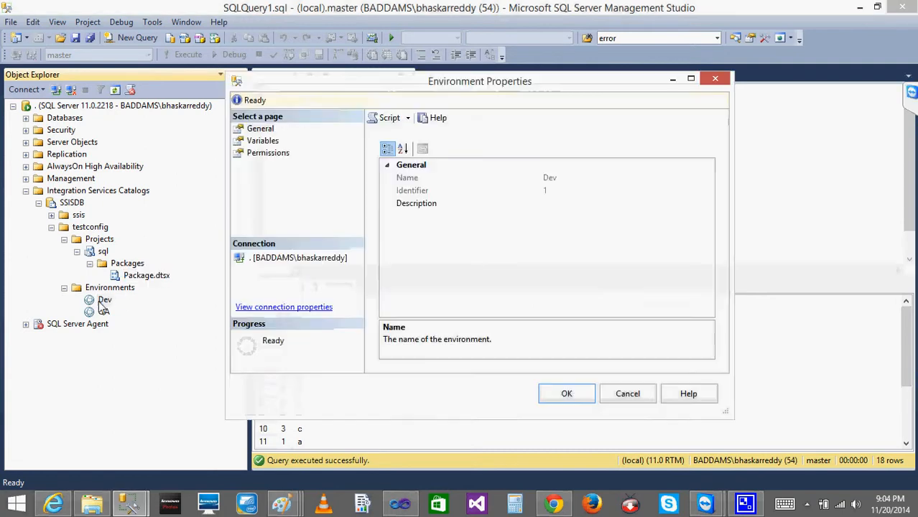
left_click(263, 141)
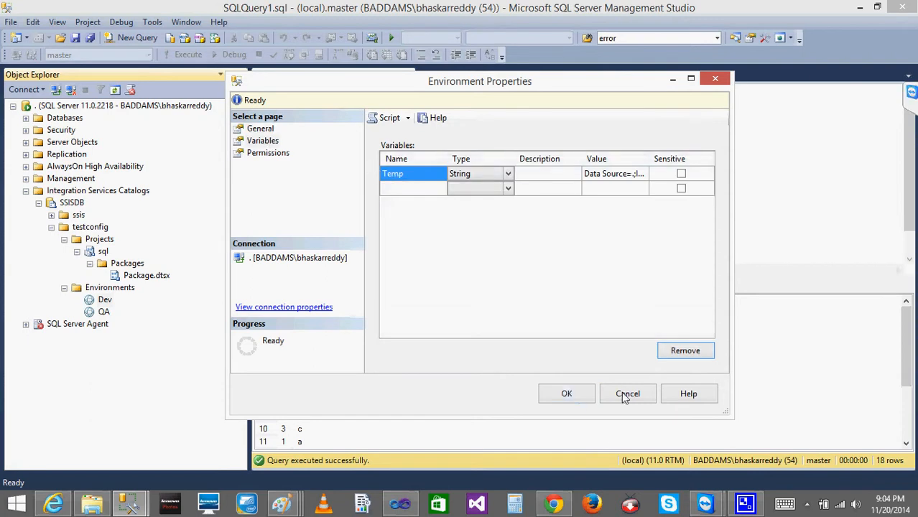
left_click(568, 393)
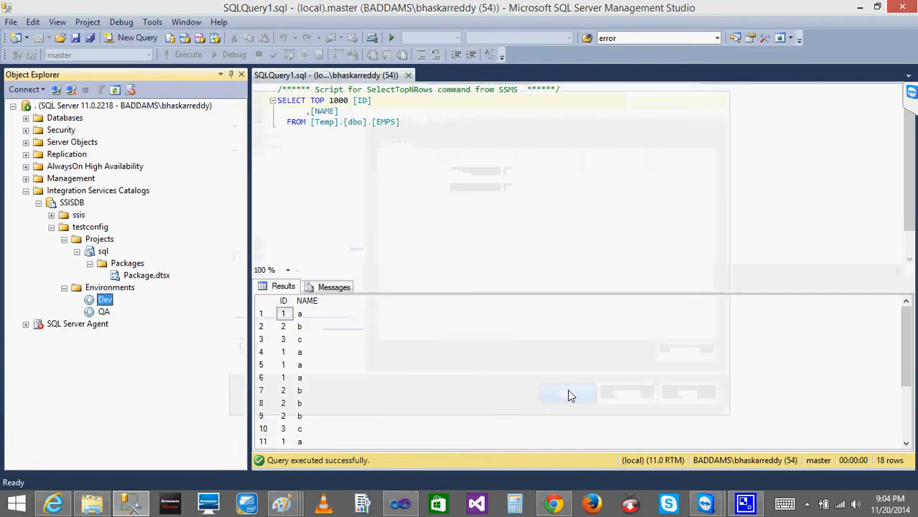
- Open the QA environment's properties, look at its Temp variable, and close the properties
left_click(133, 278)
double_click(99, 315)
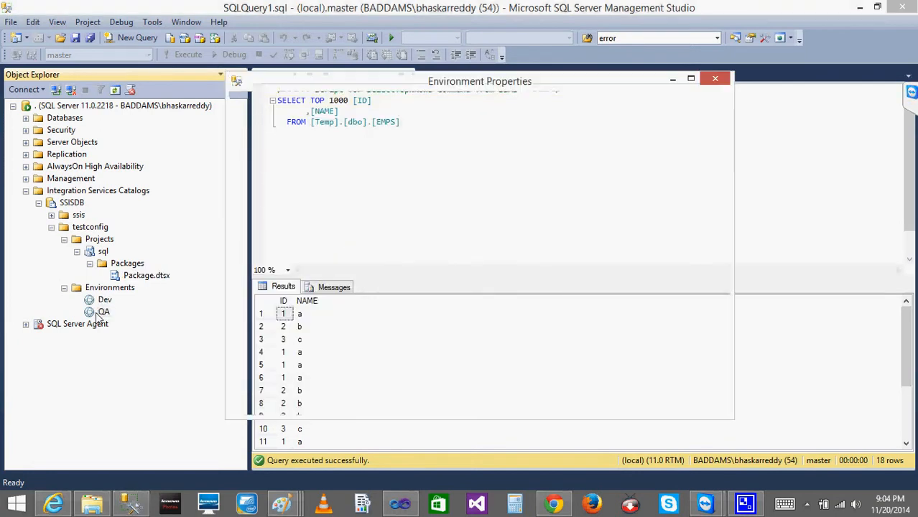
left_click(261, 142)
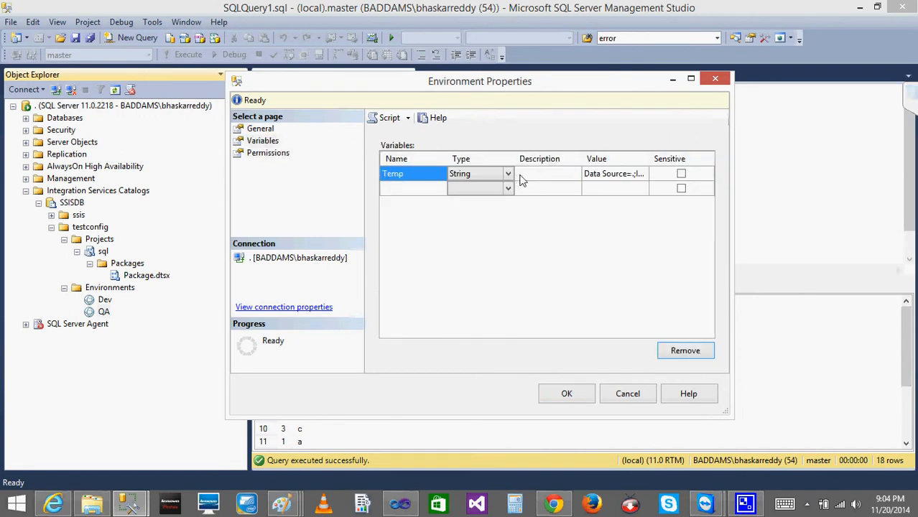
left_click(522, 180)
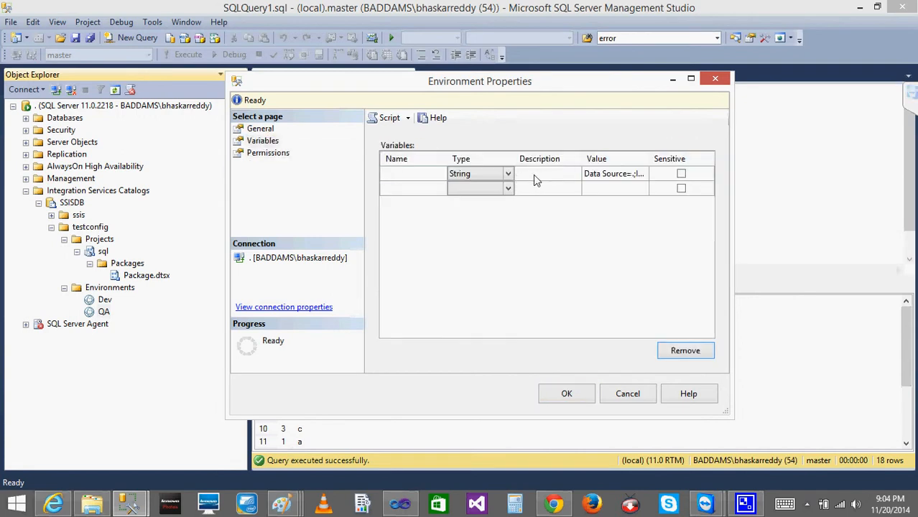
left_click(567, 396)
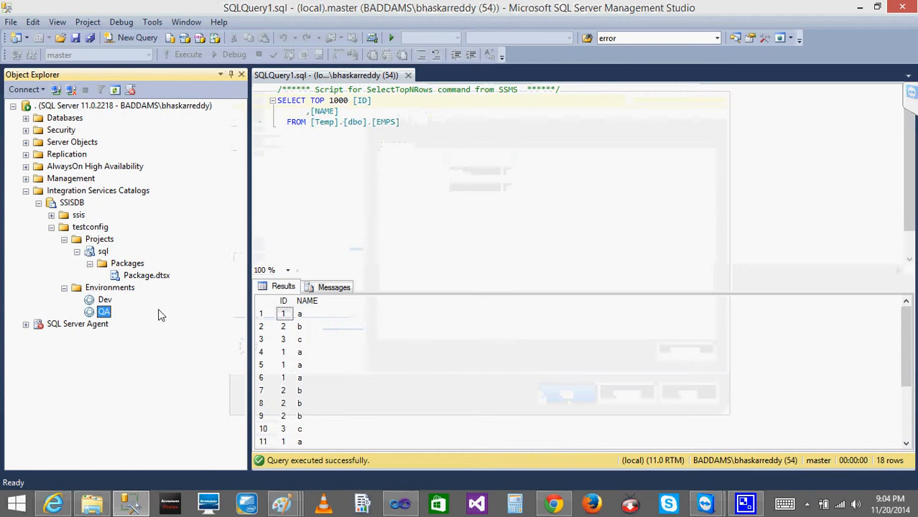
- View the general properties of Package.dtsx in the sql project several times and close them
double_click(129, 277)
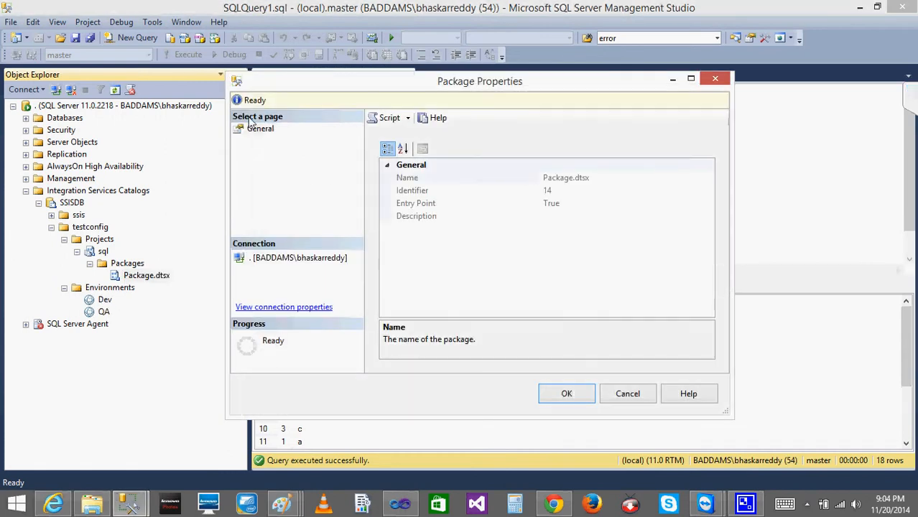
left_click(638, 400)
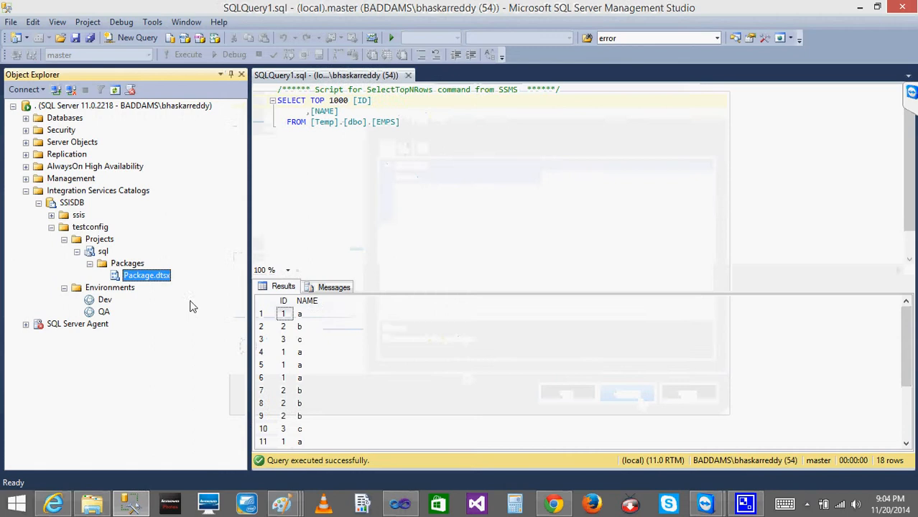
right_click(151, 286)
left_click(189, 390)
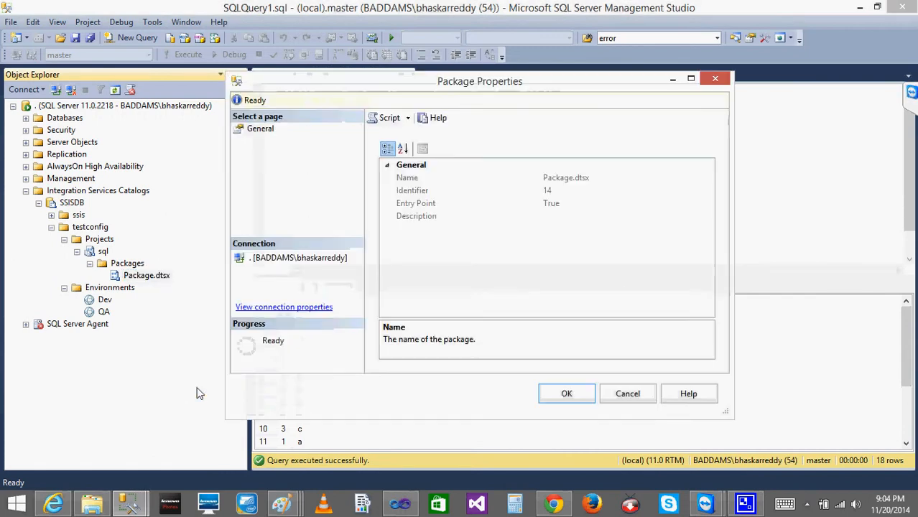
left_click(558, 393)
right_click(148, 278)
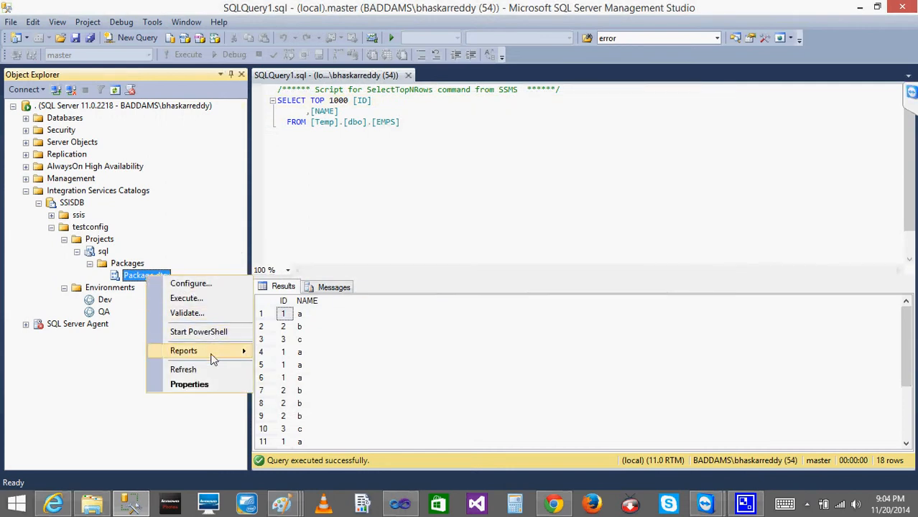
left_click(208, 385)
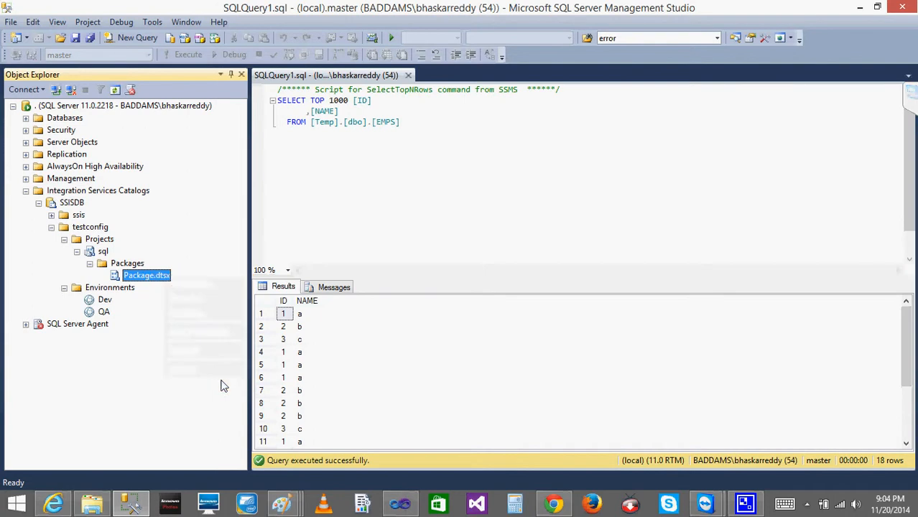
left_click(569, 395)
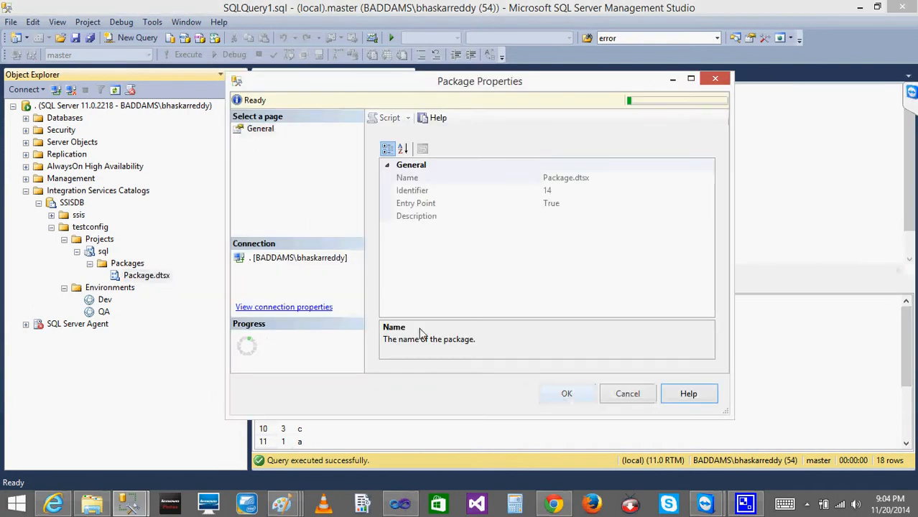
- Execute Package.dtsx using the .\QA environment
right_click(159, 281)
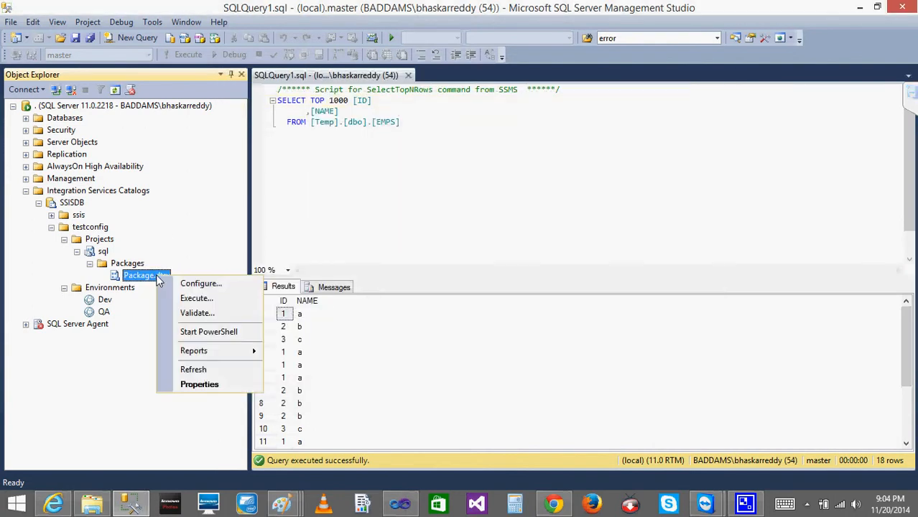
left_click(203, 301)
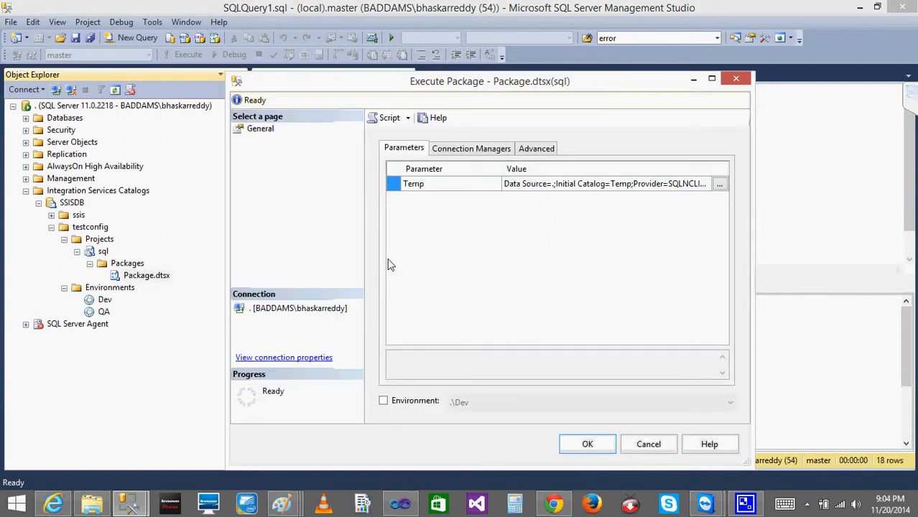
left_click(383, 402)
left_click(478, 406)
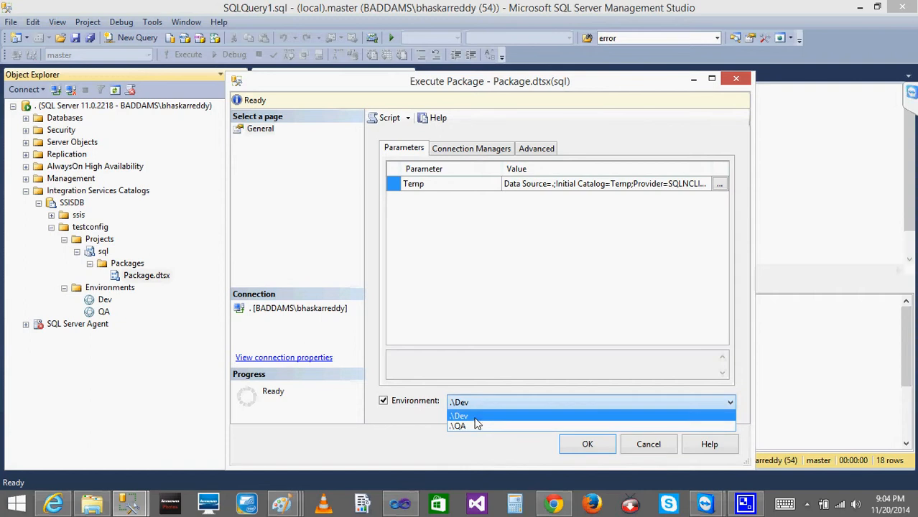
left_click(472, 426)
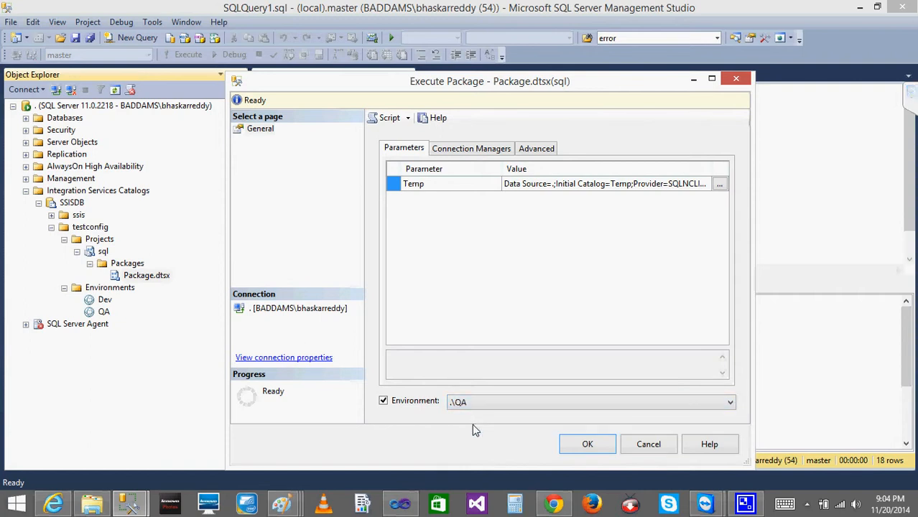
left_click(579, 444)
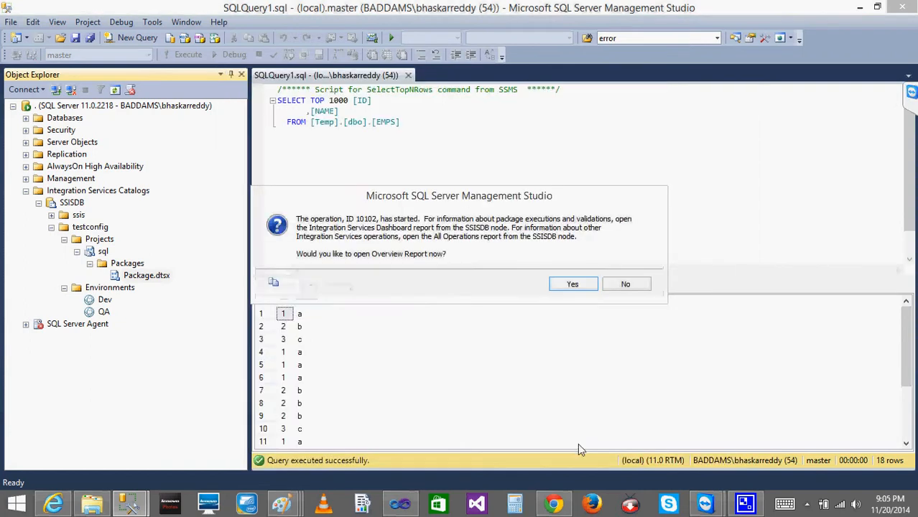
- Open the Overview report for the execution, review its execution information and parameters used, and close the report
left_click(571, 284)
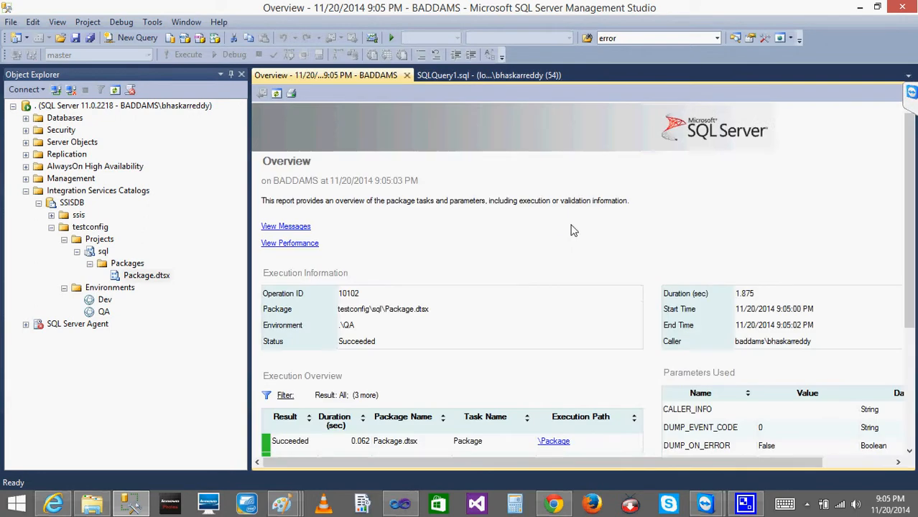
scroll(911, 216, "down", 3)
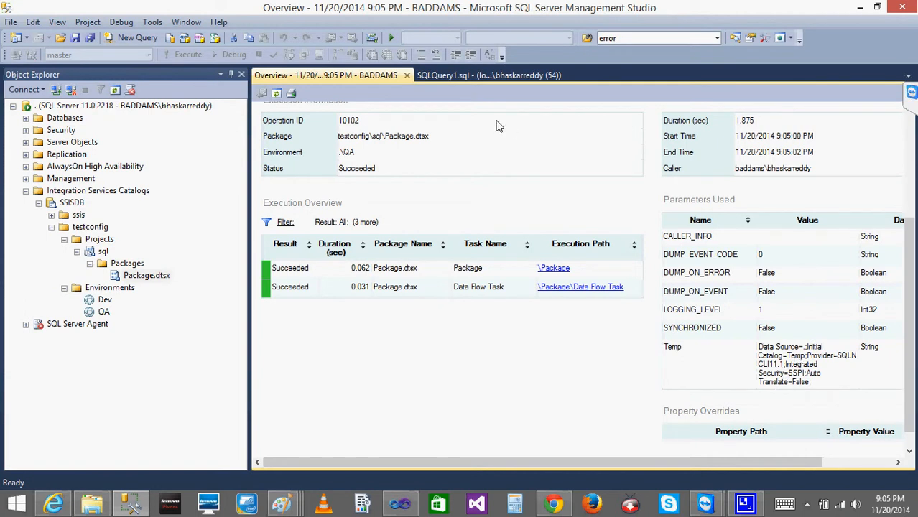
left_click(407, 75)
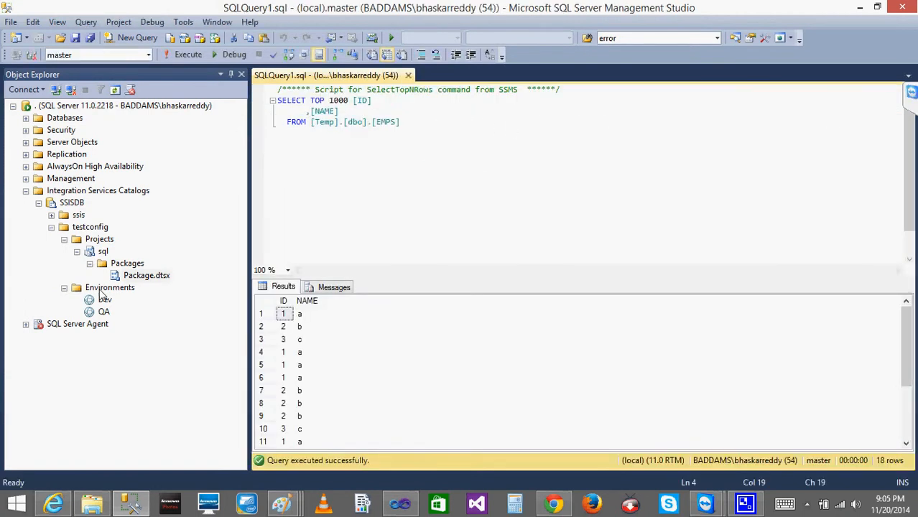
- Examine the full connection string of the Temp variable in the QA environment, including its Initial Catalog, and close the properties
double_click(103, 314)
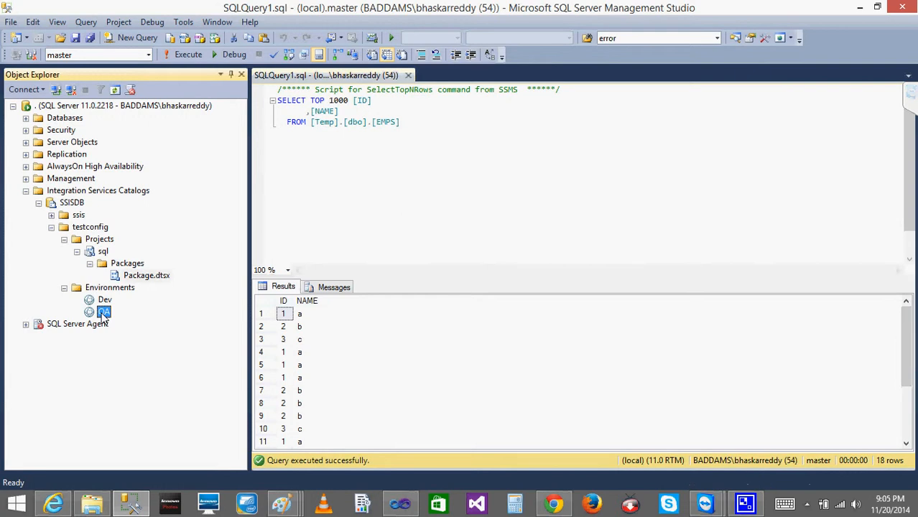
left_click(262, 141)
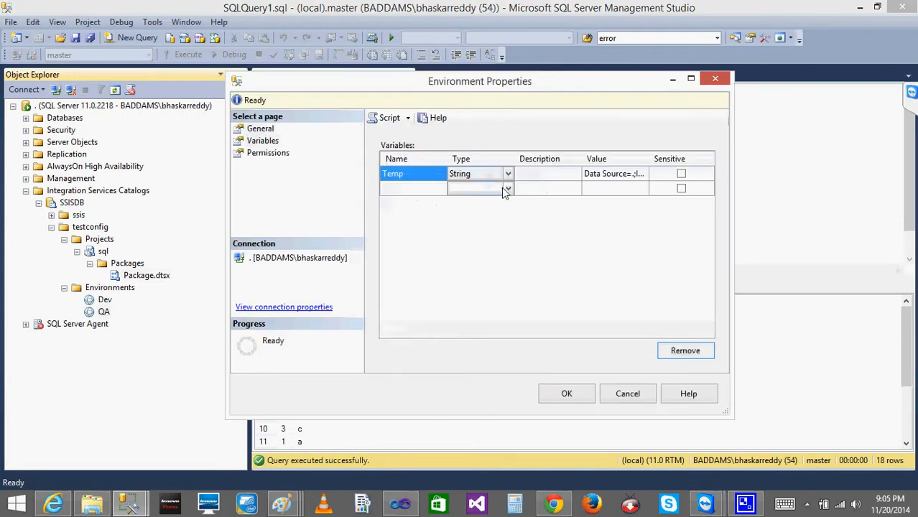
left_click_drag(650, 159, 711, 159)
left_click(654, 176)
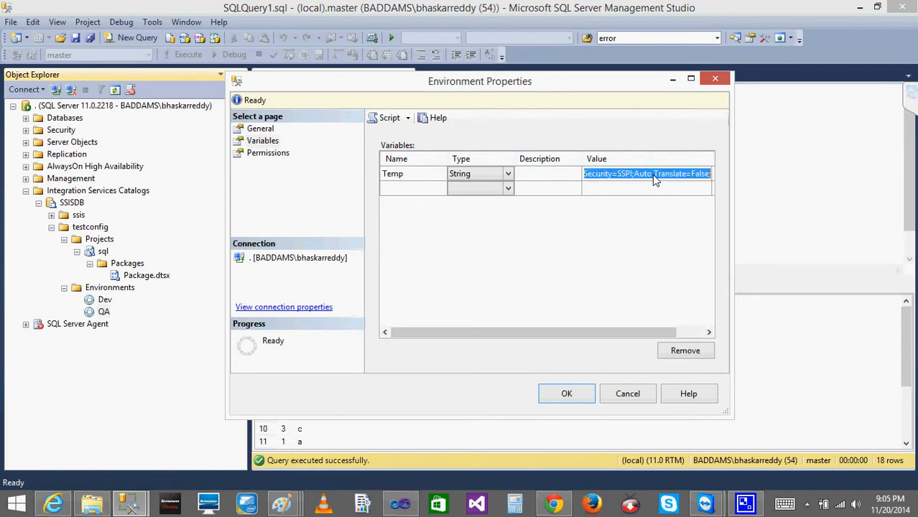
left_click(655, 175)
key("Return")
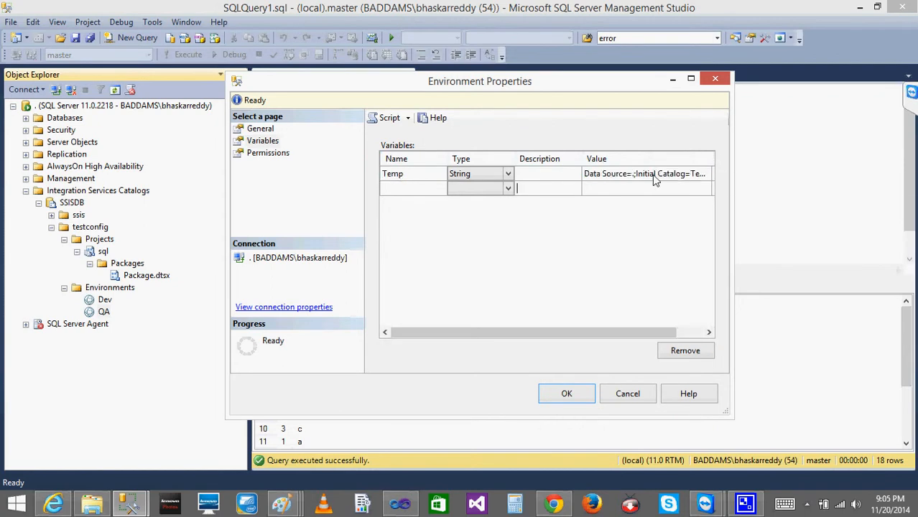
left_click(668, 176)
left_click(669, 175)
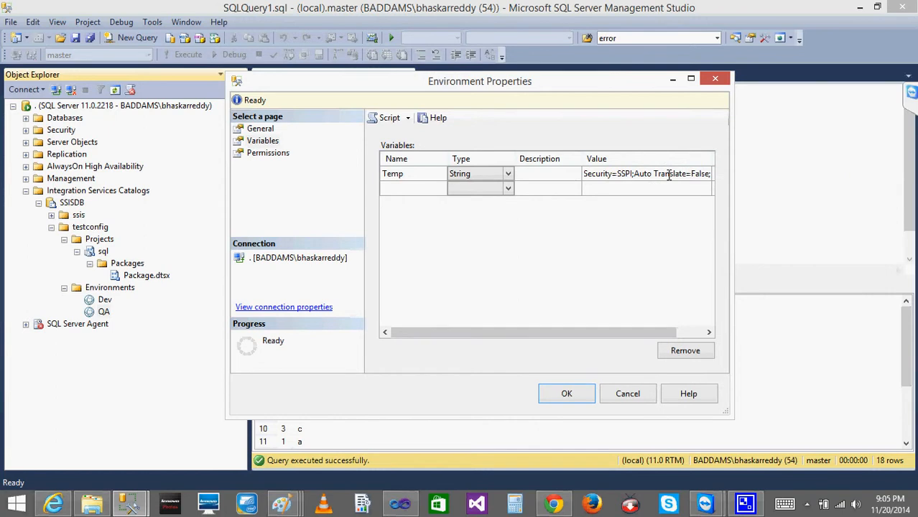
key("Left")
key("Left")
key("Left")
key("Left")
key("Left")
key("Left")
key("Left")
key("Left")
key("Left")
key("Left")
key("Left")
key("Left")
key("Left")
key("Left")
key("Left")
key("Left")
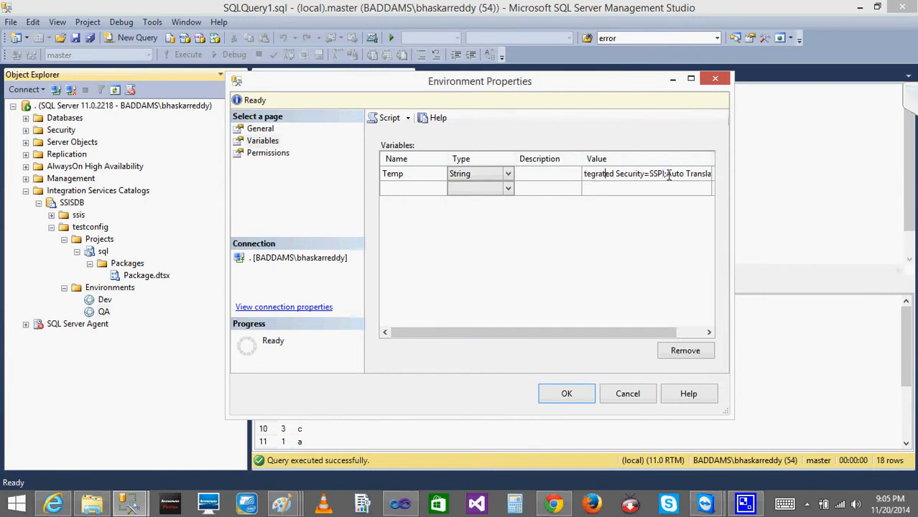
key("Left")
key("Left")
key("Left")
key("Left")
key("Left")
key("Left")
key("Left")
key("Left")
key("Left")
key("Left")
key("Left")
key("Left")
key("Left")
key("Left")
key("Left")
key("Left")
key("Left")
key("Left")
key("Left")
key("Left")
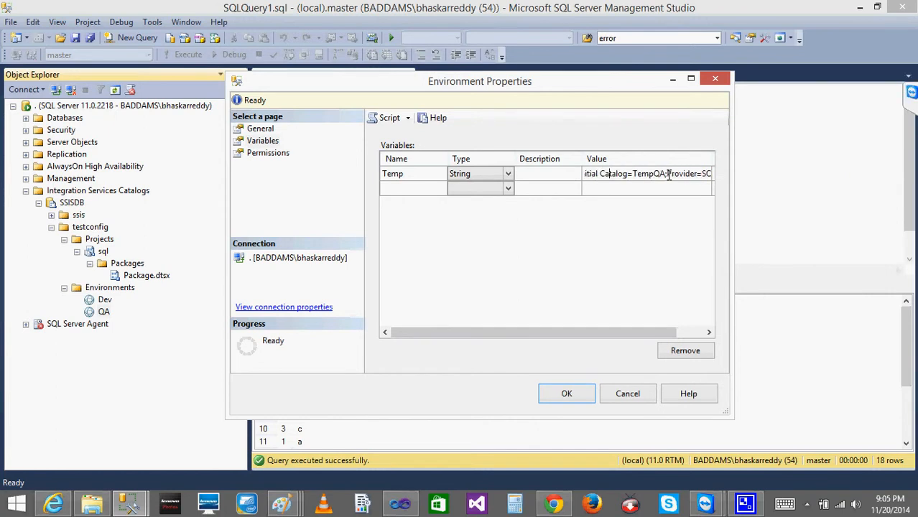
left_click(565, 393)
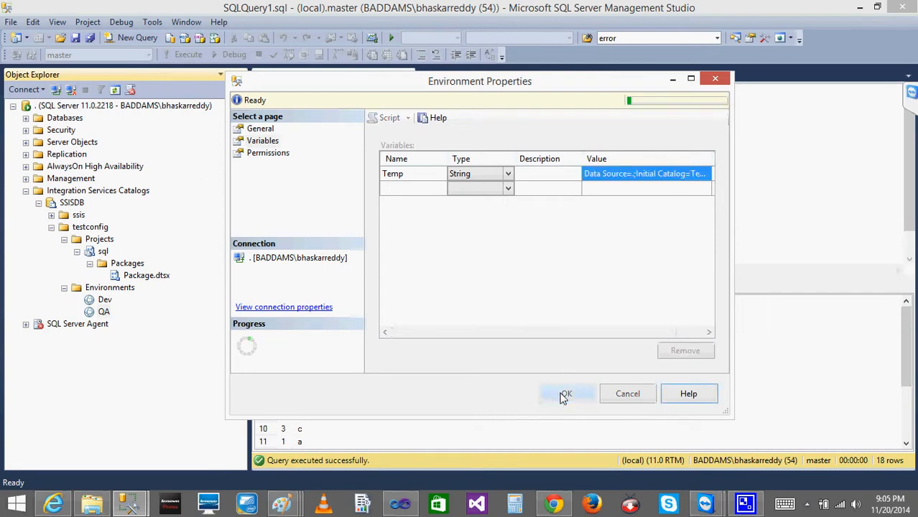
- Switch to the sql project in Visual Studio to view the Package.dtsx parameters, and return to Management Studio
left_click(400, 505)
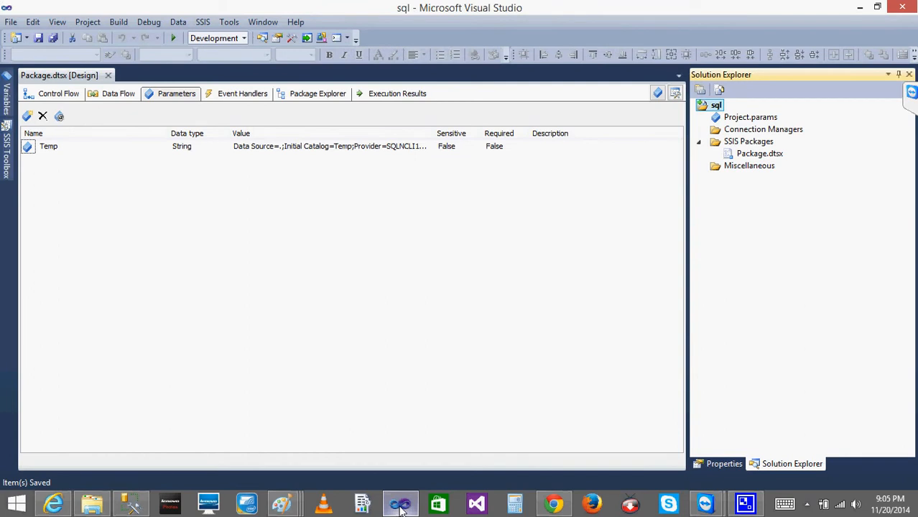
left_click(402, 507)
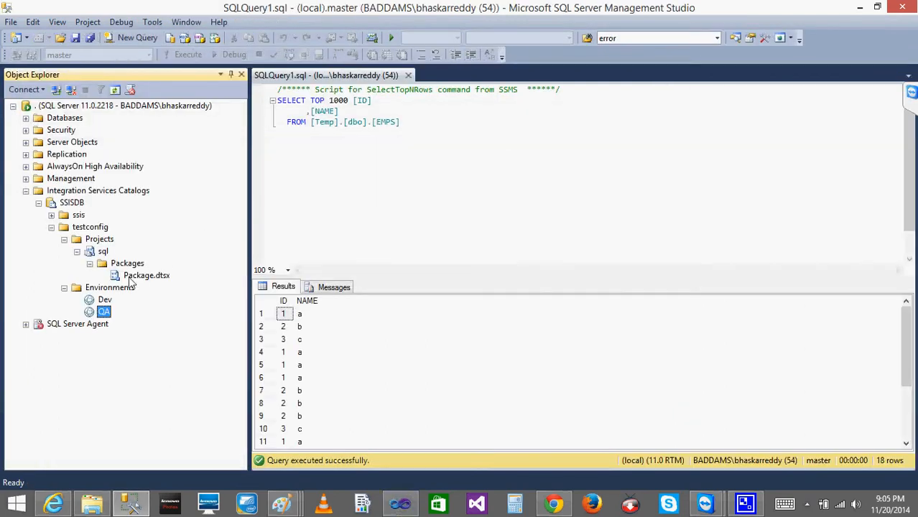
- Review the environment references in the sql project's configuration and browse the environments available to add, without adding any
right_click(89, 250)
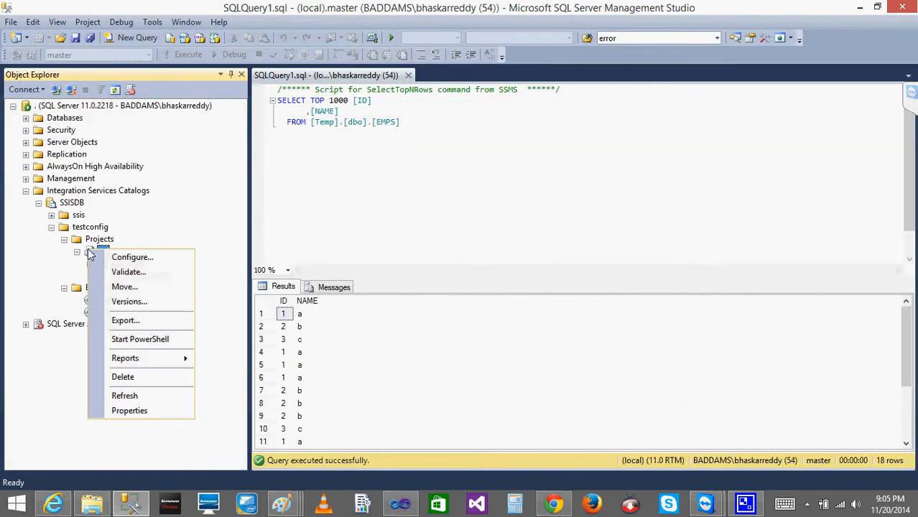
left_click(124, 259)
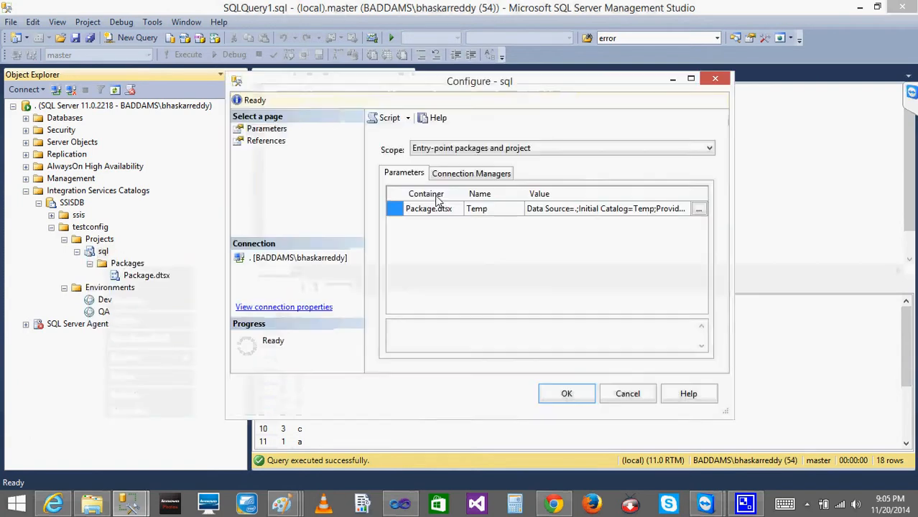
left_click(263, 142)
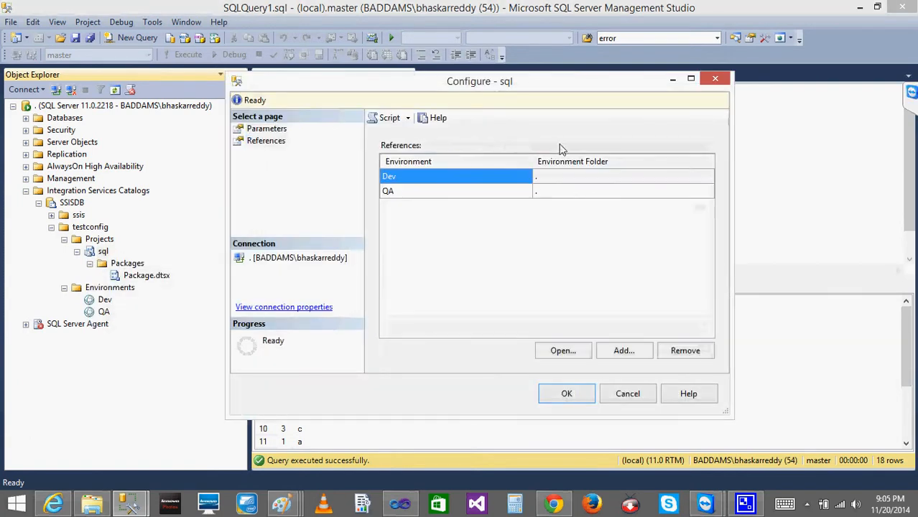
left_click(559, 183)
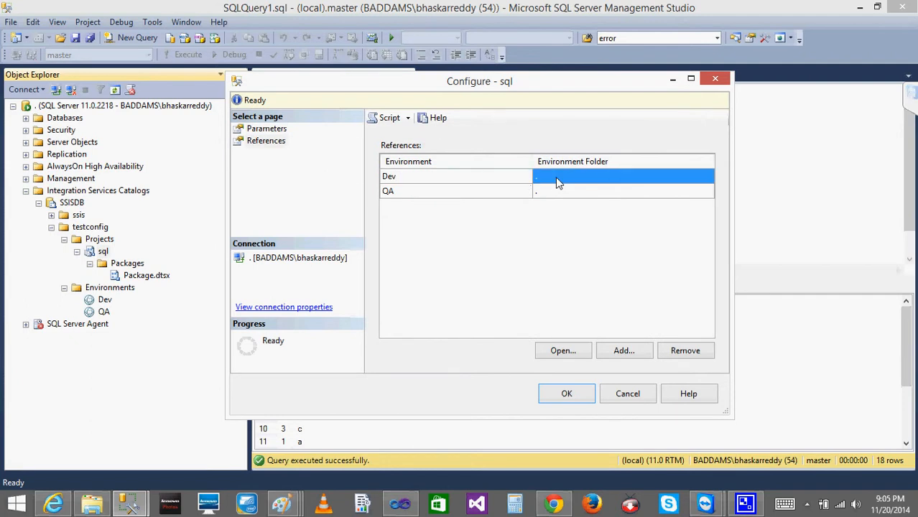
left_click(619, 354)
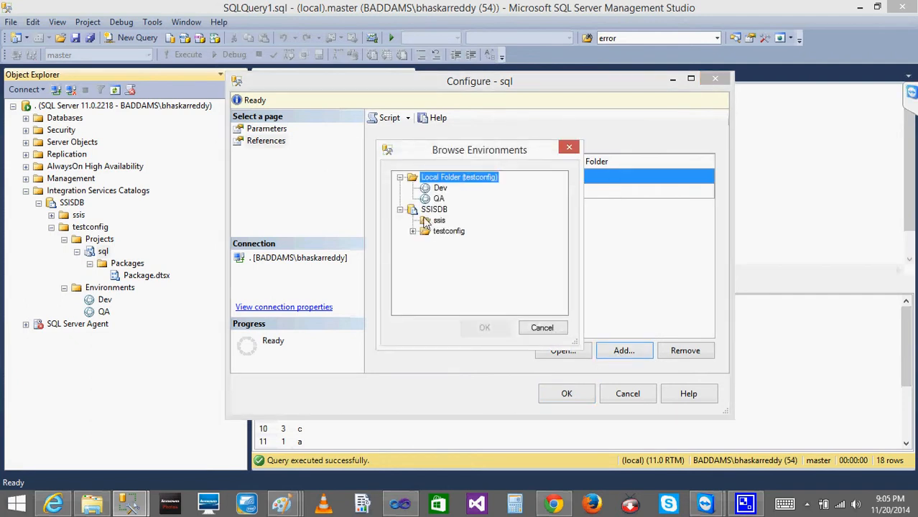
left_click(542, 328)
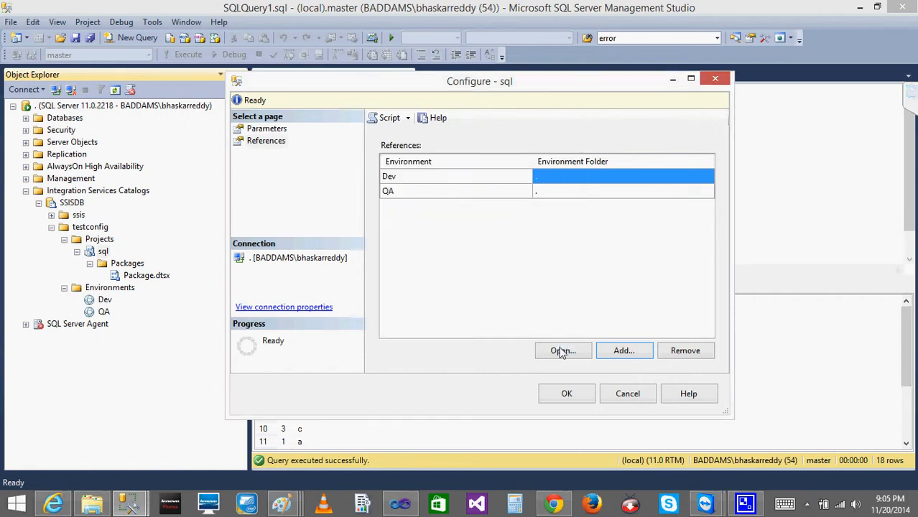
- Open the Dev environment's properties from the sql project's references, review its variables and permissions, and close the configuration
left_click(561, 351)
left_click(262, 141)
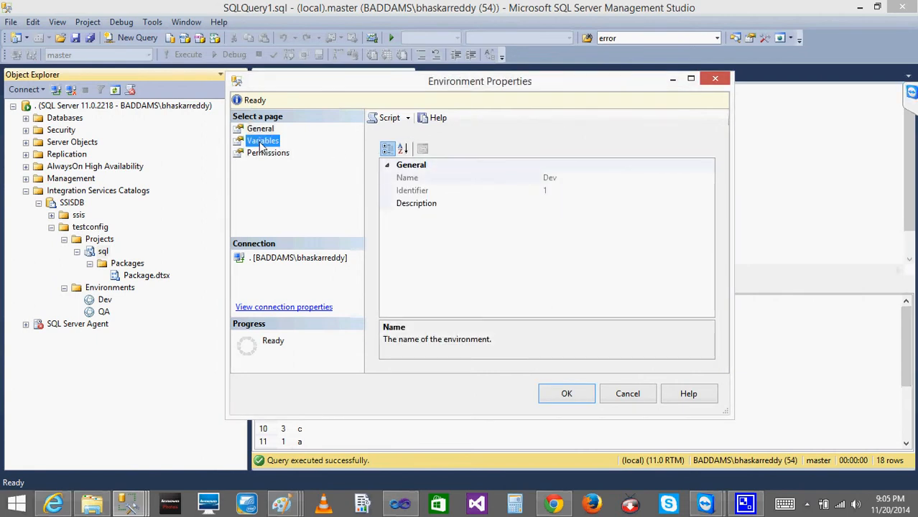
left_click(270, 155)
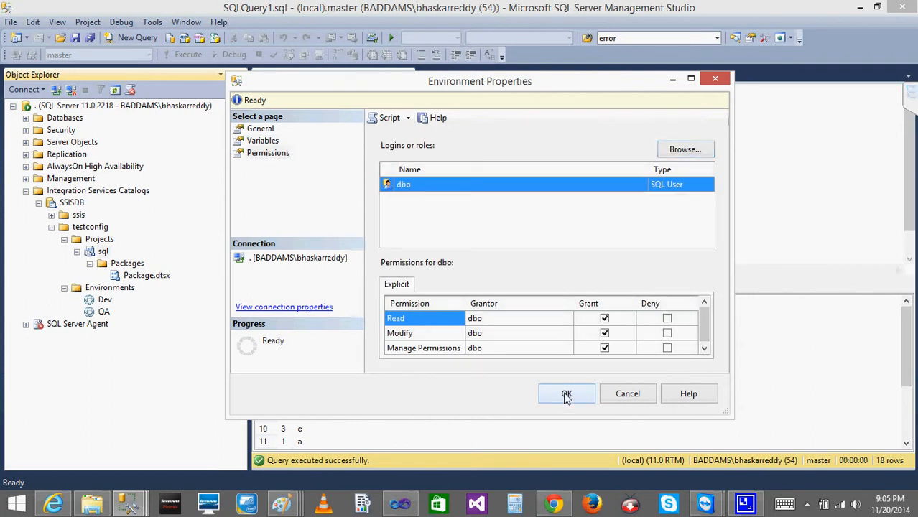
left_click(567, 395)
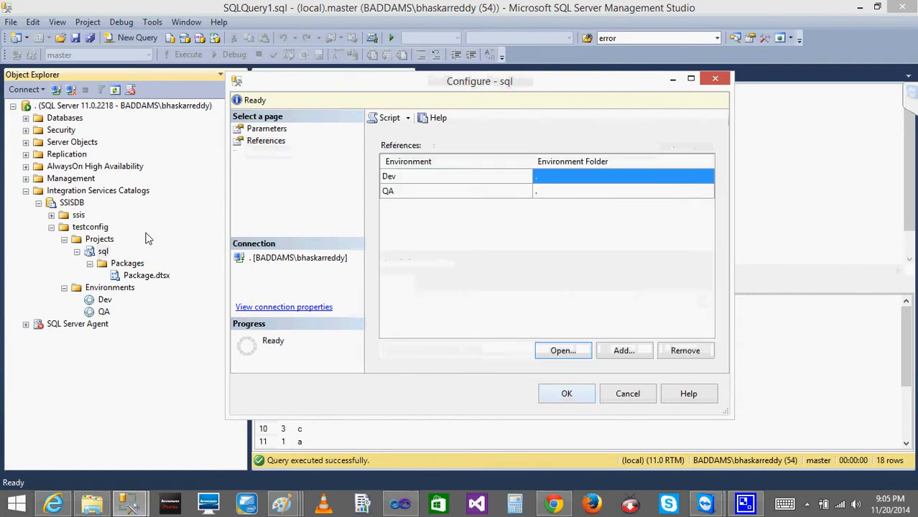
left_click(555, 394)
key("super+c")
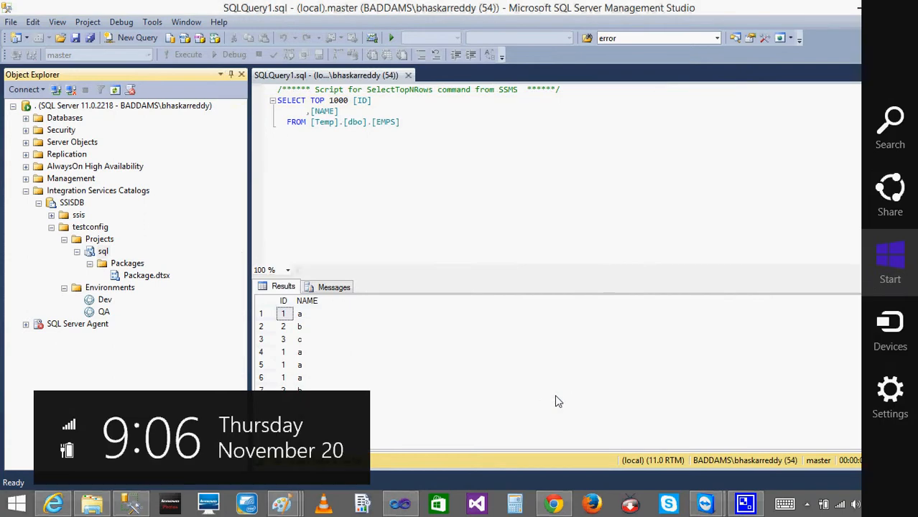
- Open the configuration of Package.dtsx and review its Temp parameter's container, name and value
left_click(137, 277)
right_click(134, 277)
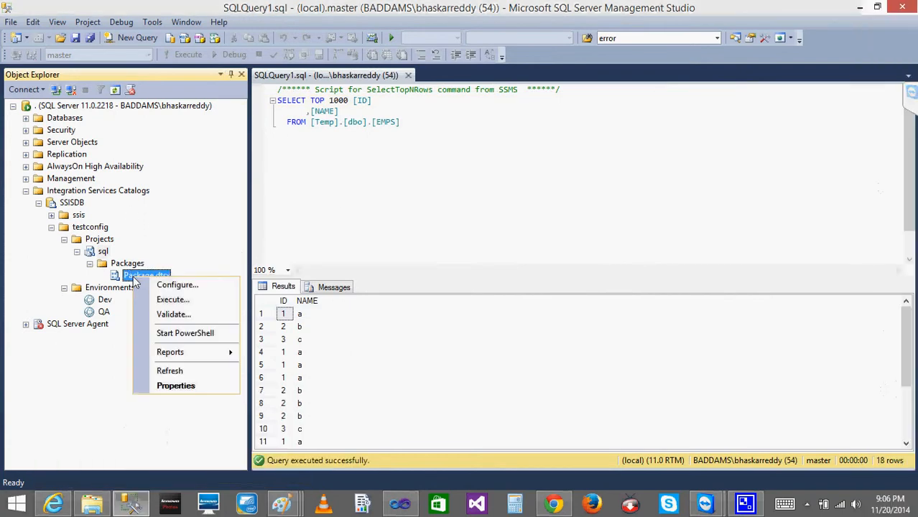
left_click(177, 287)
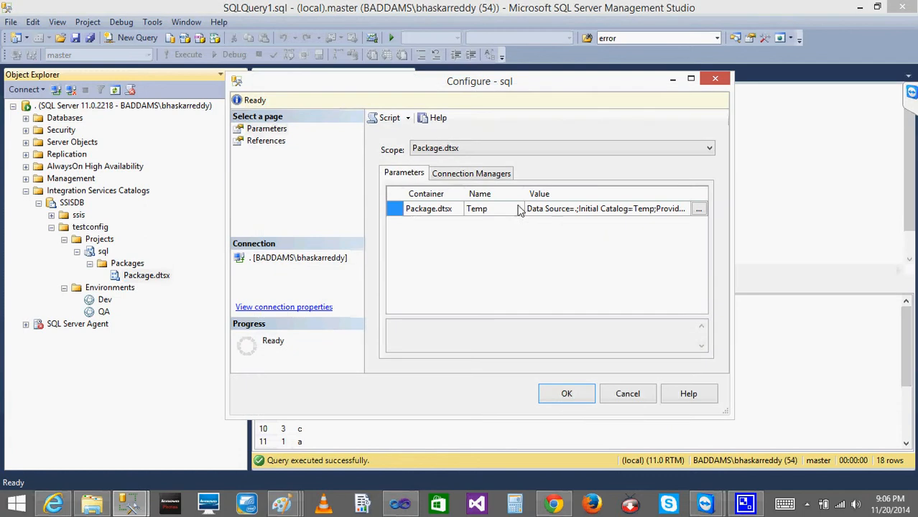
left_click(508, 210)
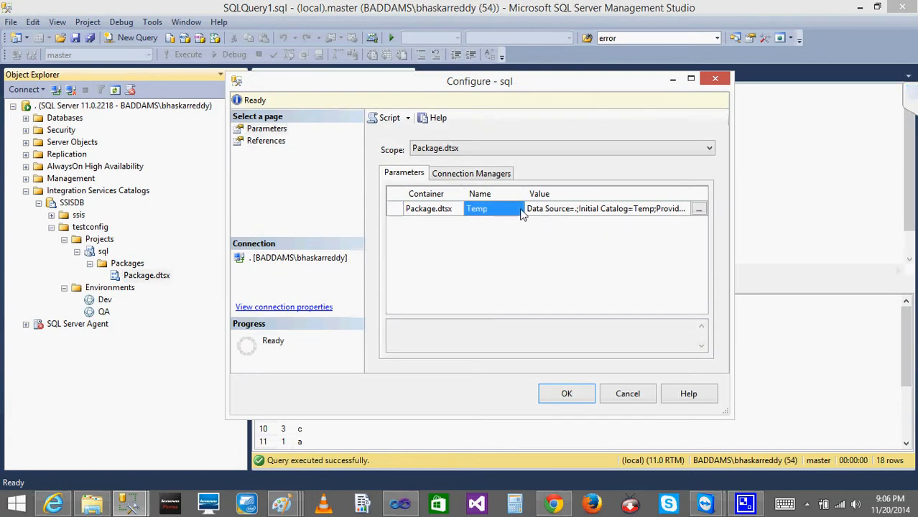
left_click(449, 209)
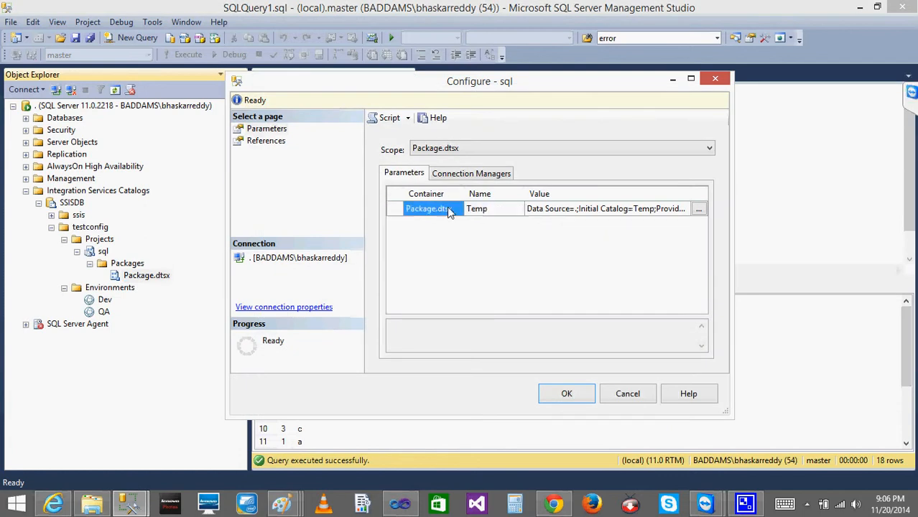
- Review the Temp connection manager's properties and the available scopes for Package.dtsx, and return to its parameters
left_click(493, 176)
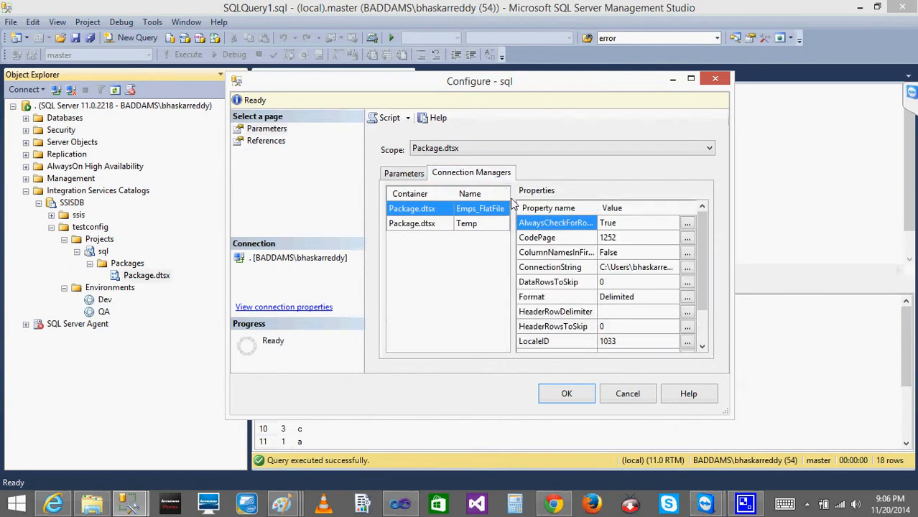
left_click(474, 228)
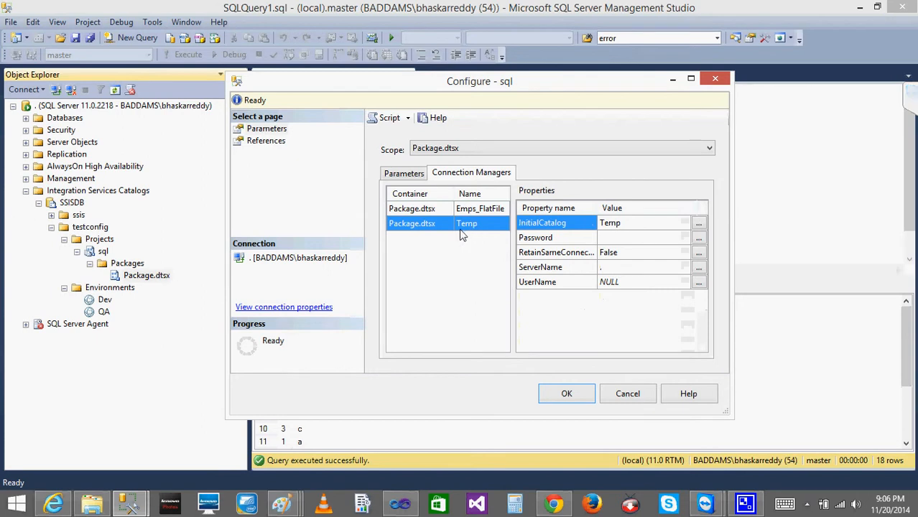
left_click(638, 227)
left_click(619, 285)
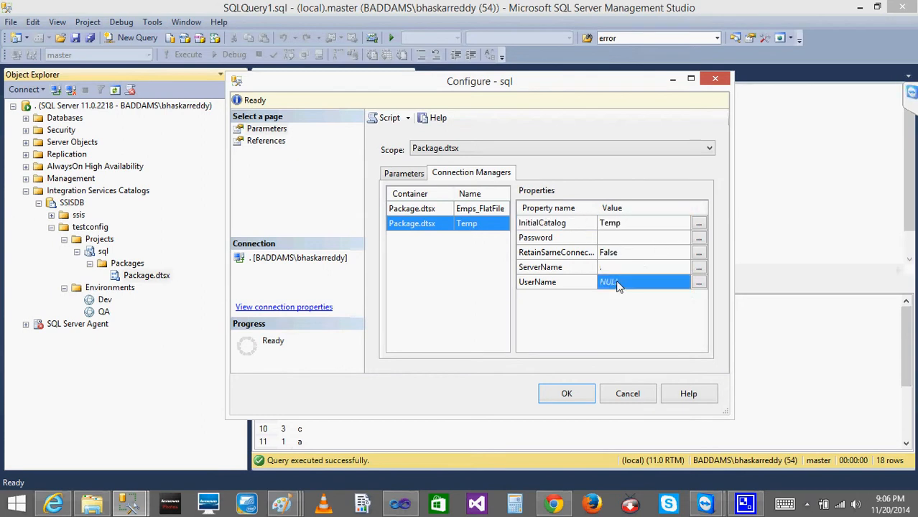
left_click(439, 153)
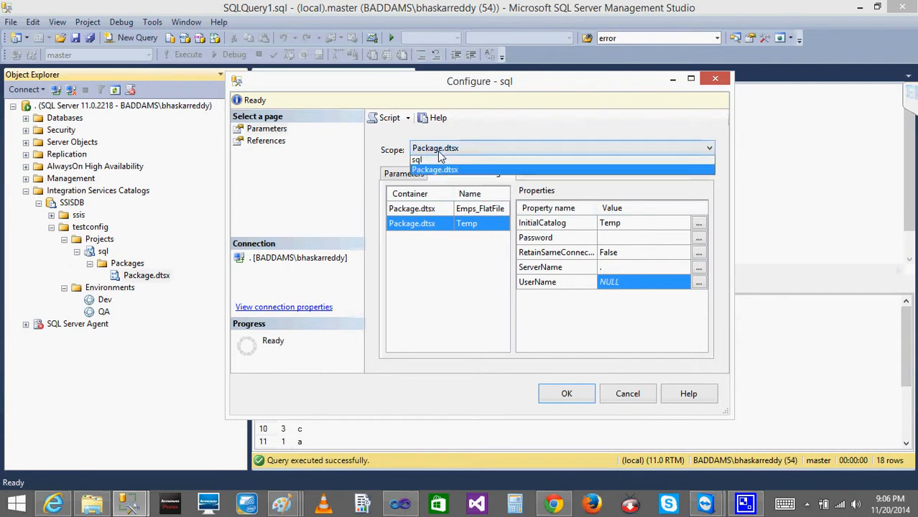
left_click(440, 152)
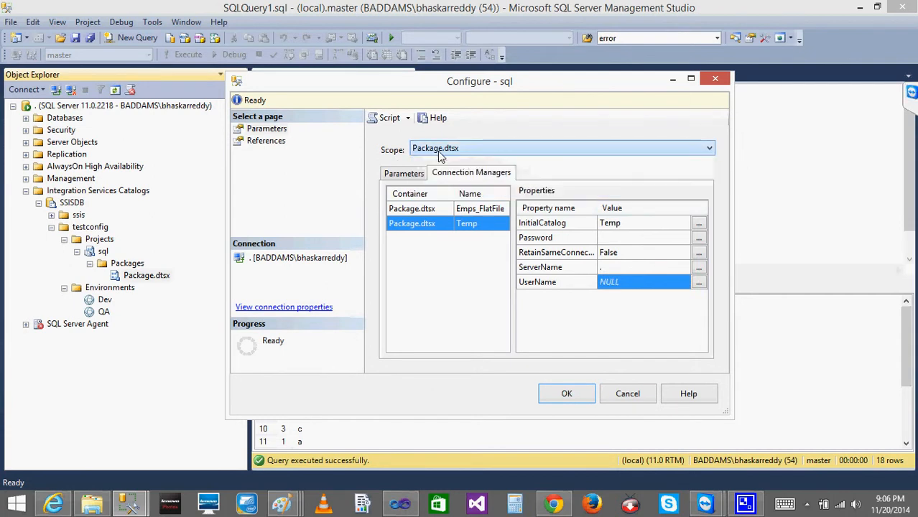
left_click(403, 175)
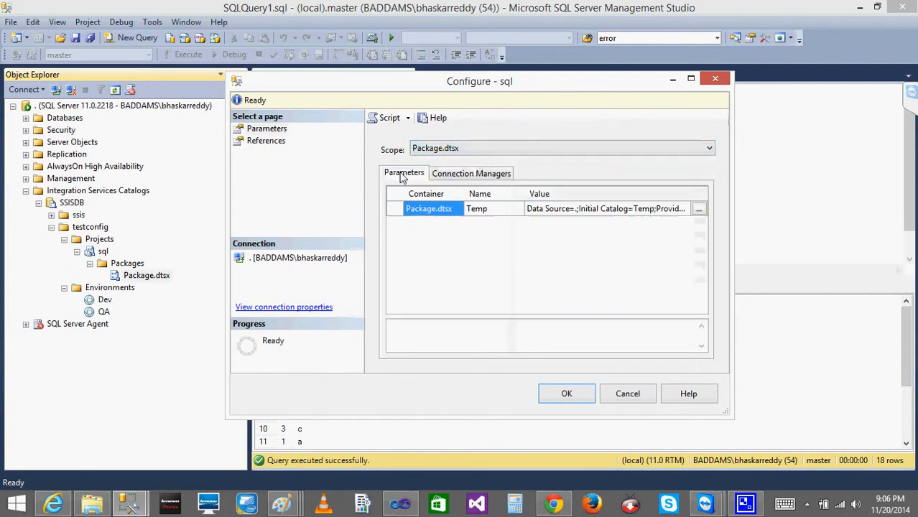
- Review the environment references, inspect the Temp variable in the referenced Dev environment, and close its properties
left_click(266, 141)
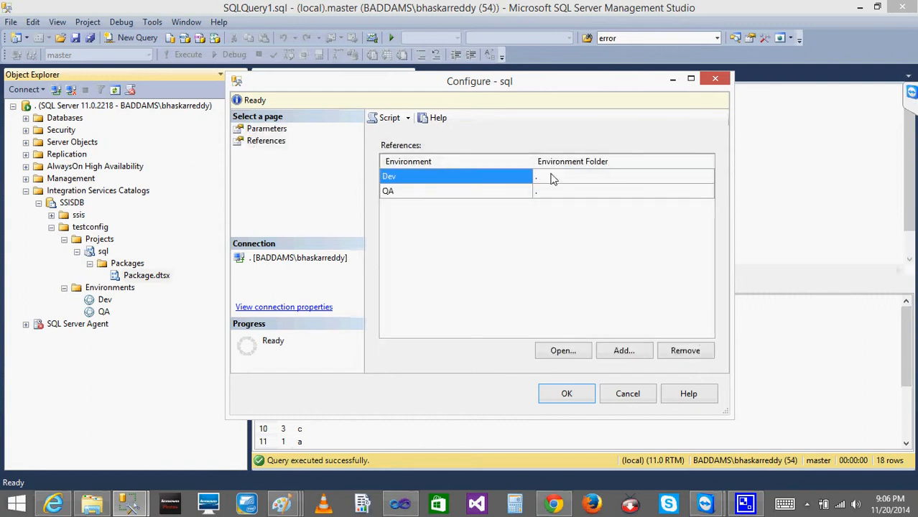
left_click(550, 182)
left_click(503, 176)
left_click(586, 182)
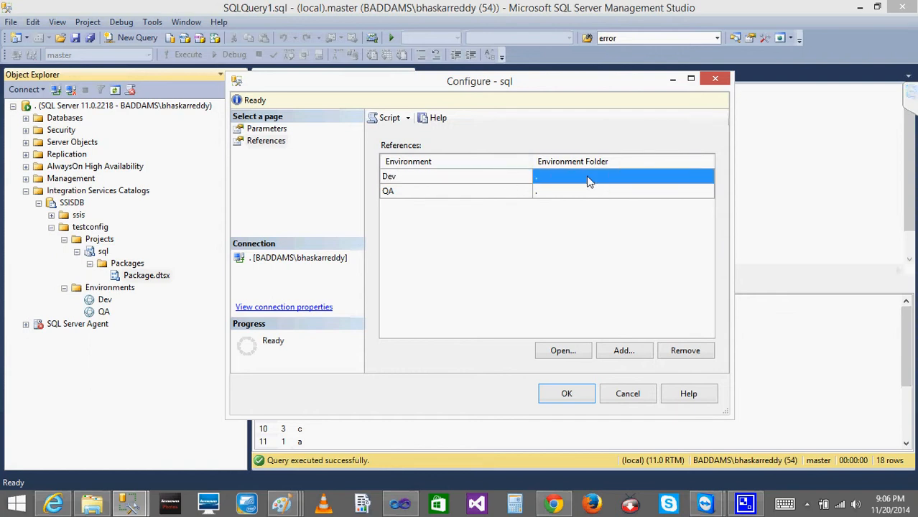
left_click(563, 352)
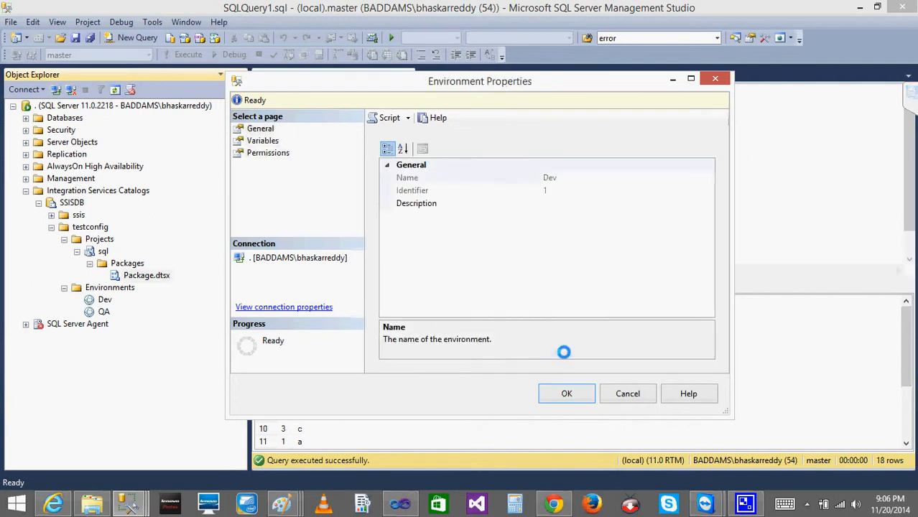
left_click(271, 141)
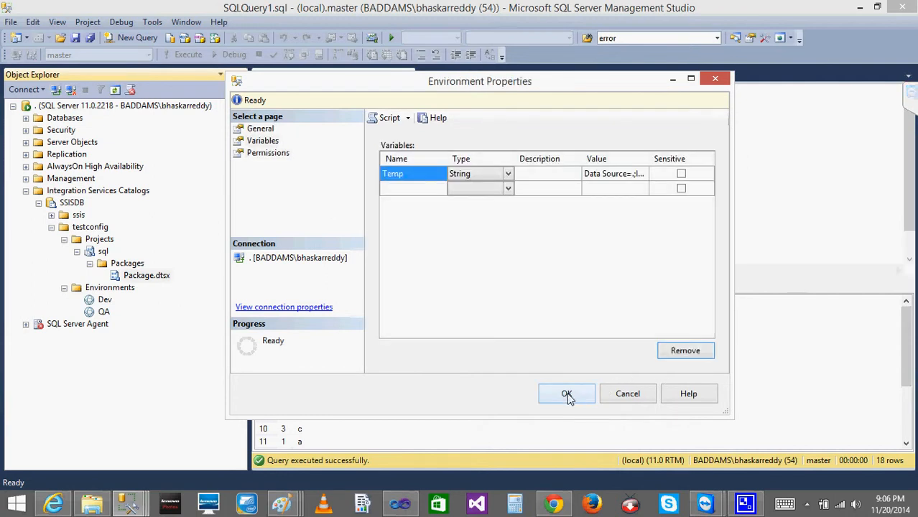
left_click(544, 179)
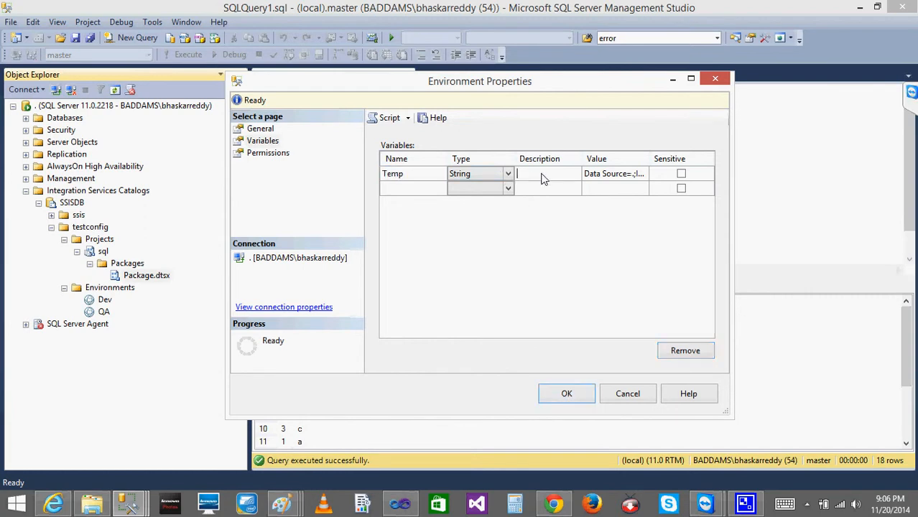
left_click(565, 392)
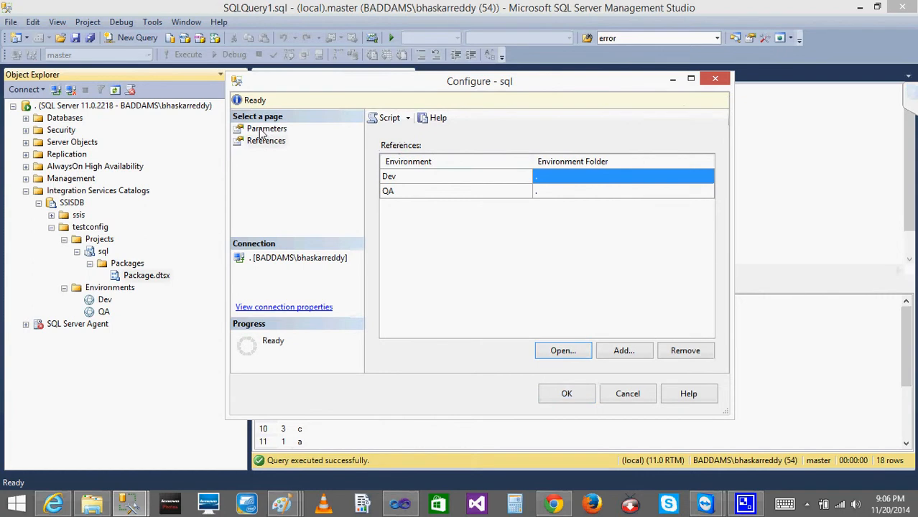
- Examine the Temp connection manager's retain-same-connection, password and server name properties for Package.dtsx, and close the configuration
left_click(263, 133)
left_click(449, 176)
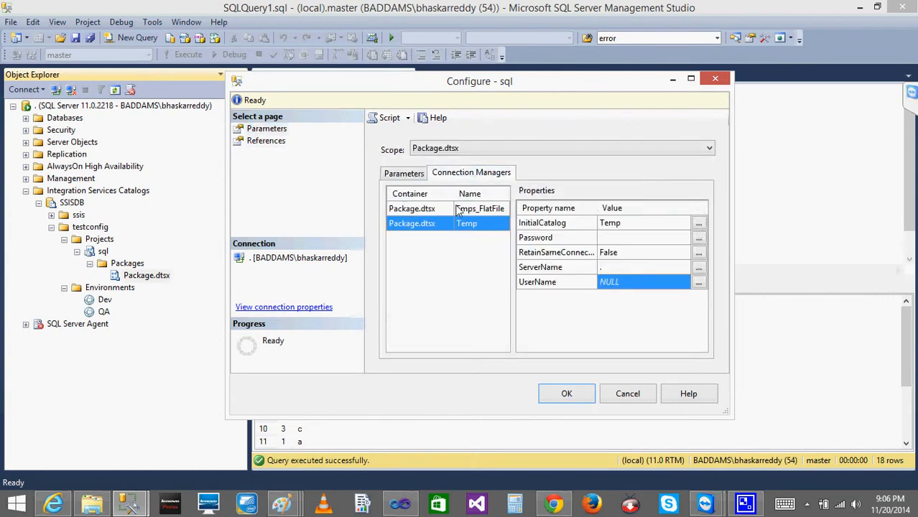
left_click(626, 254)
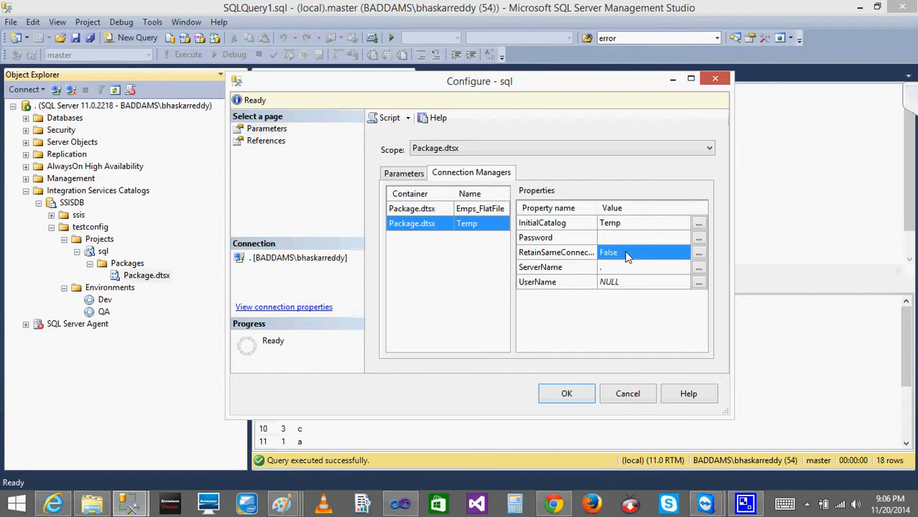
left_click(611, 237)
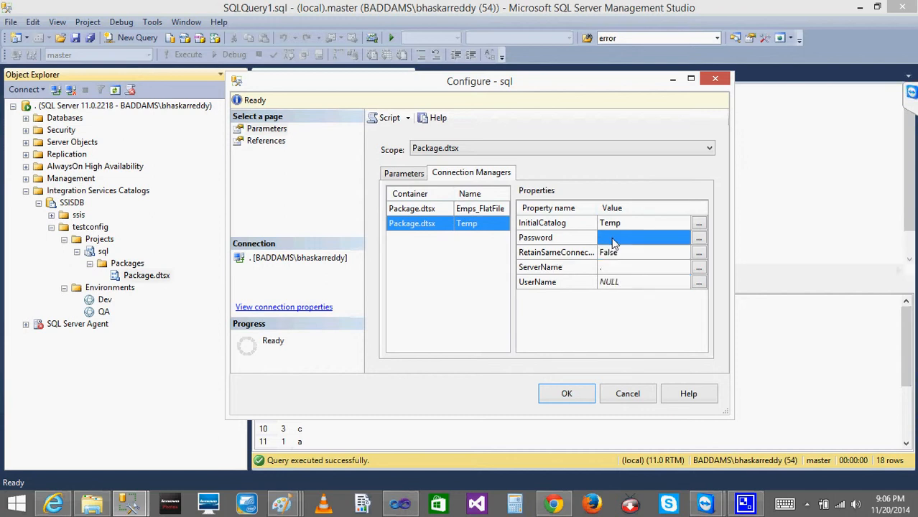
left_click(614, 268)
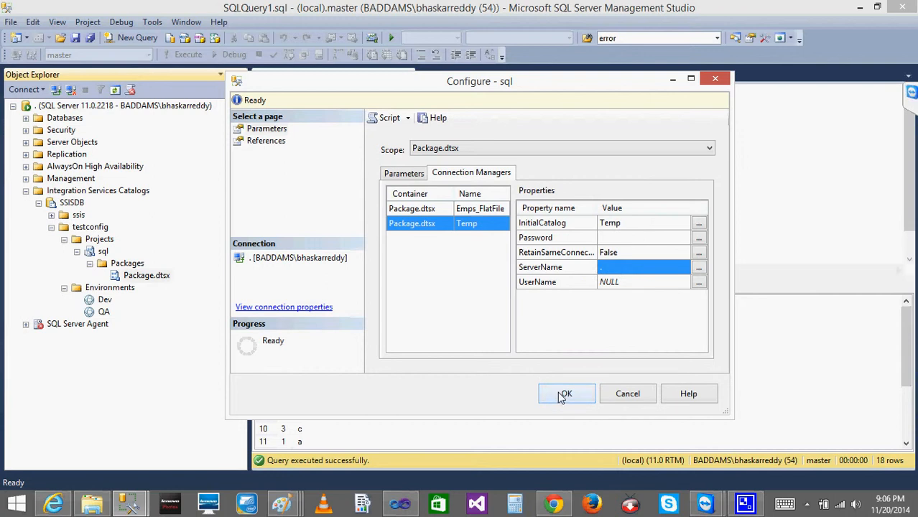
left_click(559, 395)
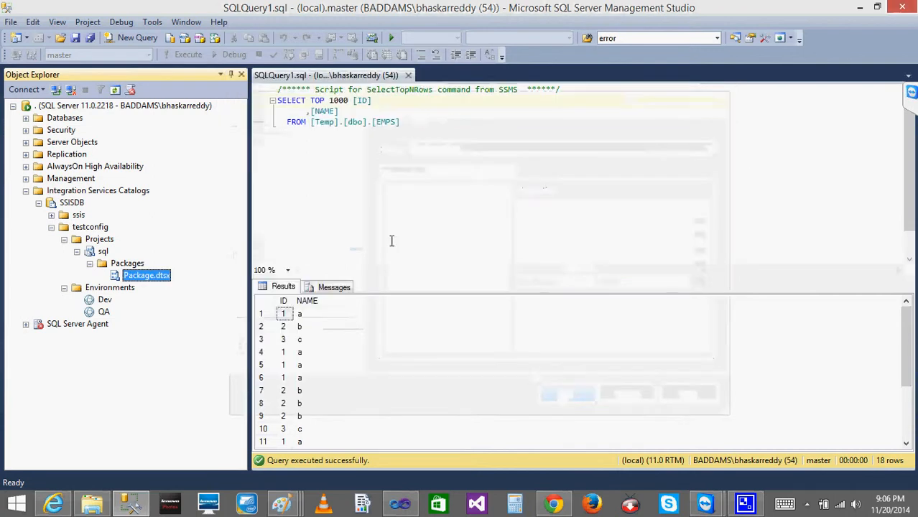
- Open the execution settings for Package.dtsx and enable the .\Dev environment for the run
right_click(139, 279)
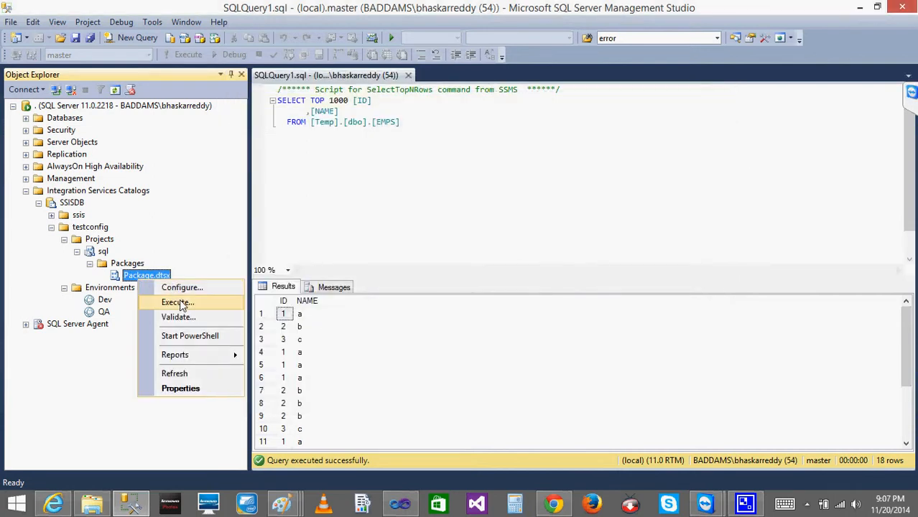
left_click(179, 303)
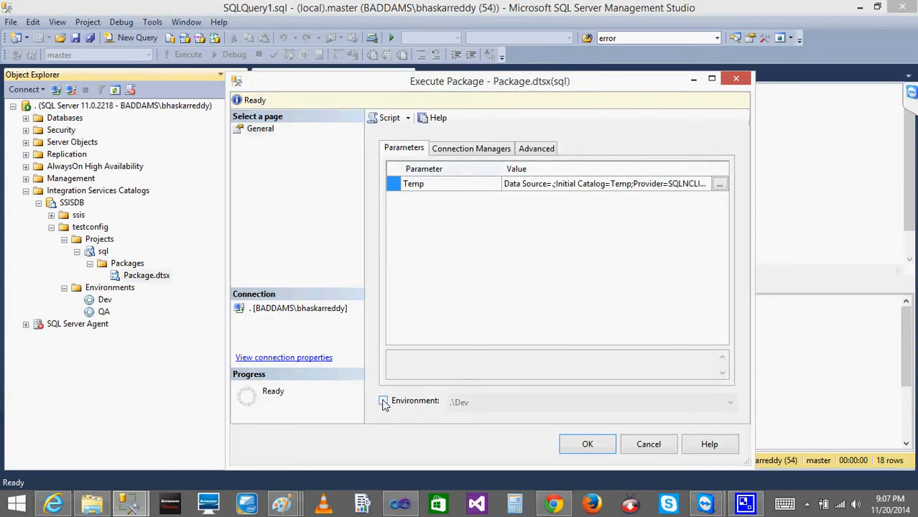
left_click(384, 401)
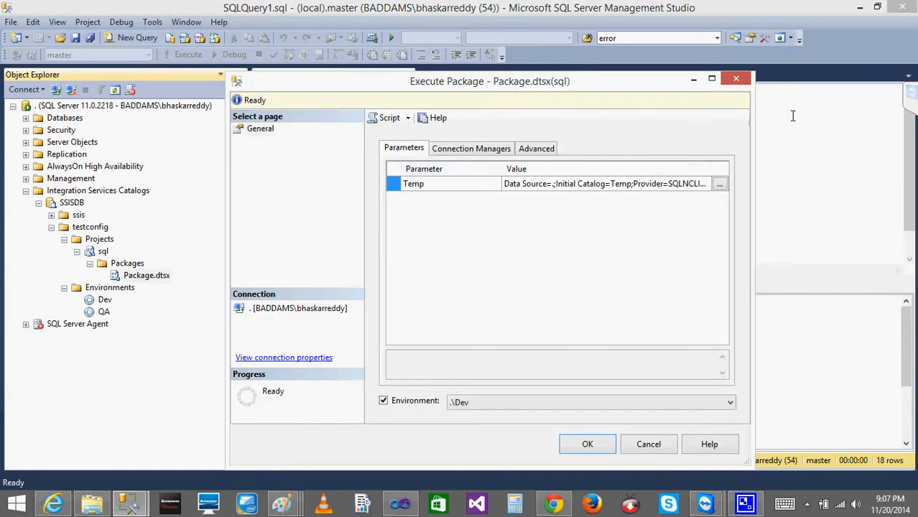
- Review the advanced execution options and the properties of the Emps_FlatFile and Temp connection managers for Package.dtsx
left_click(527, 149)
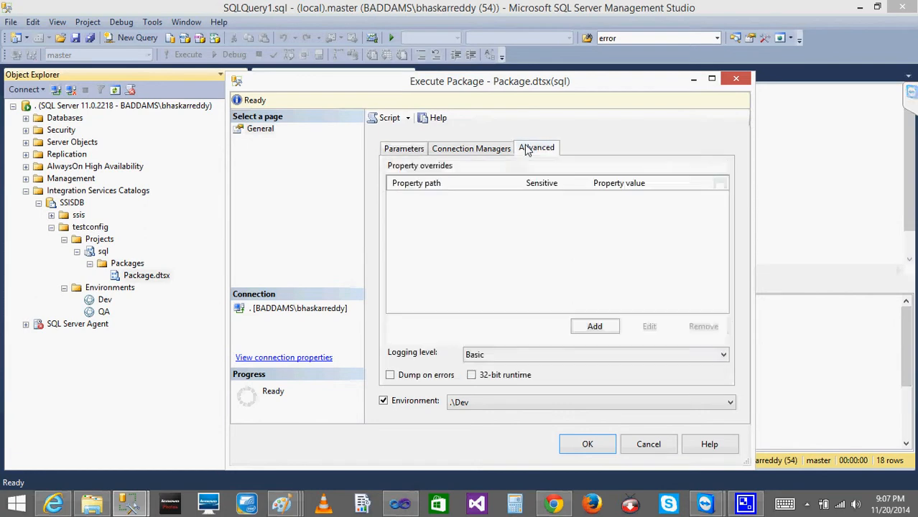
left_click(488, 152)
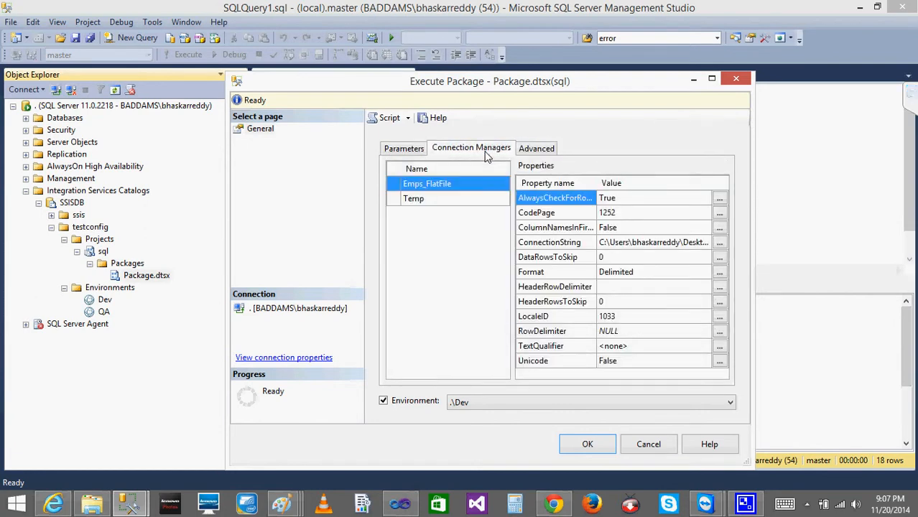
left_click(415, 204)
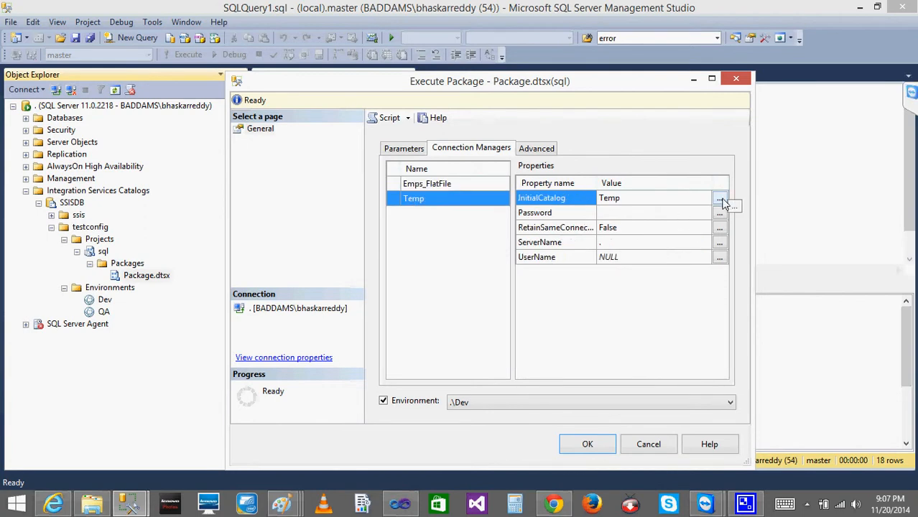
key("super+c")
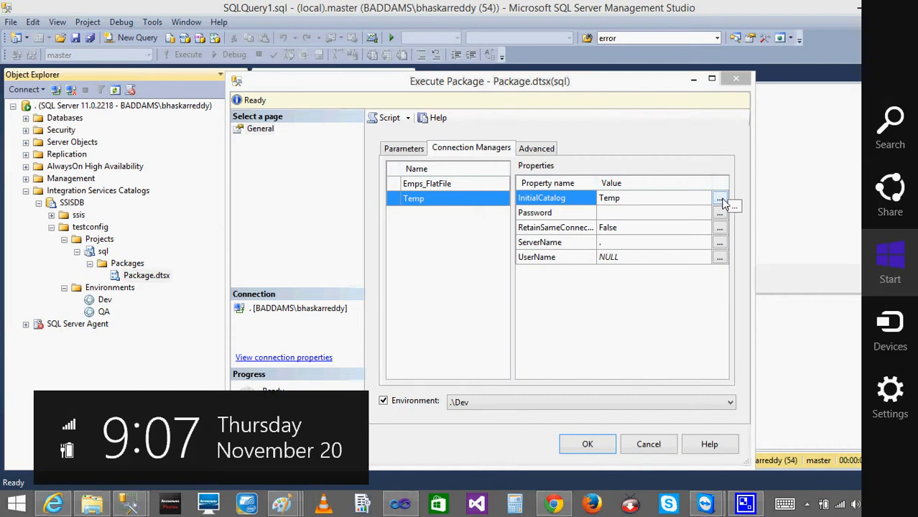
left_click(411, 185)
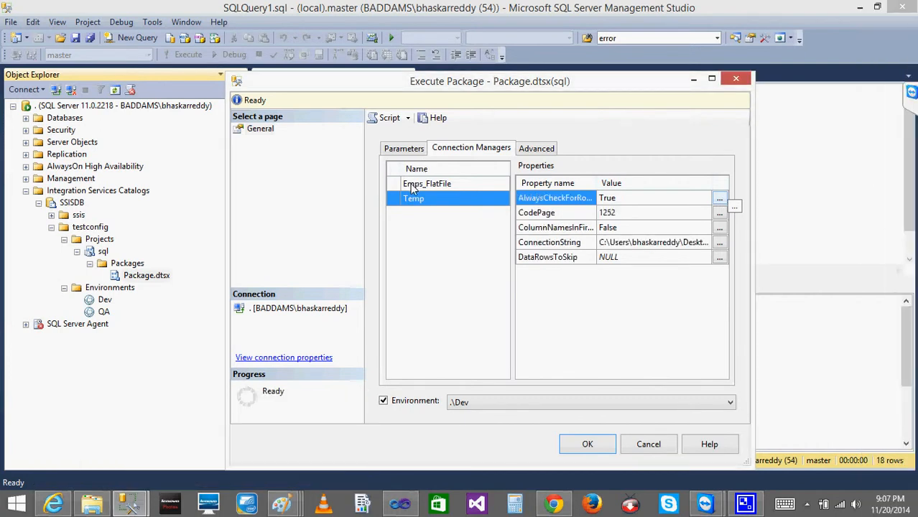
left_click(422, 204)
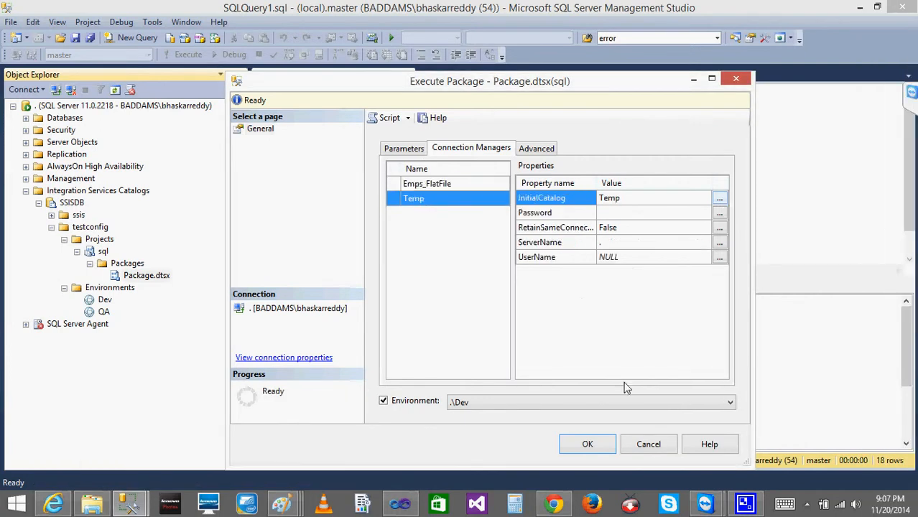
- Switch the execution environment to .\QA and check the Temp parameter and the Temp connection manager's properties
left_click(567, 404)
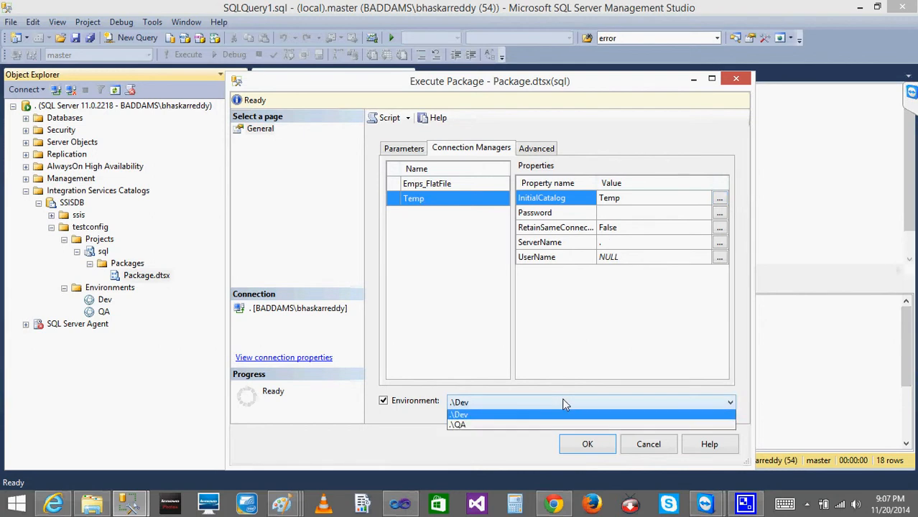
left_click(467, 428)
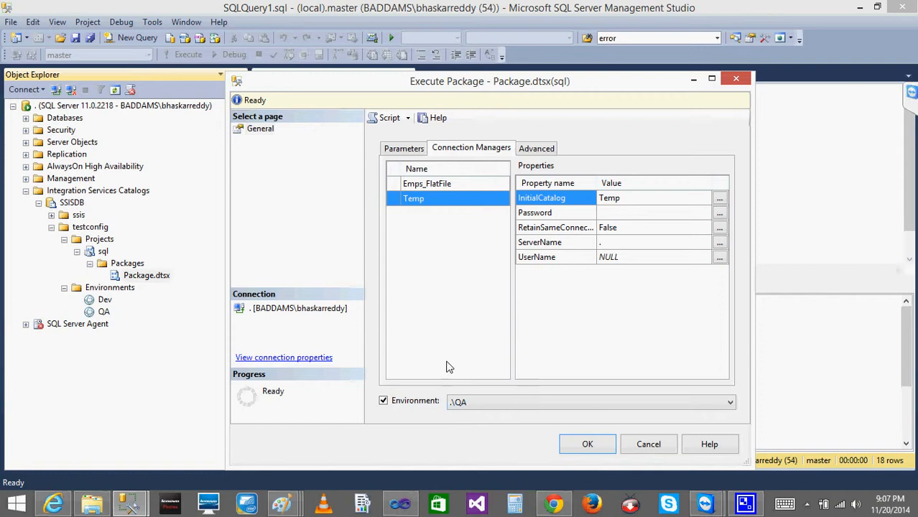
left_click(415, 151)
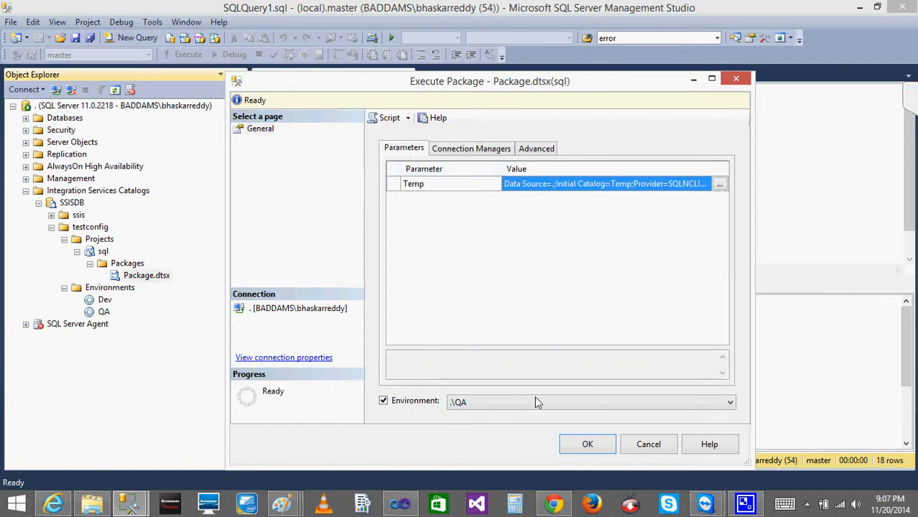
left_click(462, 148)
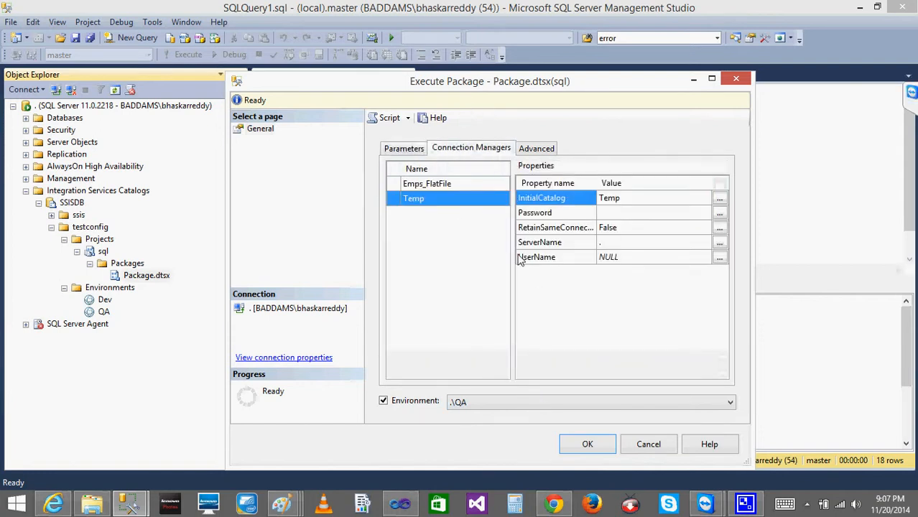
left_click(394, 151)
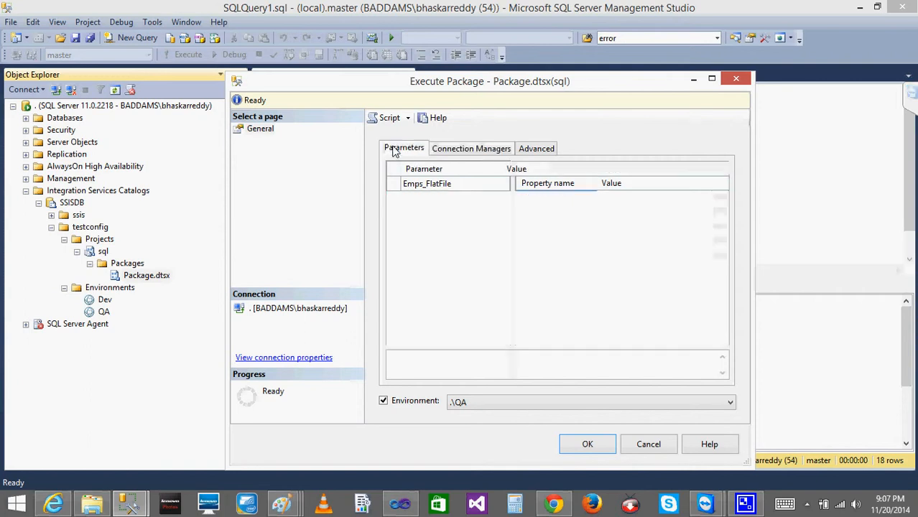
left_click(436, 188)
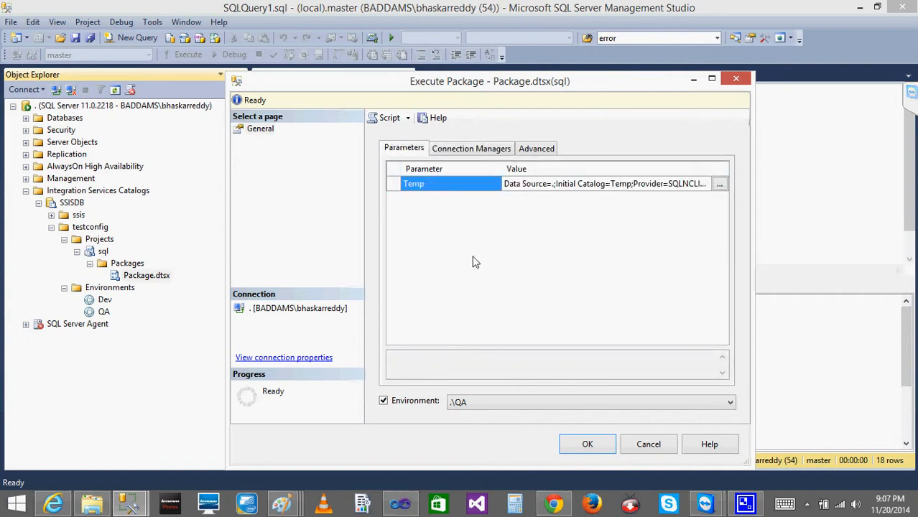
left_click(461, 150)
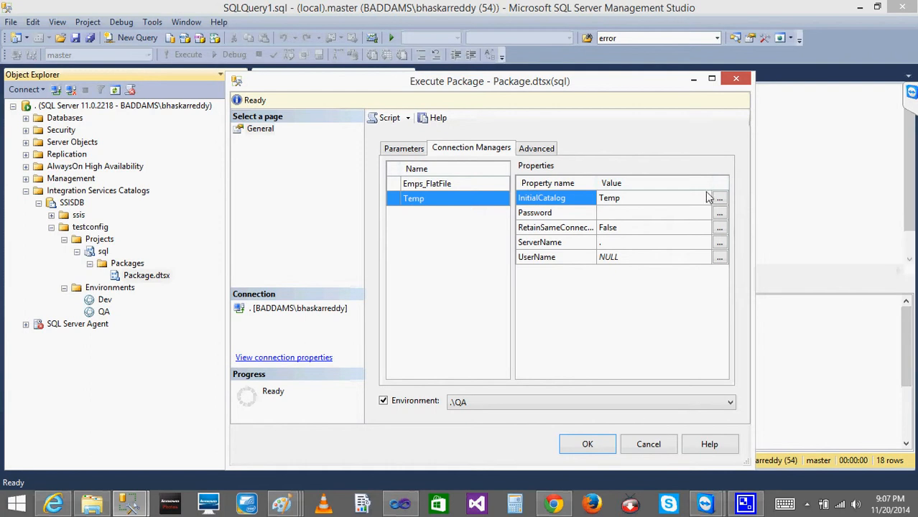
- Execute Package.dtsx with the .\QA environment, and review and close its Overview report
left_click(588, 443)
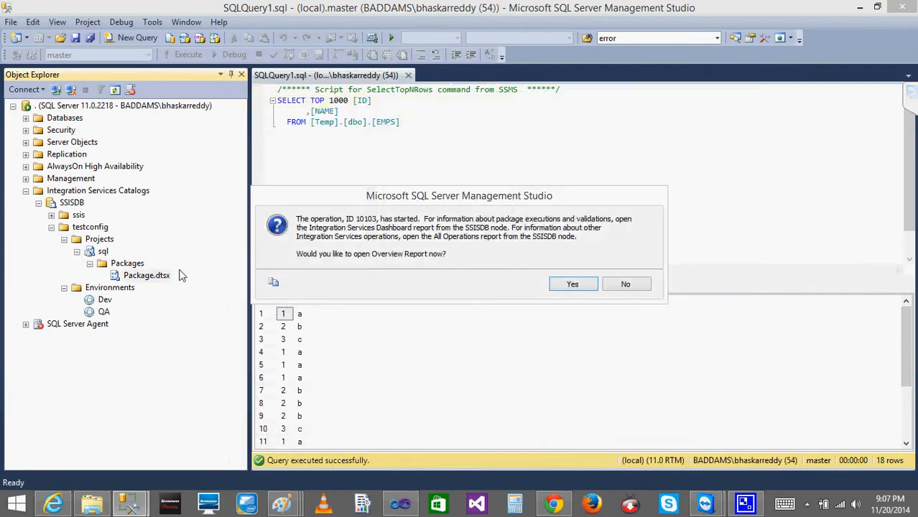
left_click(566, 284)
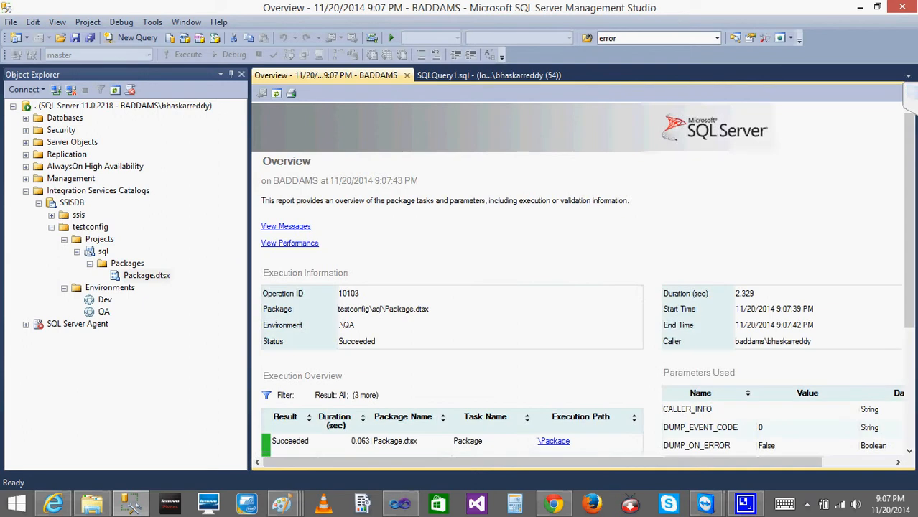
left_click_drag(909, 160, 910, 234)
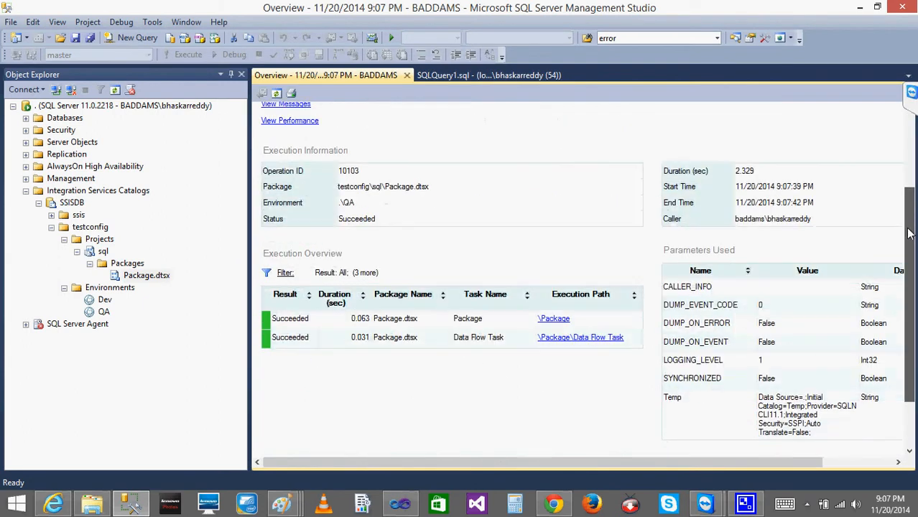
left_click_drag(910, 233, 873, 136)
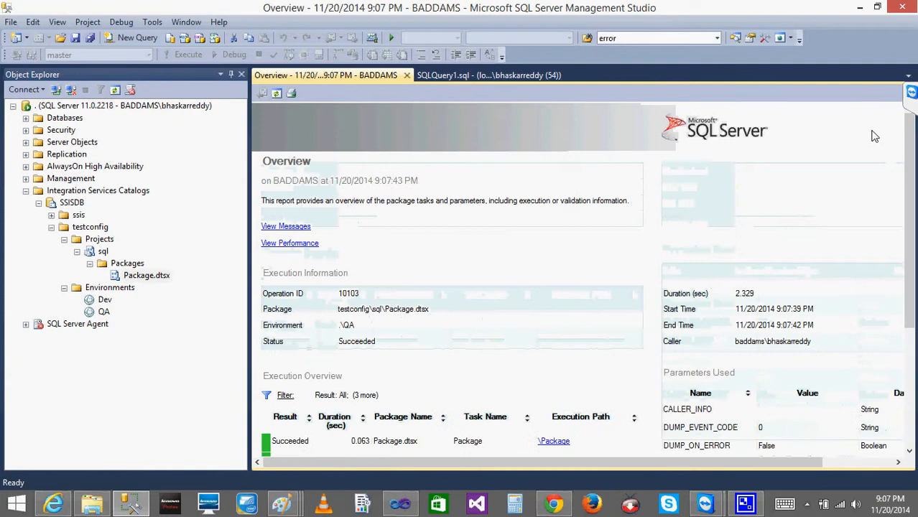
left_click(407, 76)
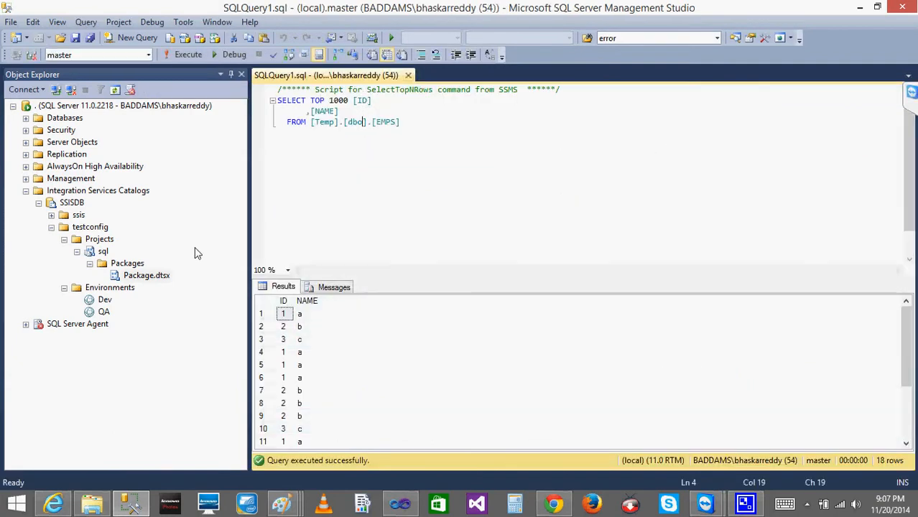
- Open the configuration of Package.dtsx in the sql project
right_click(107, 266)
mouse_move(147, 288)
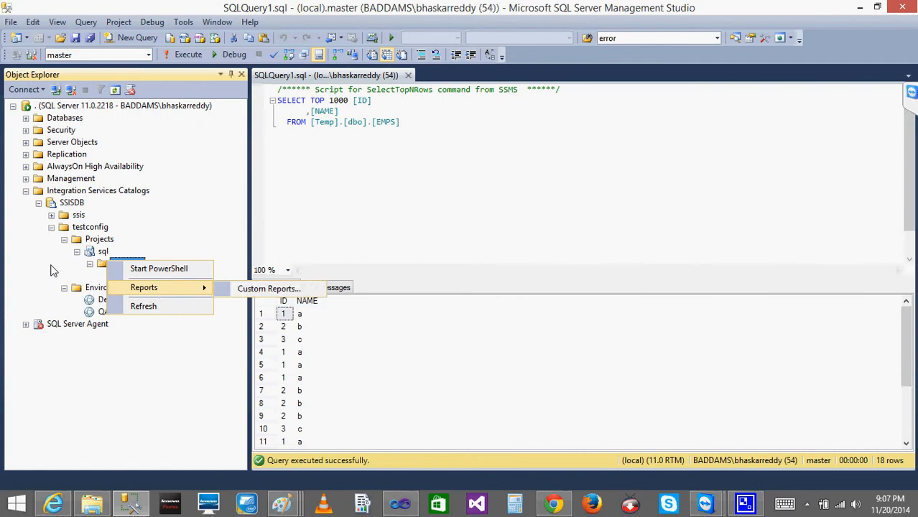
left_click(52, 267)
right_click(144, 273)
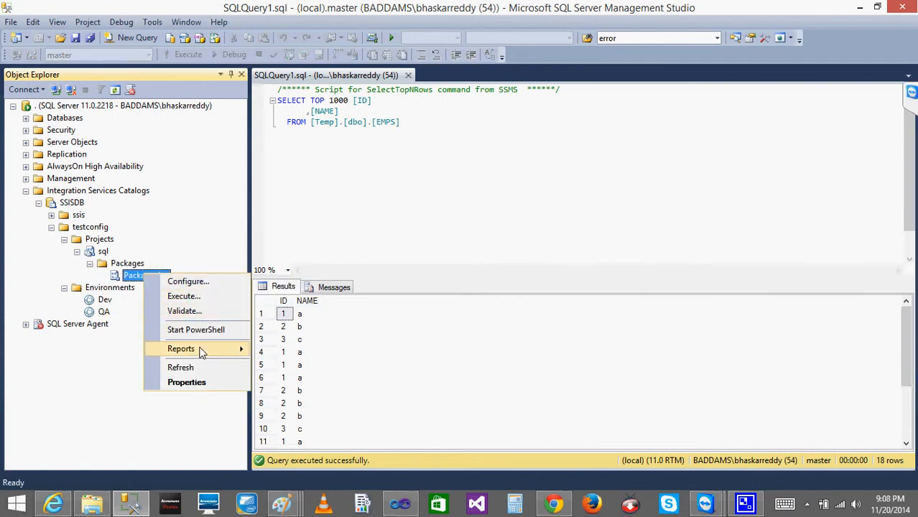
mouse_move(202, 353)
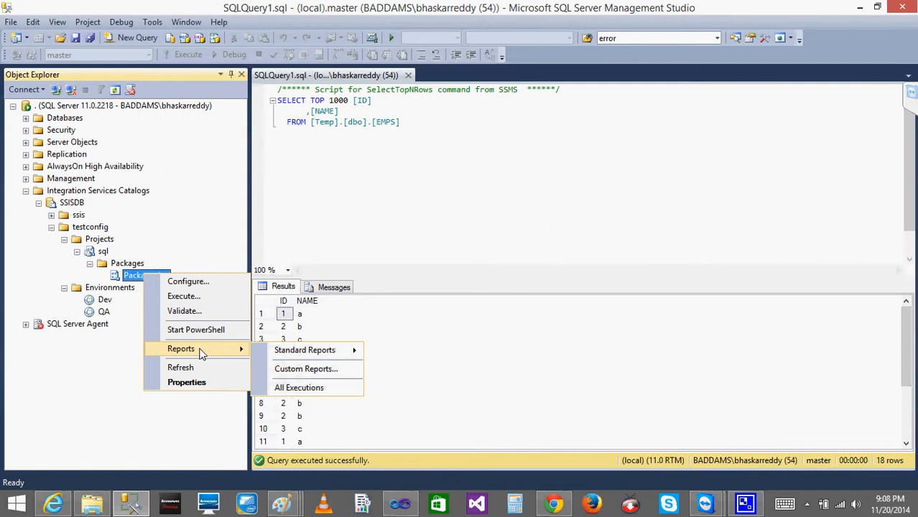
left_click(193, 283)
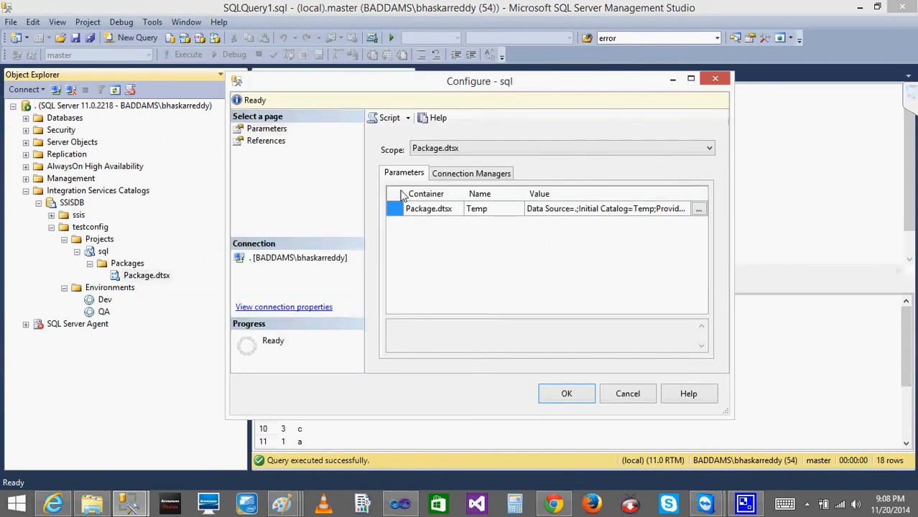
- Check the references and available scopes, and inspect the Temp parameter's value source without changing it
left_click(267, 142)
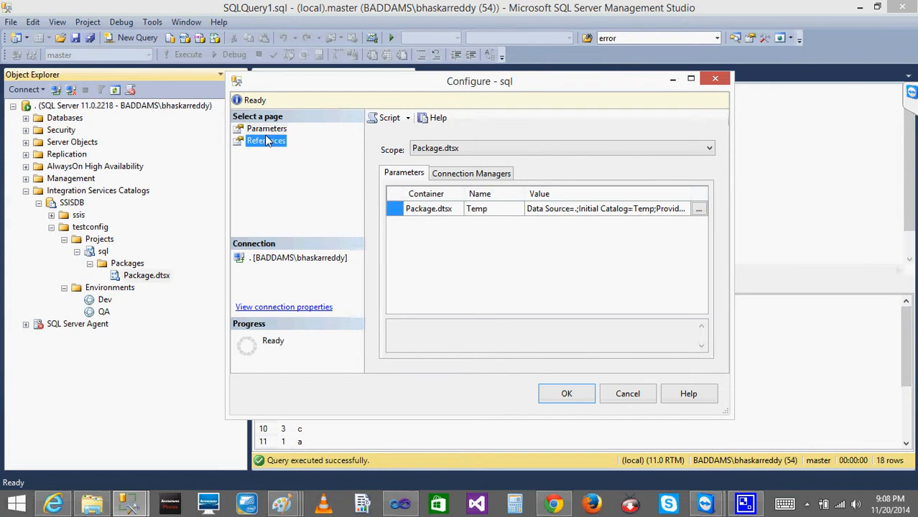
left_click(269, 129)
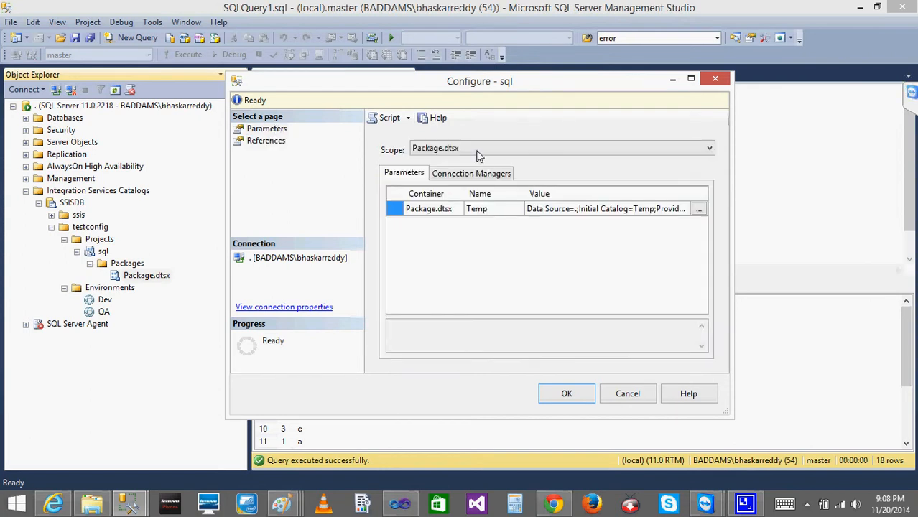
left_click(478, 151)
left_click(478, 154)
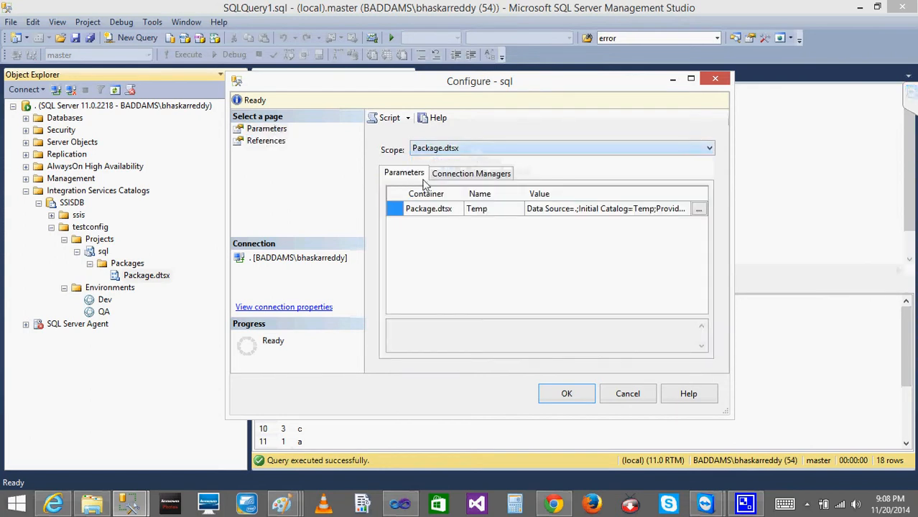
left_click(453, 210)
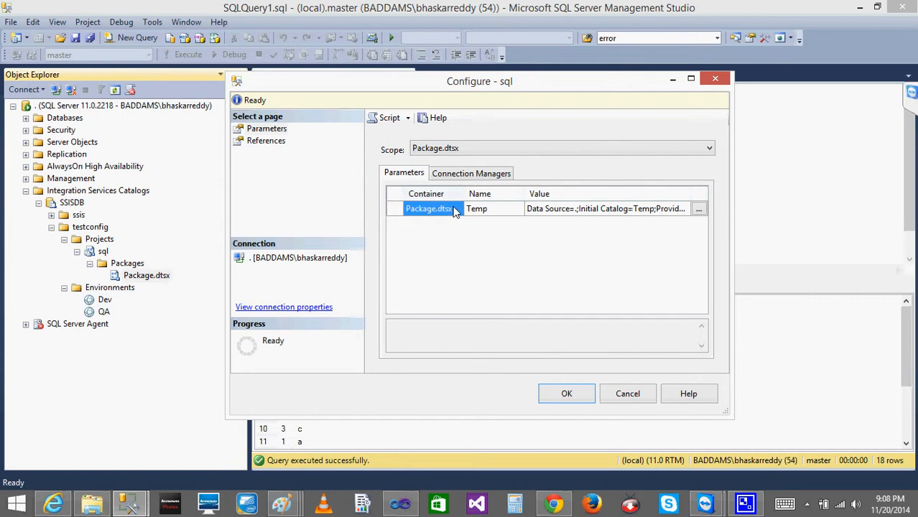
left_click(699, 211)
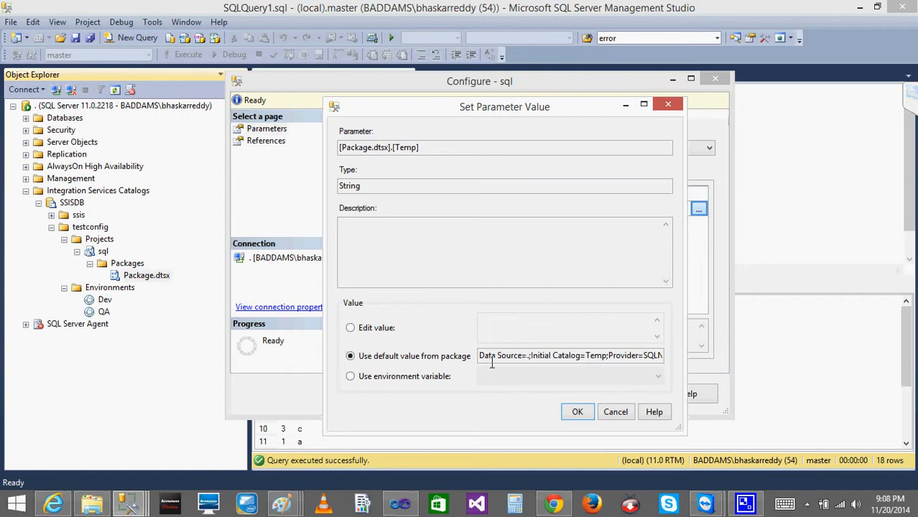
left_click(615, 411)
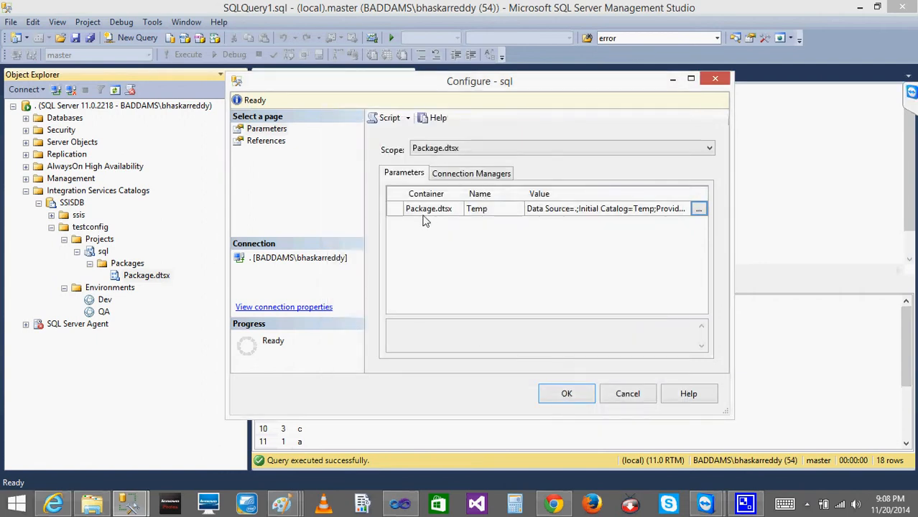
- Map the Temp parameter of Package.dtsx to the environment variable Temp and save the configuration
left_click(697, 210)
key("super+c")
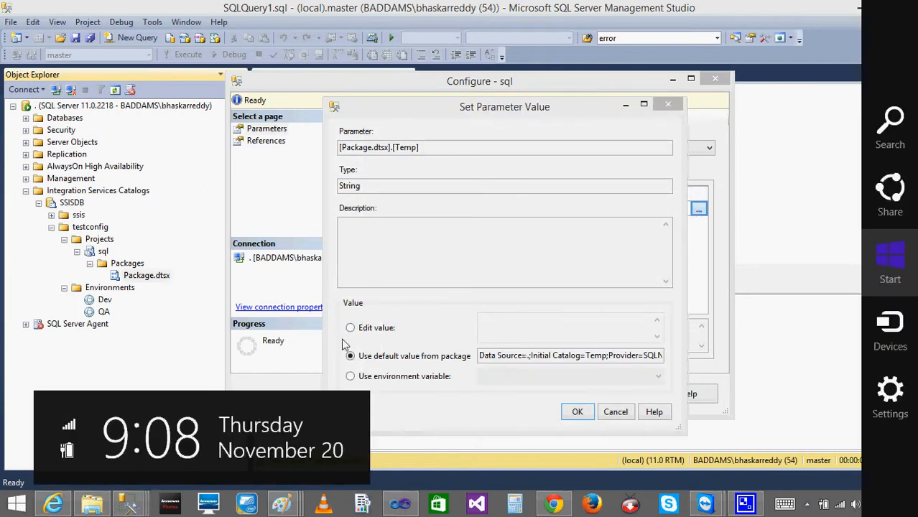
left_click(350, 377)
left_click(350, 377)
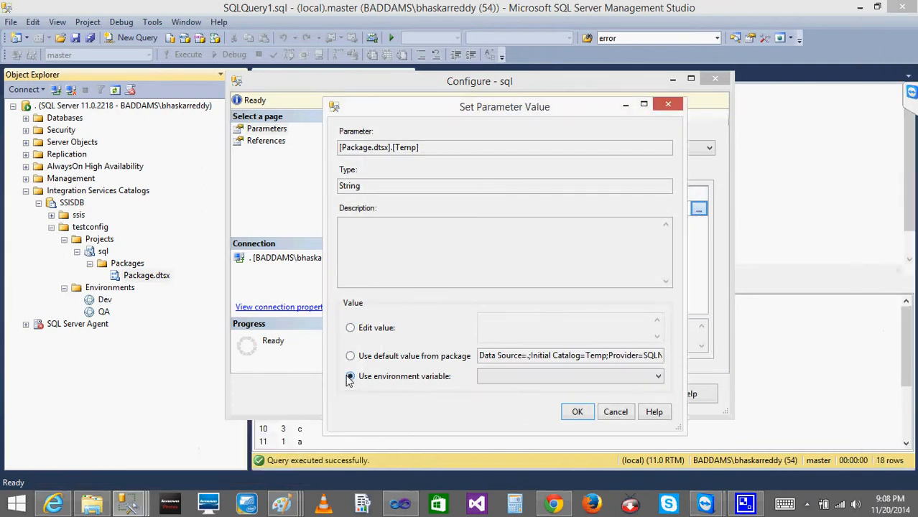
left_click(575, 376)
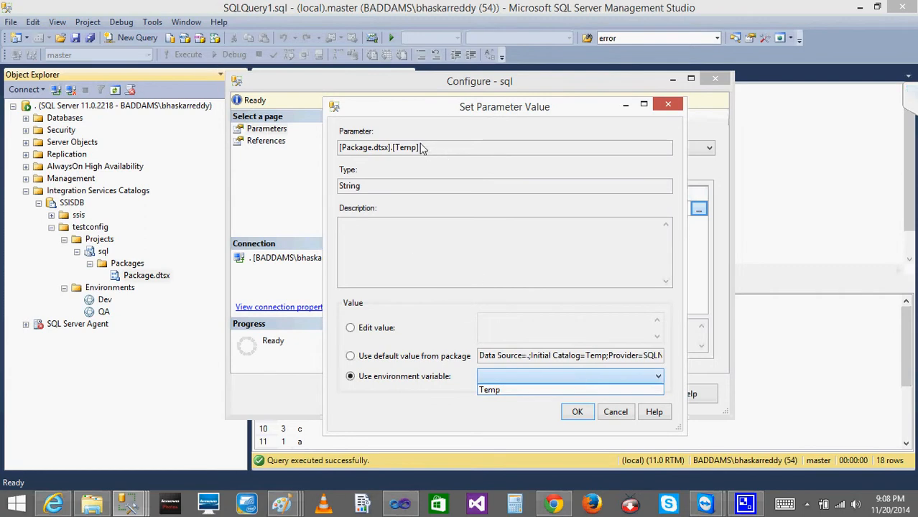
left_click(496, 390)
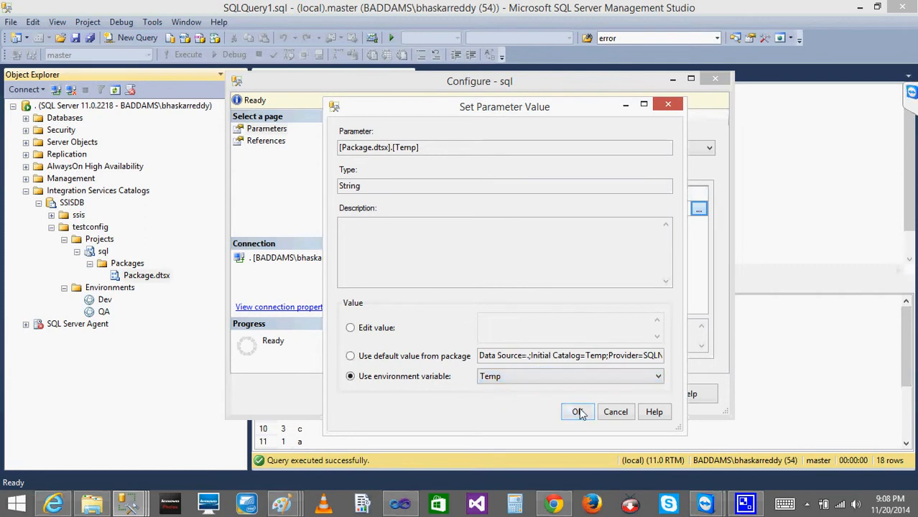
left_click(577, 413)
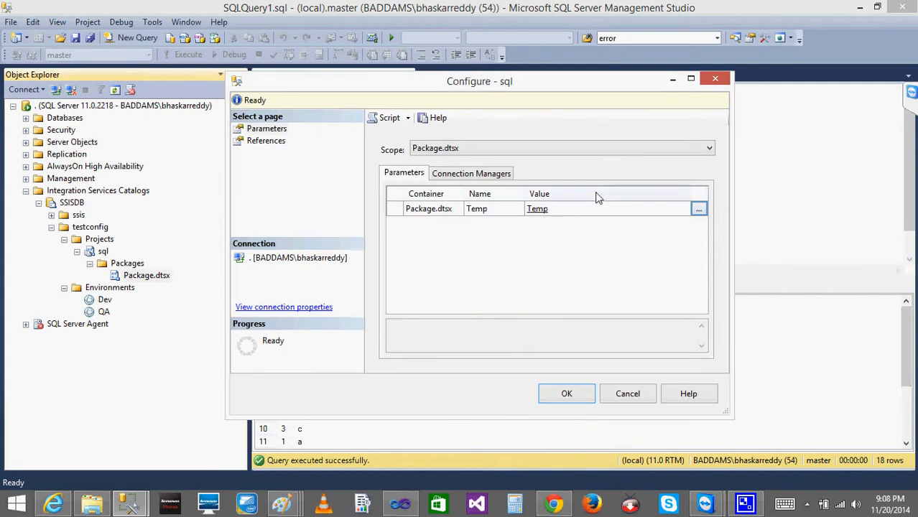
left_click(566, 398)
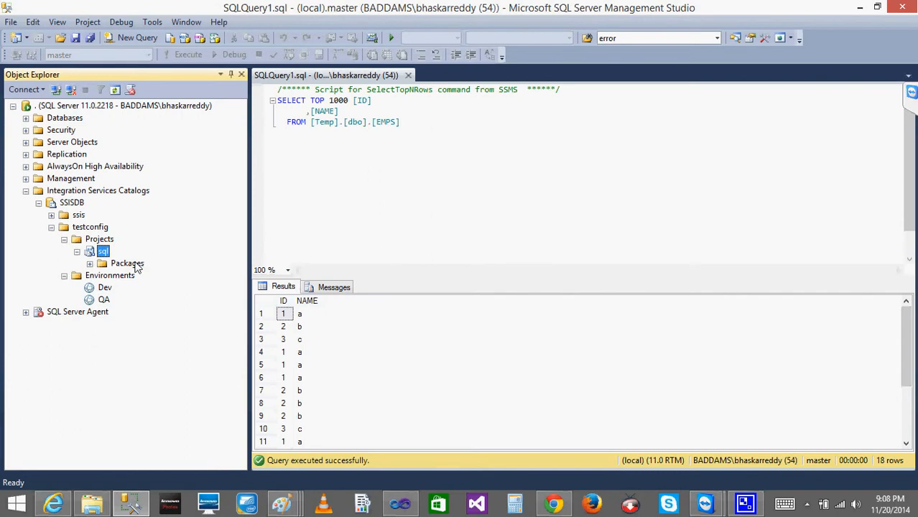
- Open the configuration of Package.dtsx in the sql project and check the Temp parameter's mapped value
right_click(103, 260)
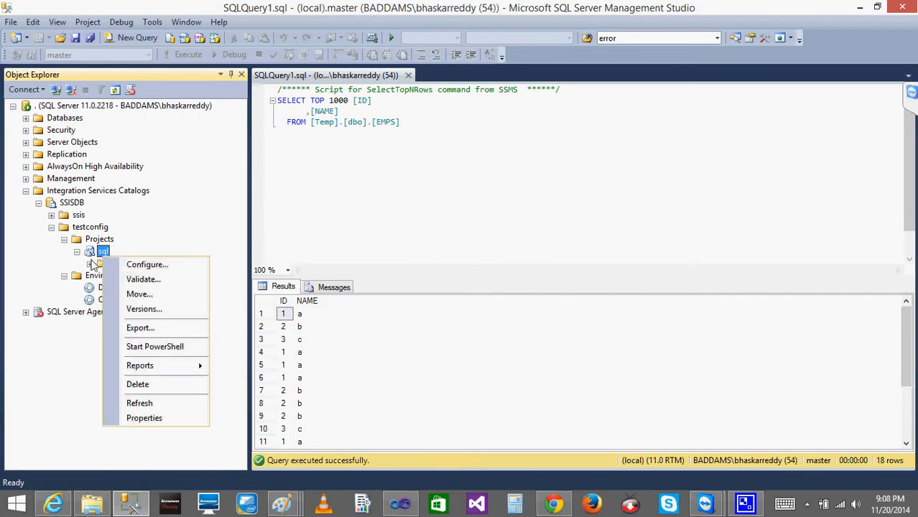
left_click(90, 263)
right_click(131, 276)
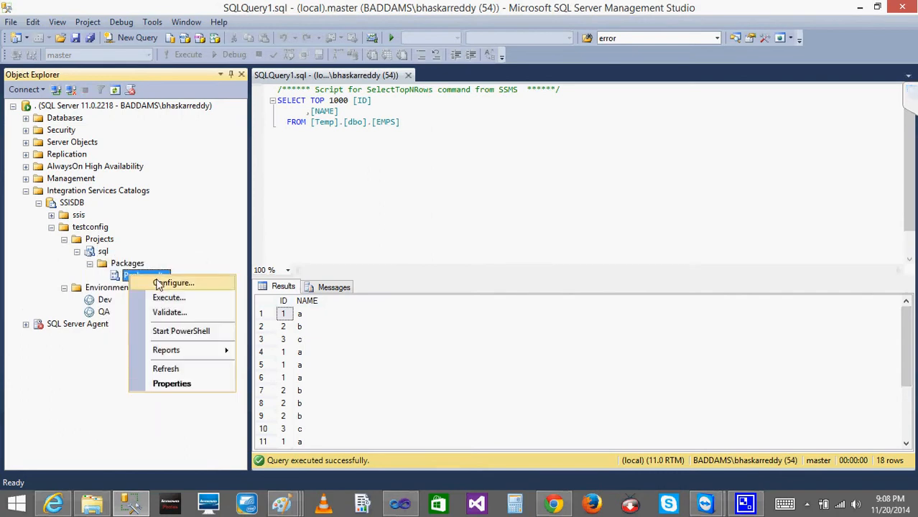
left_click(178, 284)
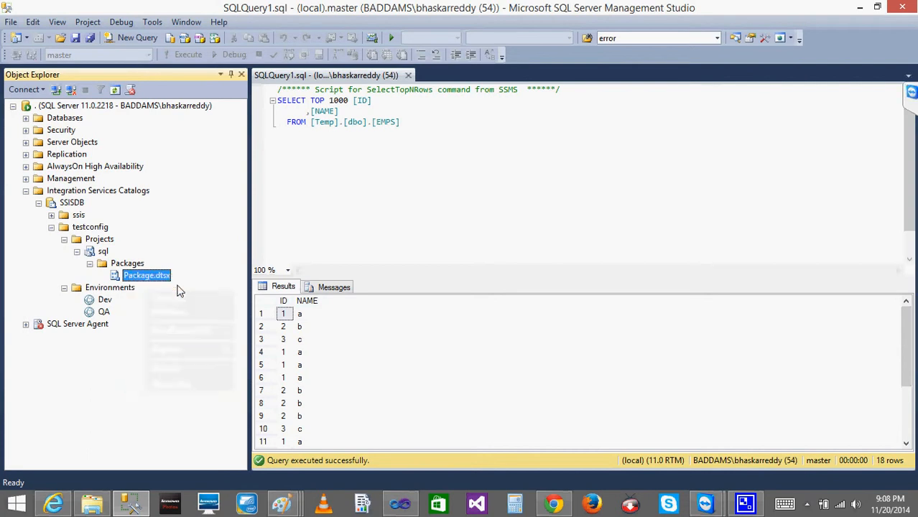
left_click(435, 216)
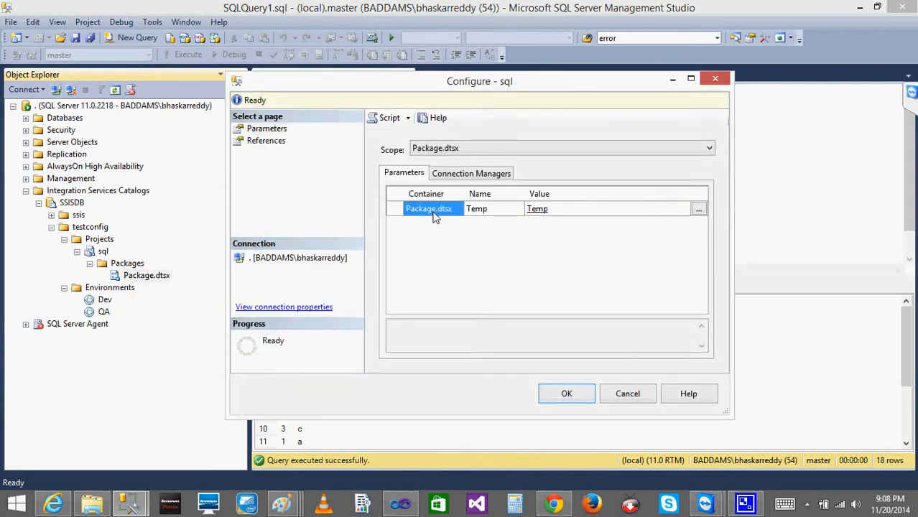
left_click(577, 211)
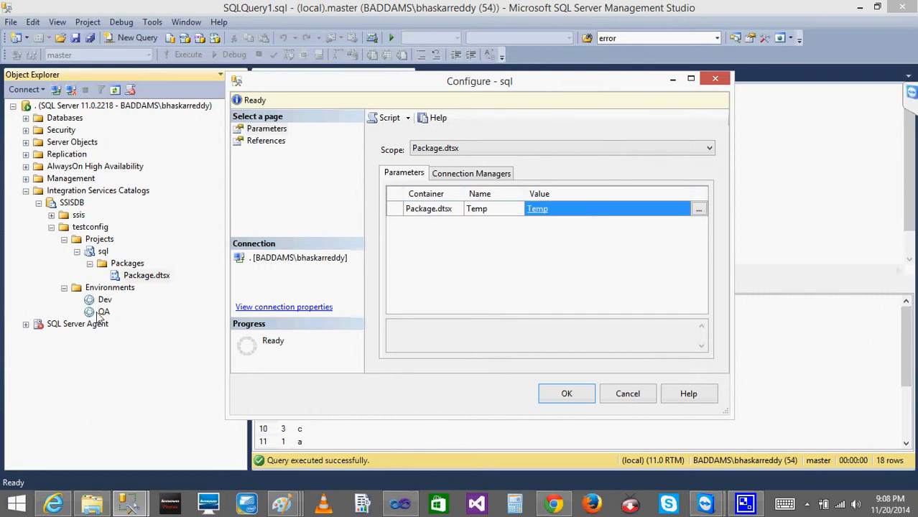
- Try to add a second variable named Temp1 to the QA environment without choosing a type, and discard the entry
left_click(100, 315)
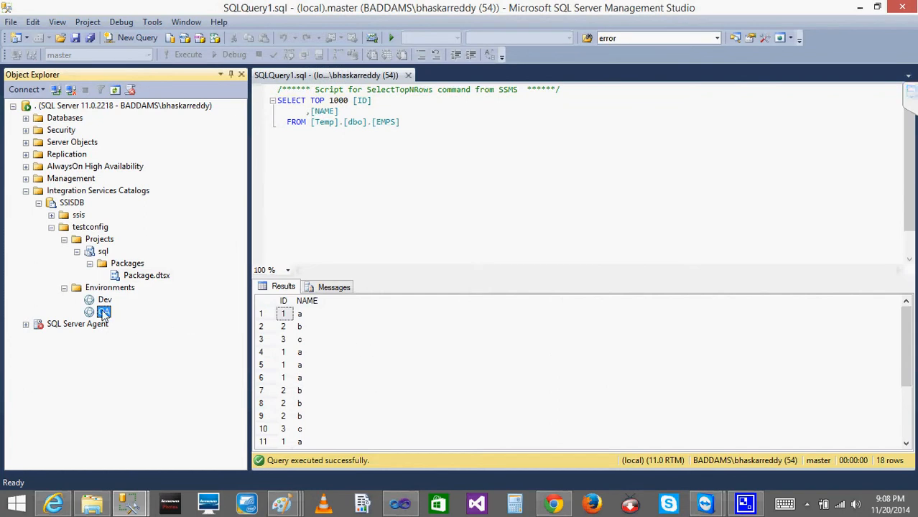
double_click(105, 313)
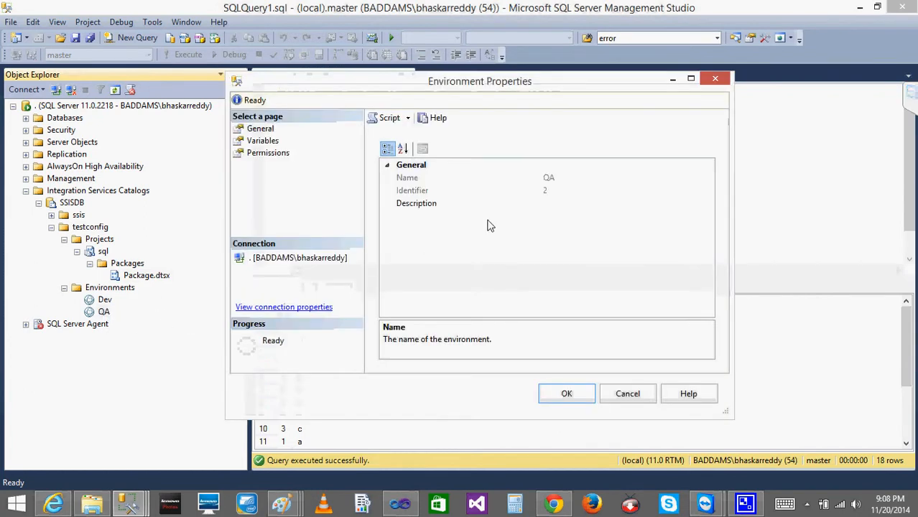
left_click(259, 141)
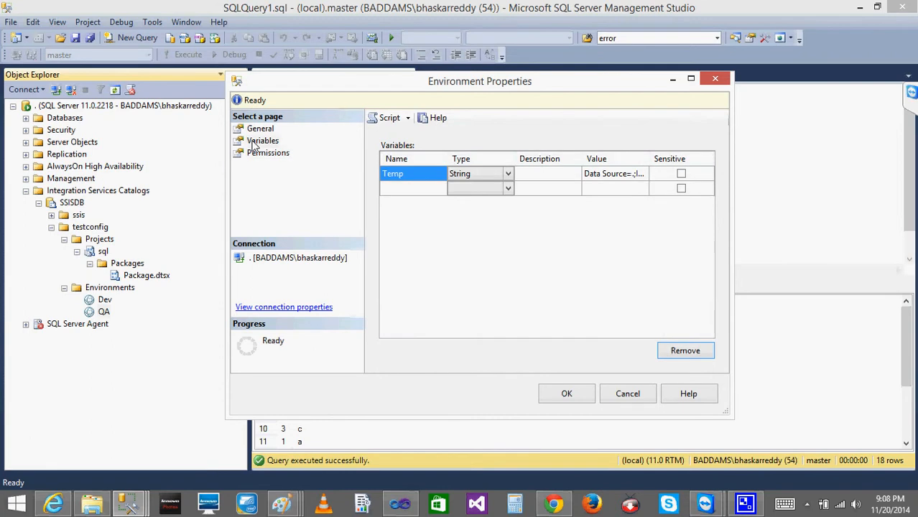
left_click(412, 189)
type("Temp")
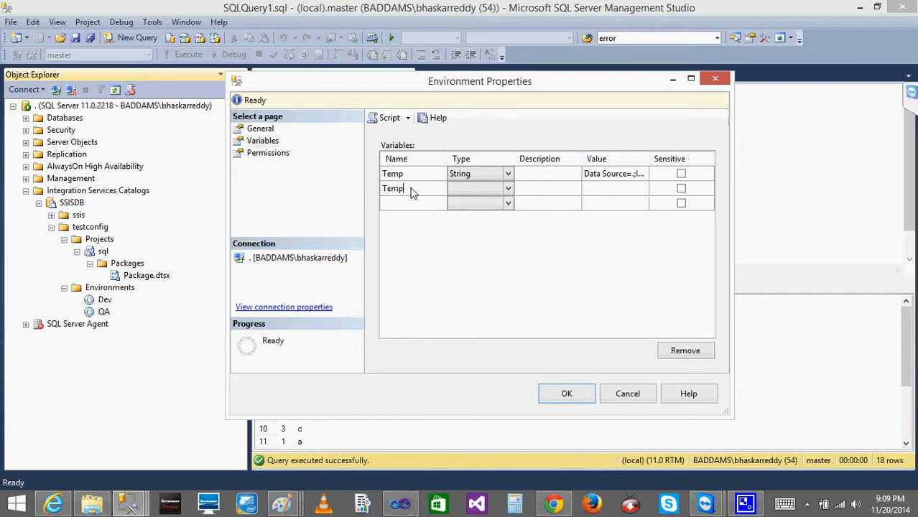
type("1")
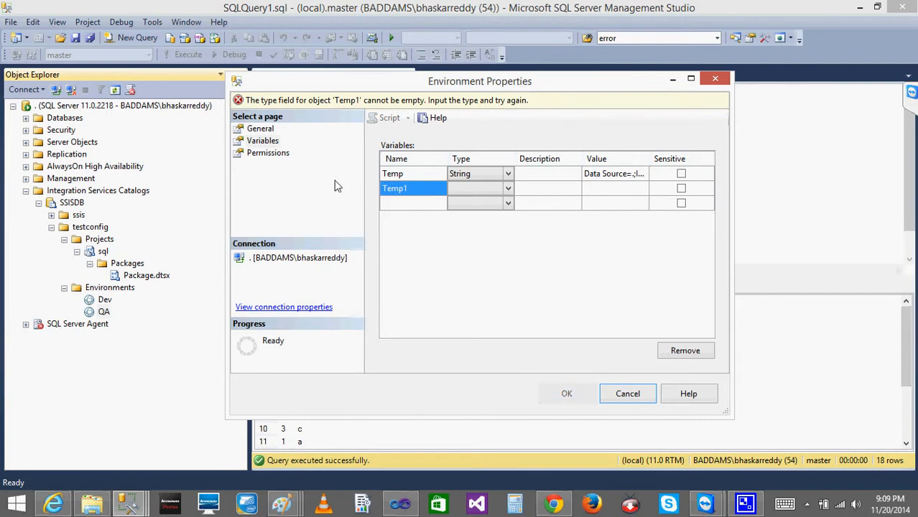
left_click(627, 395)
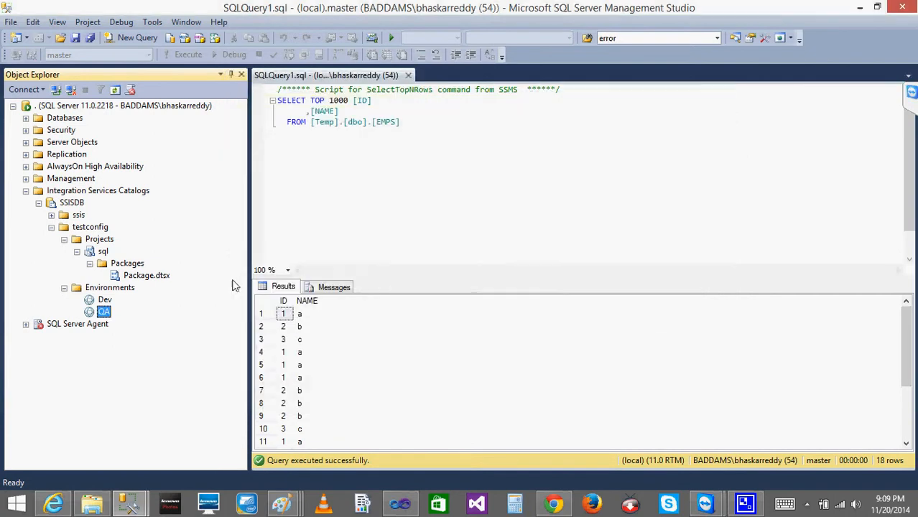
- Recheck the environment variable mapped to Temp in the Package.dtsx configuration and close the dialog
right_click(128, 263)
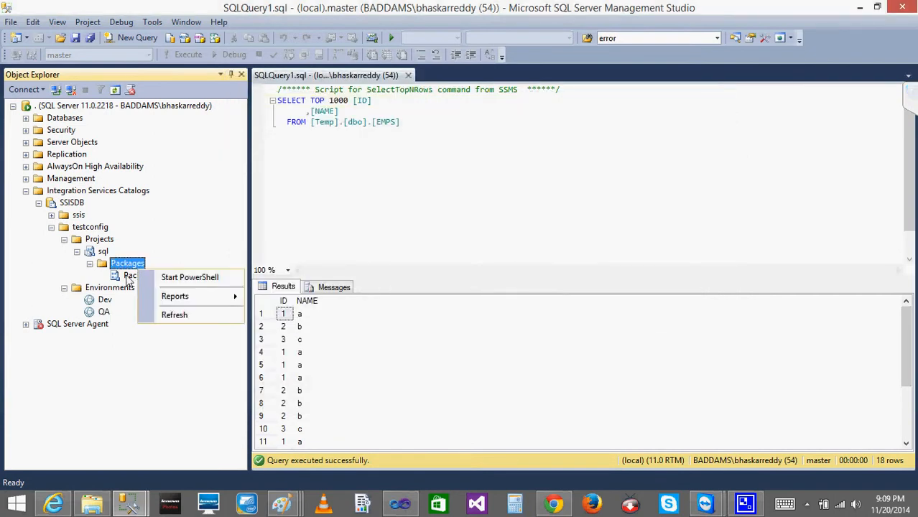
right_click(126, 275)
left_click(166, 284)
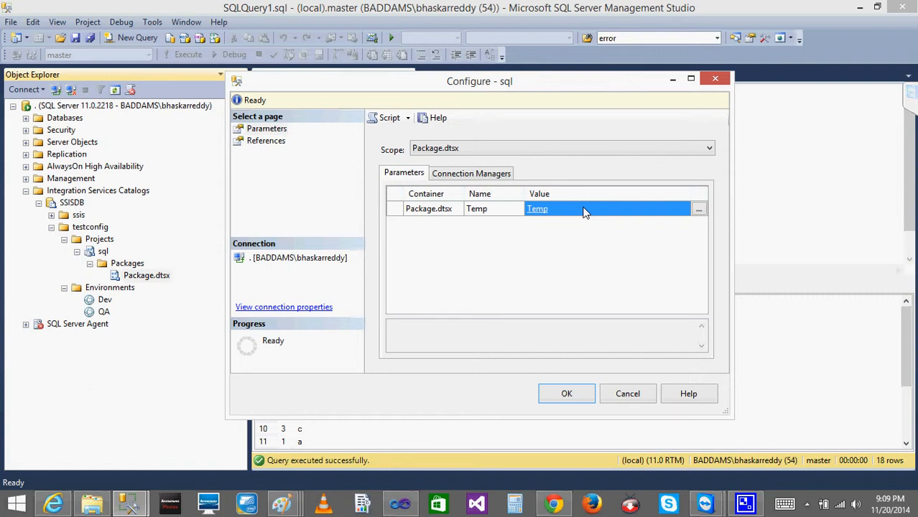
left_click(568, 396)
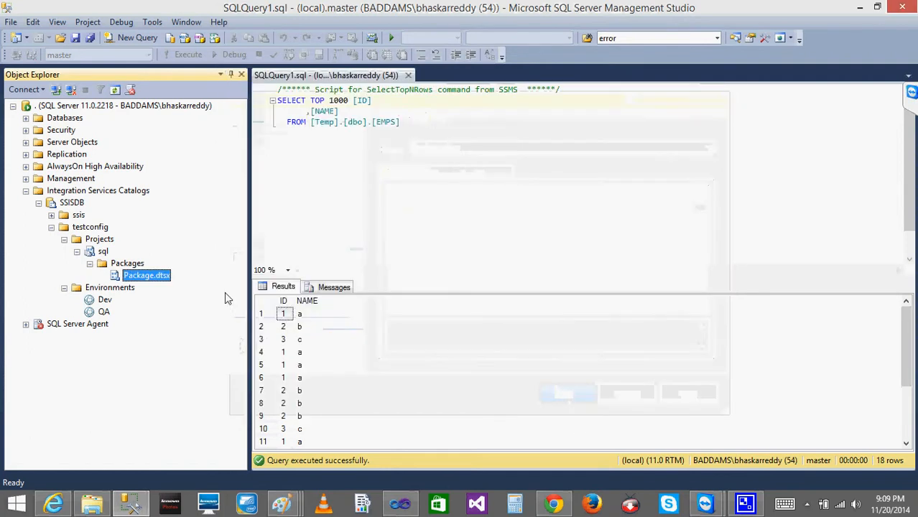
- Execute Package.dtsx with the .\QA environment, and review the parameters used in its Overview report before closing it
right_click(125, 280)
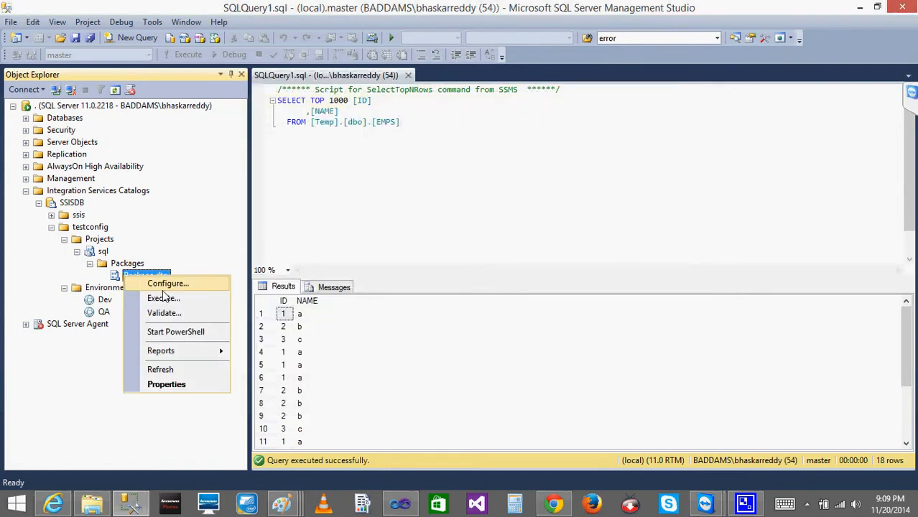
left_click(165, 302)
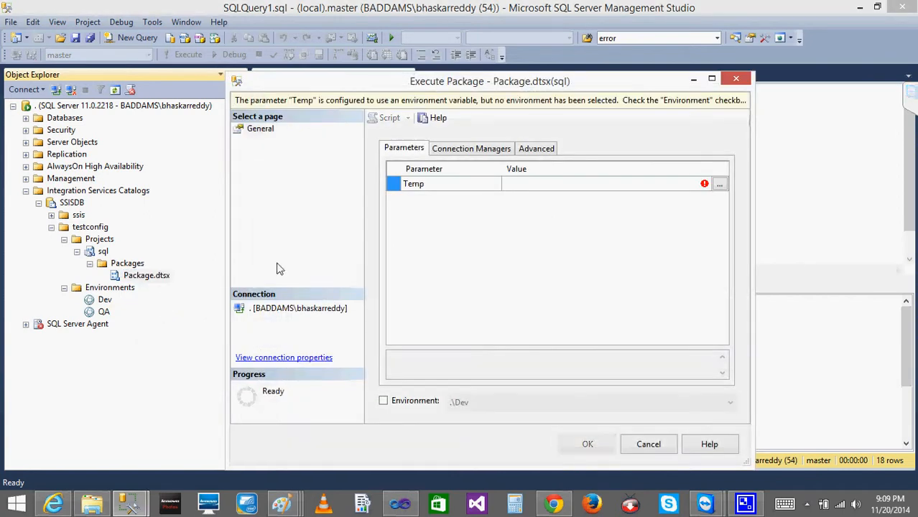
left_click(383, 401)
left_click(465, 405)
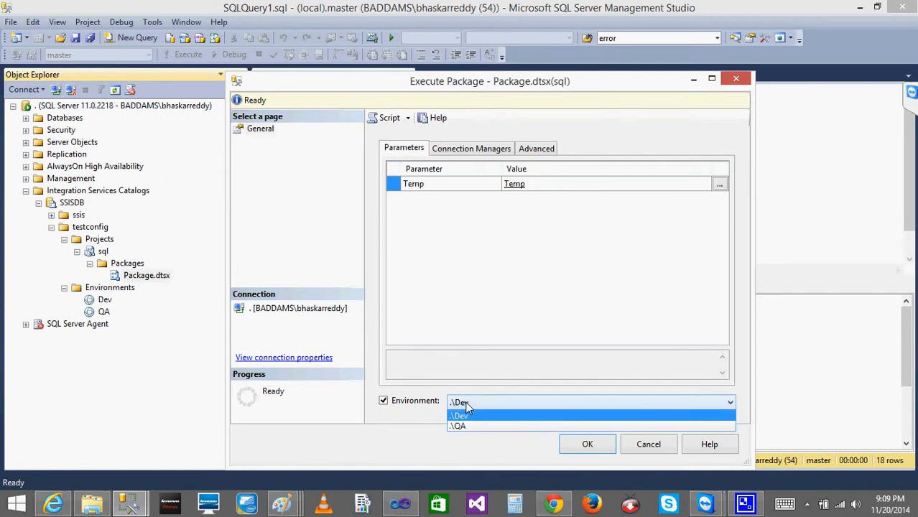
left_click(467, 427)
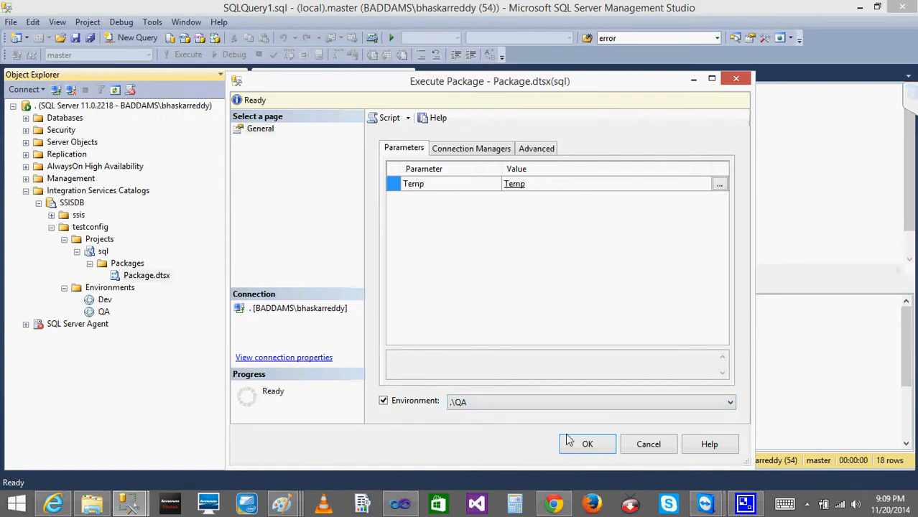
left_click(585, 445)
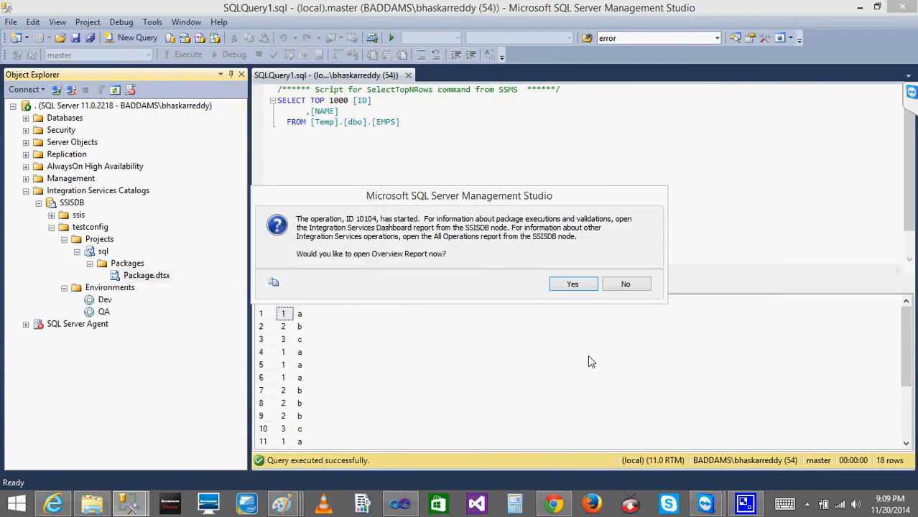
left_click(571, 286)
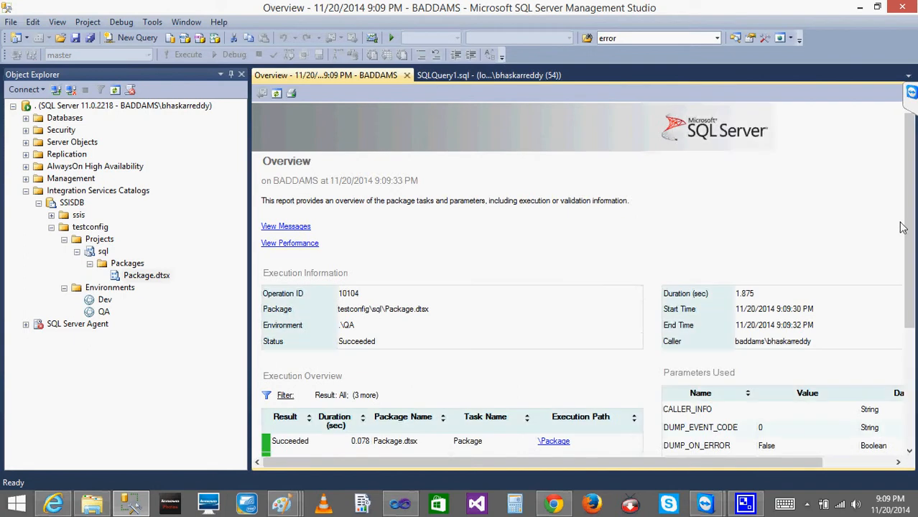
scroll(913, 300, "down", 3)
scroll(914, 301, "down", 3)
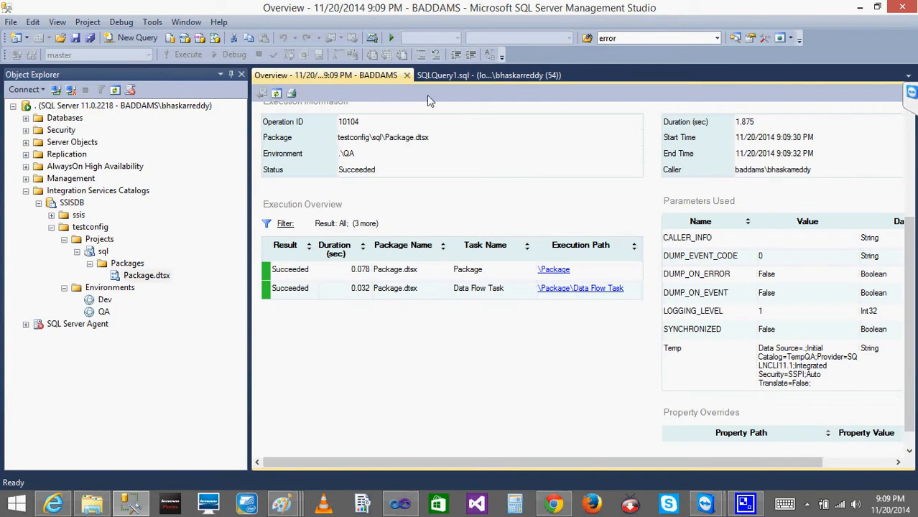
left_click(406, 75)
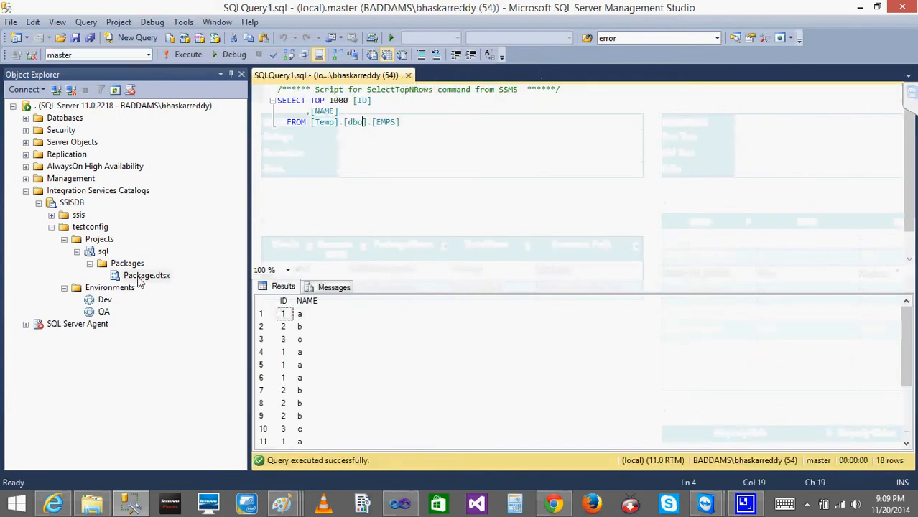
- Execute Package.dtsx with the .\Dev environment, and review the parameters used in its Overview report before closing it
right_click(120, 278)
mouse_move(196, 349)
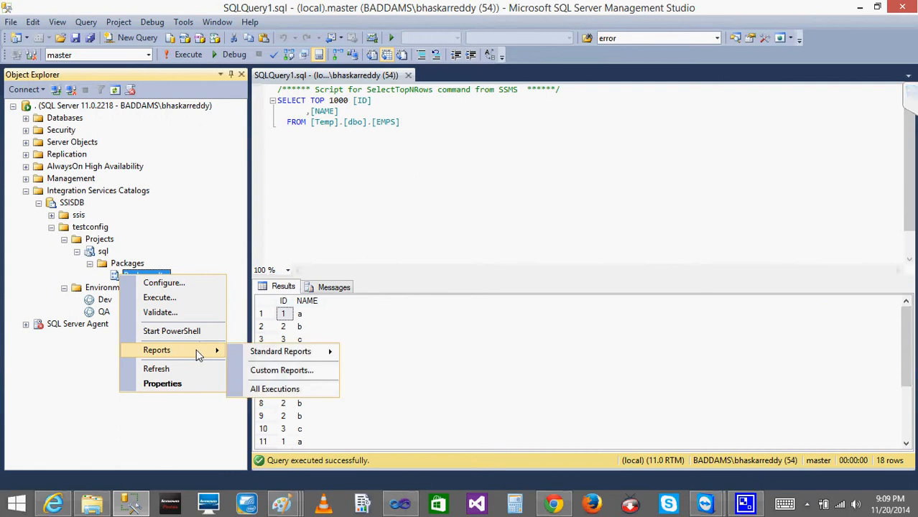
left_click(160, 298)
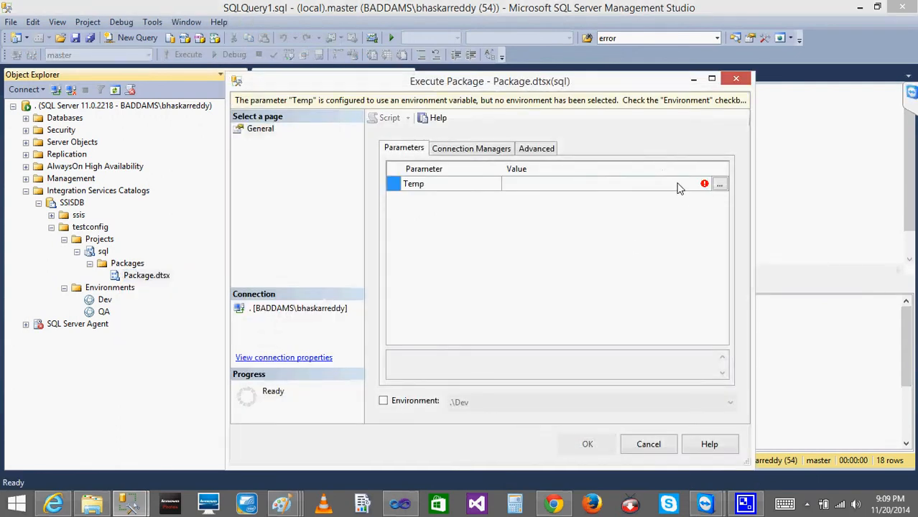
left_click(384, 402)
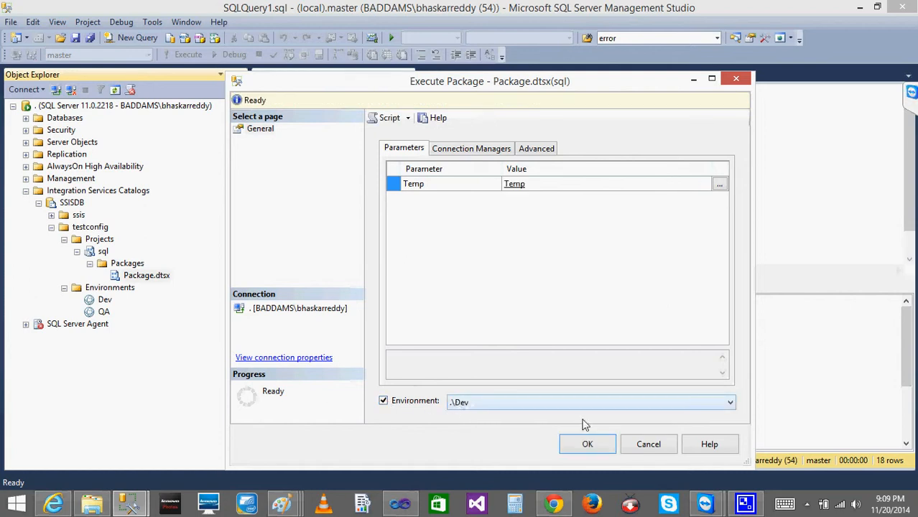
left_click(592, 444)
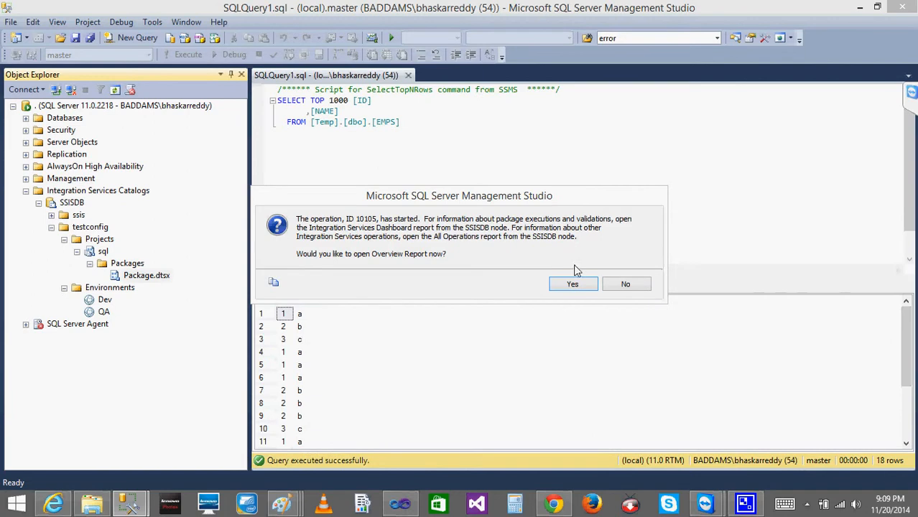
left_click(572, 283)
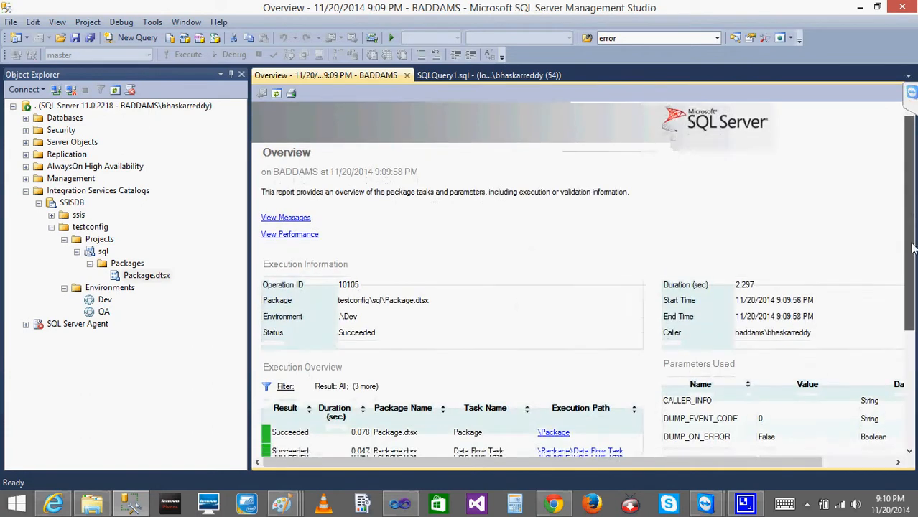
scroll(913, 248, "down", 3)
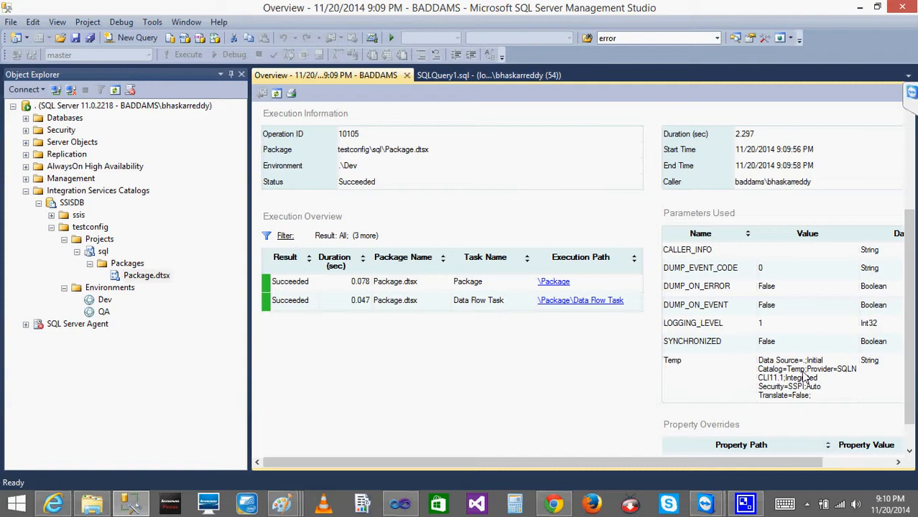
left_click(407, 74)
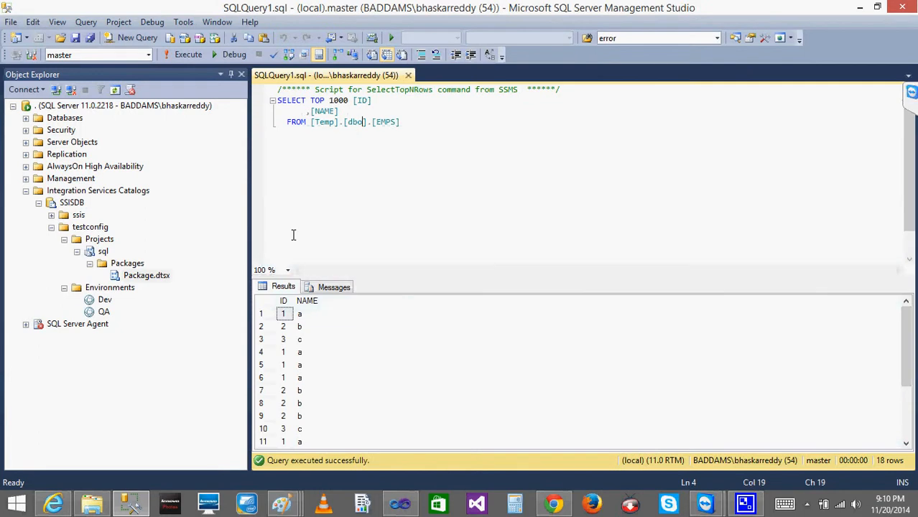
- Close the SQLQuery1.sql query and collapse the Packages folder and the sql project in the catalog tree
left_click(407, 75)
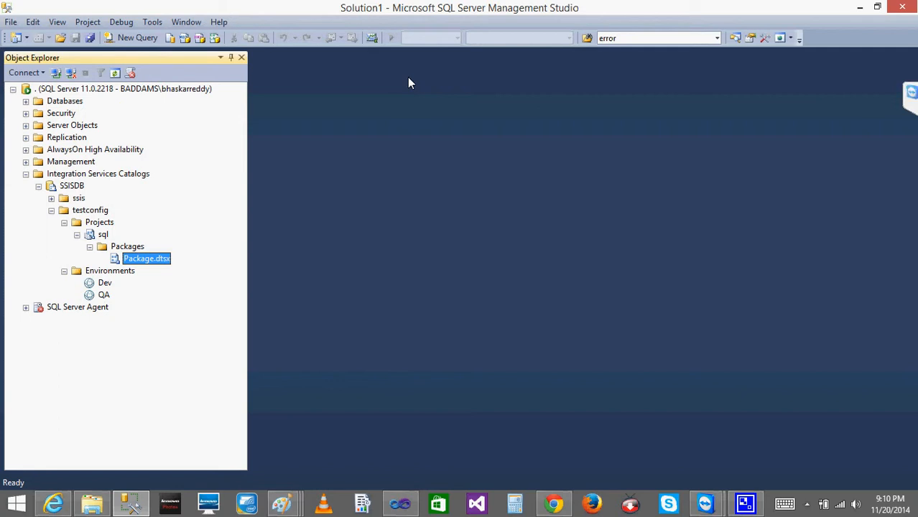
left_click(89, 246)
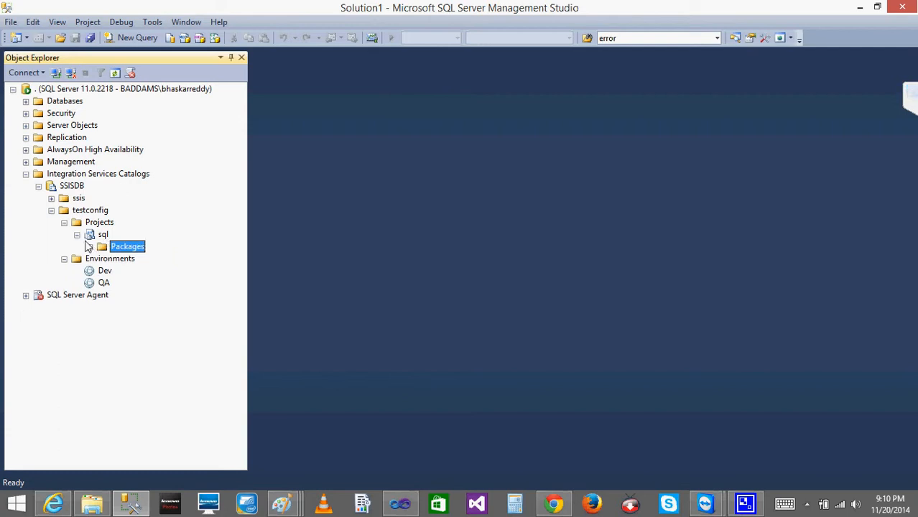
left_click(77, 235)
left_click(94, 247)
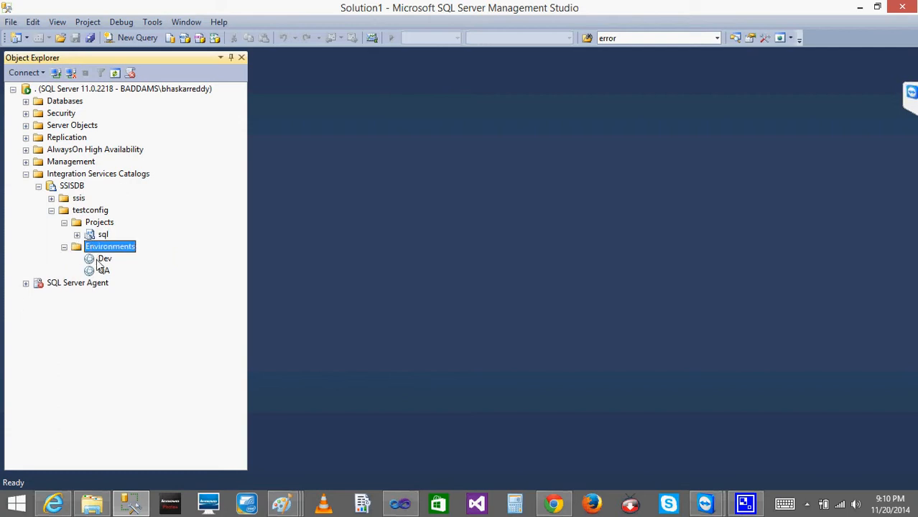
- Review the variables defined in the Dev environment's properties, and close them without changes
left_click(102, 260)
left_click(103, 271)
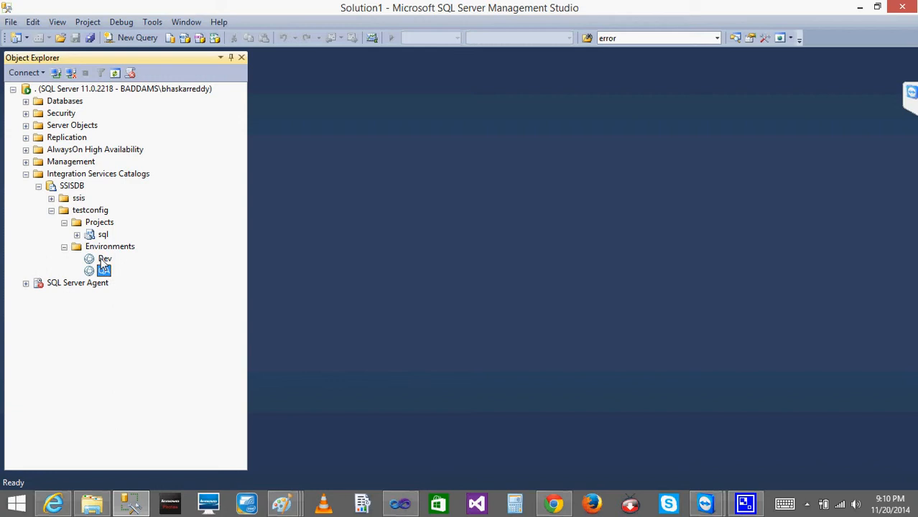
left_click(102, 260)
right_click(104, 262)
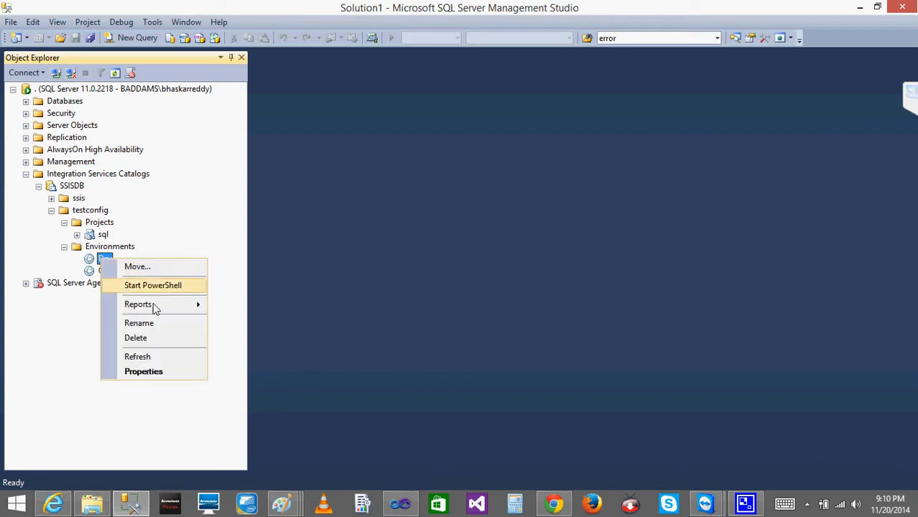
left_click(139, 374)
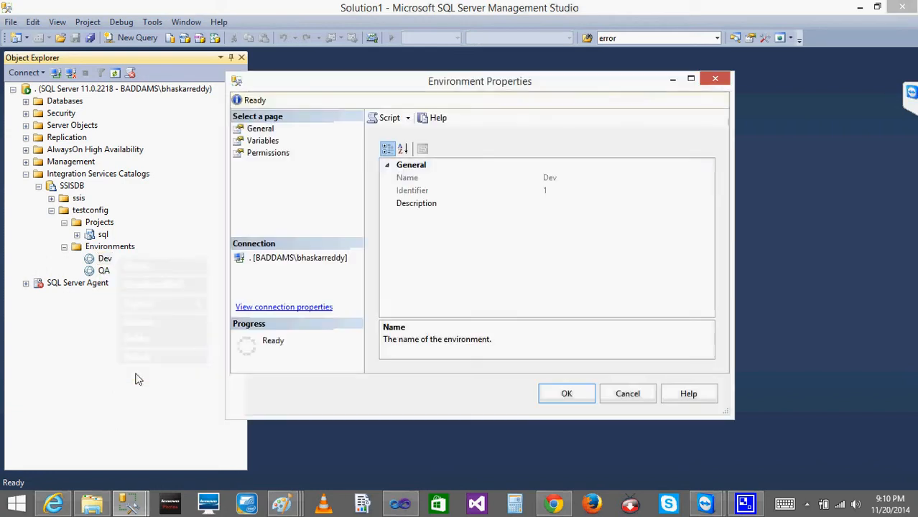
left_click(260, 142)
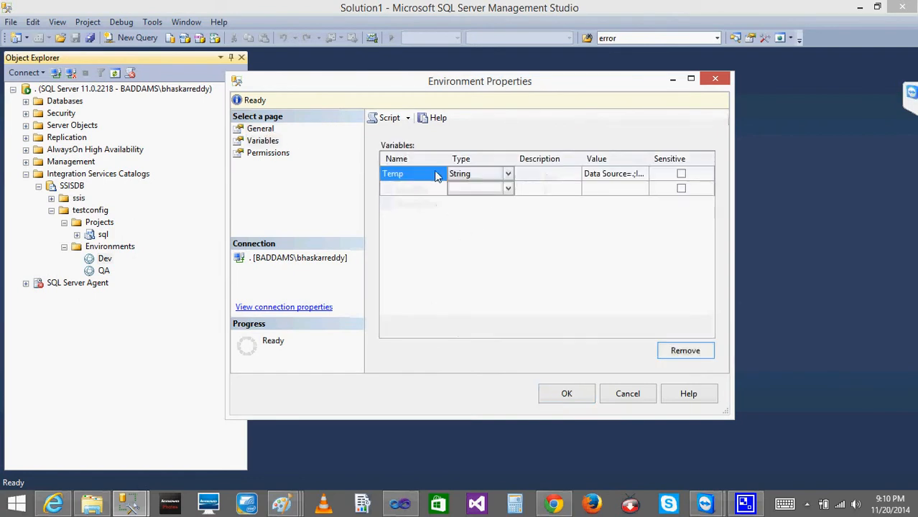
left_click(413, 192)
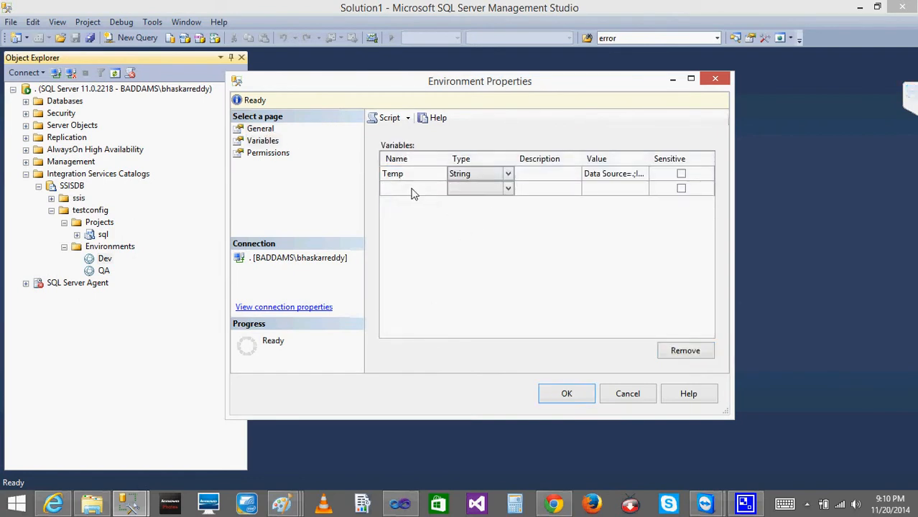
left_click(623, 394)
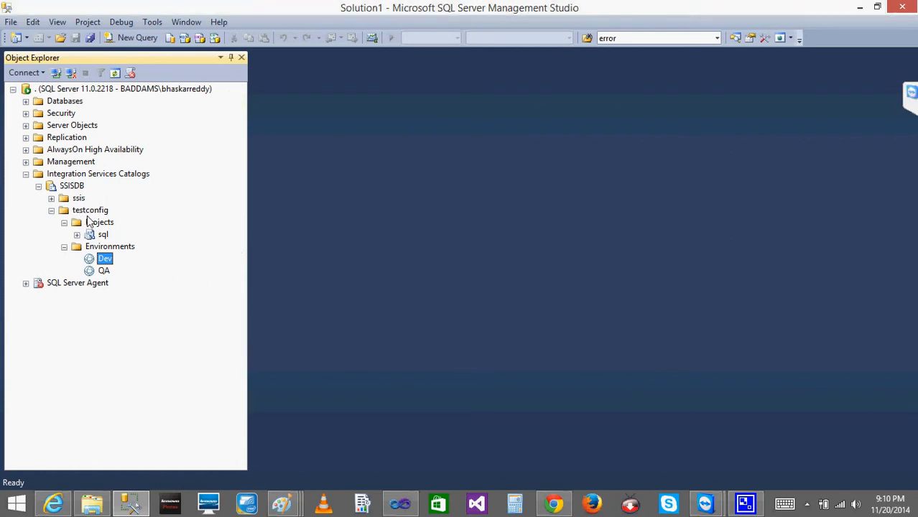
- Expand the sql project, review the environment references in its configuration, and close the dialog
left_click(76, 235)
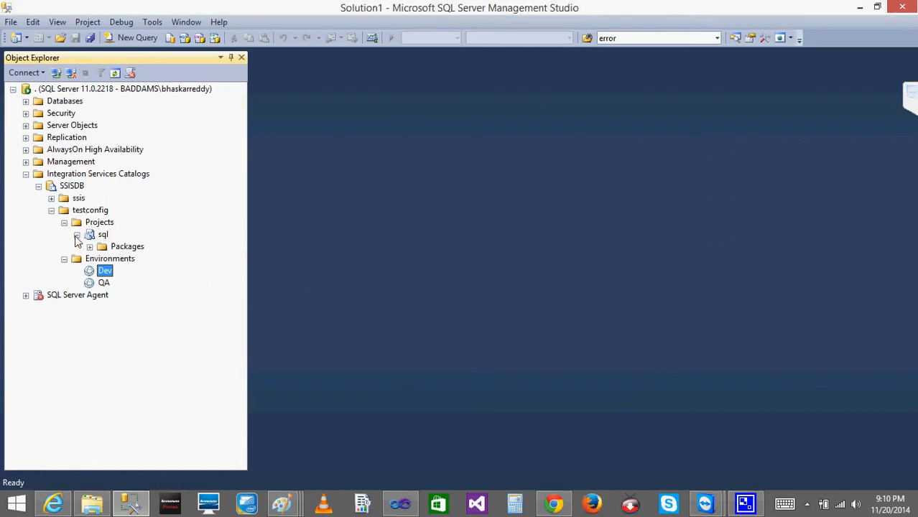
right_click(101, 241)
left_click(138, 243)
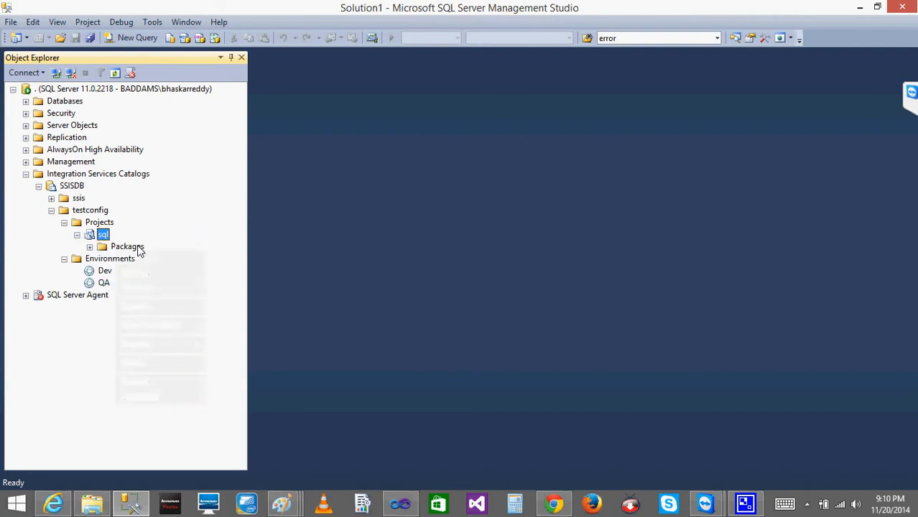
left_click(268, 141)
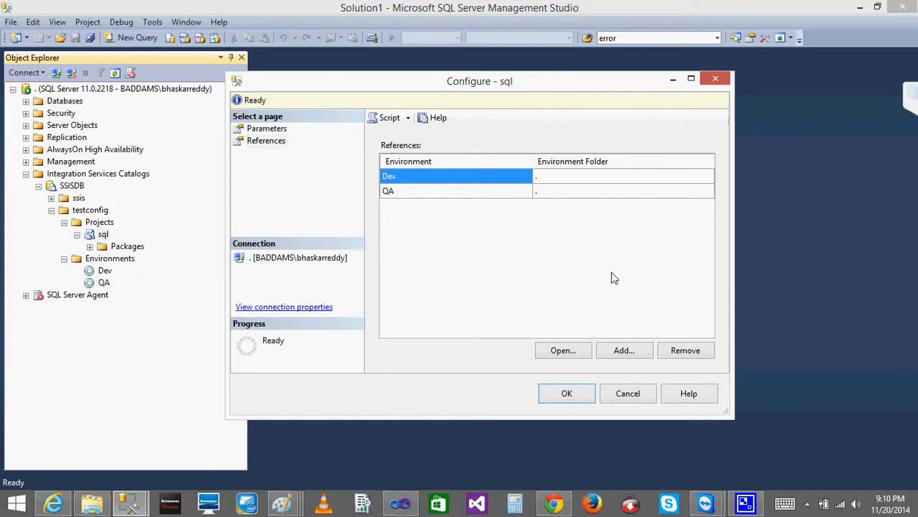
left_click(566, 395)
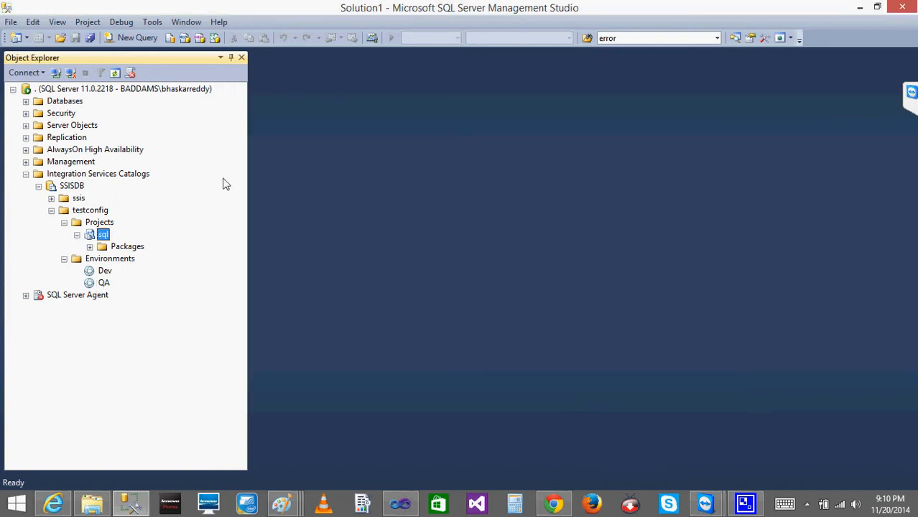
- Open the Package.dtsx configuration and compare its Temp parameter with the package's parameters in Visual Studio, returning to the configuration
left_click(90, 247)
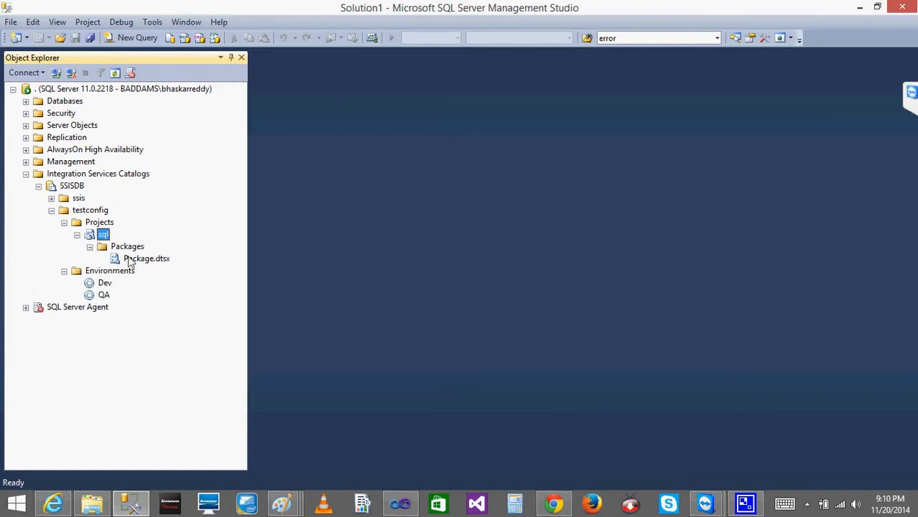
left_click(128, 258)
right_click(128, 258)
left_click(172, 266)
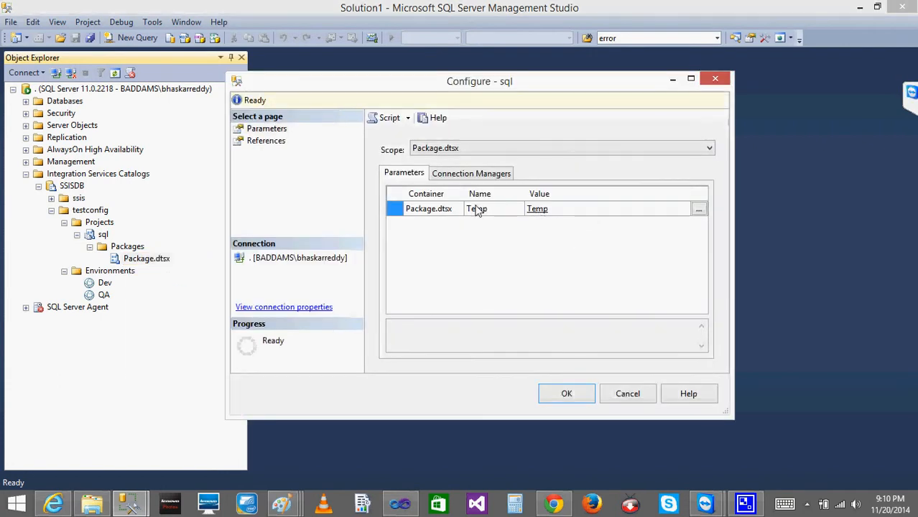
left_click(608, 206)
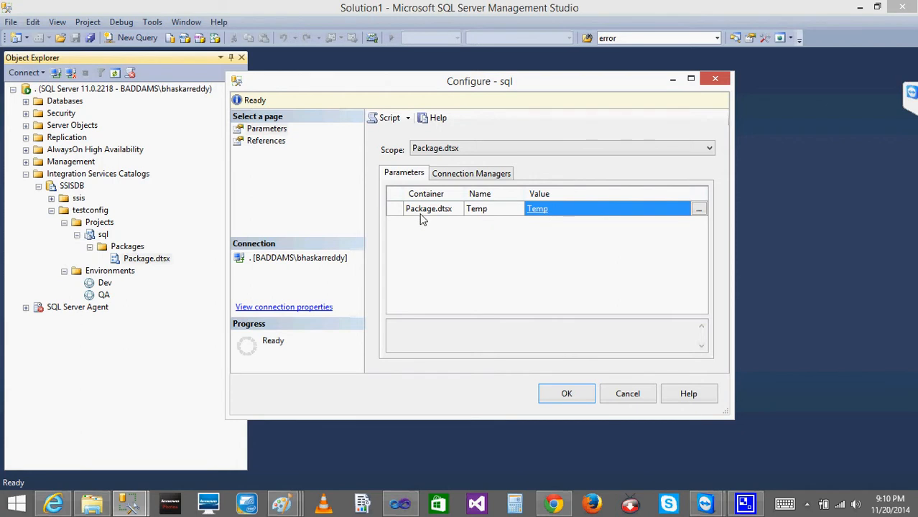
left_click(400, 504)
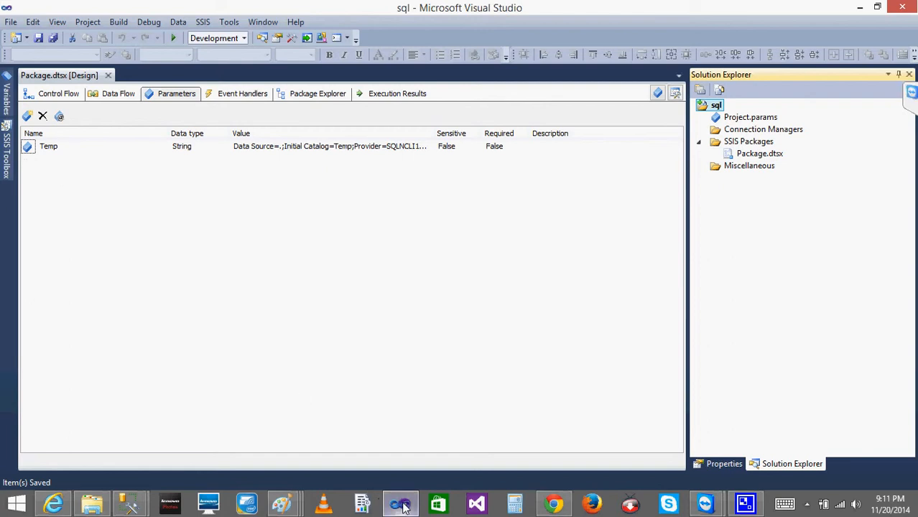
mouse_move(130, 504)
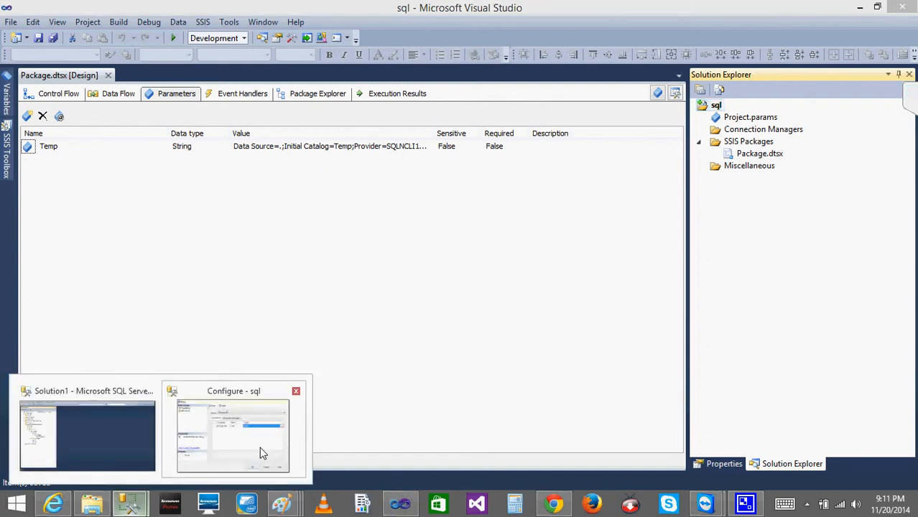
left_click(259, 446)
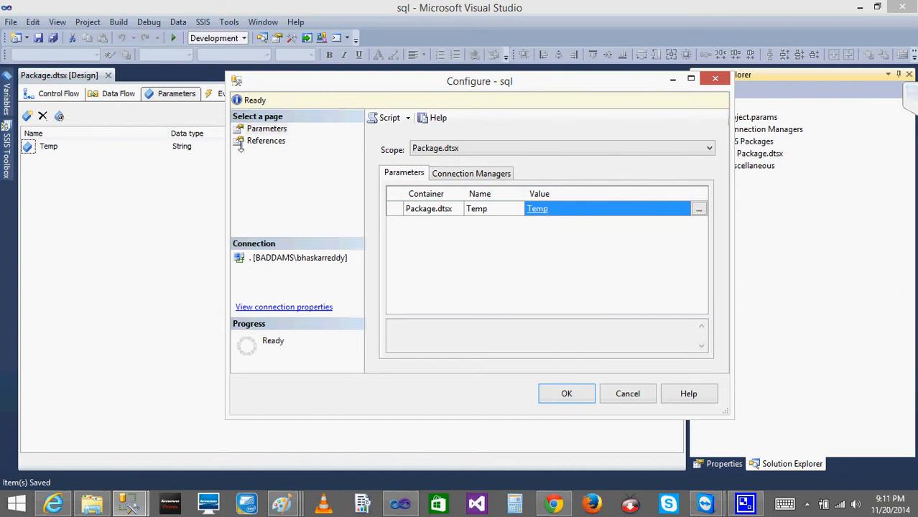
- Check the environment variables available for the Package.dtsx Temp parameter, keep Temp mapped, and close the configuration
left_click(699, 209)
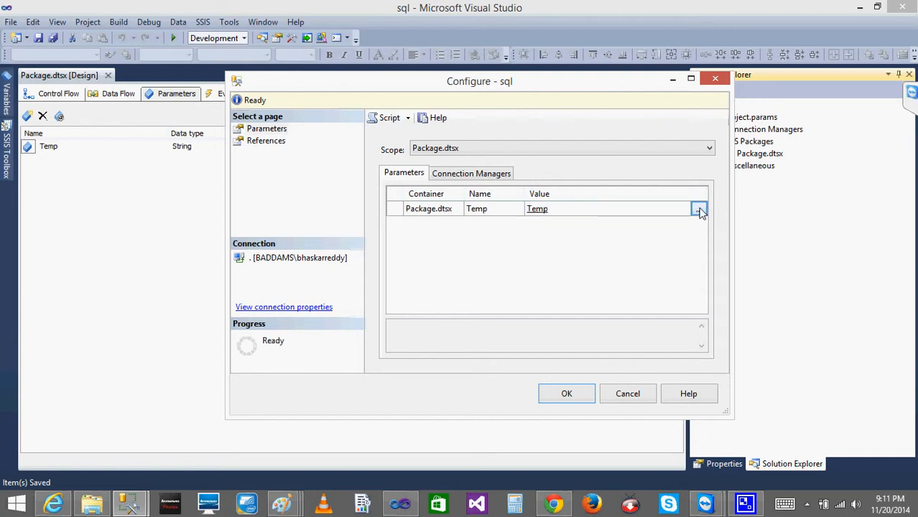
left_click(699, 209)
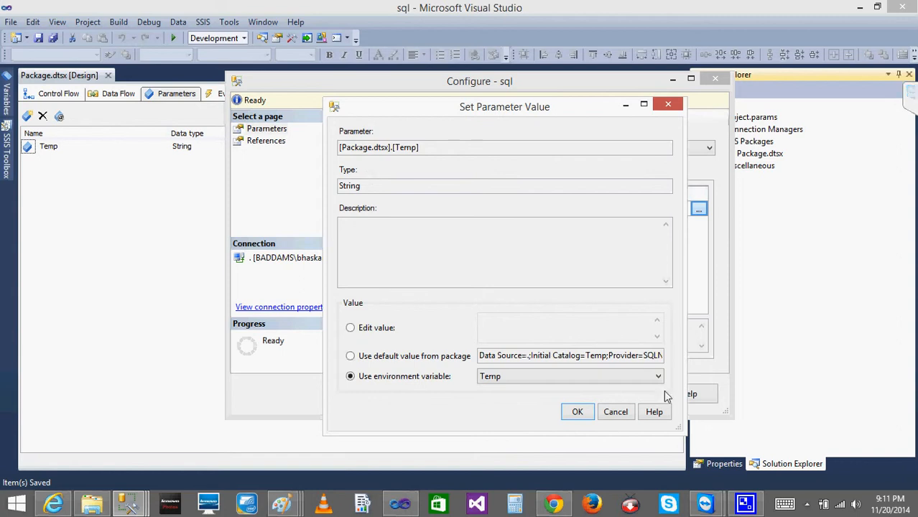
left_click(622, 380)
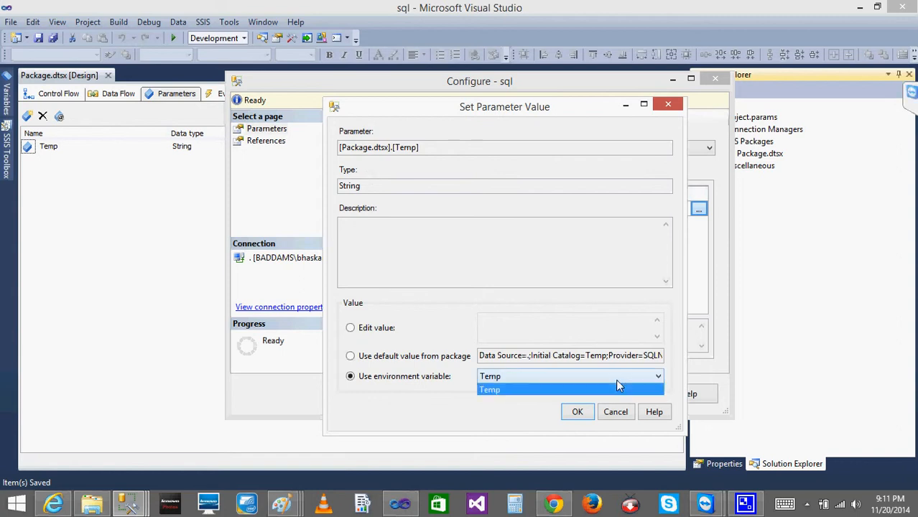
left_click(507, 414)
left_click(575, 411)
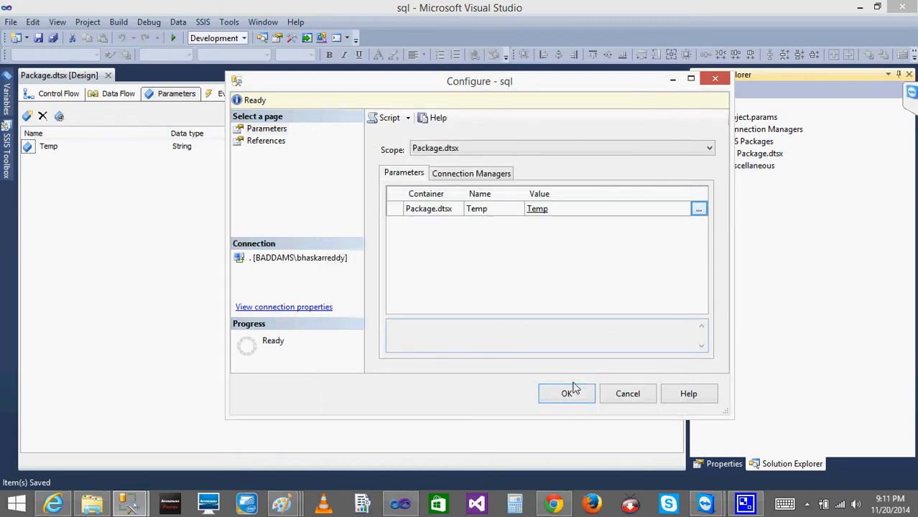
left_click(567, 393)
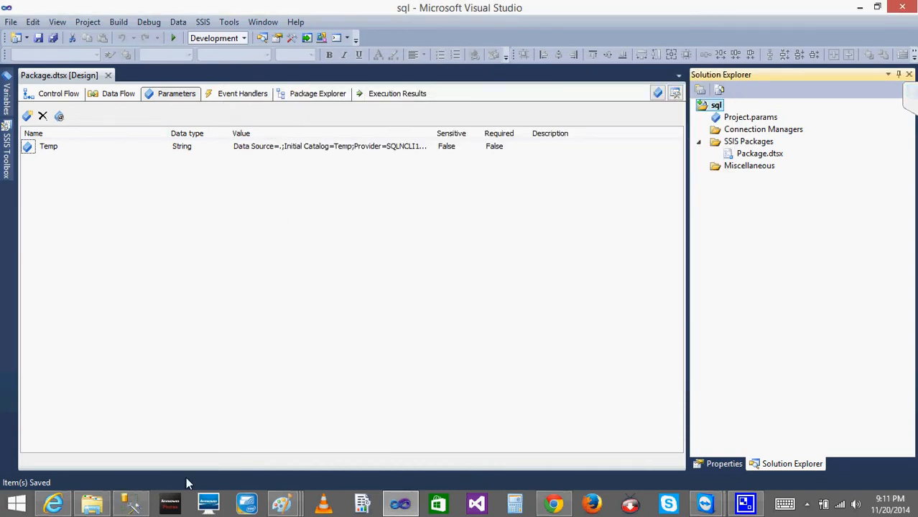
- Switch to SQL Server Management Studio and compare the variables in the Dev and QA environments, closing each properties dialog
left_click(132, 504)
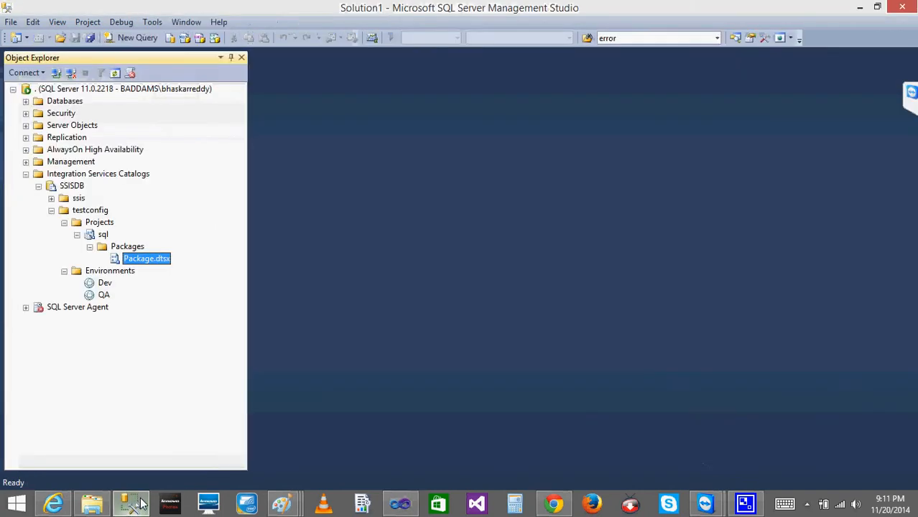
right_click(133, 263)
left_click(100, 283)
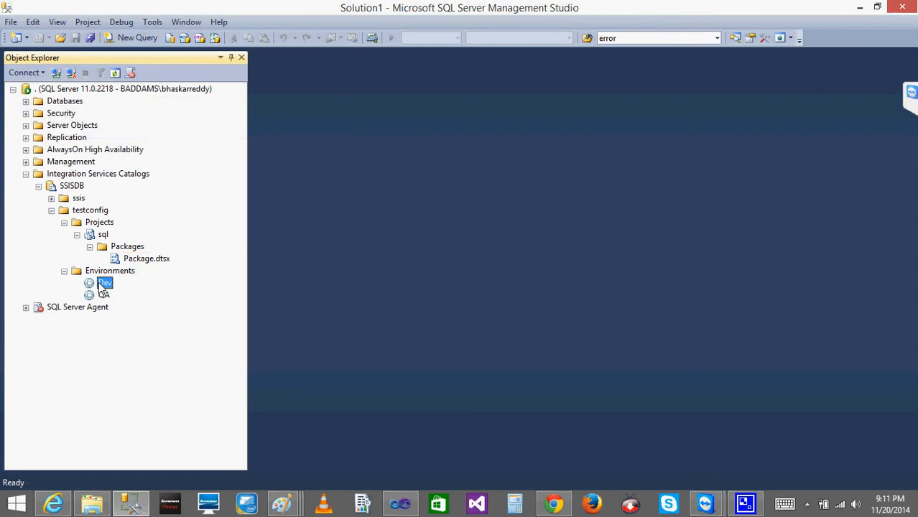
double_click(98, 282)
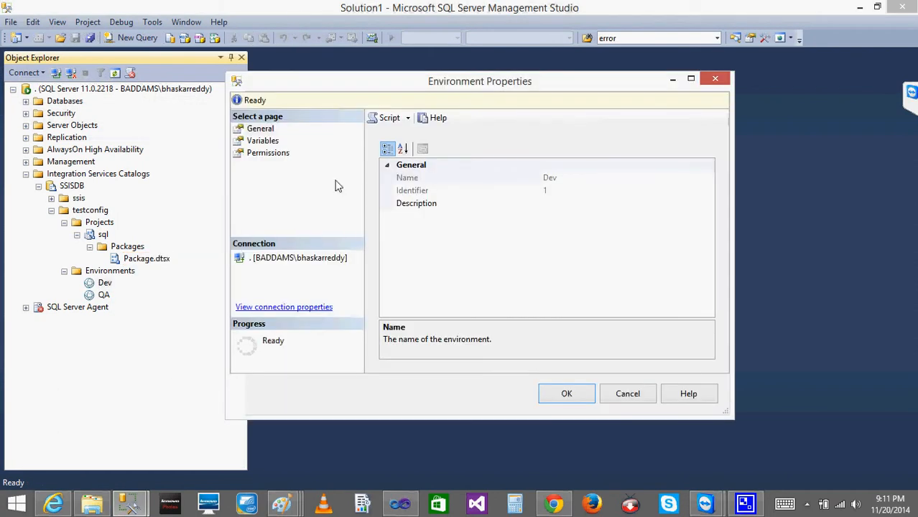
left_click(260, 141)
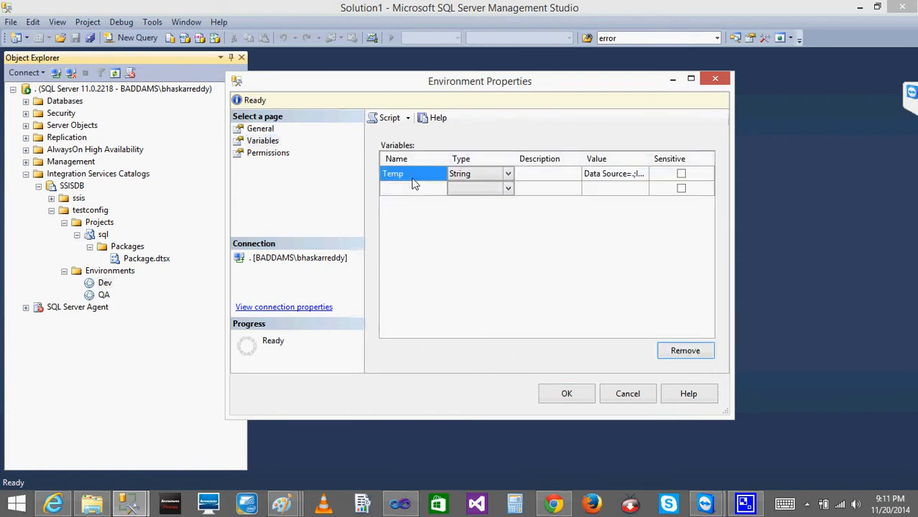
left_click(567, 395)
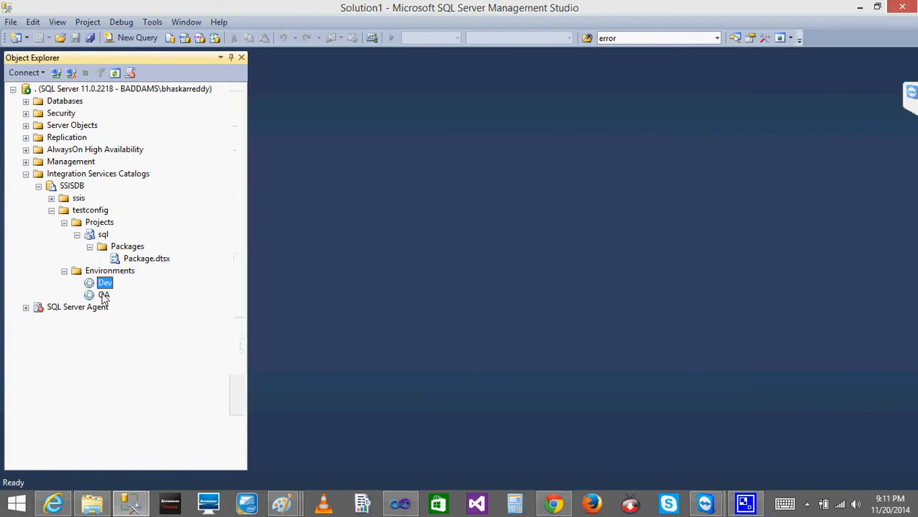
double_click(103, 295)
left_click(265, 140)
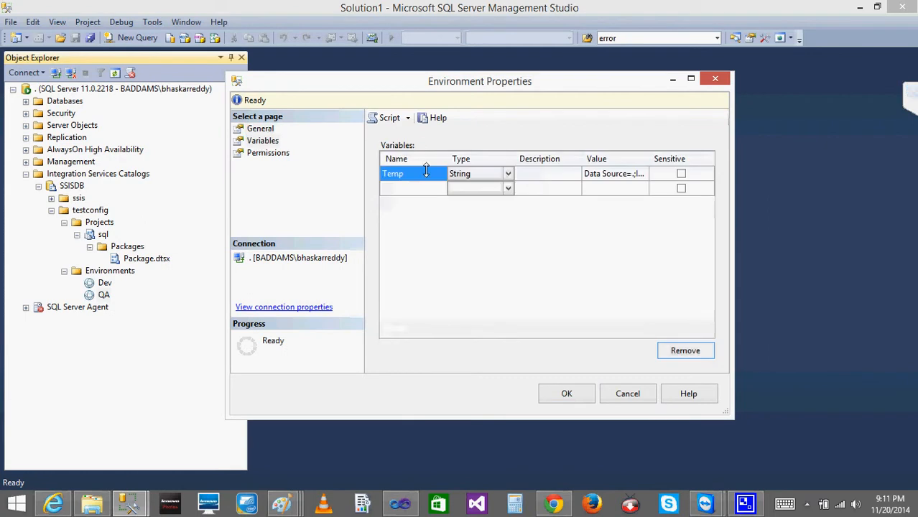
left_click(571, 395)
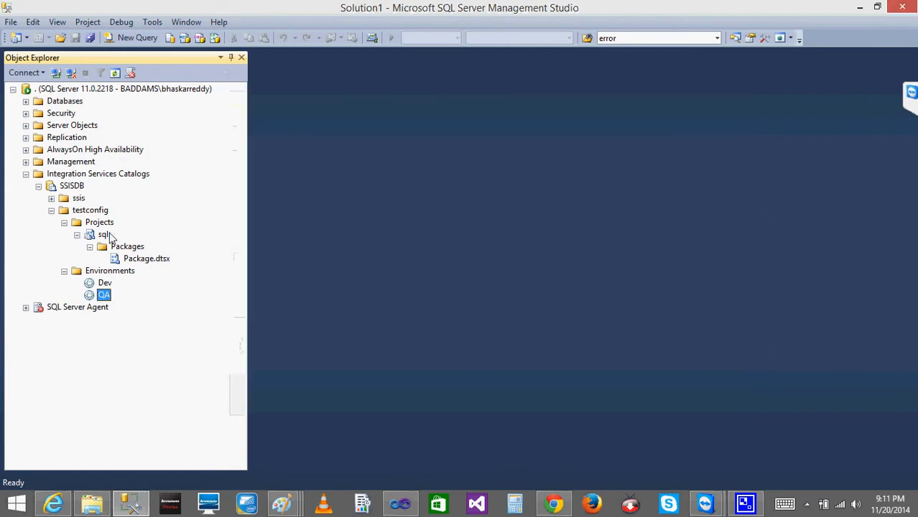
- Reopen the Package.dtsx configuration to examine the value assigned to its Temp parameter
right_click(154, 260)
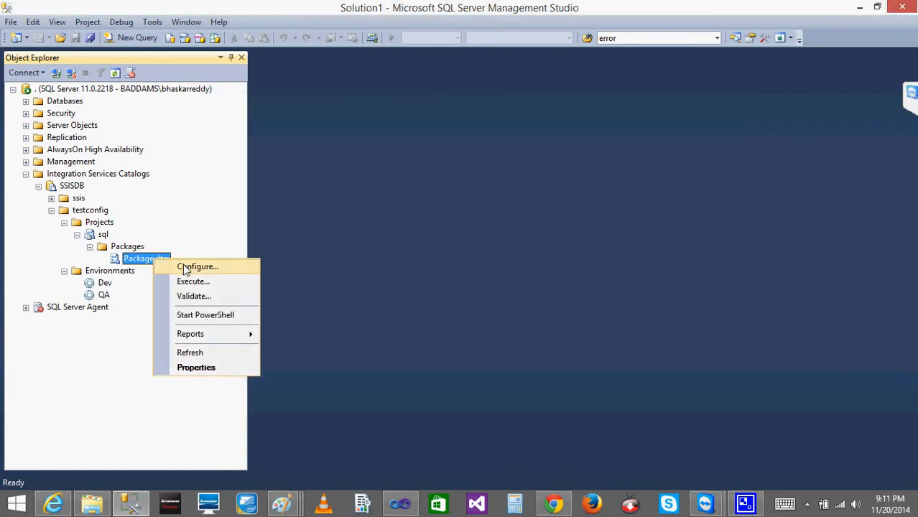
left_click(185, 267)
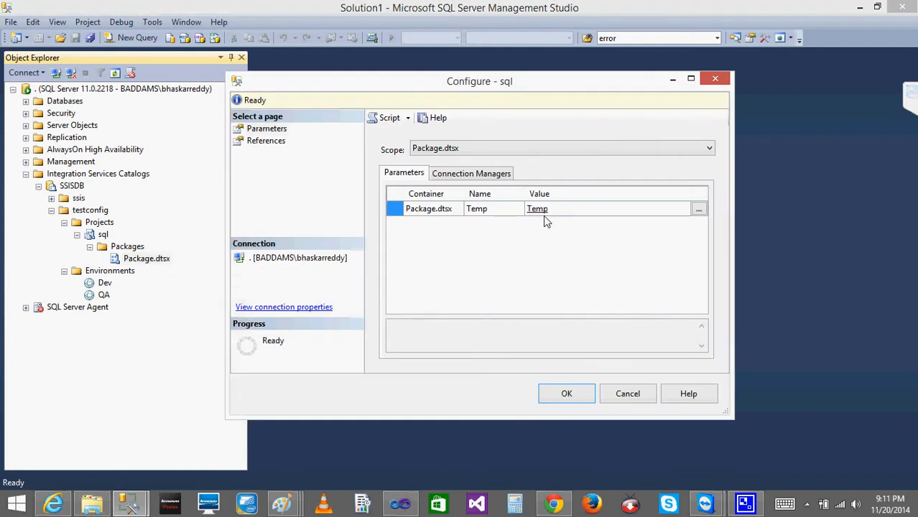
- Confirm the sql project's parameter configuration
left_click(567, 394)
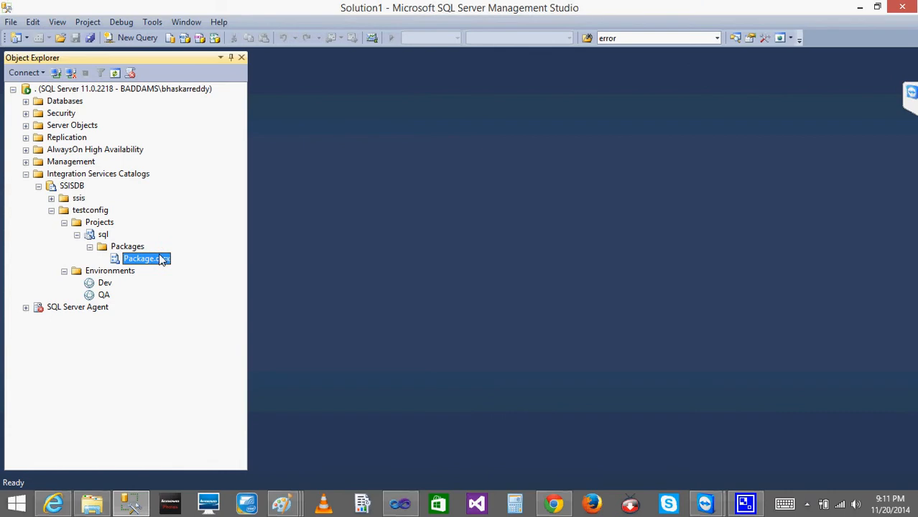
- Try out the Dev and QA environments in the execution settings of Package.dtsx, and cancel the execution
right_click(162, 260)
left_click(199, 276)
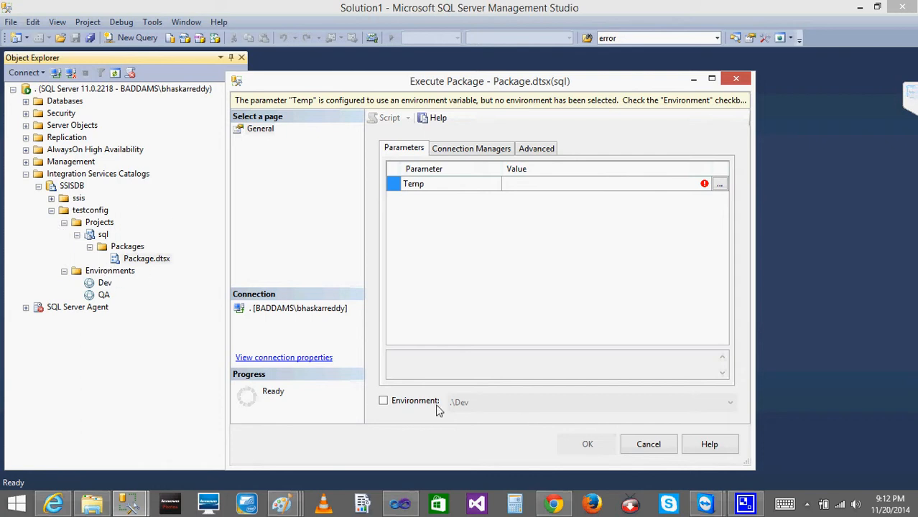
left_click(387, 405)
left_click(459, 407)
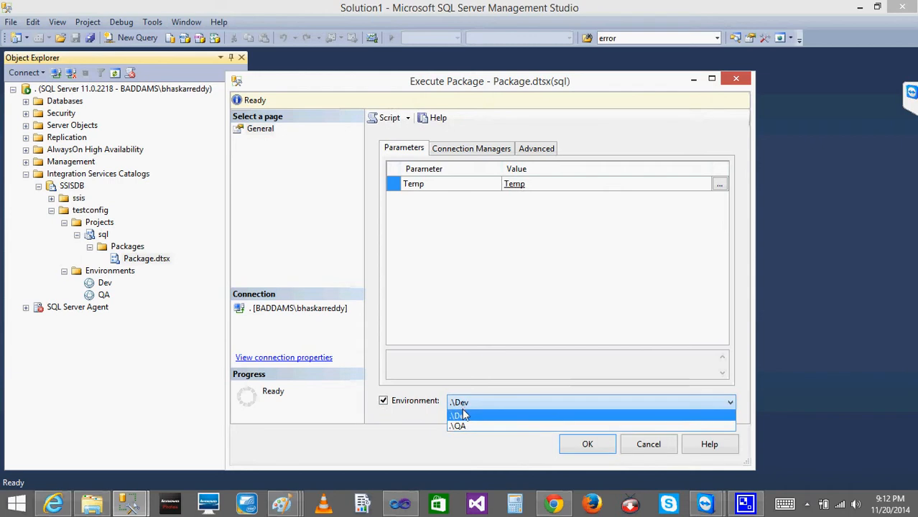
left_click(457, 416)
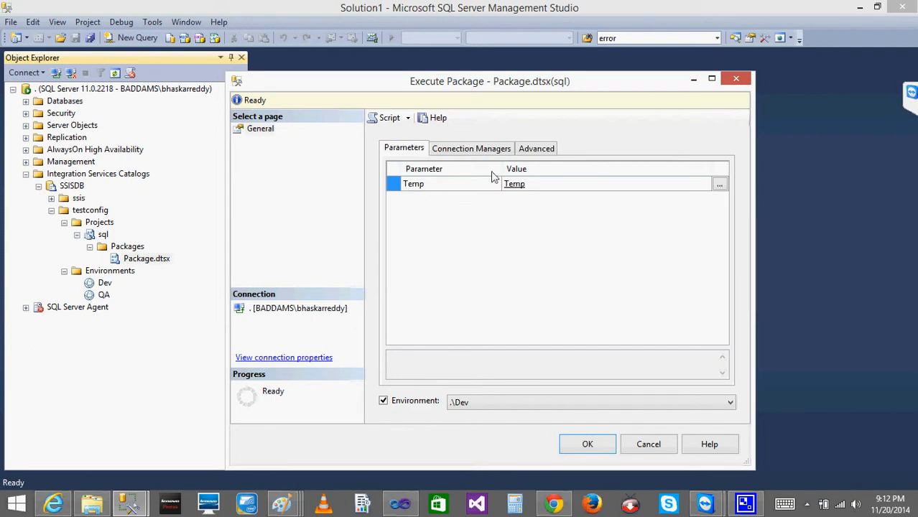
left_click(482, 406)
left_click(484, 424)
left_click(632, 449)
- Switch to Visual Studio and review the package's control flow, the Emps_FlatFile connection manager and the available SSIS tasks
key("super+c")
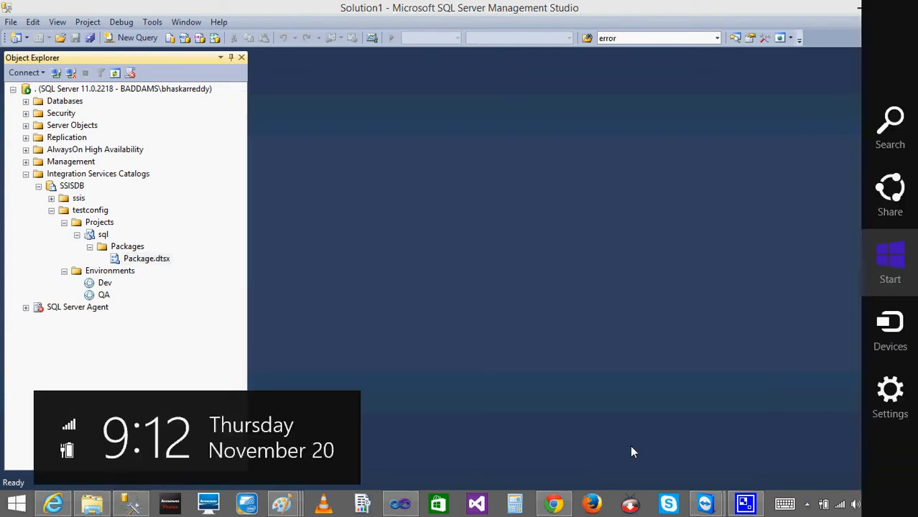
left_click(401, 288)
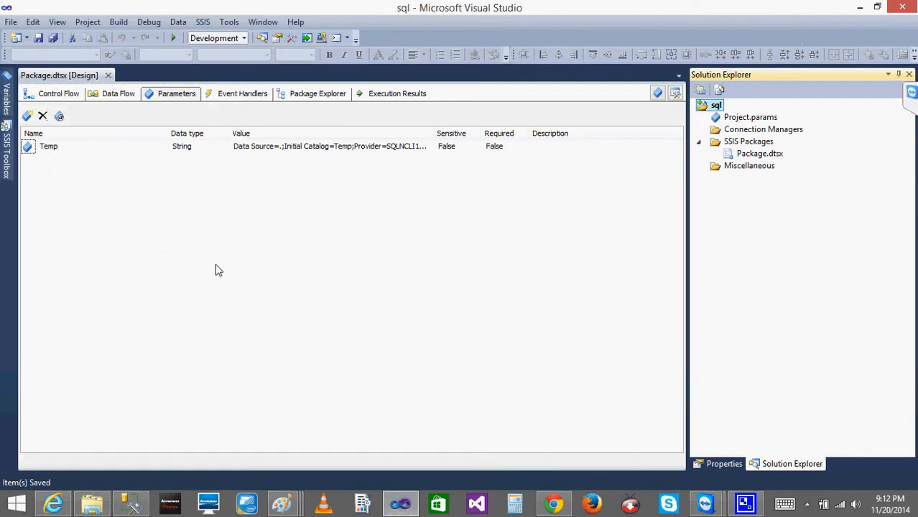
left_click(58, 94)
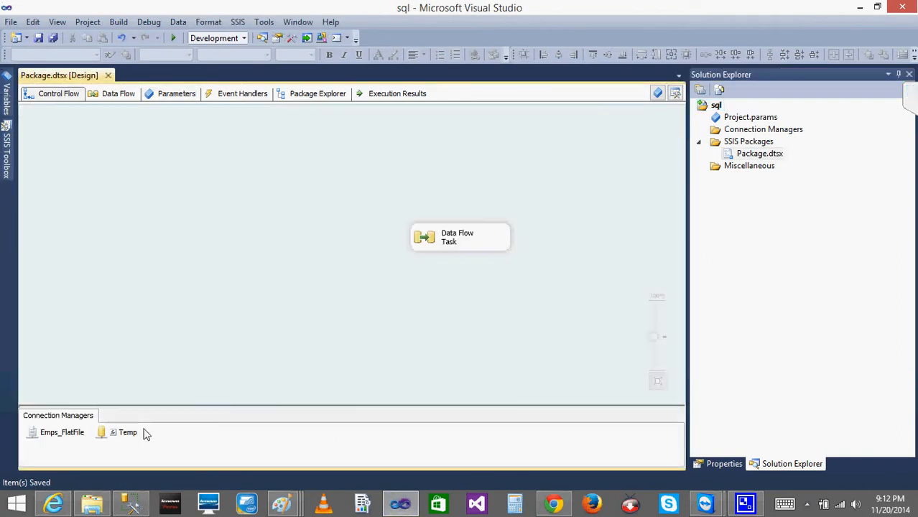
left_click(70, 437)
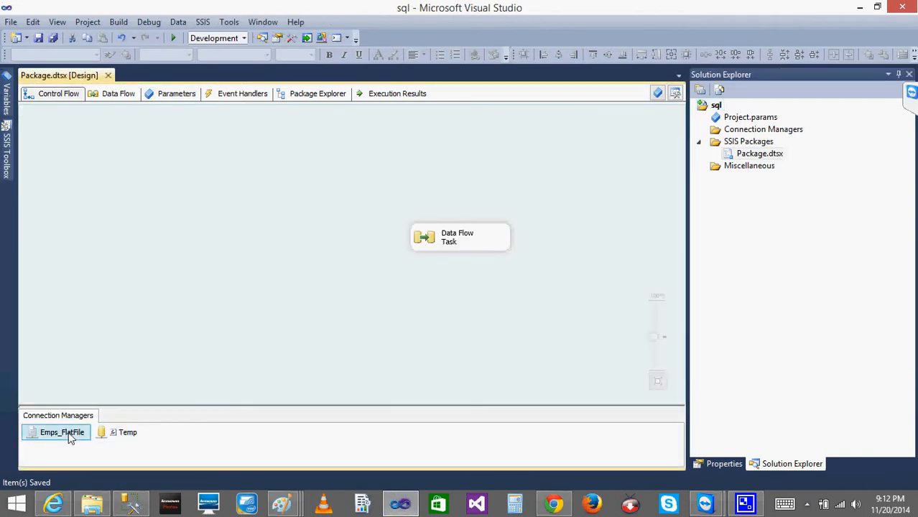
left_click(9, 151)
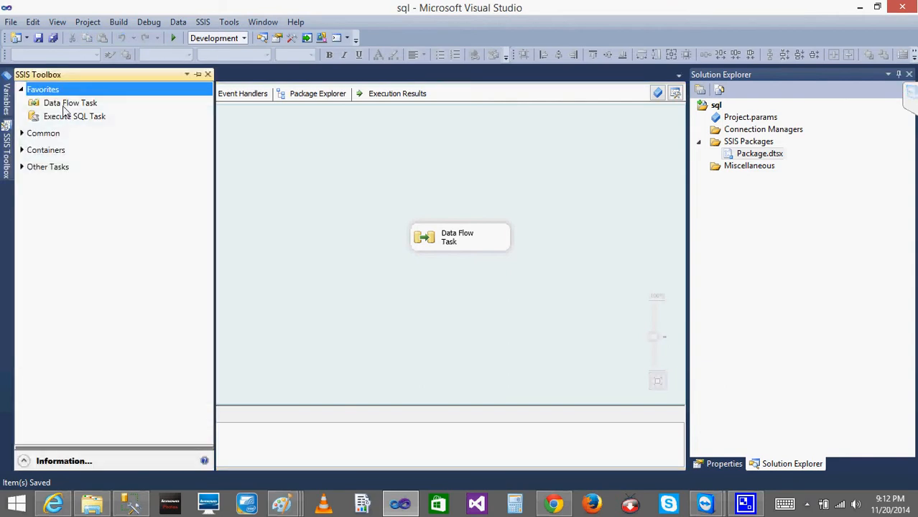
left_click(363, 128)
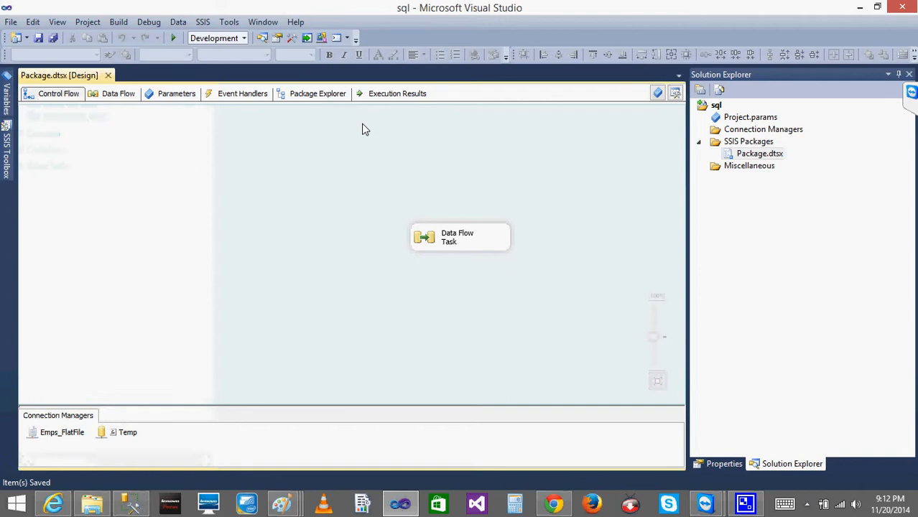
- Add a package parameter named Path with the data type String
left_click(174, 92)
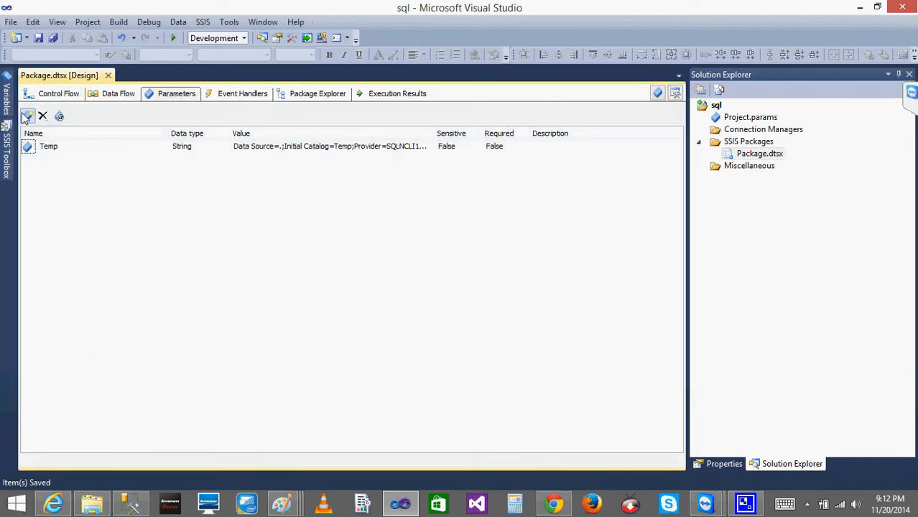
left_click(26, 115)
type("pat")
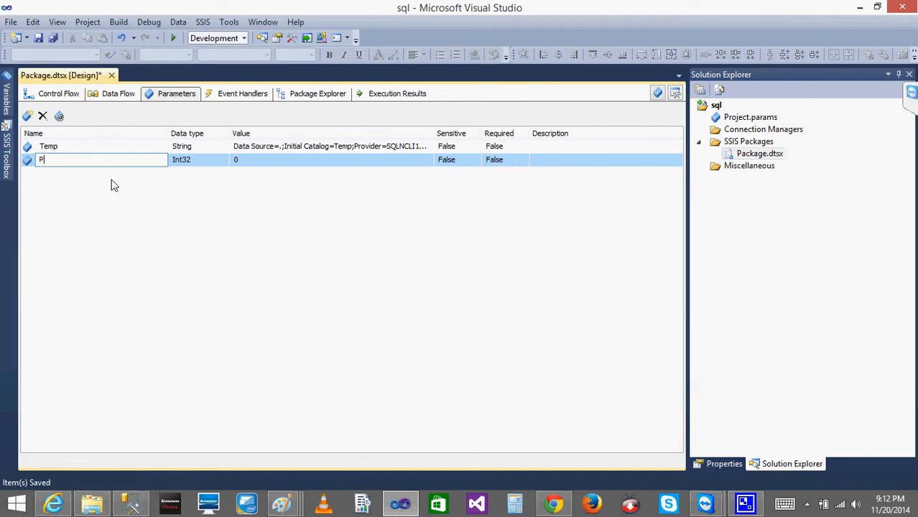
left_click(193, 160)
left_click(223, 159)
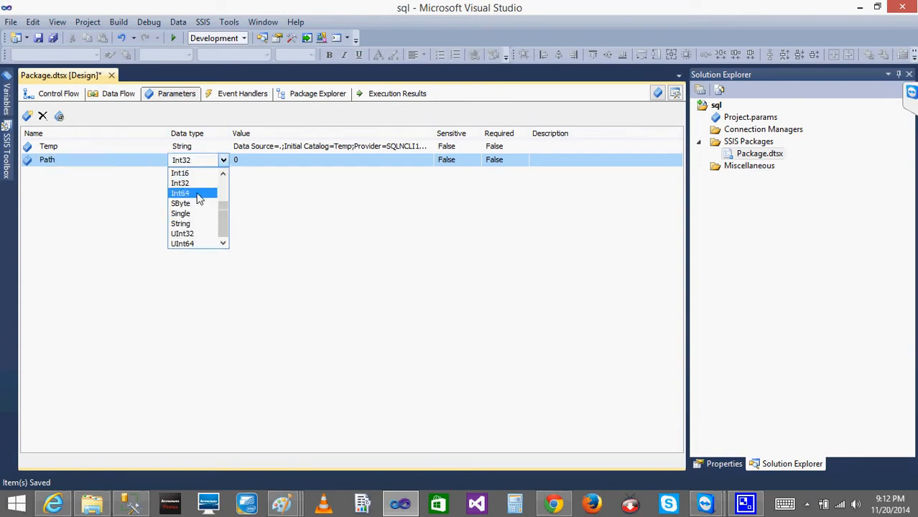
left_click(183, 224)
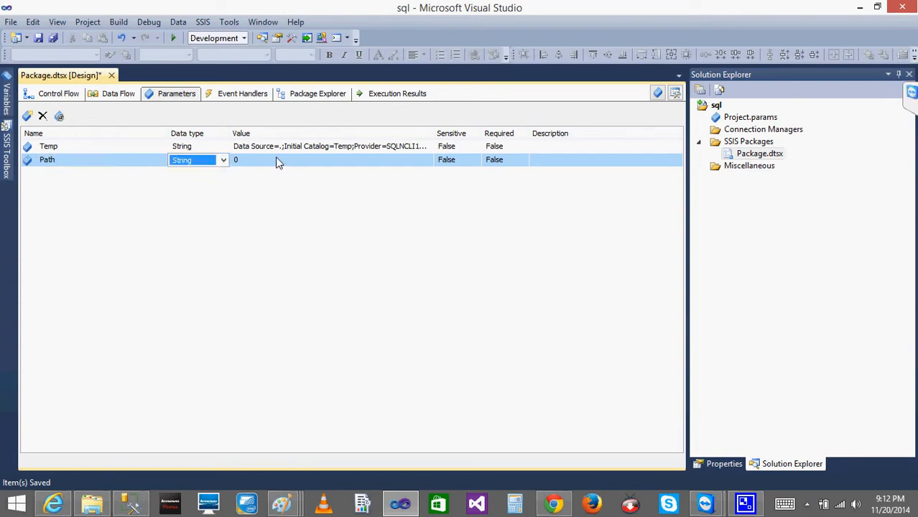
- Copy the full path of the TestSSISFiles\Dev folder from File Explorer and enter it as the Path parameter's value
left_click(275, 158)
left_click(85, 509)
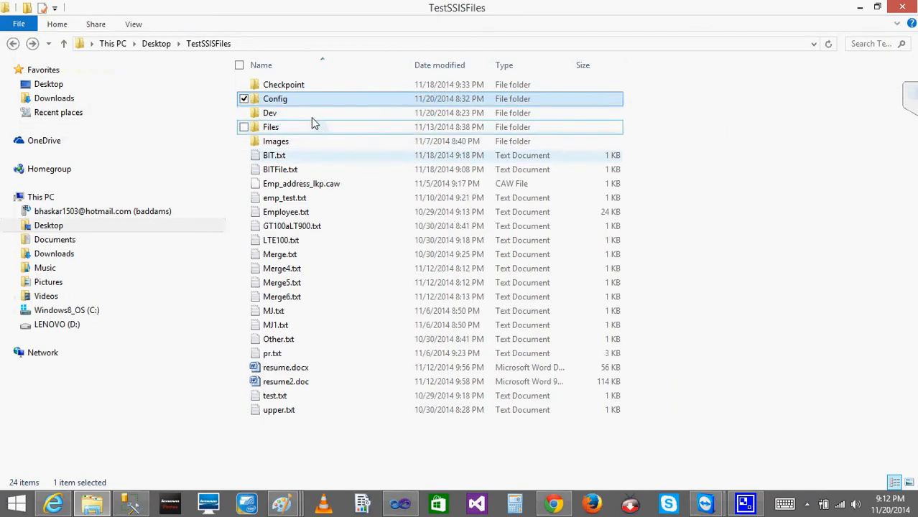
double_click(270, 113)
left_click(309, 44)
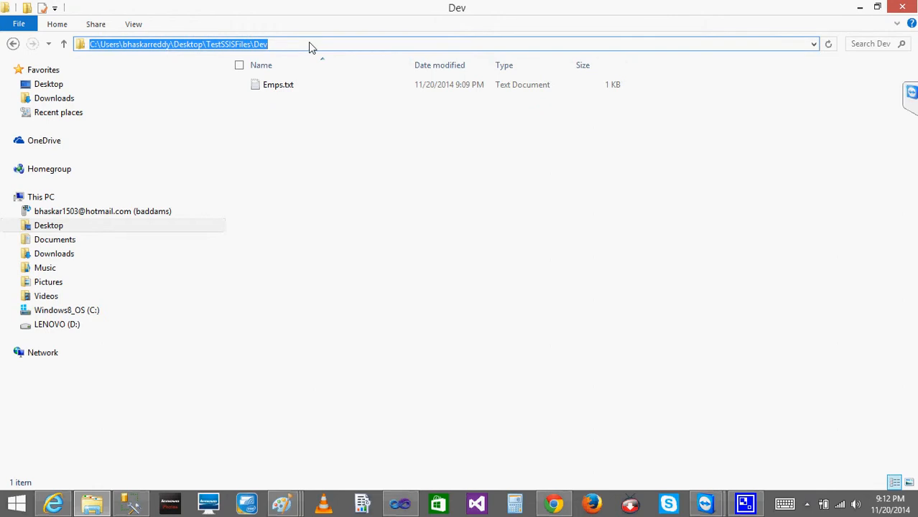
left_click(403, 505)
left_click(317, 161)
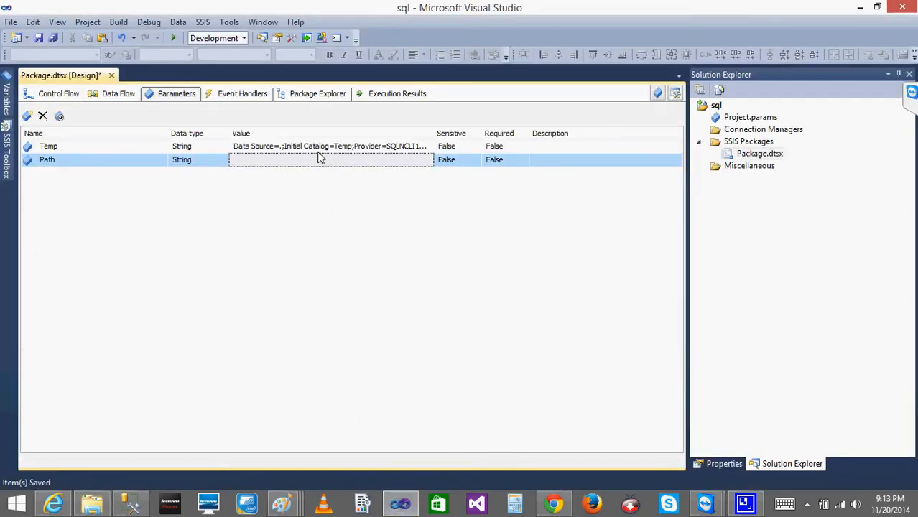
left_click(310, 165)
key("ctrl+v")
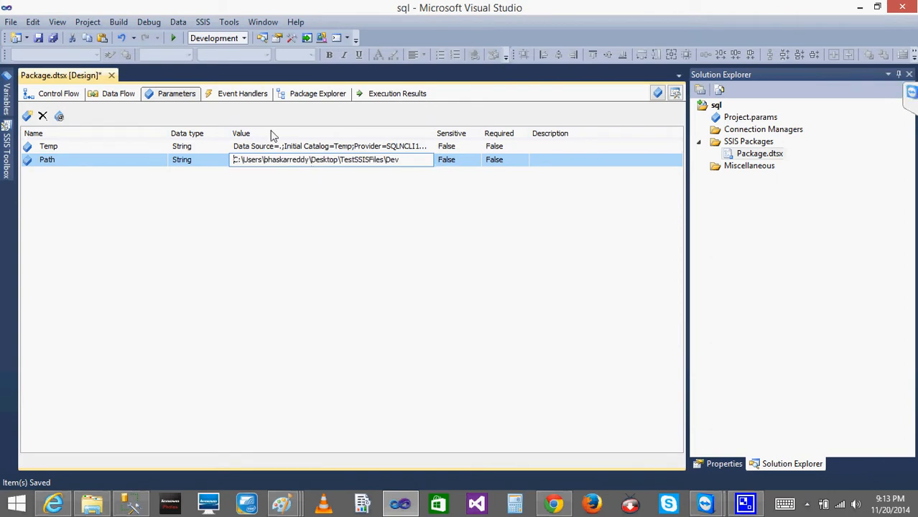
- Inspect the package's managed parameter values for the Development and test configurations, checking which parameters are included
left_click(59, 116)
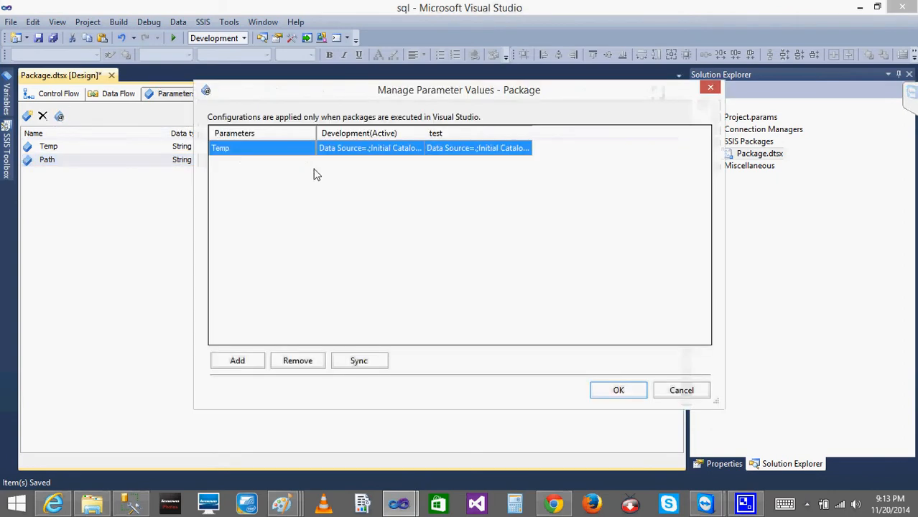
left_click(626, 391)
left_click(583, 281)
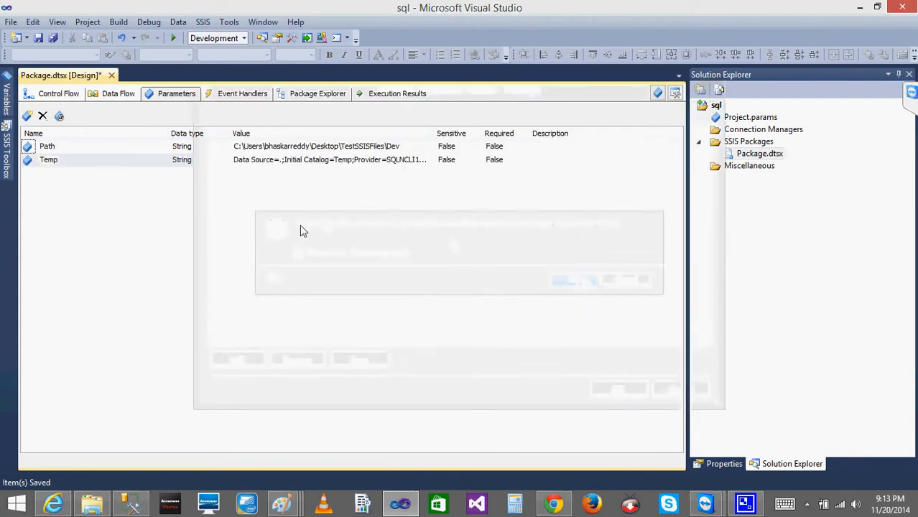
left_click(174, 148)
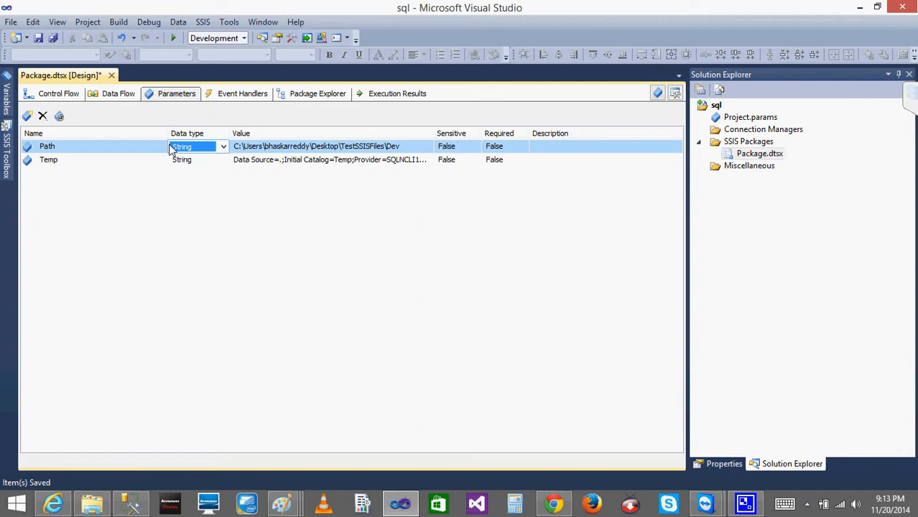
left_click(59, 115)
left_click(618, 389)
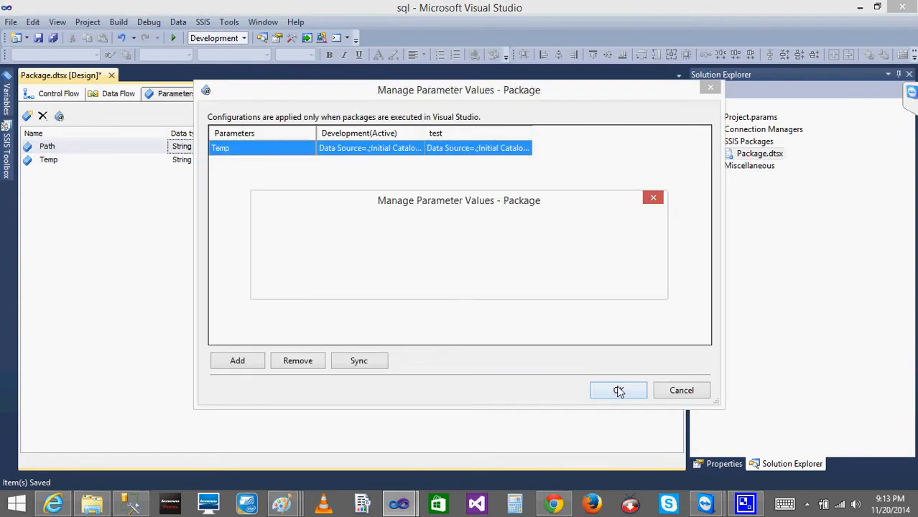
left_click(572, 281)
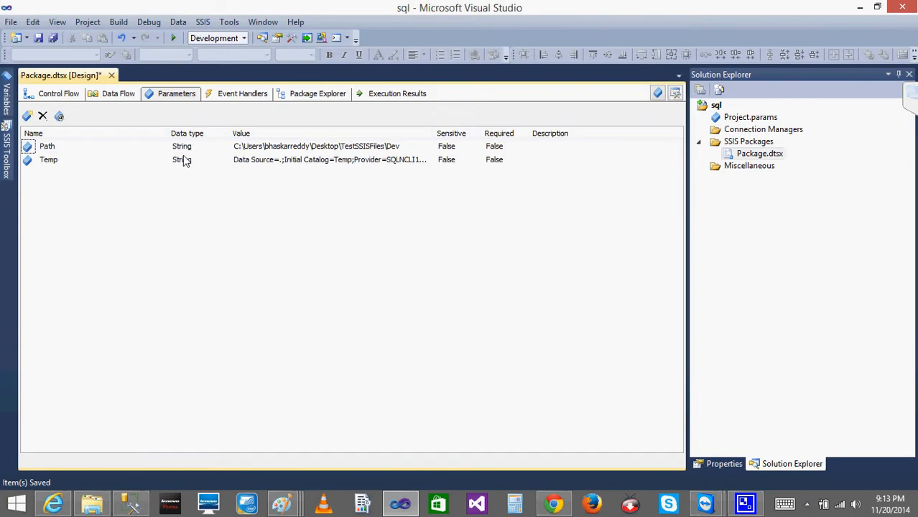
left_click(184, 161)
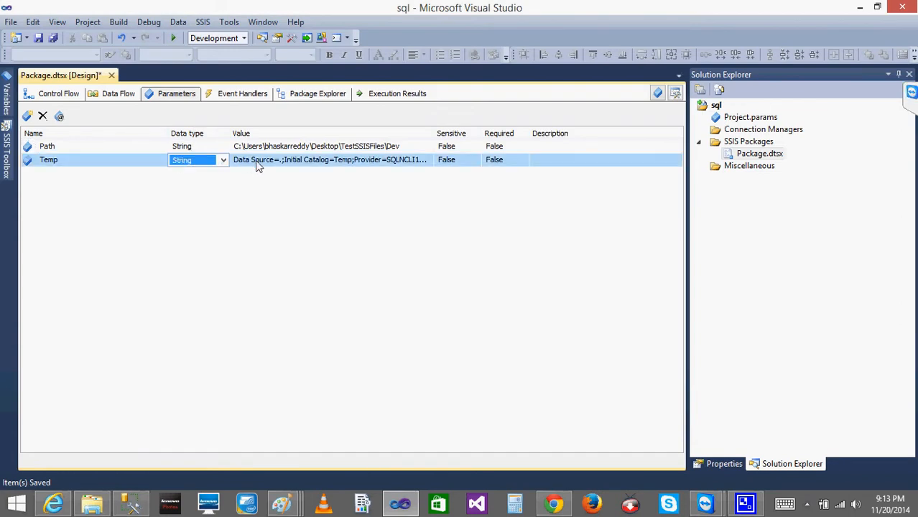
left_click(82, 160)
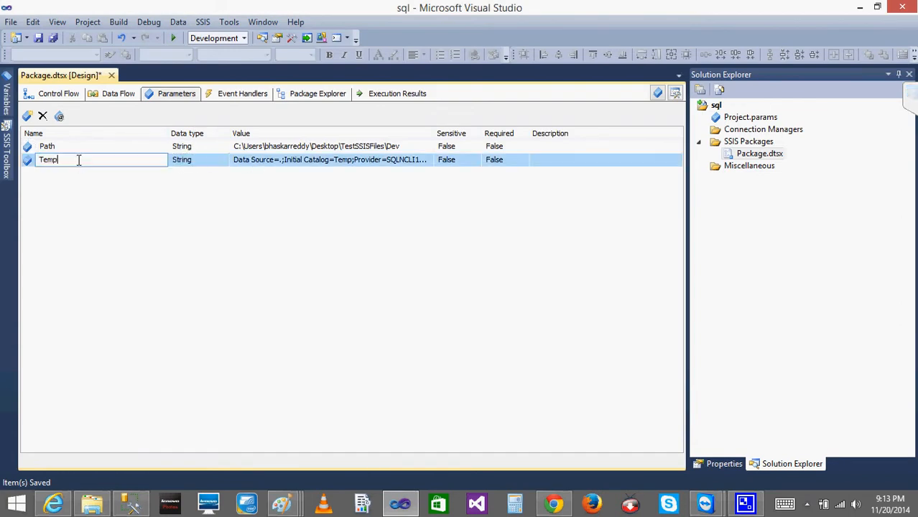
left_click(59, 115)
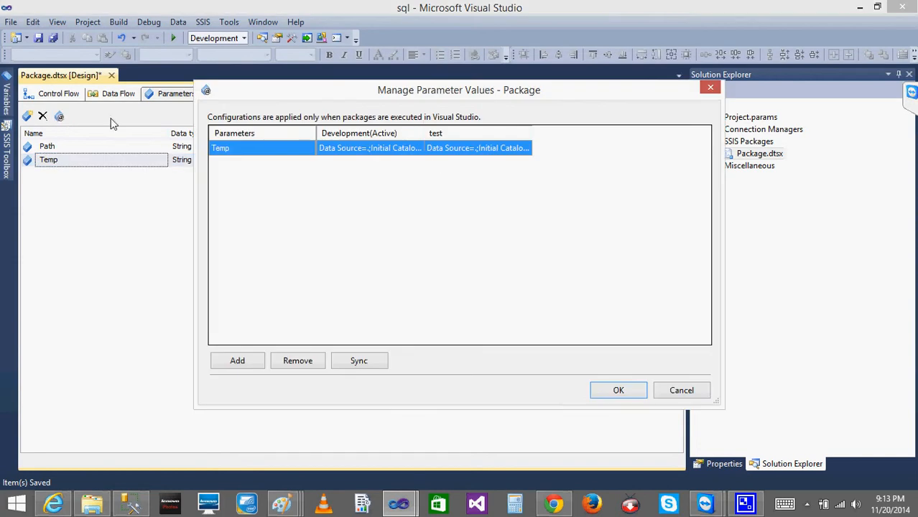
double_click(424, 133)
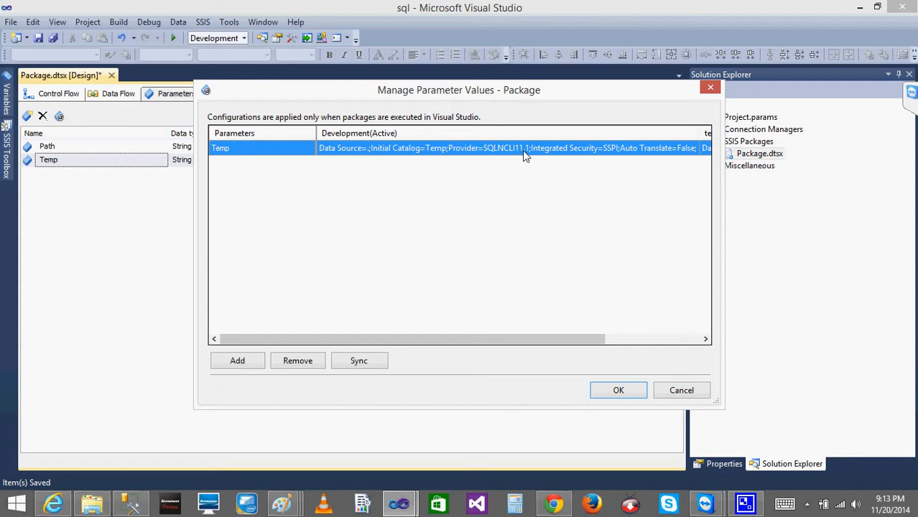
left_click(682, 390)
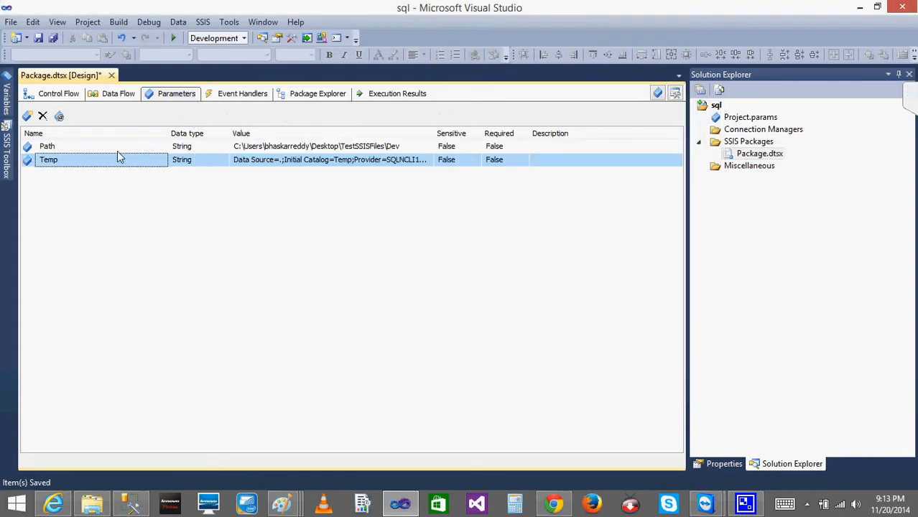
- Add the Path parameter to the package's managed parameter values for the Development and test configurations
left_click(107, 147)
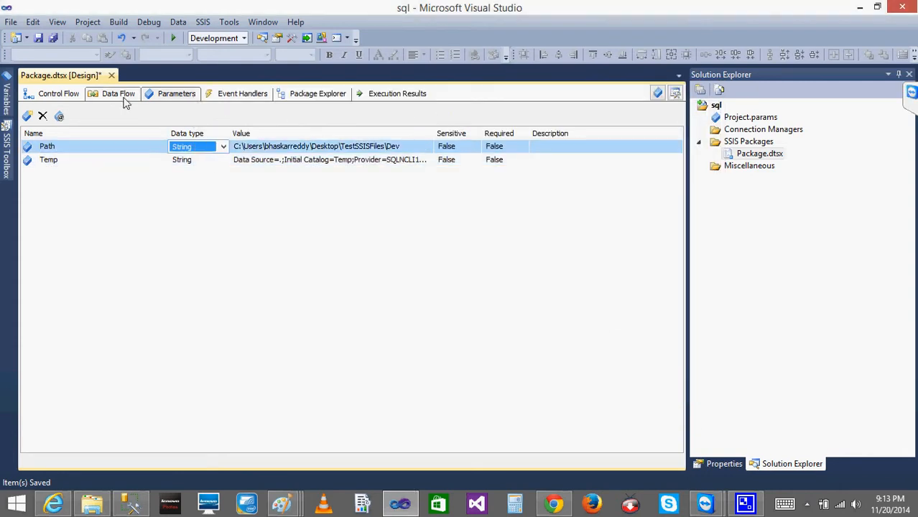
left_click(59, 115)
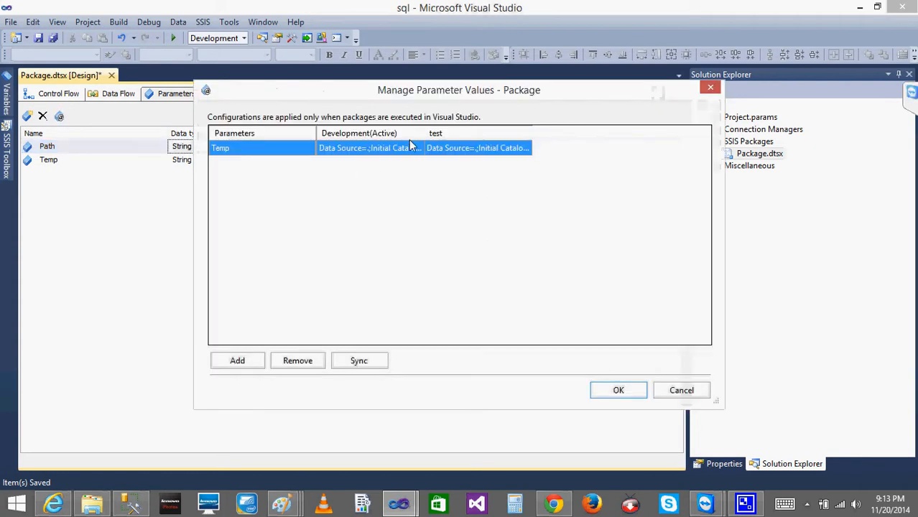
left_click_drag(424, 133, 657, 140)
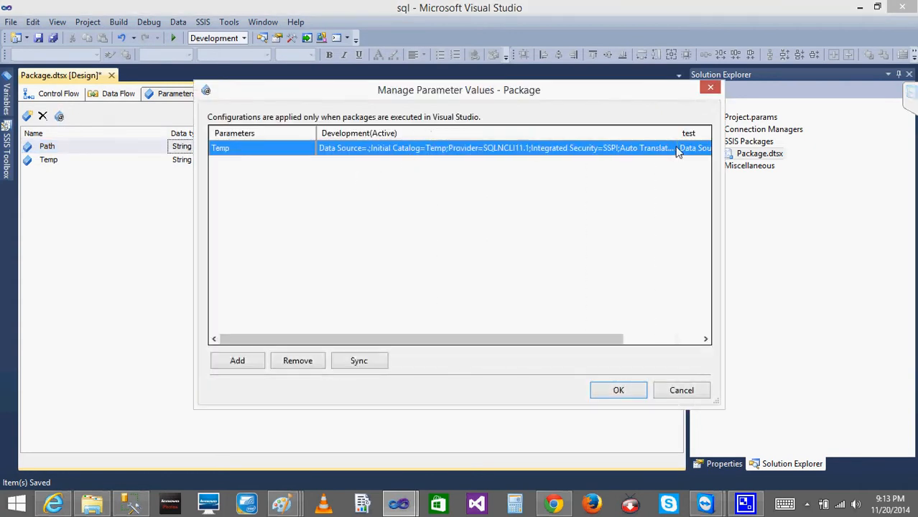
left_click(478, 160)
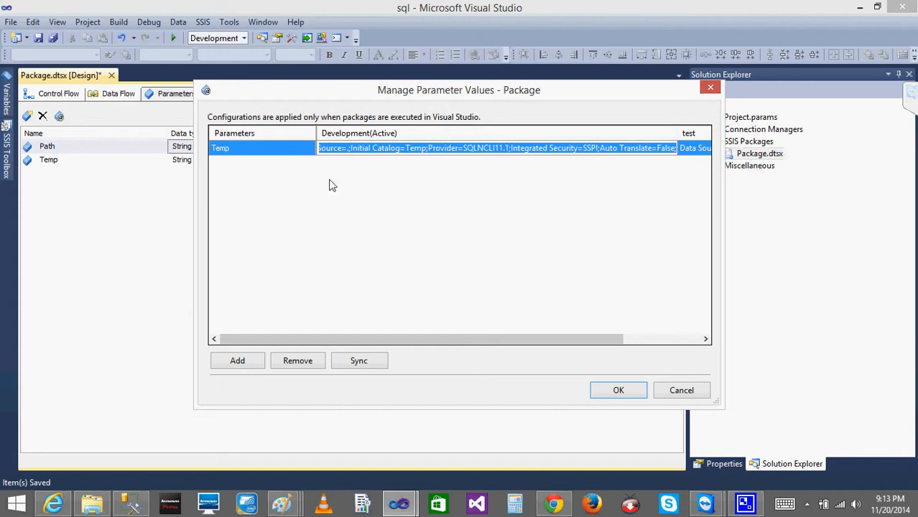
left_click(272, 149)
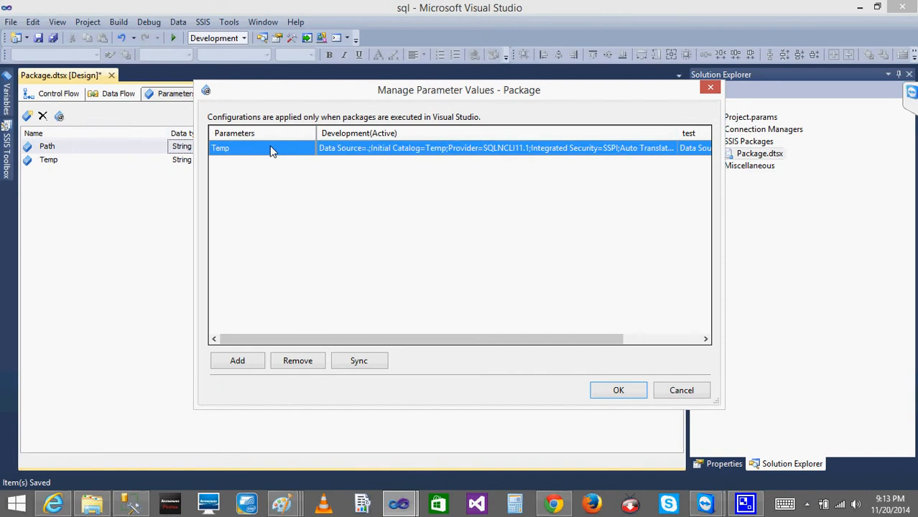
left_click(243, 364)
left_click(400, 158)
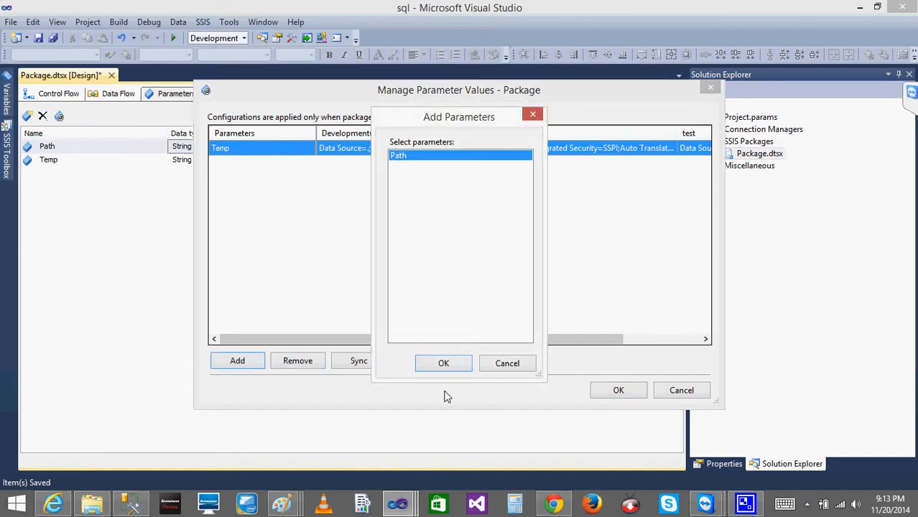
left_click(443, 362)
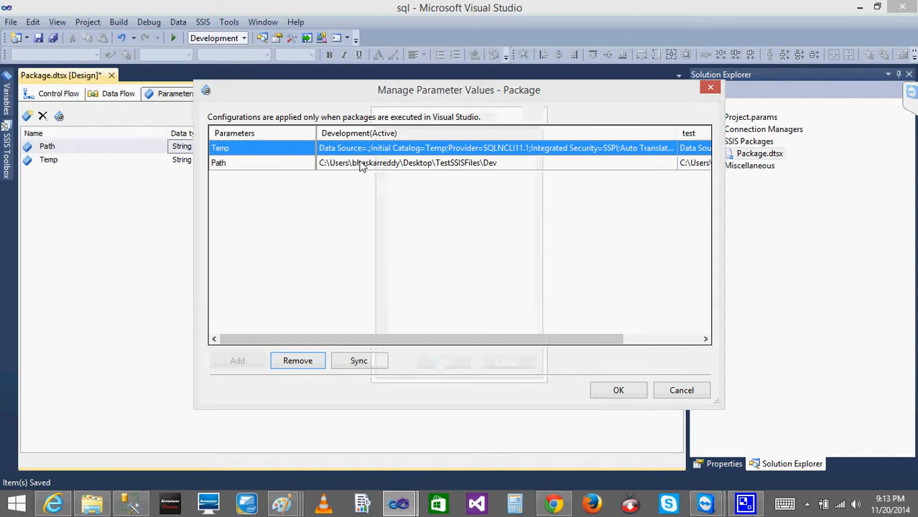
- Change the Path parameter's value for the test configuration so it ends in TestSSISFiles\QA, and accept the managed parameter values
left_click(512, 164)
left_click_drag(454, 342, 537, 342)
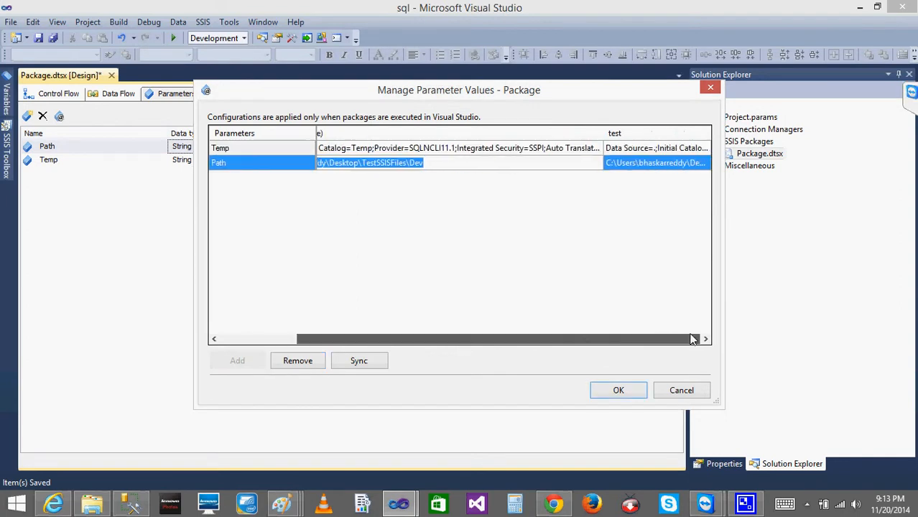
left_click_drag(598, 135, 460, 135)
left_click(636, 164)
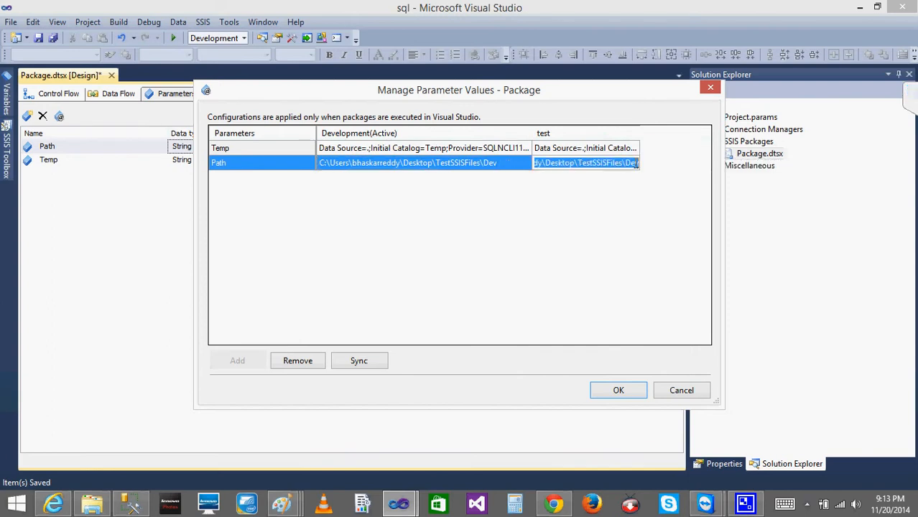
left_click(636, 164)
key("BackSpace")
key("BackSpace")
key("BackSpace")
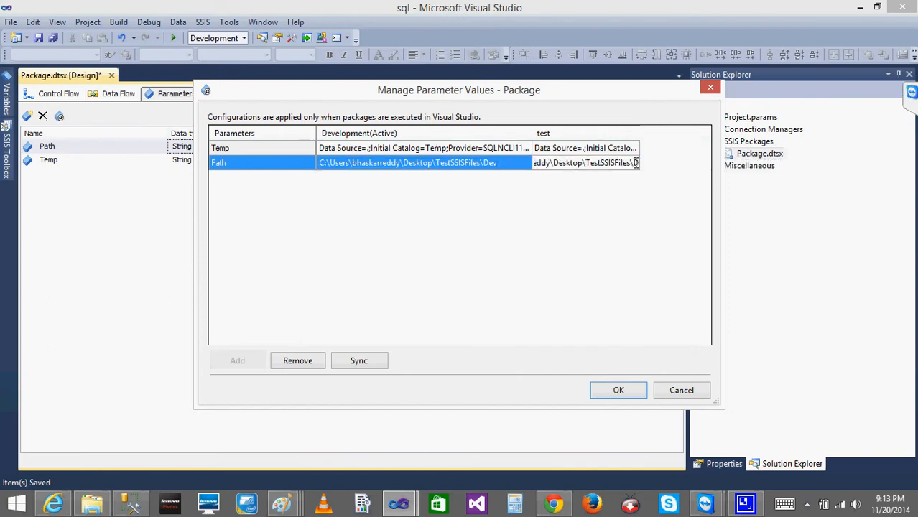
type("QA")
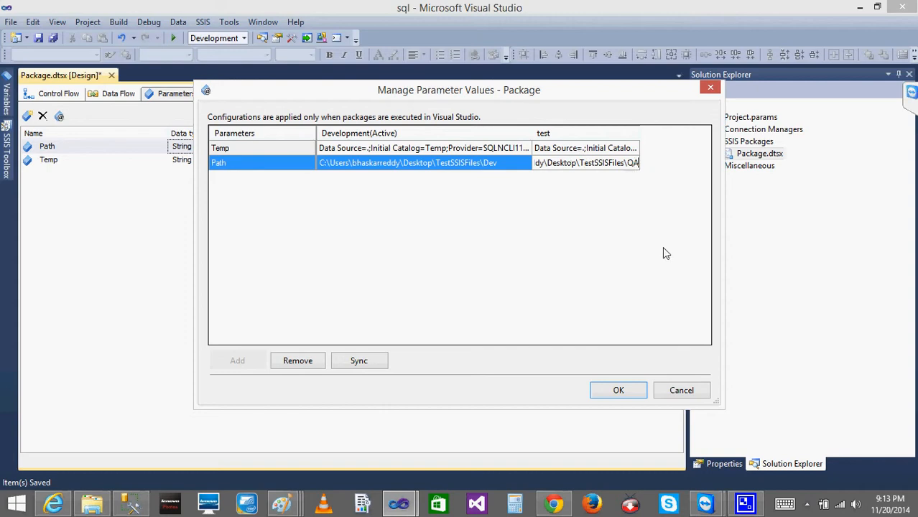
left_click(618, 391)
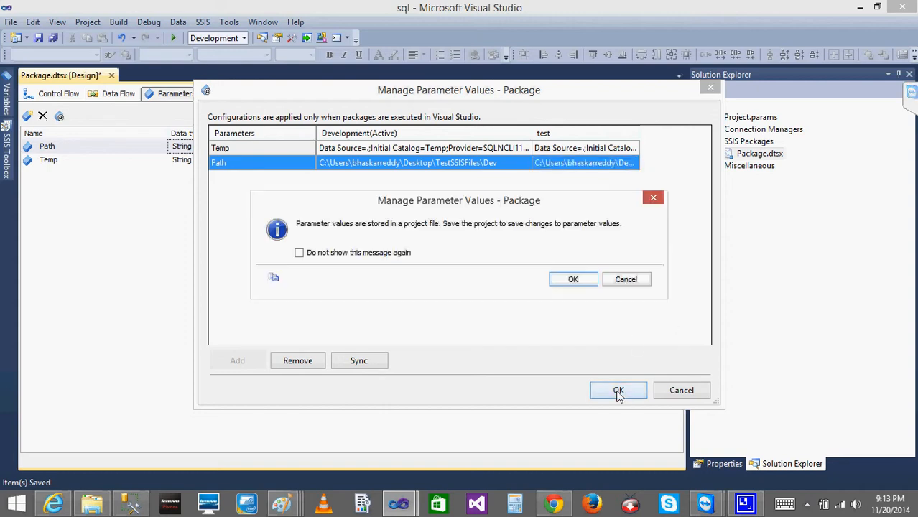
left_click(573, 282)
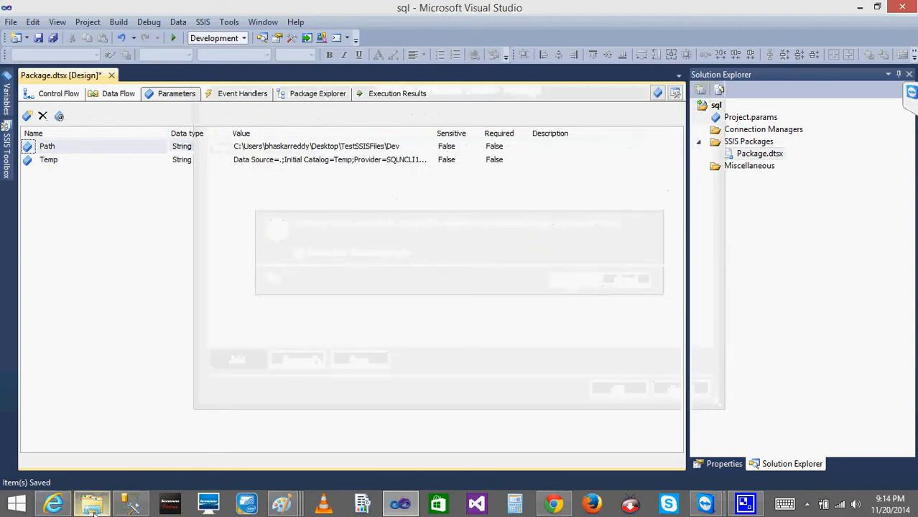
- Switch to File Explorer and create a new folder named QA inside the TestSSISFiles folder
left_click(92, 504)
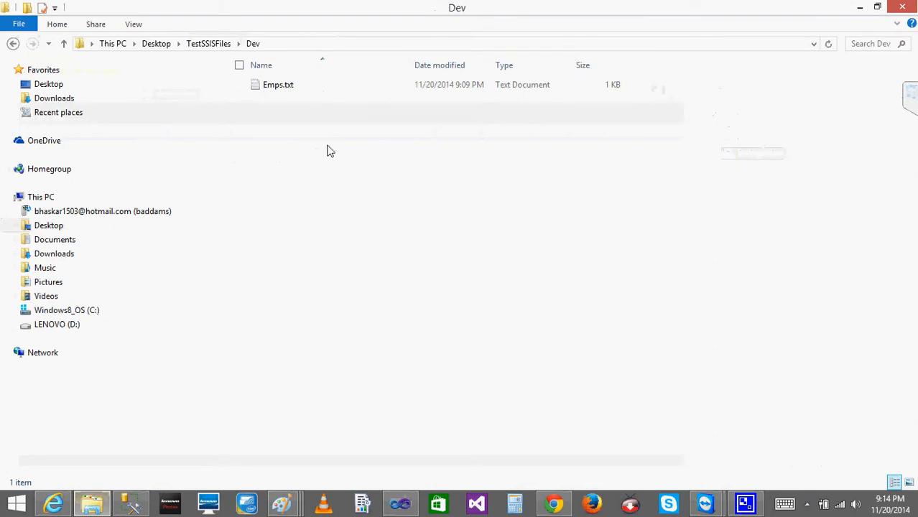
left_click(13, 43)
right_click(695, 155)
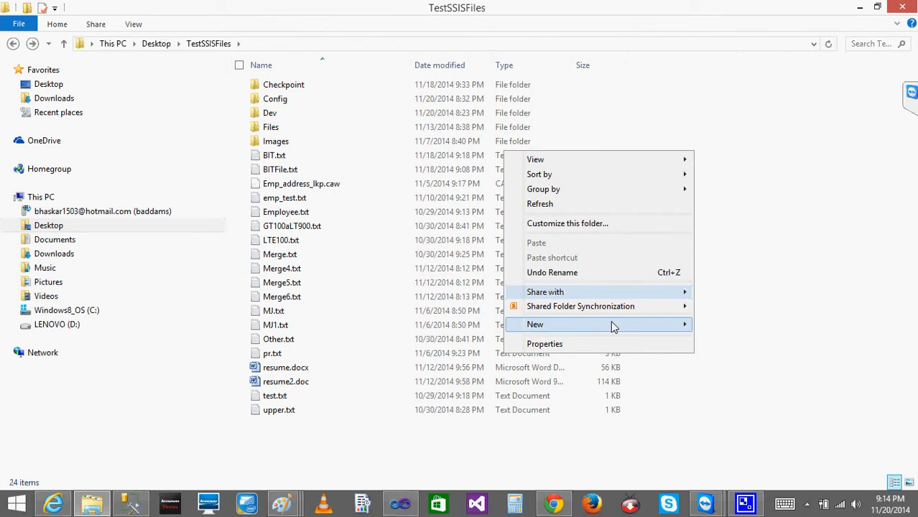
mouse_move(611, 322)
left_click(393, 323)
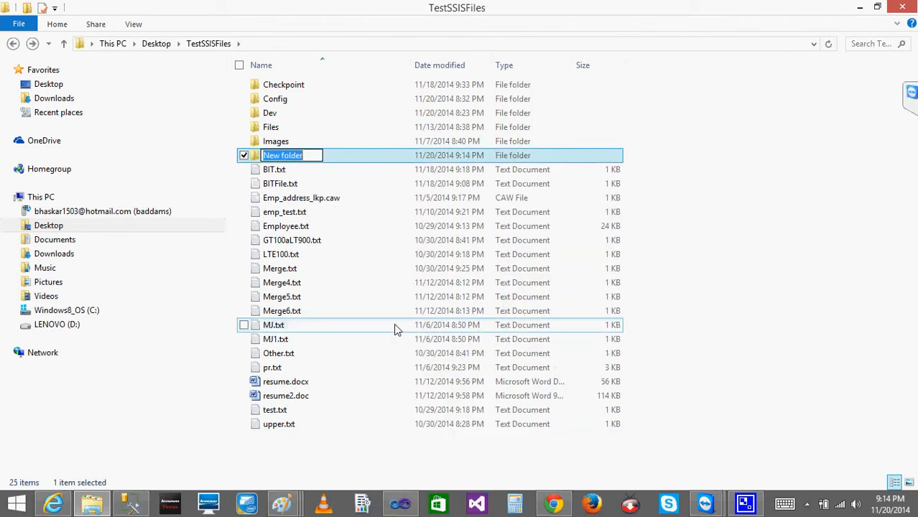
type("QA")
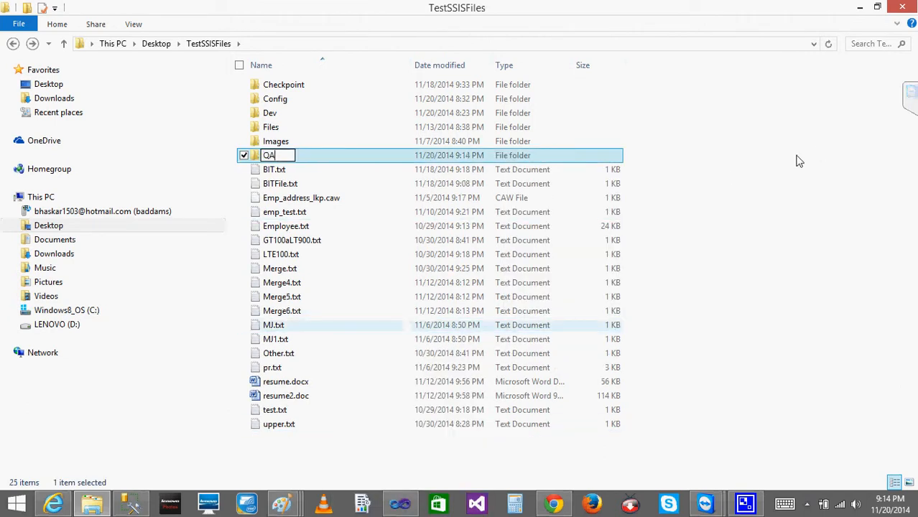
left_click(800, 161)
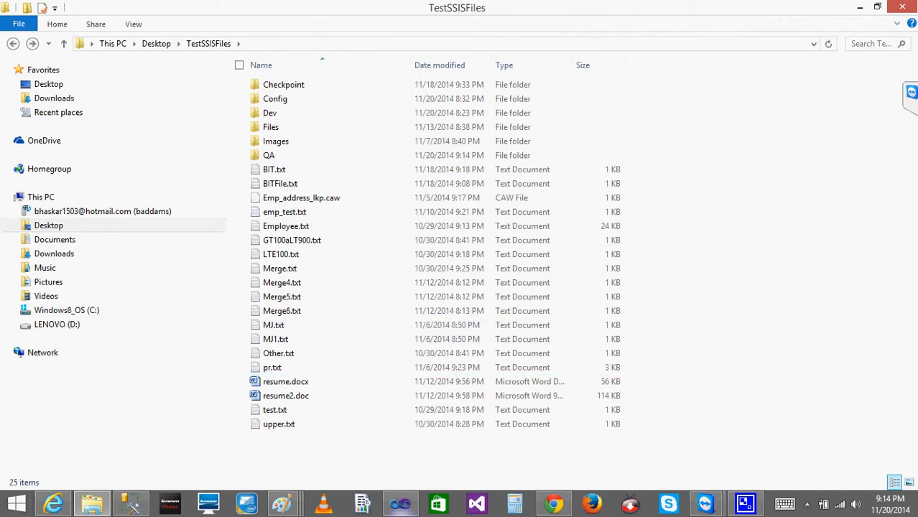
- Back in Visual Studio, add a property expression entry for the ConnectionString property of the Emps_FlatFile connection manager
left_click(401, 507)
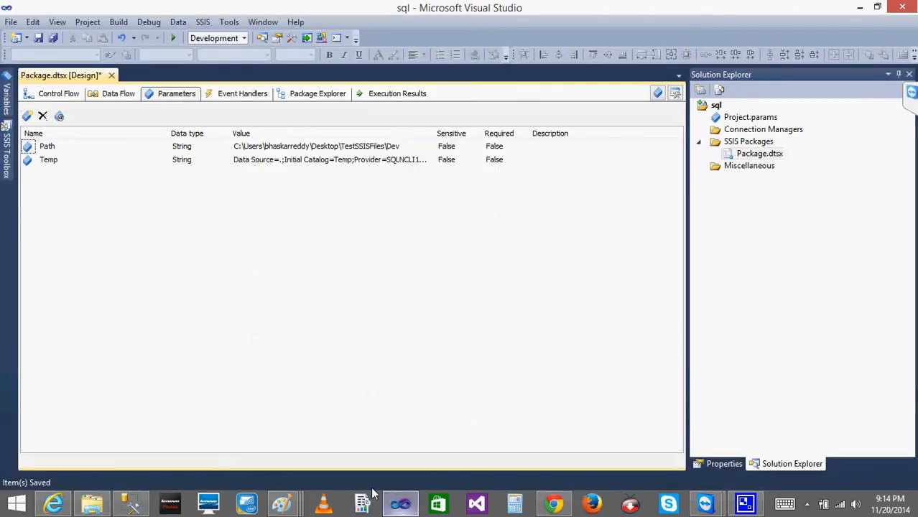
left_click(59, 93)
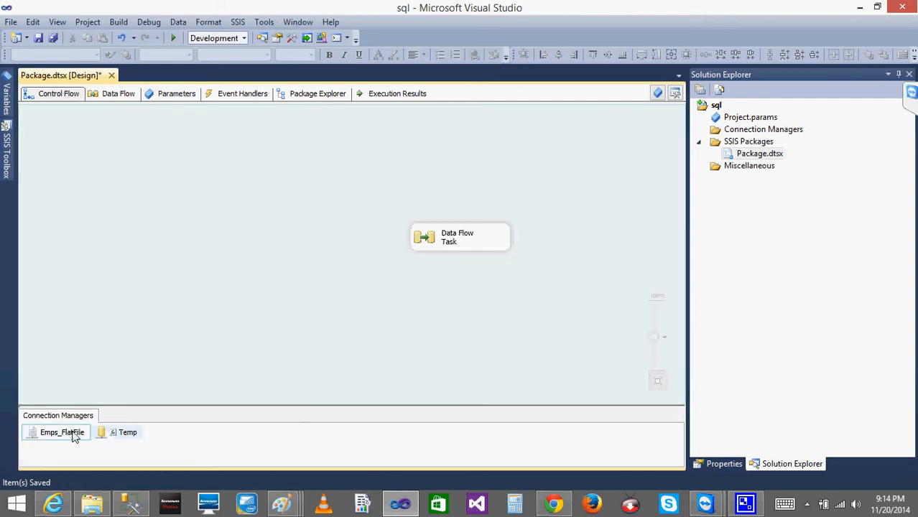
left_click(65, 439)
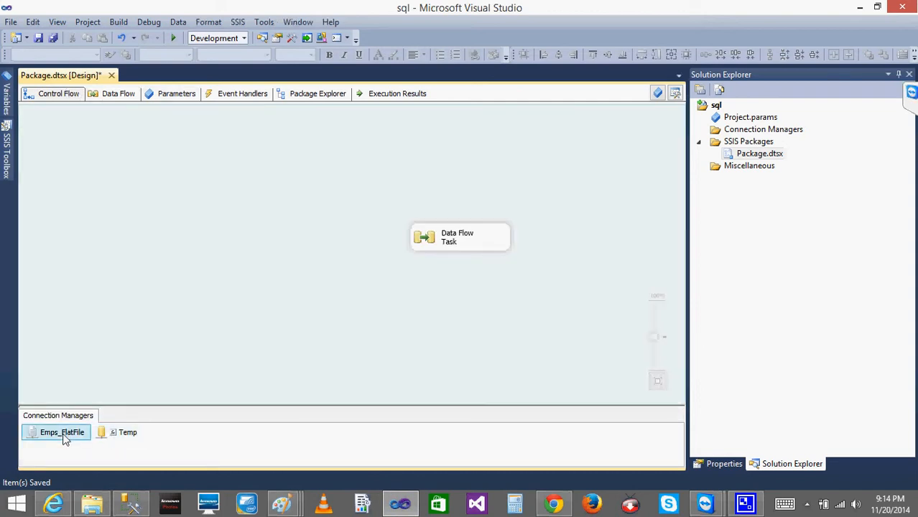
right_click(66, 439)
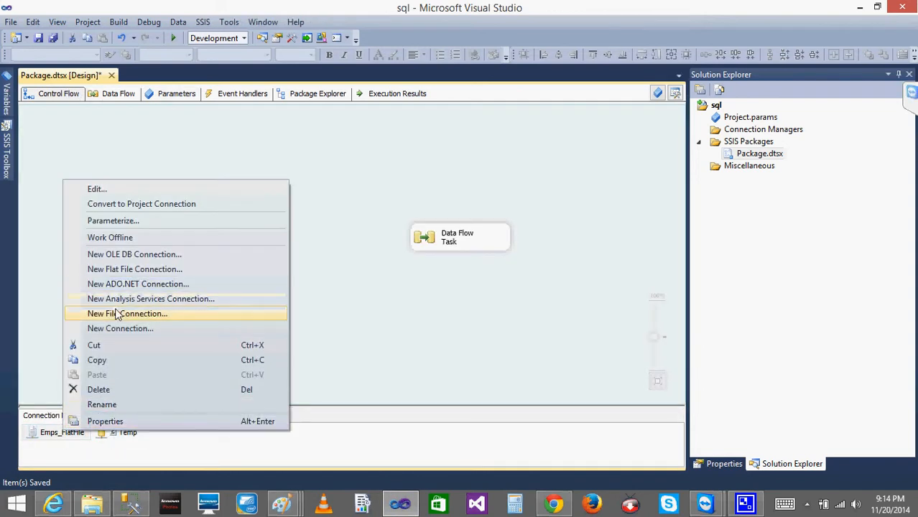
left_click(100, 422)
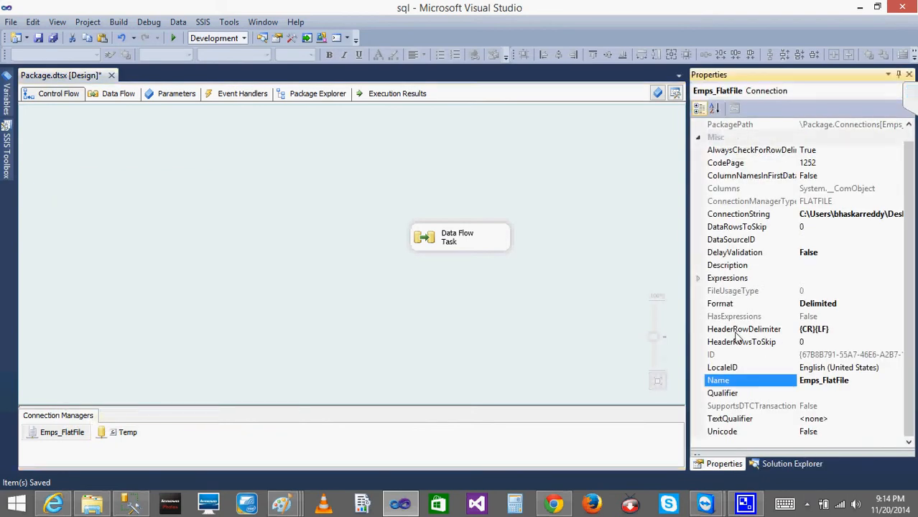
left_click(703, 279)
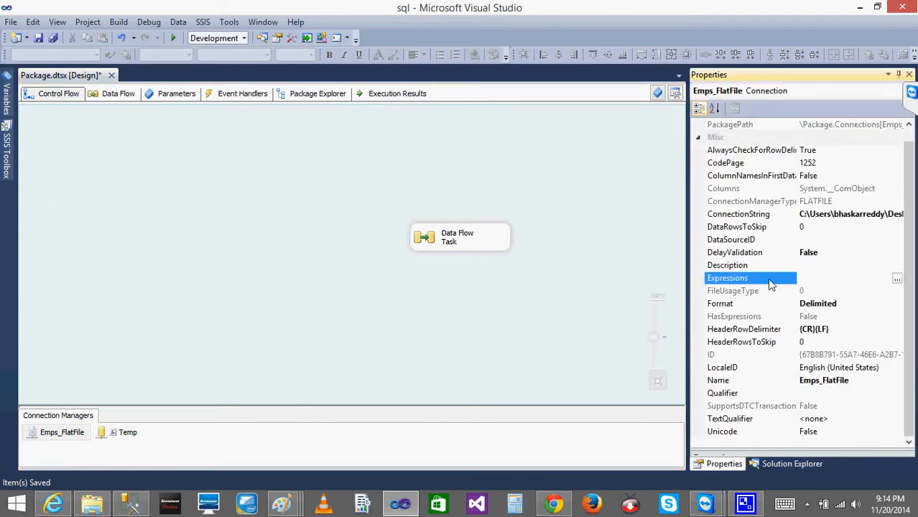
left_click(898, 280)
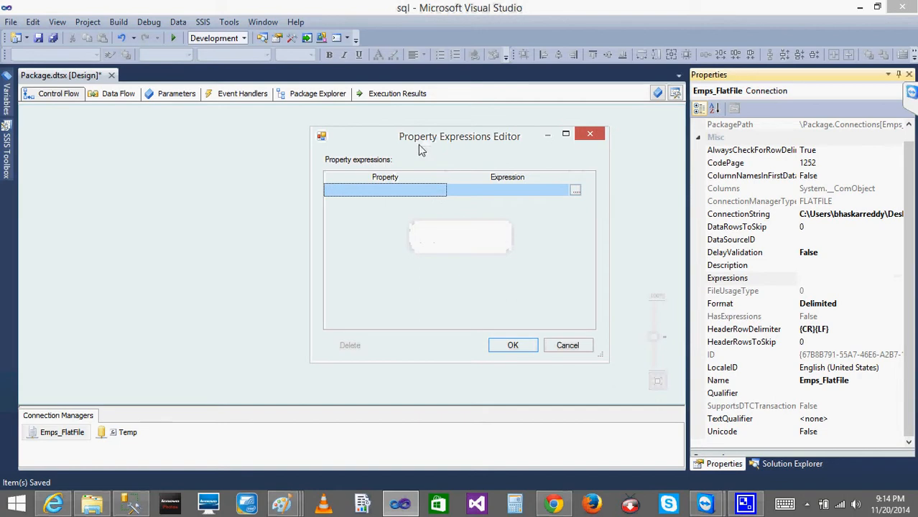
left_click(441, 192)
left_click(441, 192)
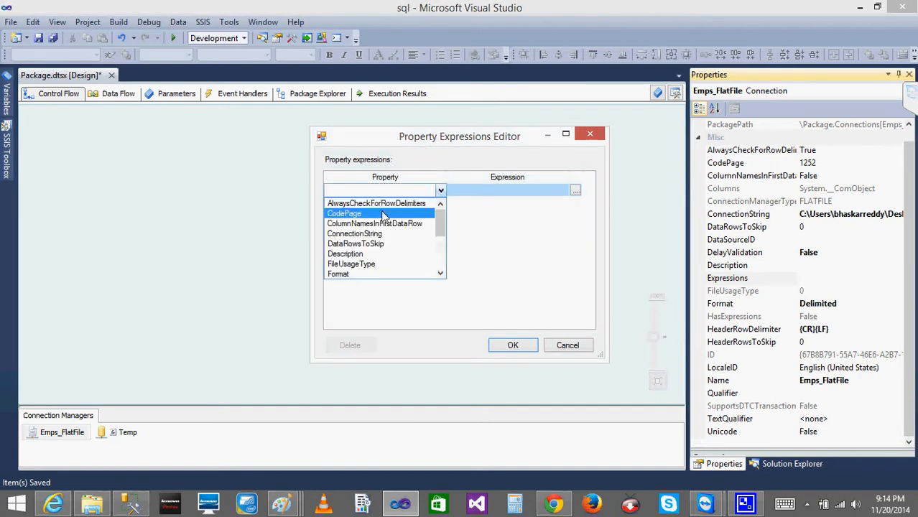
left_click(389, 235)
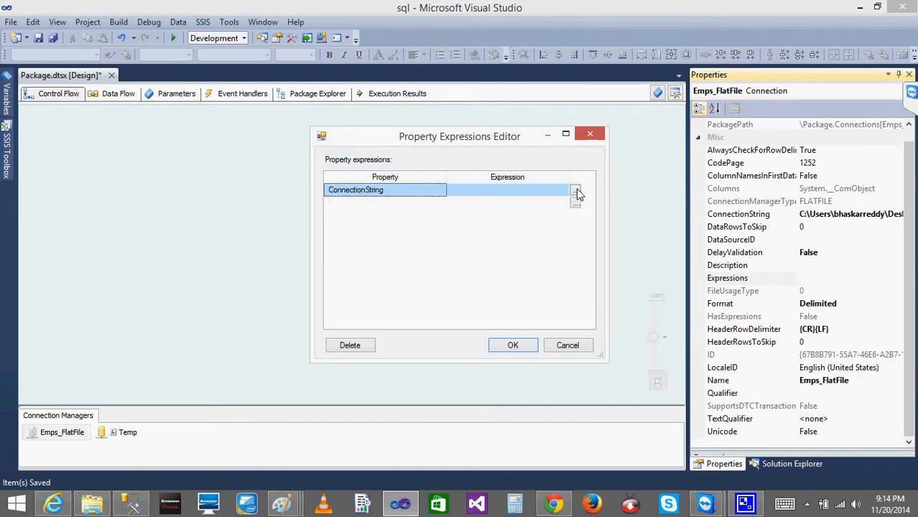
- Build the ConnectionString expression from the package's Path parameter, @[$Package::Path], and evaluate it
left_click(576, 190)
left_click(41, 66)
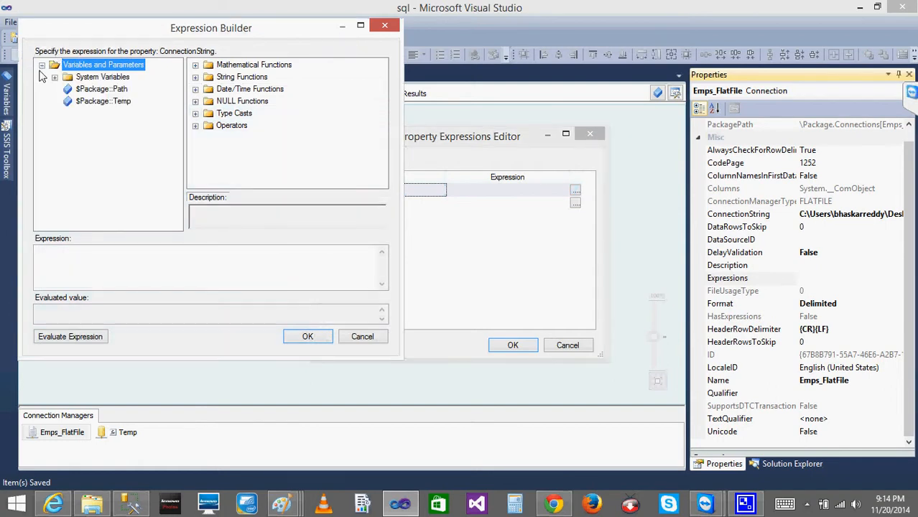
left_click(94, 103)
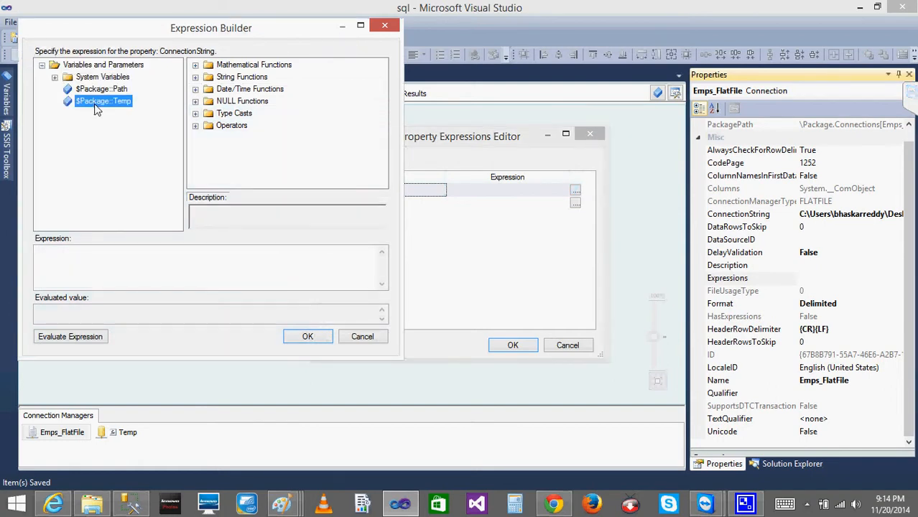
left_click_drag(94, 91, 83, 265)
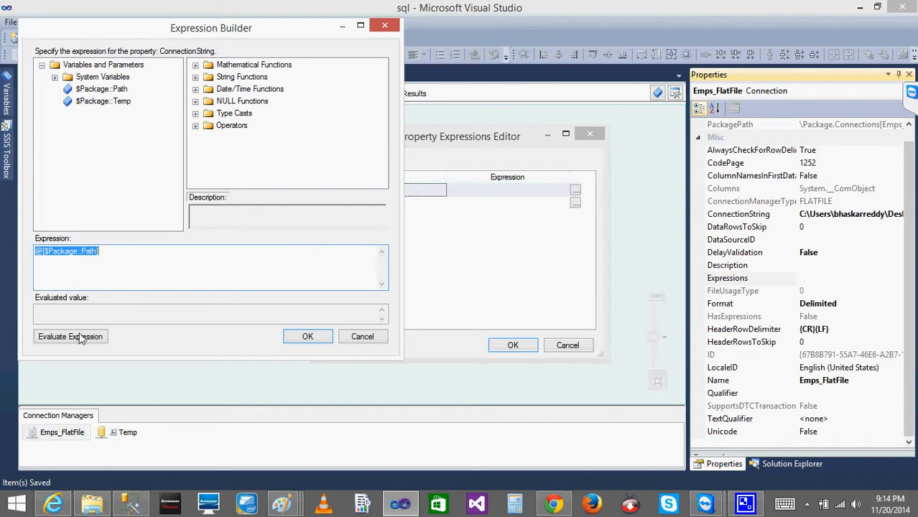
left_click(77, 336)
- Append +"\Temp.txt" after the Path parameter in the expression and try to evaluate it
left_click(133, 260)
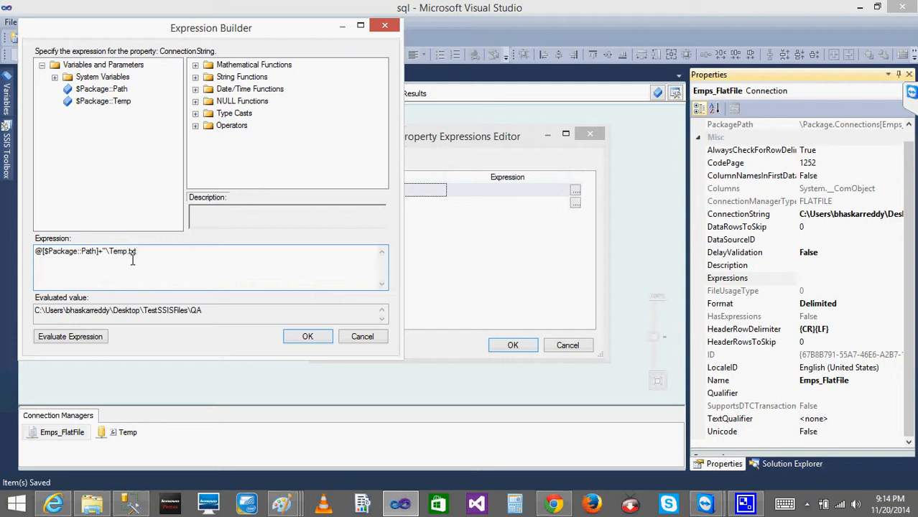
left_click(88, 337)
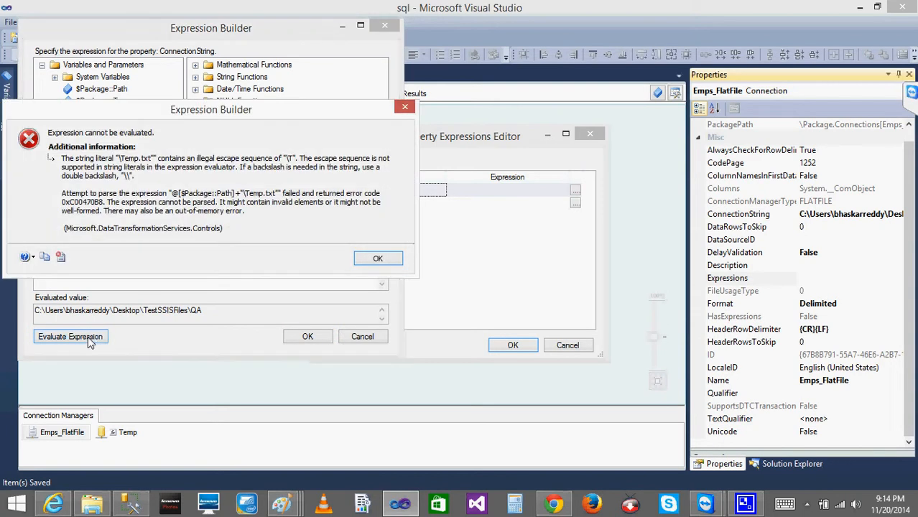
left_click(376, 259)
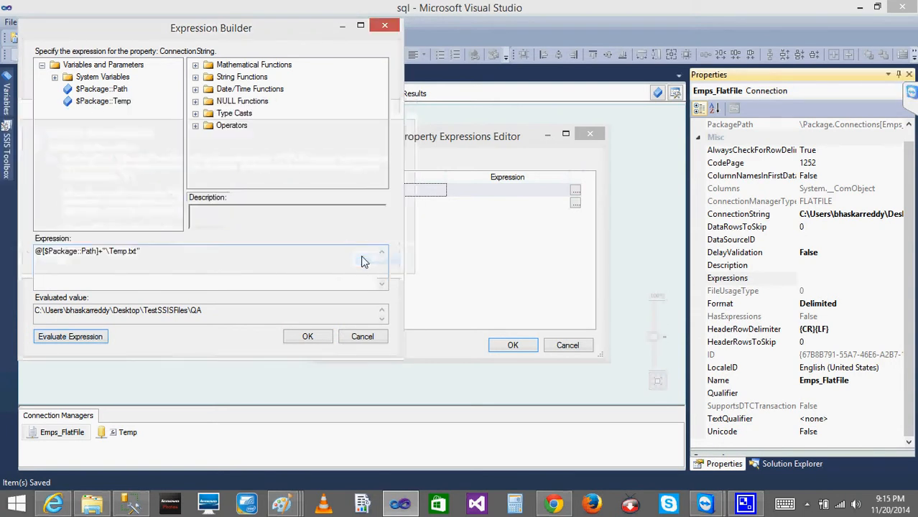
left_click(161, 252)
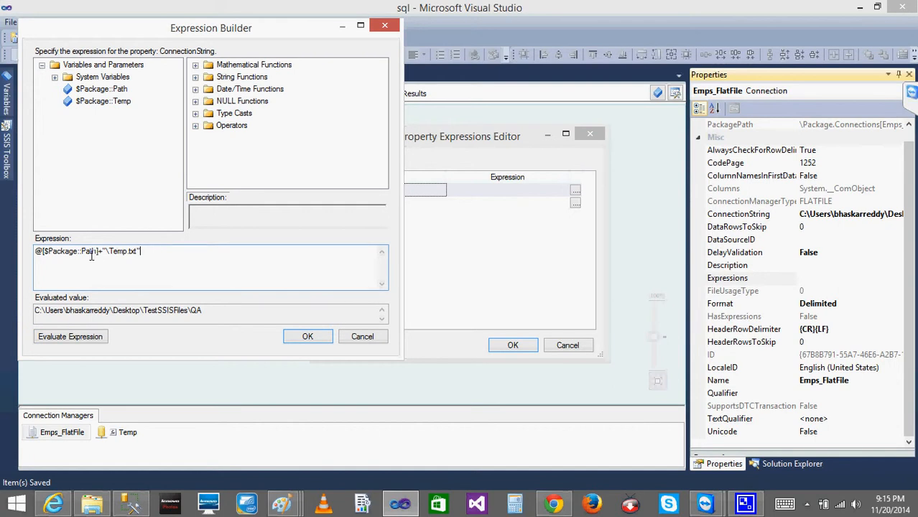
left_click(70, 337)
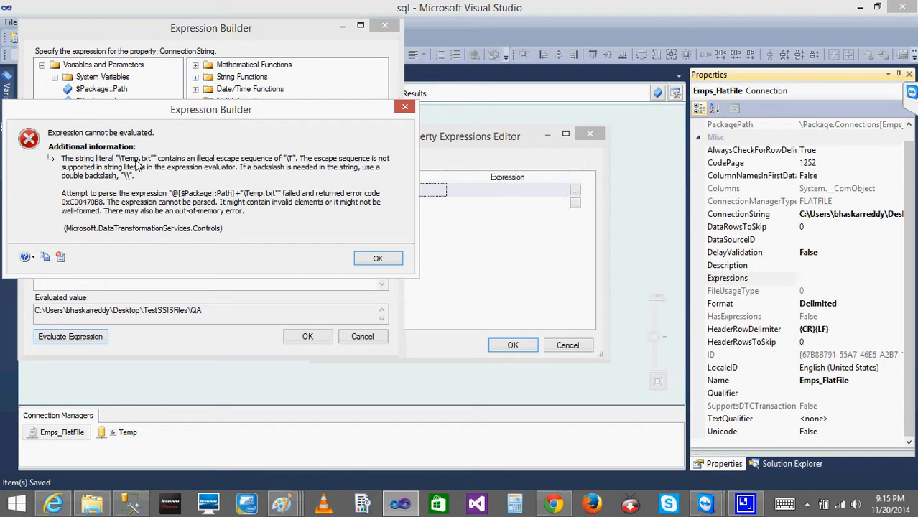
left_click(375, 260)
- Correct the expression to @[$Package::Path]+"\\Temp.txt", evaluate it, and apply it to the flat file connection's ConnectionString
left_click(107, 251)
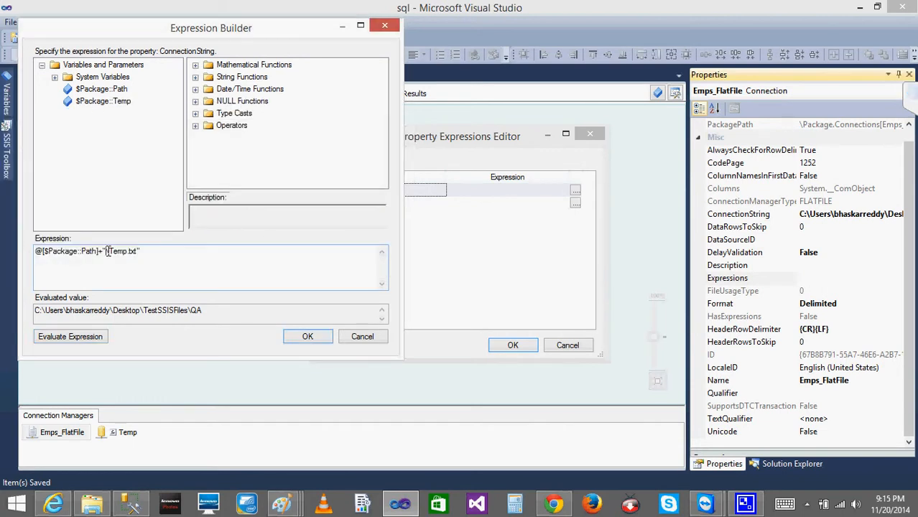
type("\\\\")
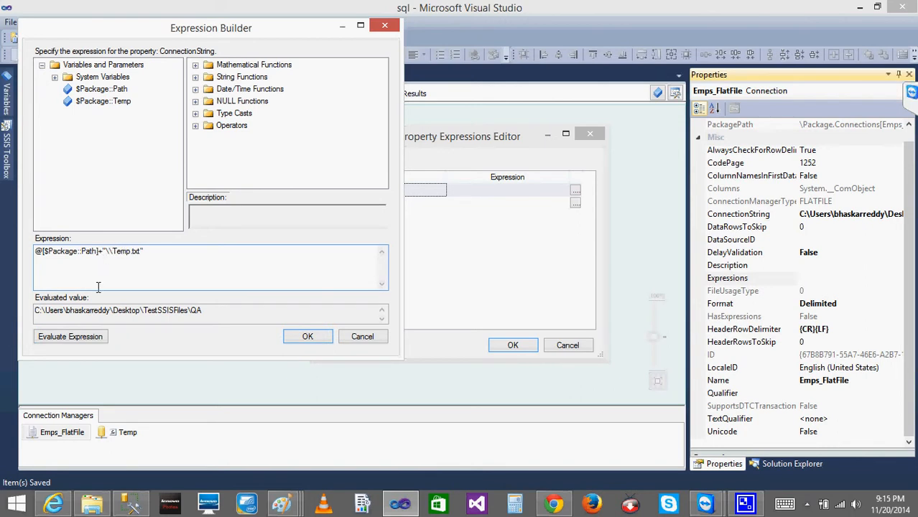
left_click(92, 342)
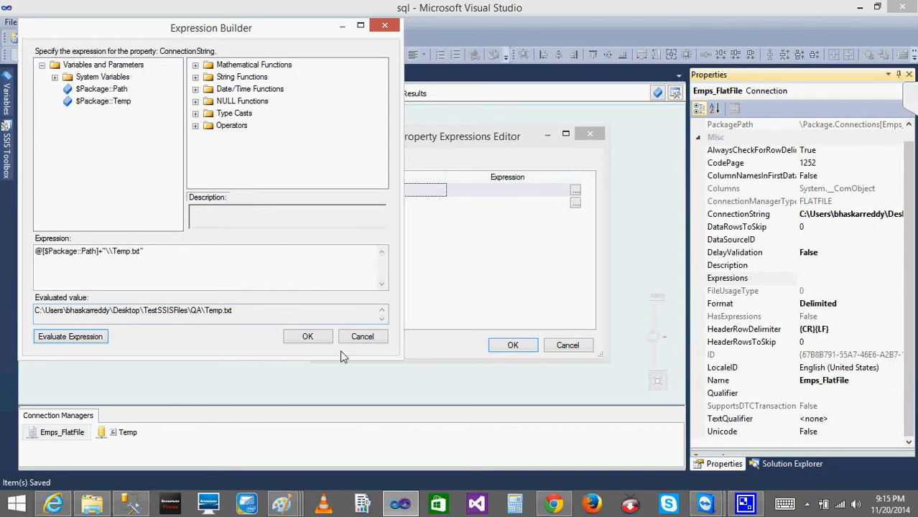
left_click(307, 337)
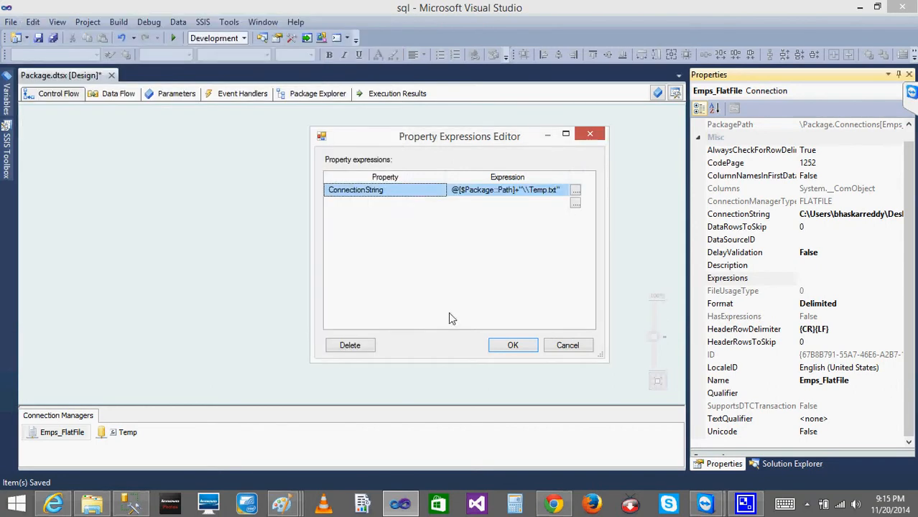
left_click(515, 346)
- Run the package under the Development configuration and collapse the TeamViewer meeting panel
left_click(328, 230)
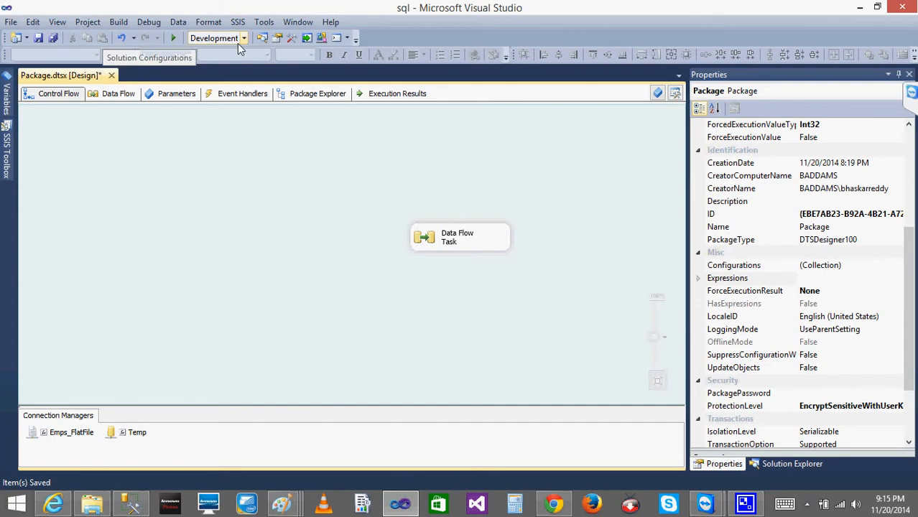
left_click(172, 39)
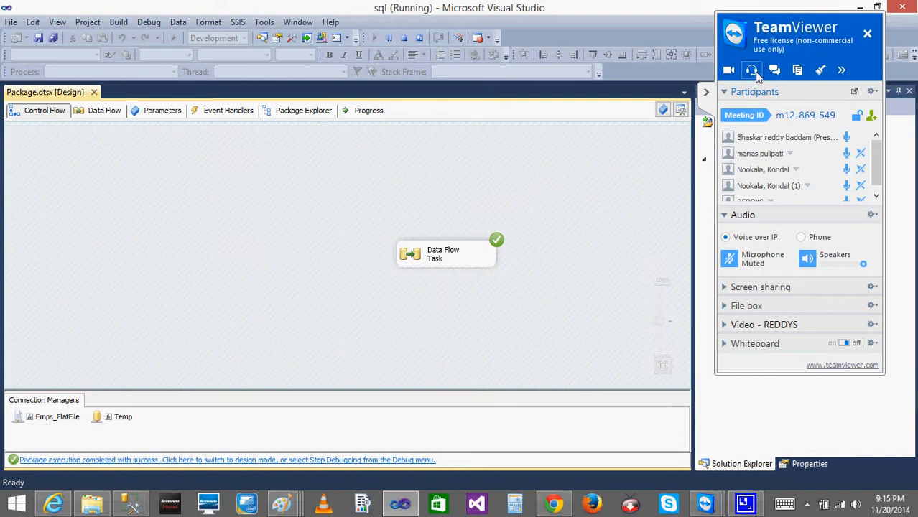
left_click(707, 94)
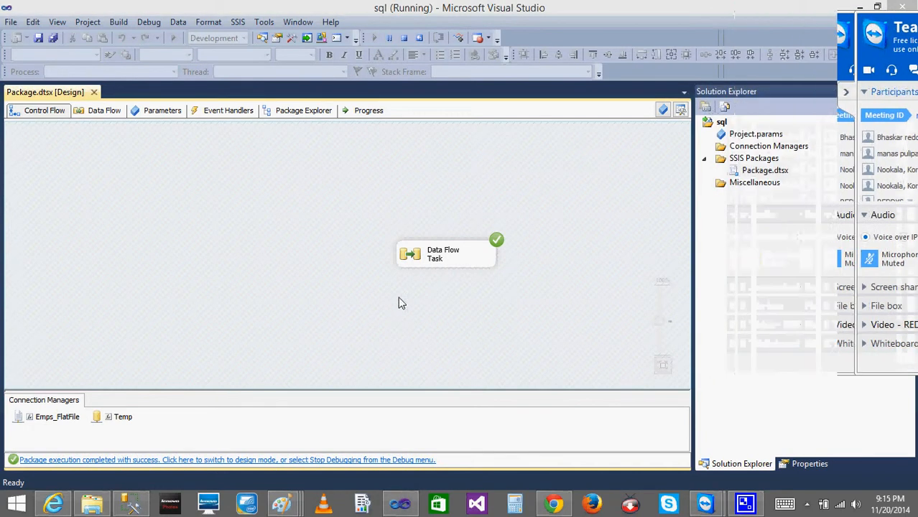
- Inspect the executed data flow, then check the Dev and QA folders under TestSSISFiles in File Explorer for output files
double_click(435, 258)
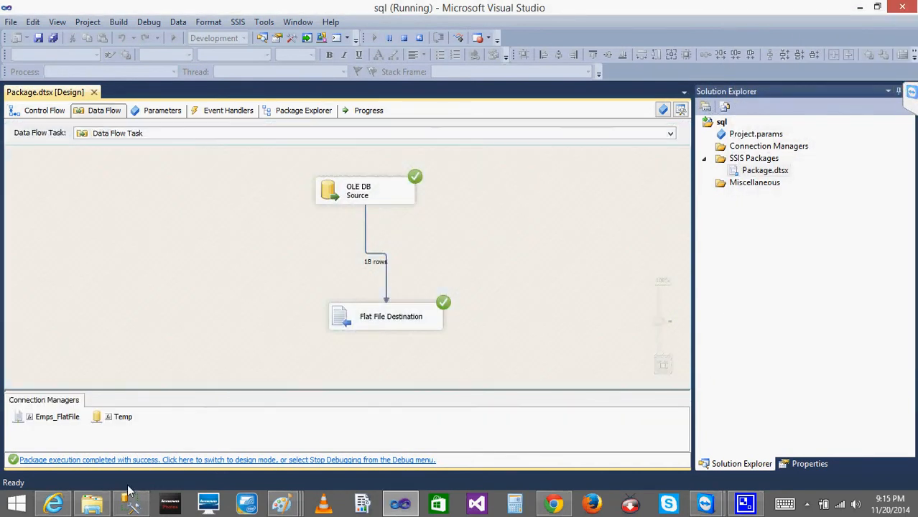
left_click(93, 506)
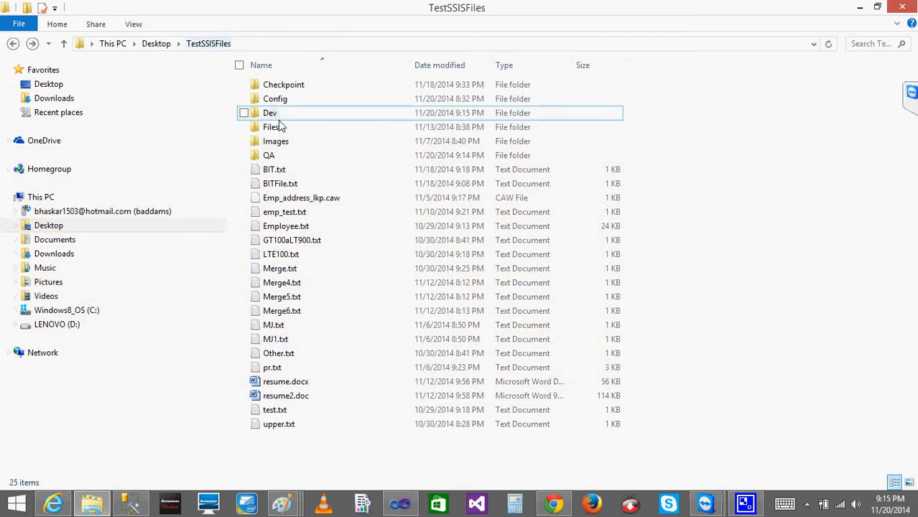
double_click(271, 115)
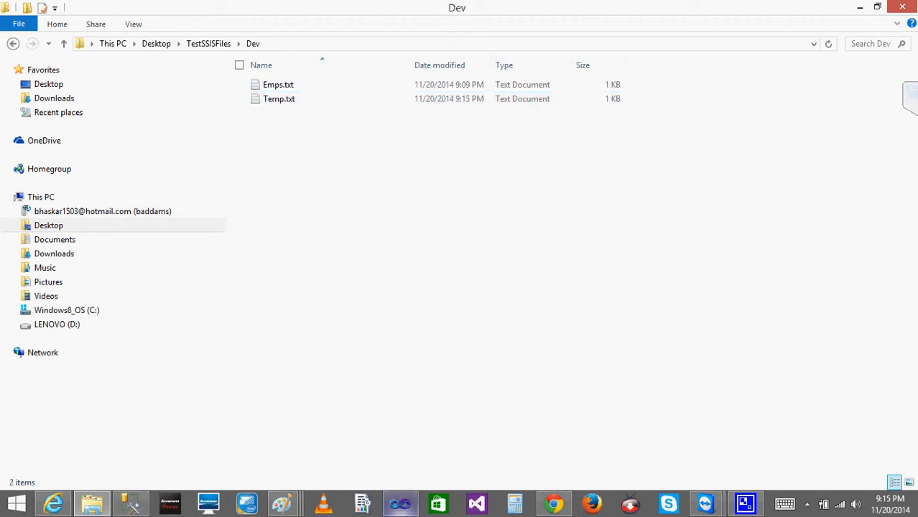
left_click(400, 504)
left_click(92, 508)
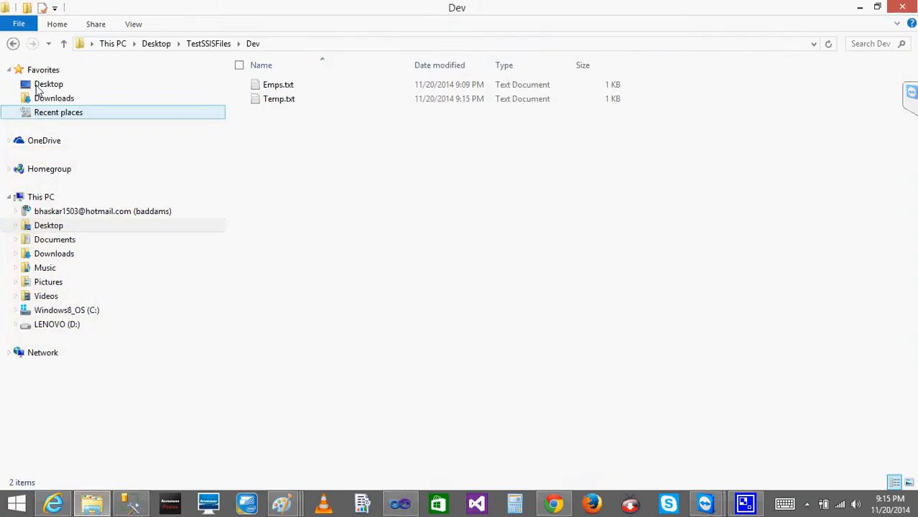
left_click(12, 43)
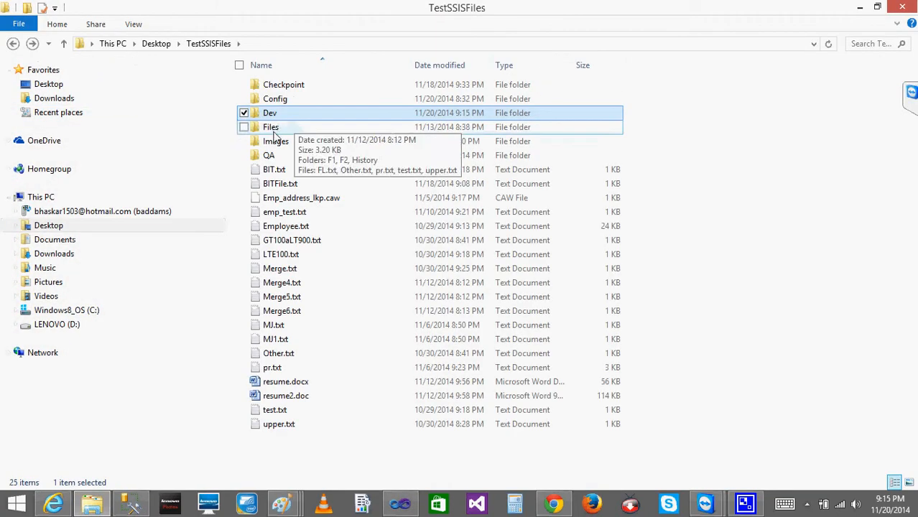
double_click(274, 154)
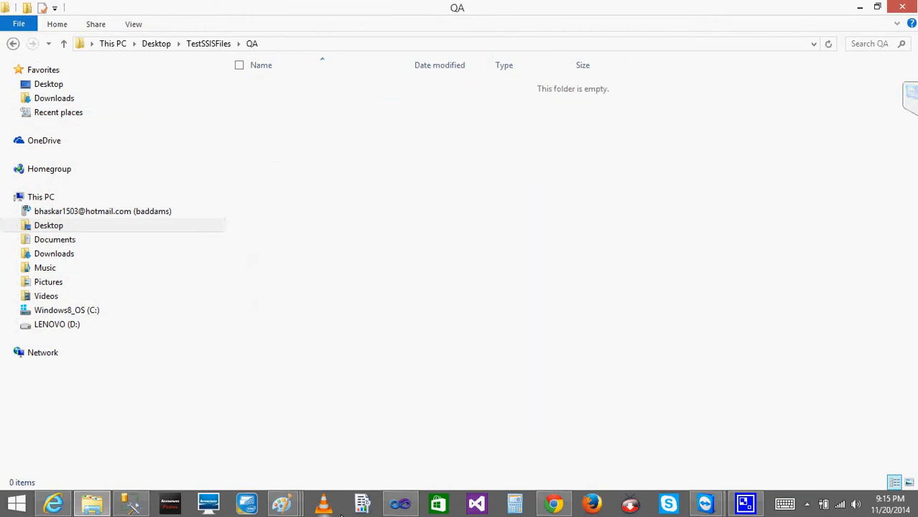
- Return to Visual Studio, stop debugging, and run the package under the test configuration
left_click(400, 504)
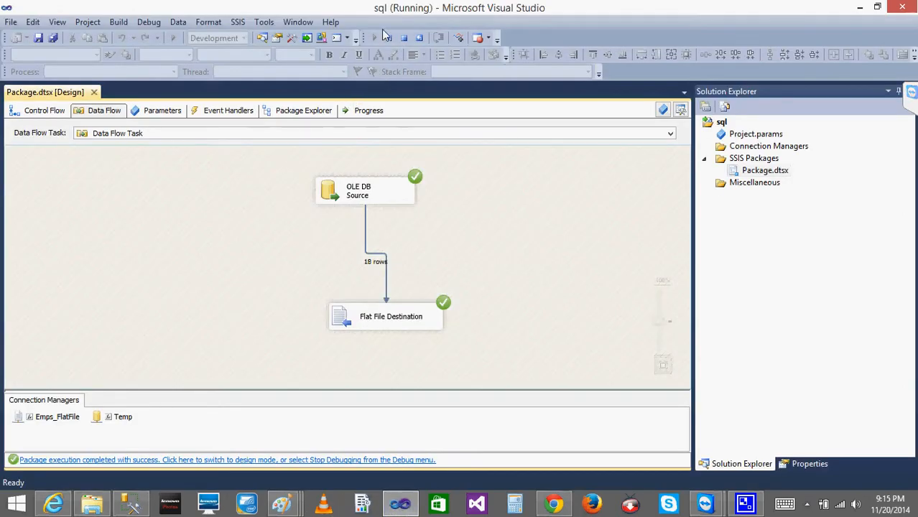
left_click(405, 40)
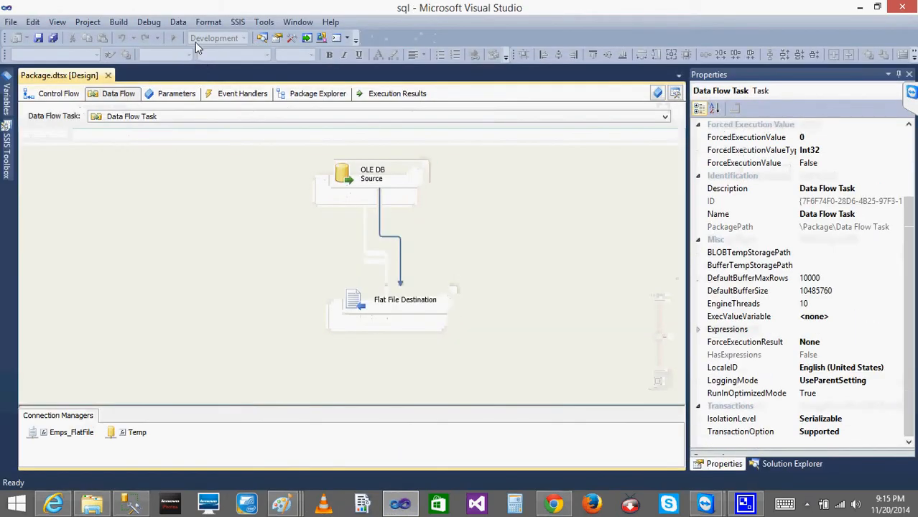
left_click(232, 38)
left_click(204, 65)
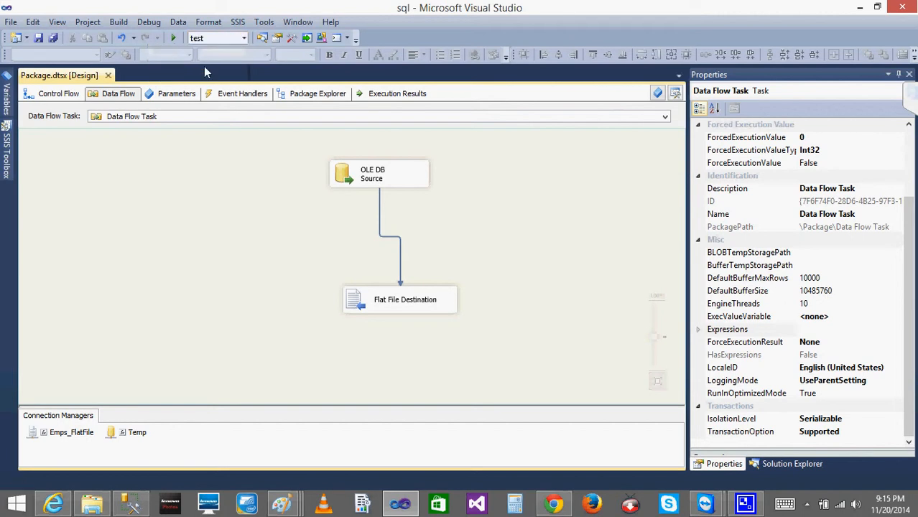
left_click(172, 40)
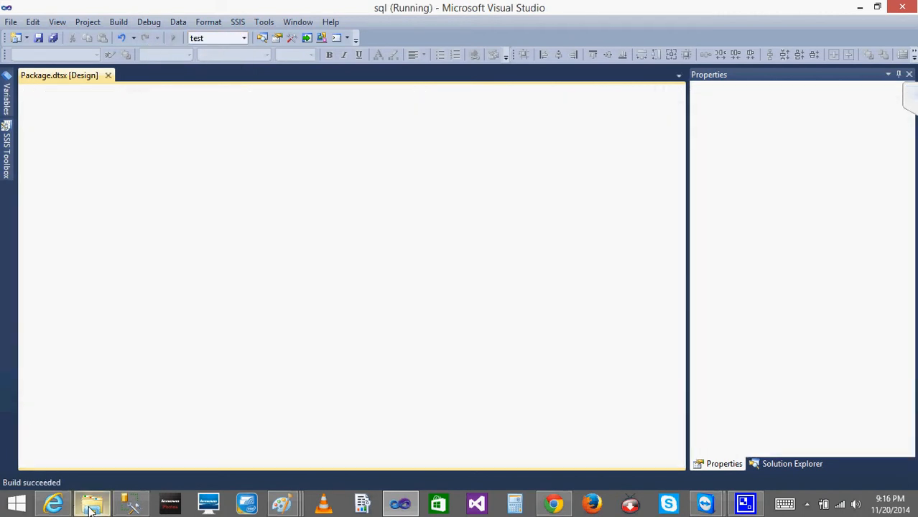
- Check the QA folder in File Explorer for the output file, and stop debugging in Visual Studio
left_click(92, 506)
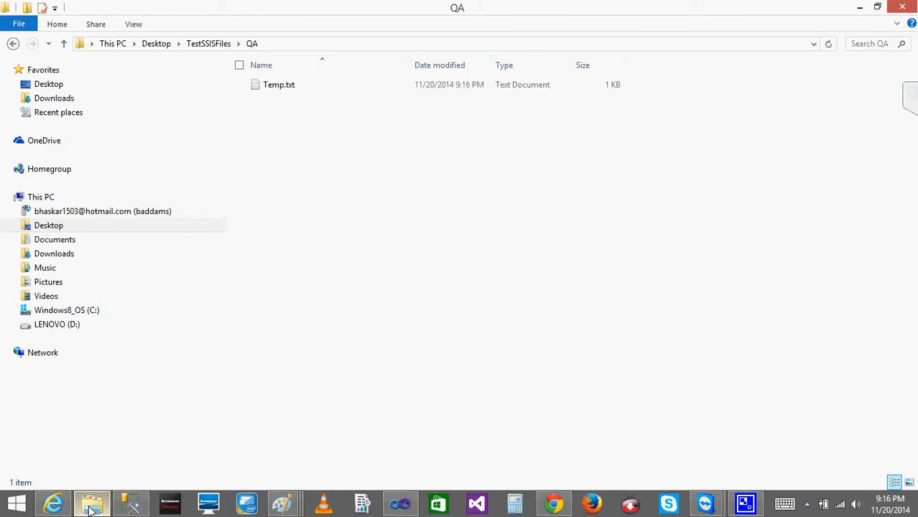
left_click(400, 504)
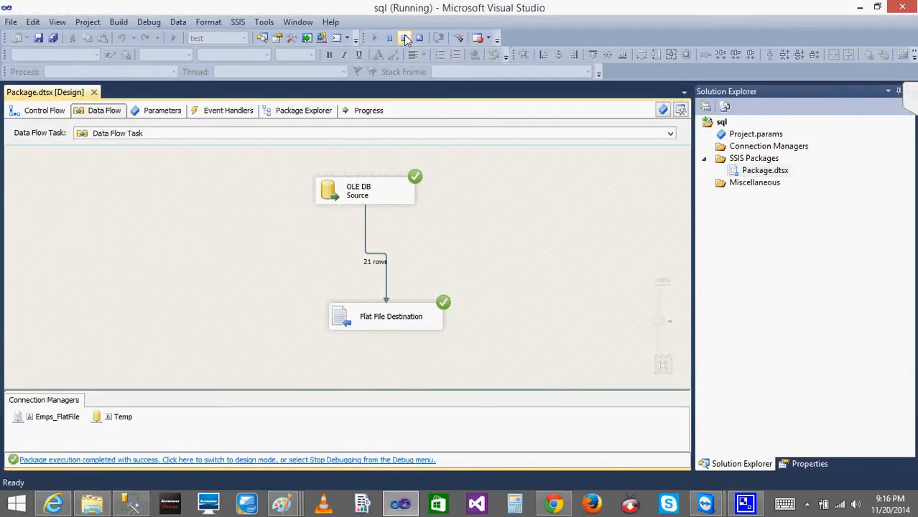
left_click(403, 37)
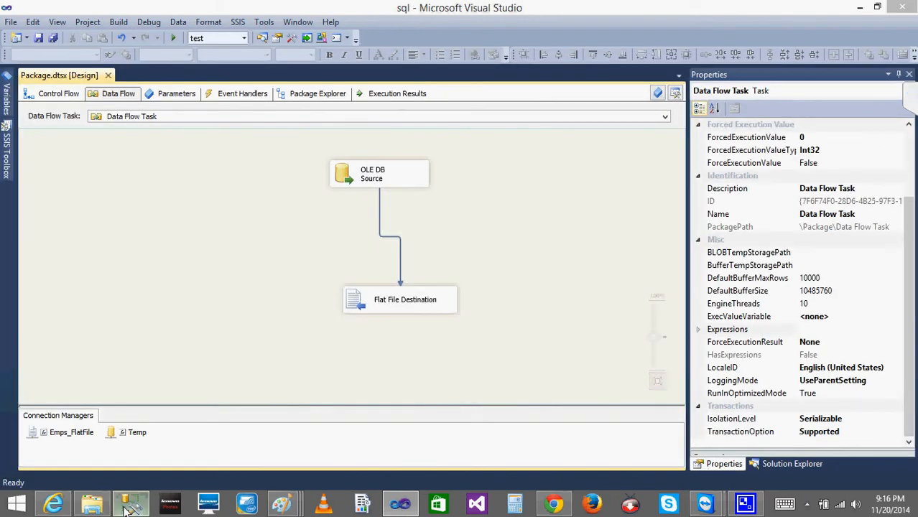
- In SQL Server Management Studio, add a Path variable to the Dev environment with the TestSSISFiles\Dev folder path as its value
left_click(131, 504)
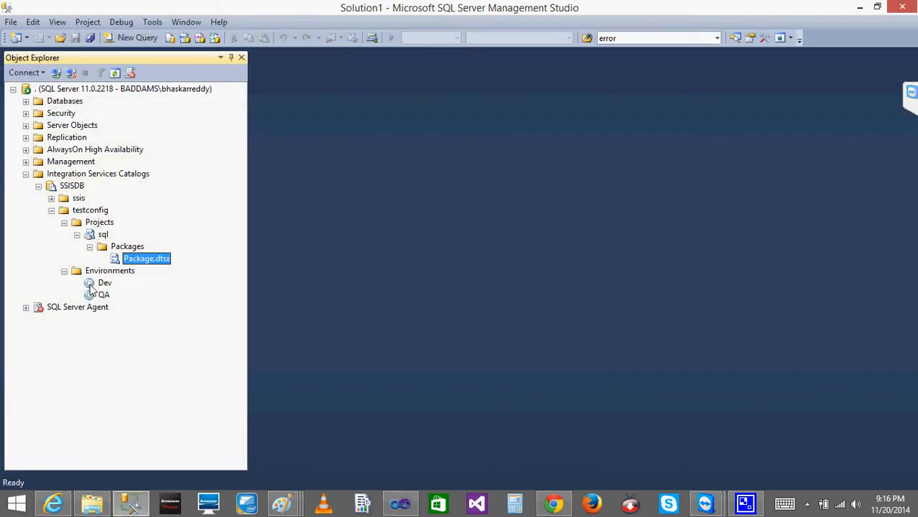
right_click(91, 286)
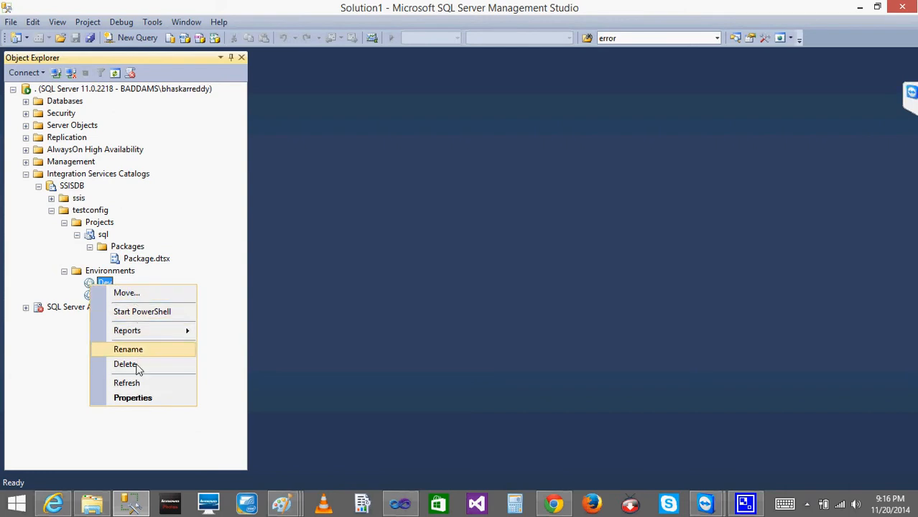
left_click(131, 399)
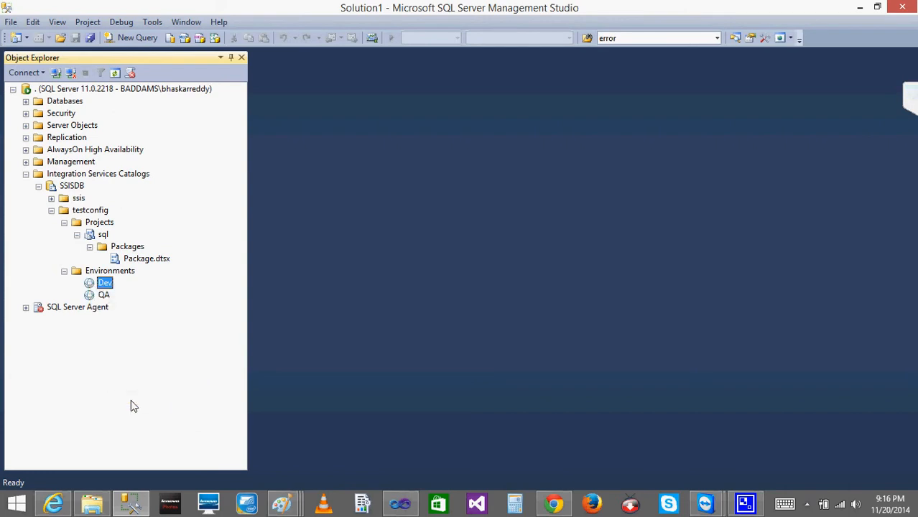
left_click(260, 141)
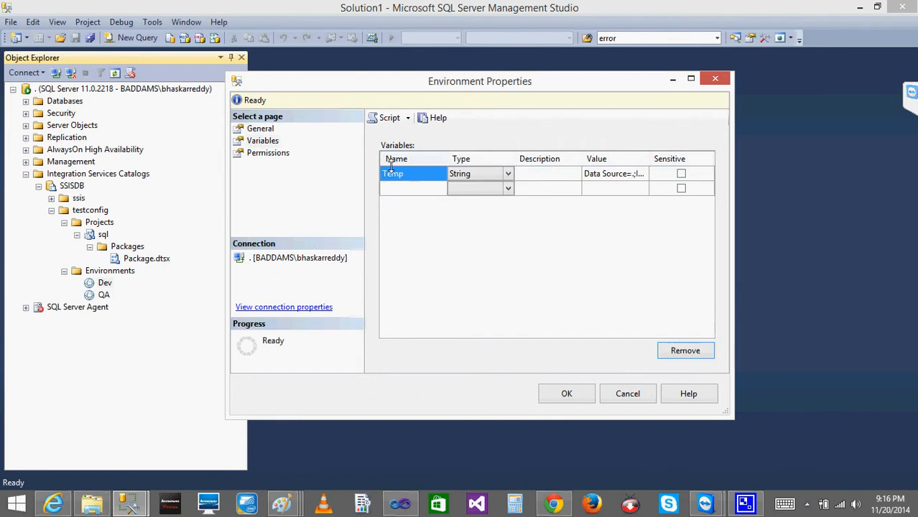
left_click(403, 188)
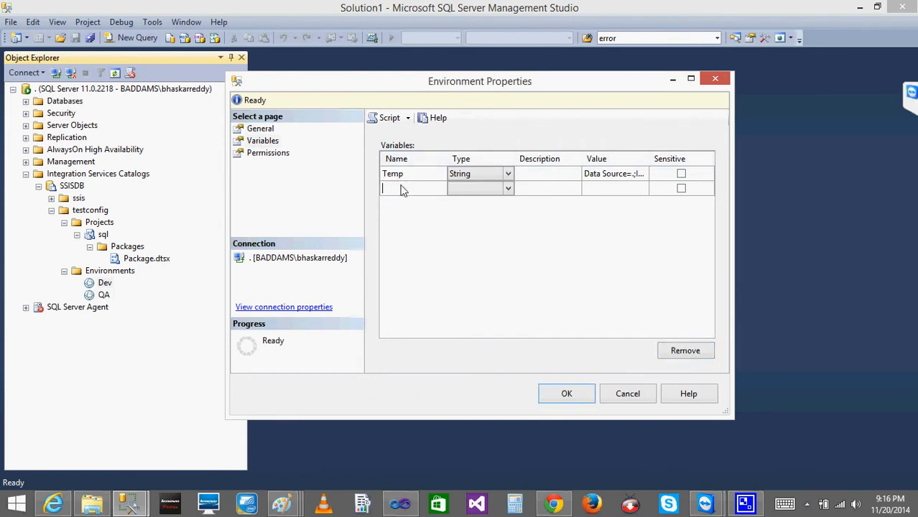
type("Path")
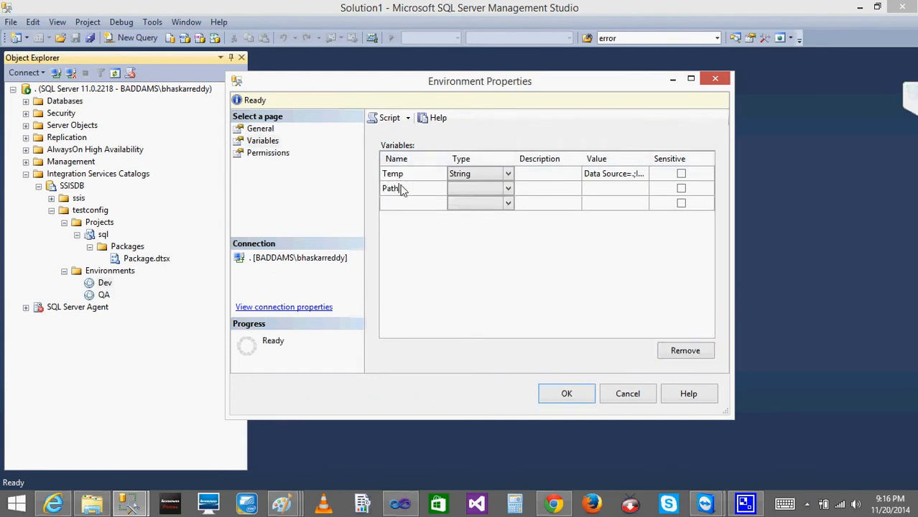
left_click(607, 188)
key("ctrl+v")
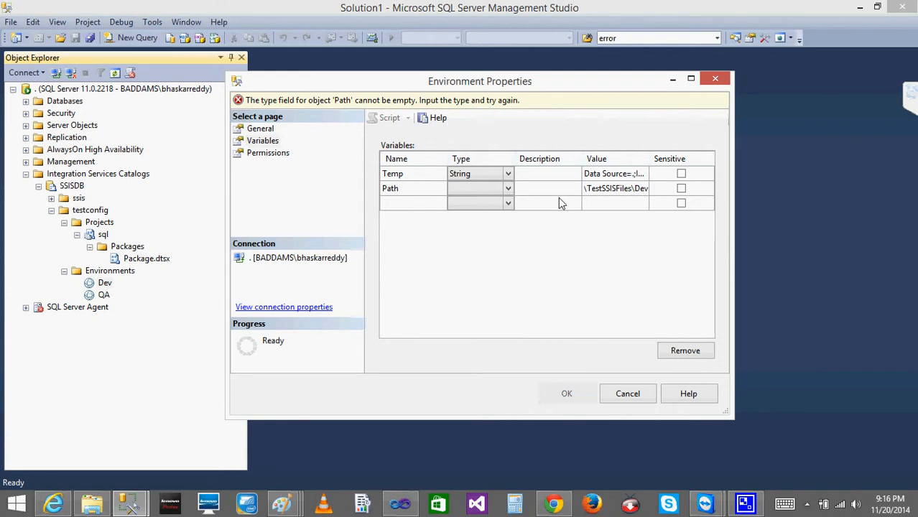
- Set the Dev environment's Path variable type to String and save the environment properties
left_click(508, 194)
left_click(507, 194)
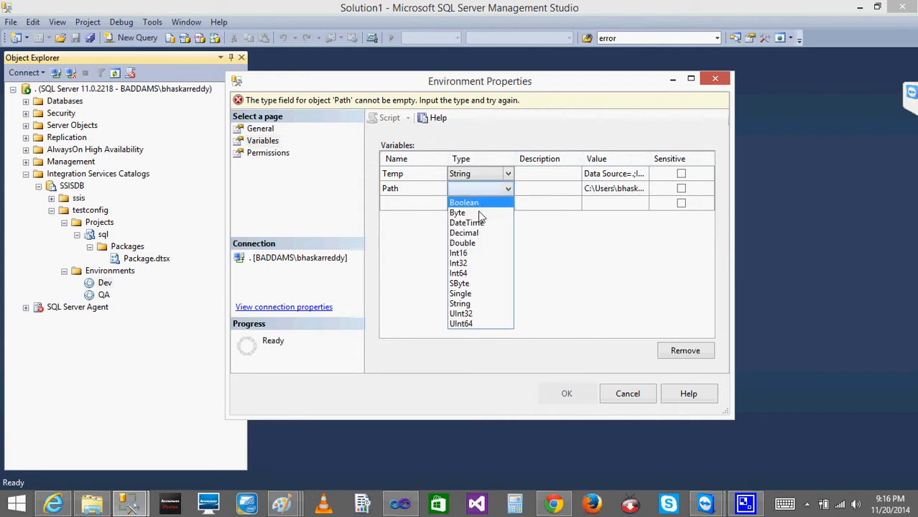
left_click(465, 306)
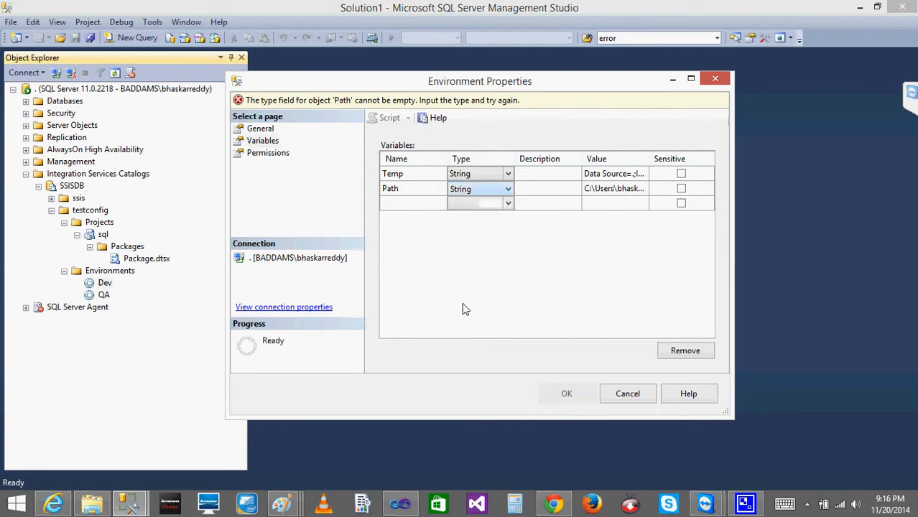
left_click(572, 394)
left_click(563, 187)
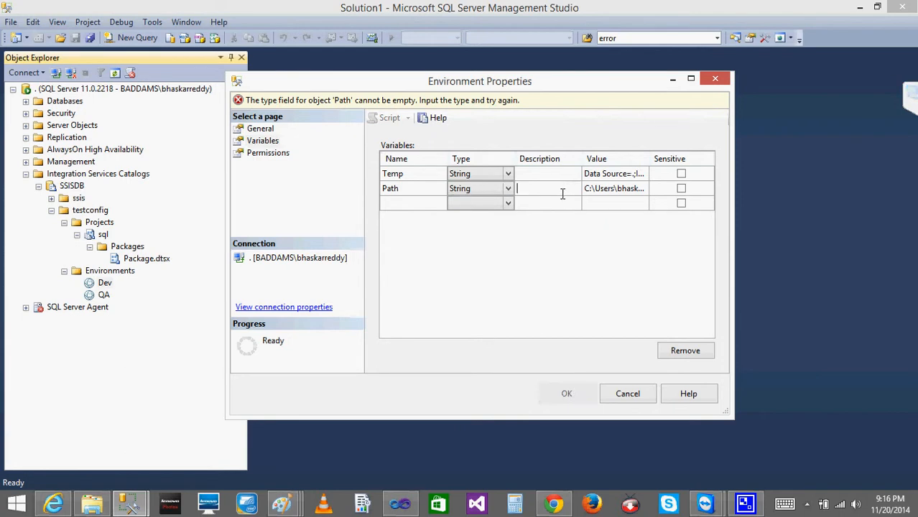
left_click(568, 393)
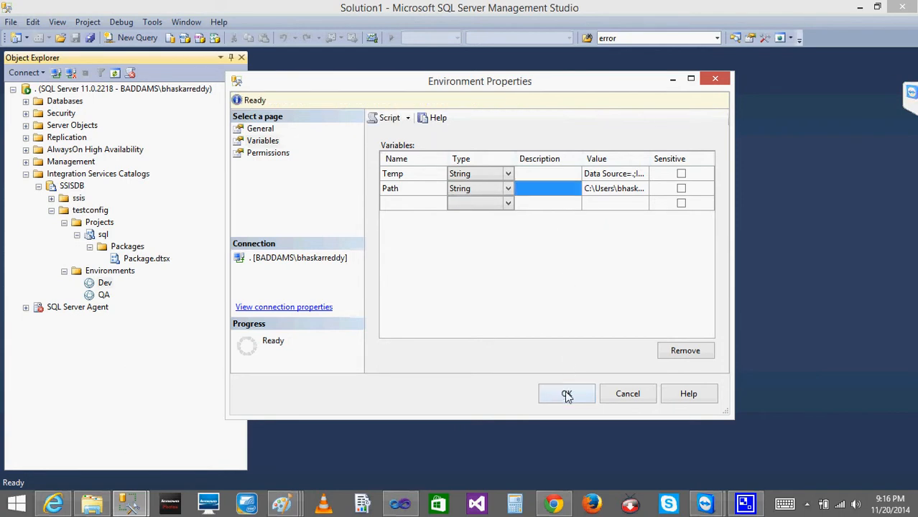
- Add a variable named Path of type String to the QA environment
double_click(103, 296)
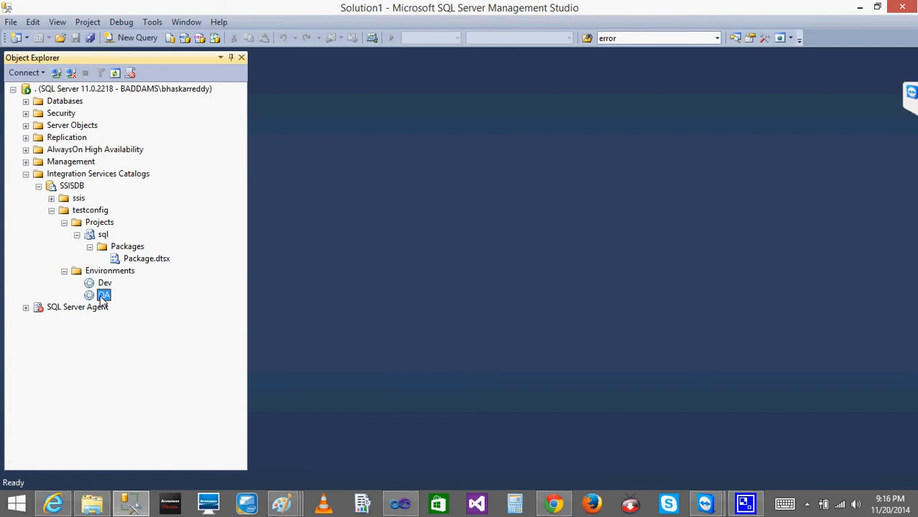
left_click(263, 141)
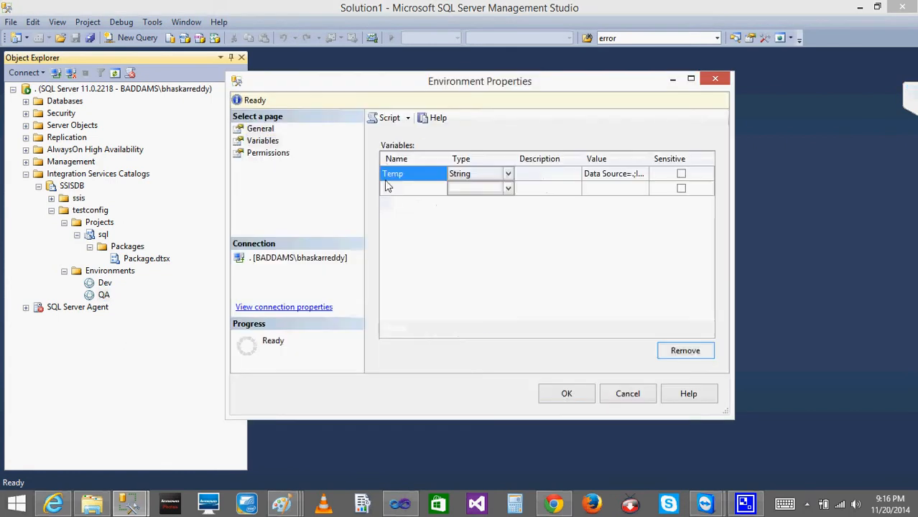
left_click(394, 190)
type("Path")
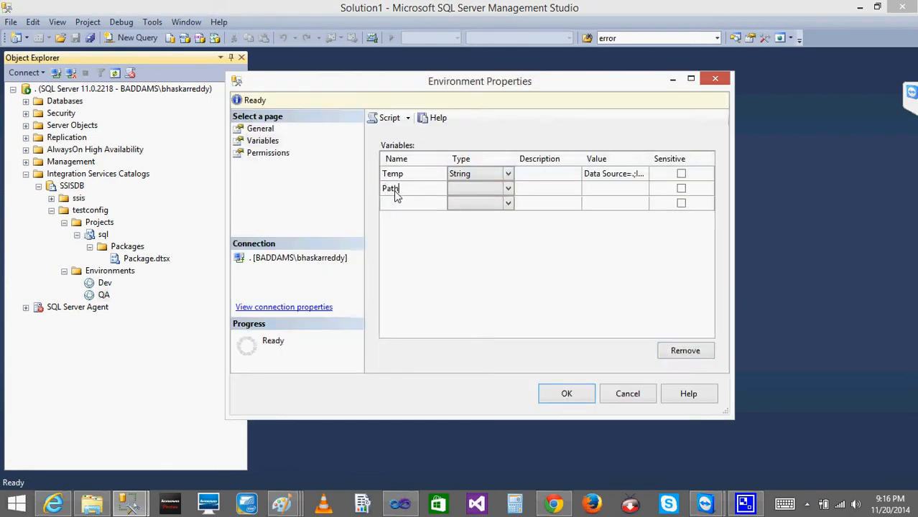
left_click(508, 188)
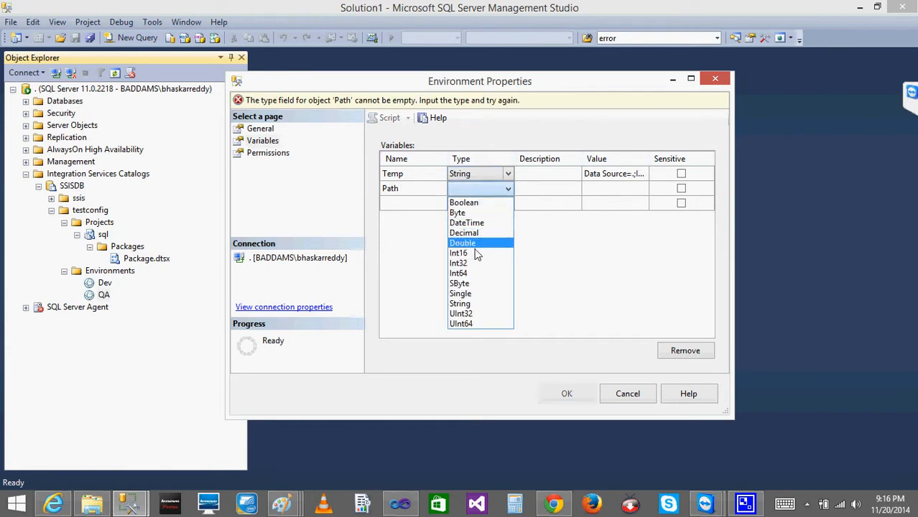
left_click(472, 304)
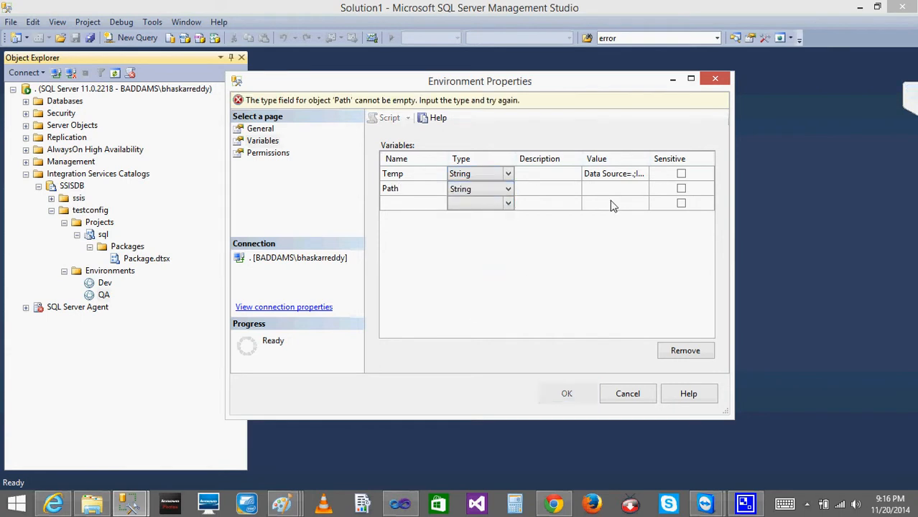
- Set the QA environment's Path value to the TestSSISFiles\QA folder path and save the environment properties
left_click(606, 191)
type("\\TestSSISFiles\\Dev")
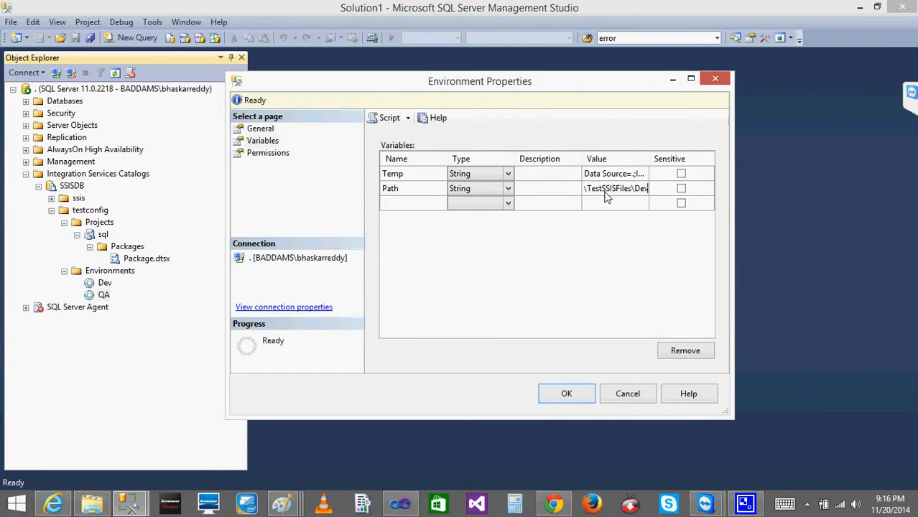
key("BackSpace")
key("BackSpace")
key("BackSpace")
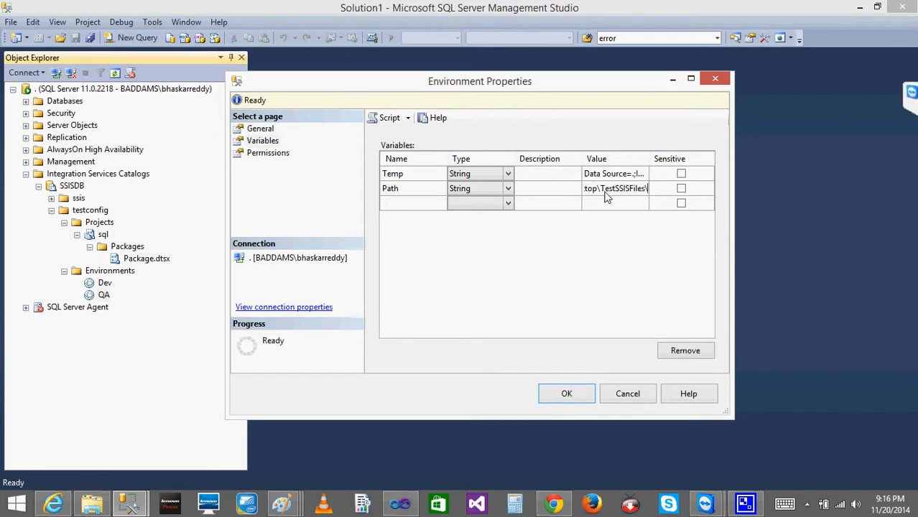
type("QA")
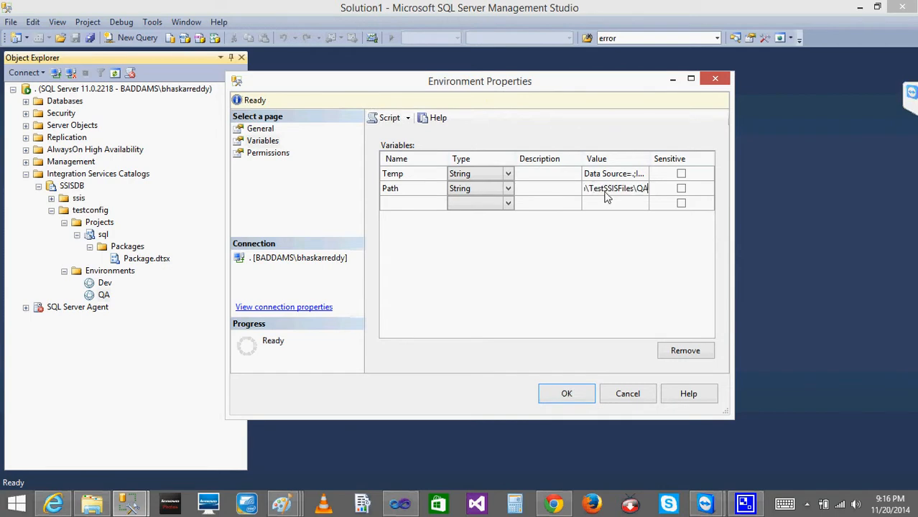
left_click(567, 392)
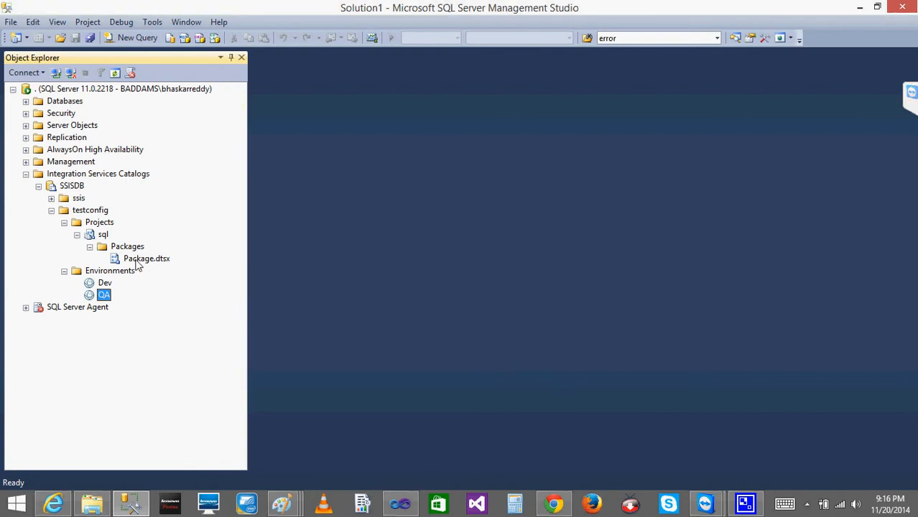
- View the general properties of the deployed Package.dtsx and close them without changes
double_click(138, 261)
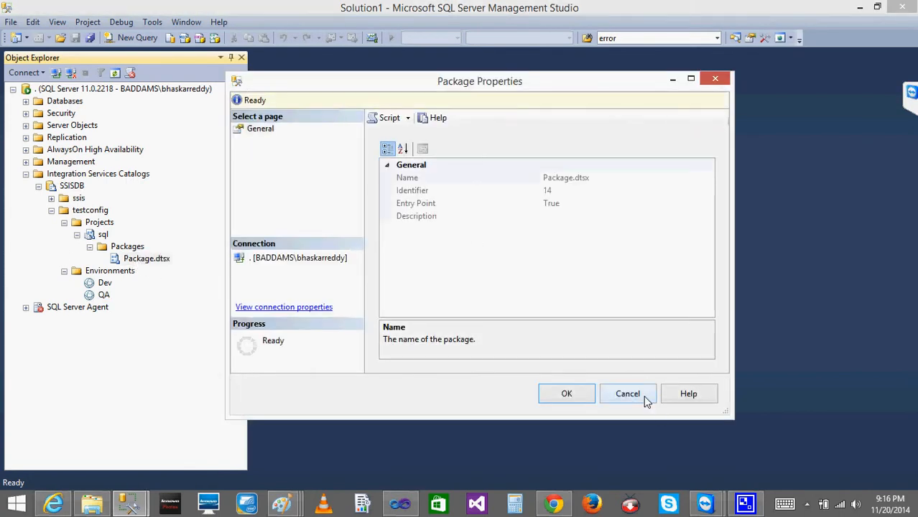
left_click(628, 394)
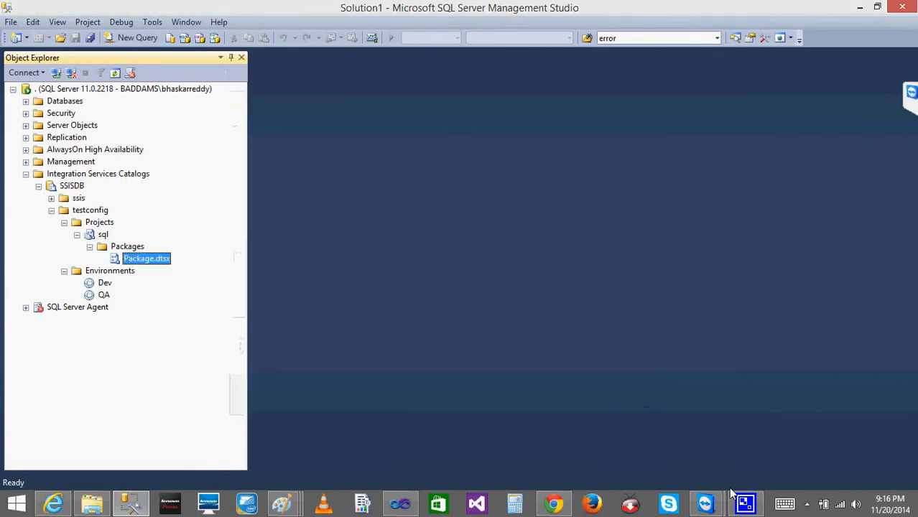
- In Visual Studio, start deploying the sql project with server "." and the catalog path /SSISDB/testconfig/sql as the destination
left_click(402, 507)
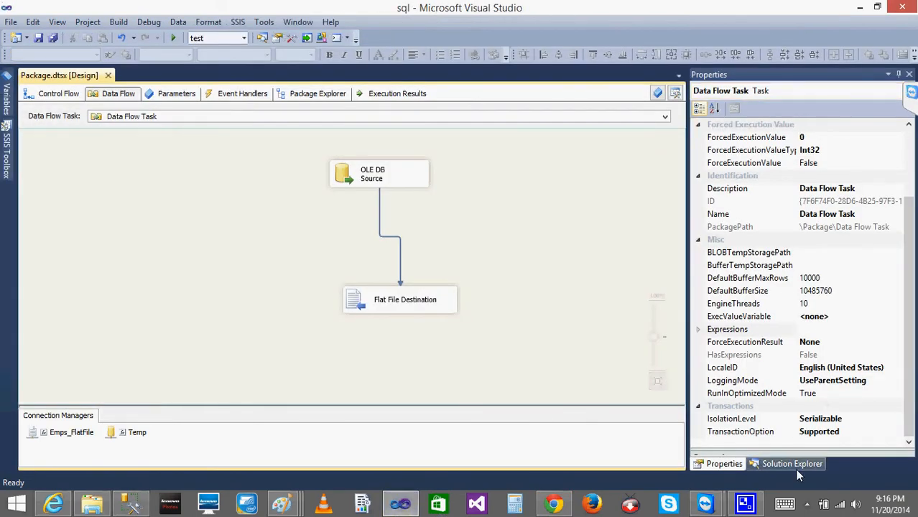
left_click(796, 470)
right_click(717, 106)
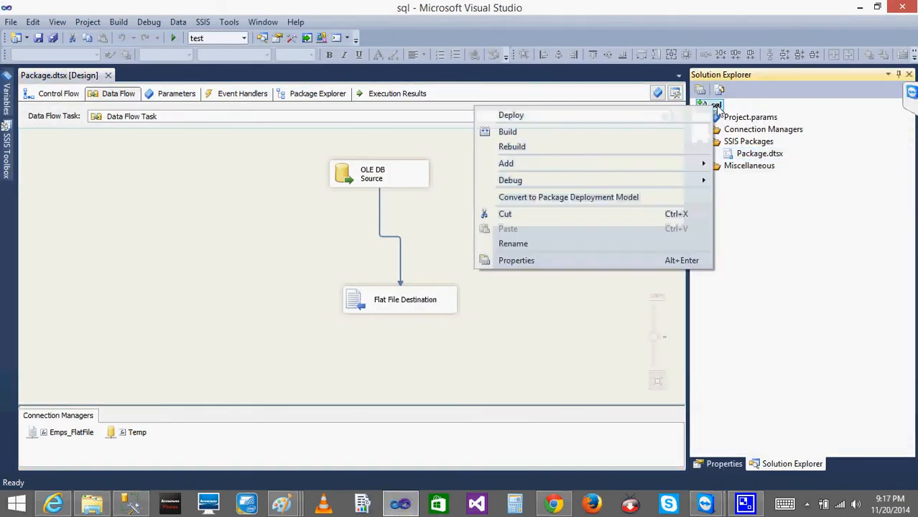
left_click(557, 115)
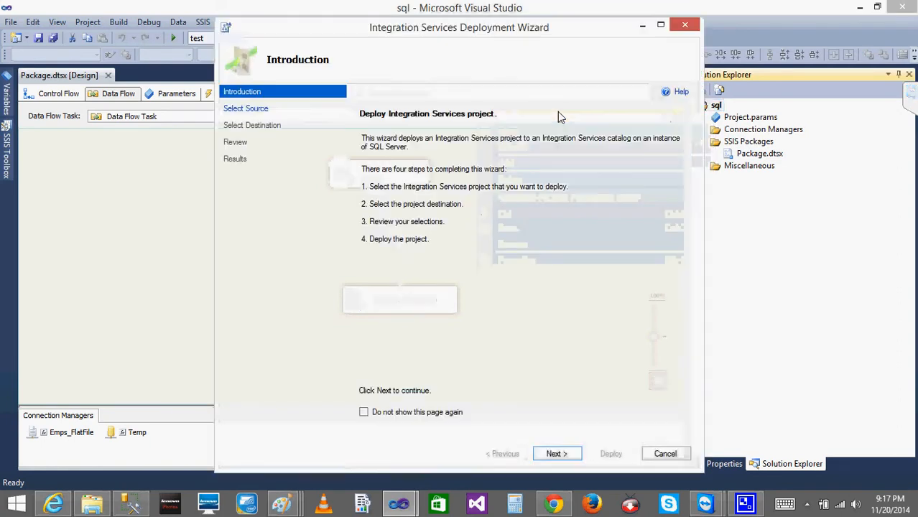
left_click(232, 115)
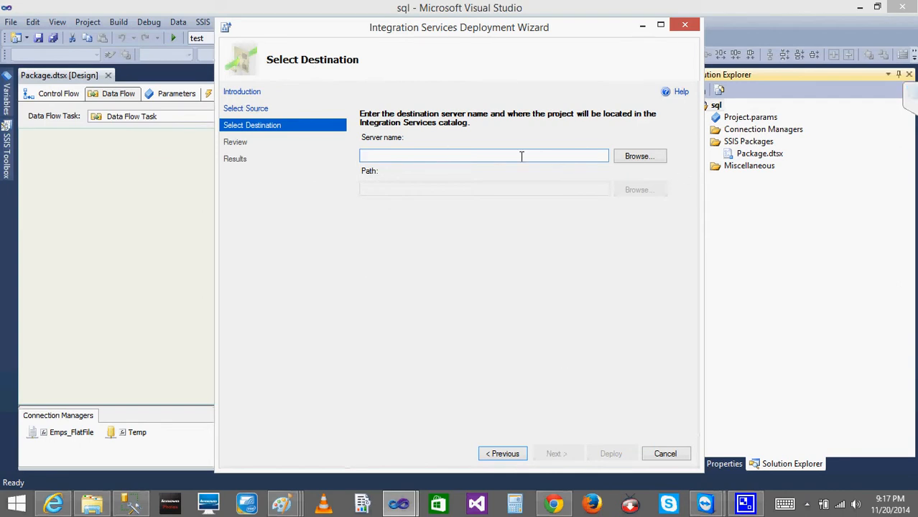
type(".")
left_click(461, 189)
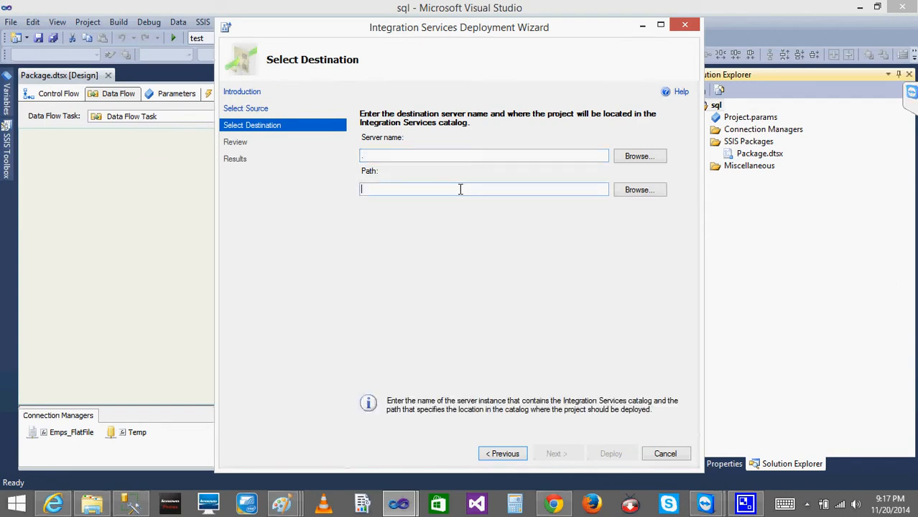
left_click(651, 191)
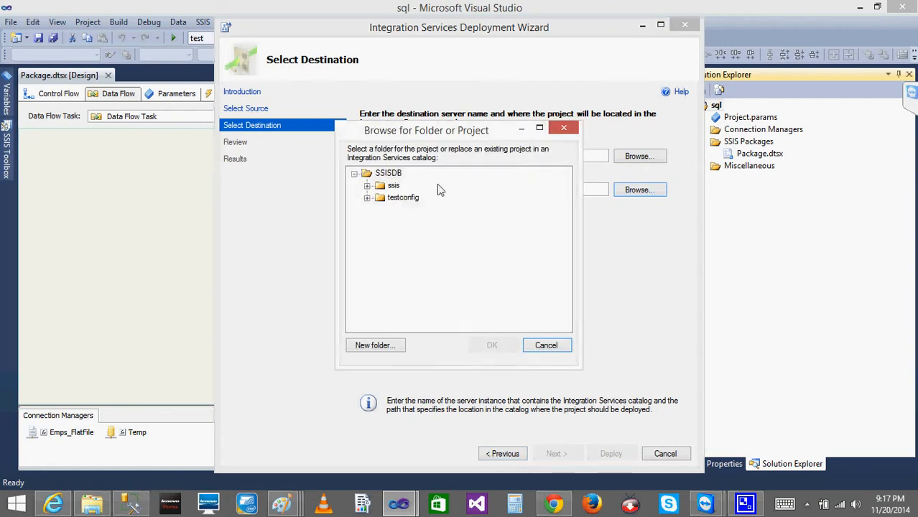
left_click(403, 198)
left_click(493, 346)
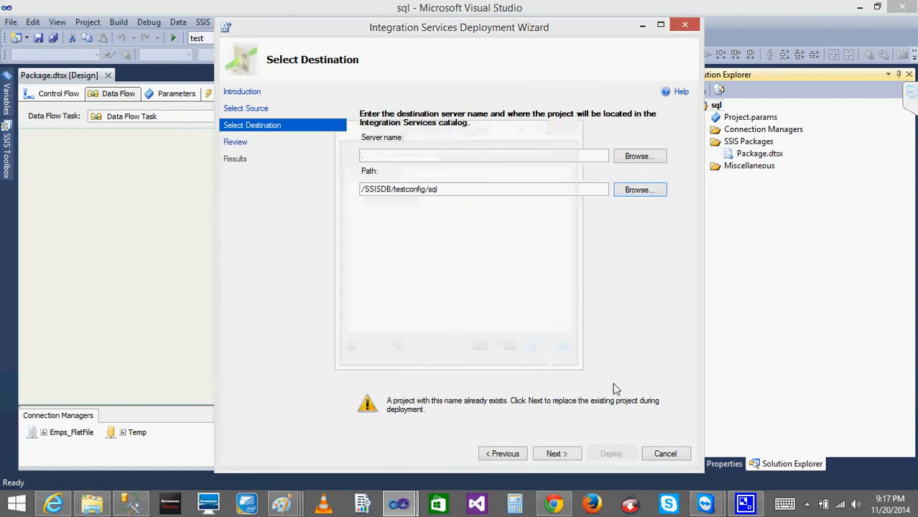
- Deploy the sql project over the existing one and close the deployment wizard
left_click(566, 454)
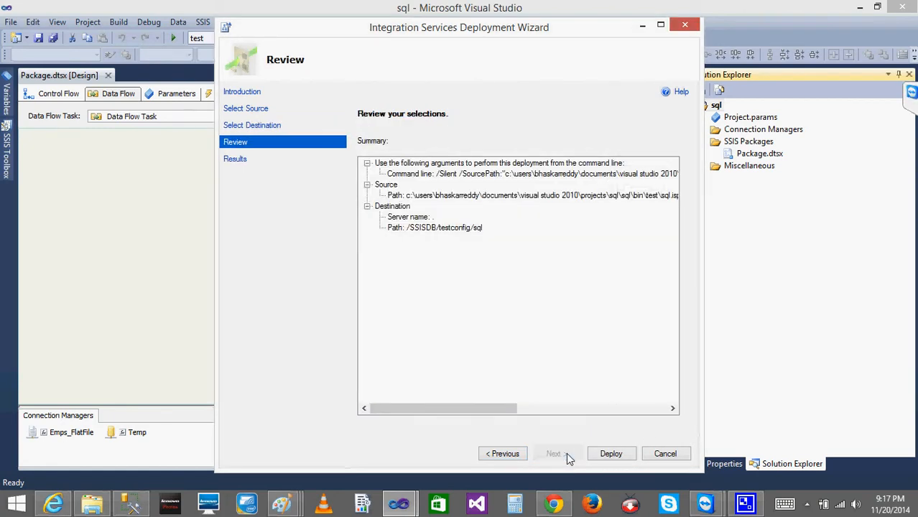
left_click(611, 454)
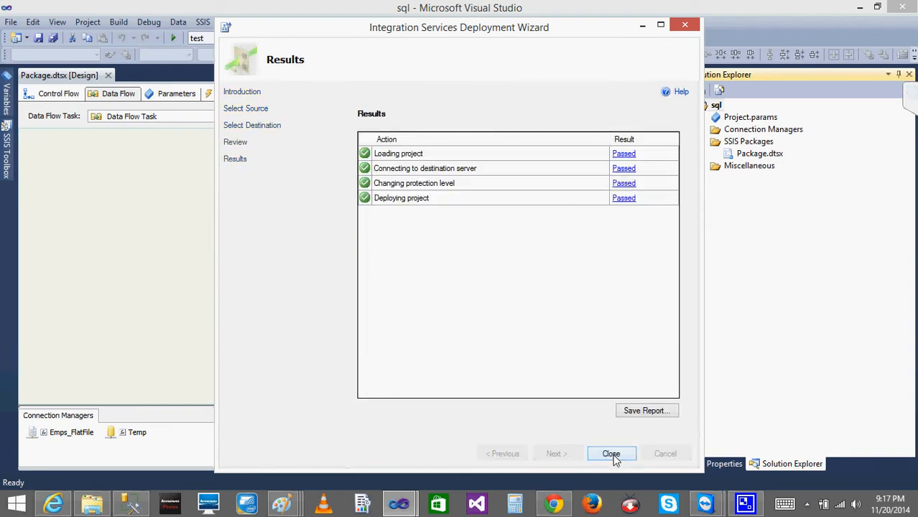
left_click(611, 454)
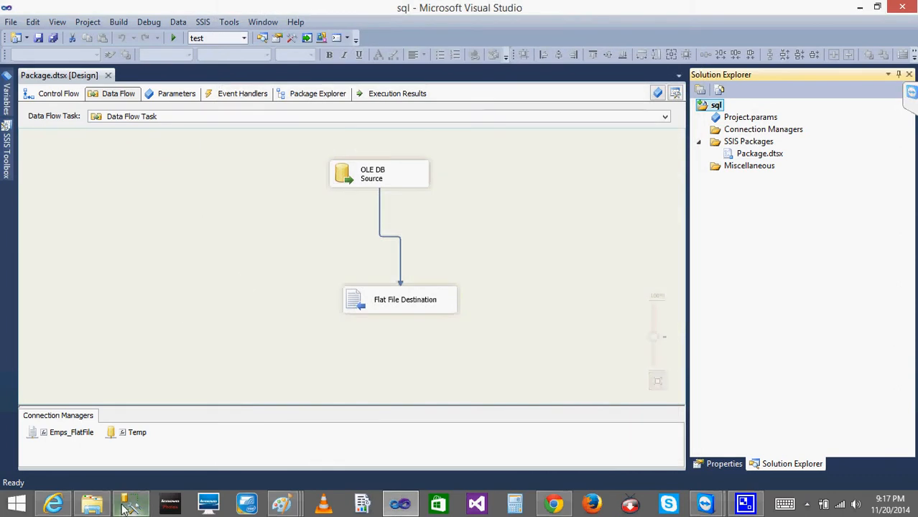
- In SQL Server Management Studio, check the environment references in the sql project's configuration and close it
left_click(125, 505)
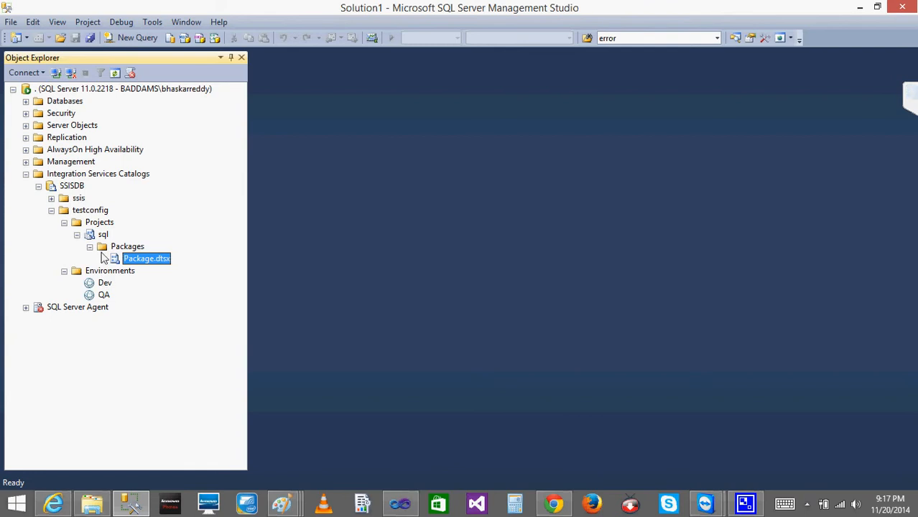
right_click(103, 237)
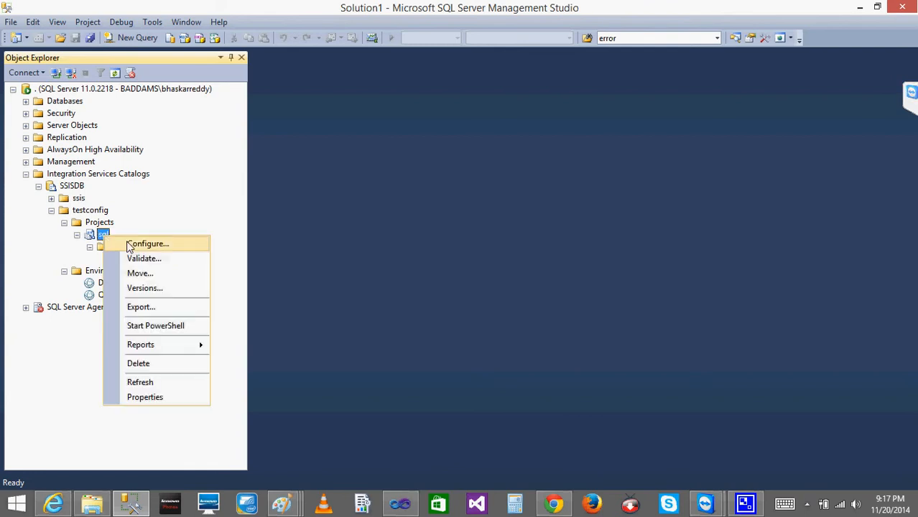
left_click(140, 242)
left_click(264, 141)
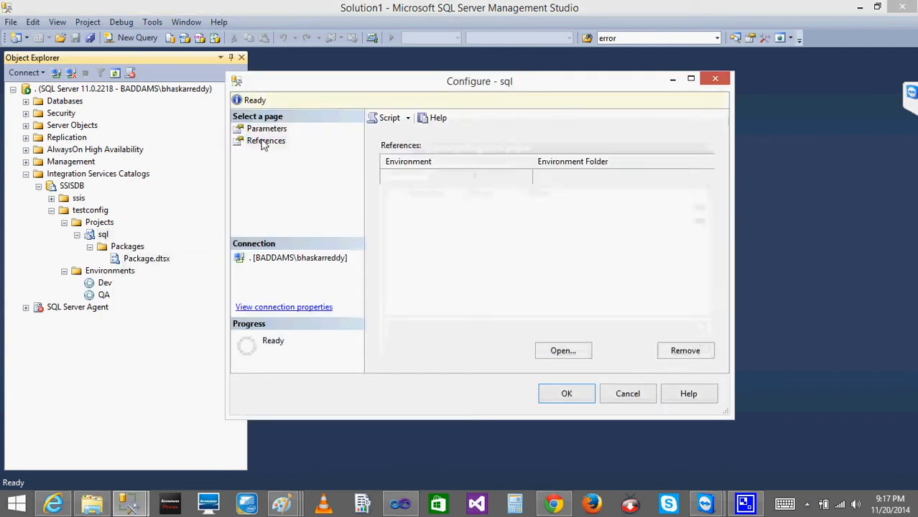
left_click(572, 397)
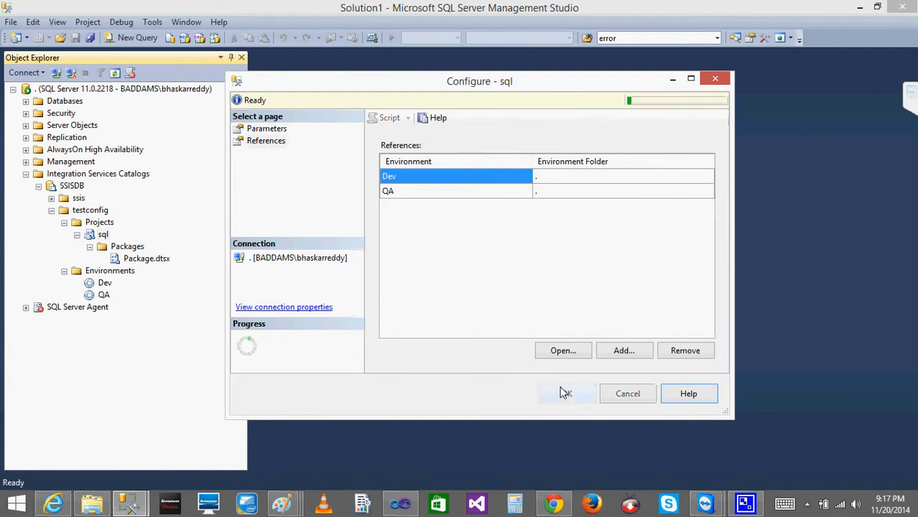
- Configure Package.dtsx so that its Path parameter uses the environment variable Path, and save the configuration
right_click(144, 262)
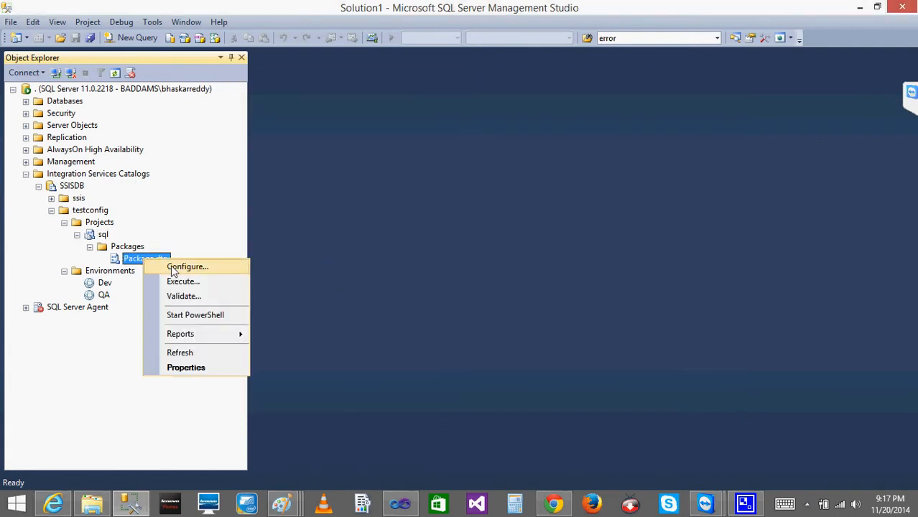
left_click(174, 266)
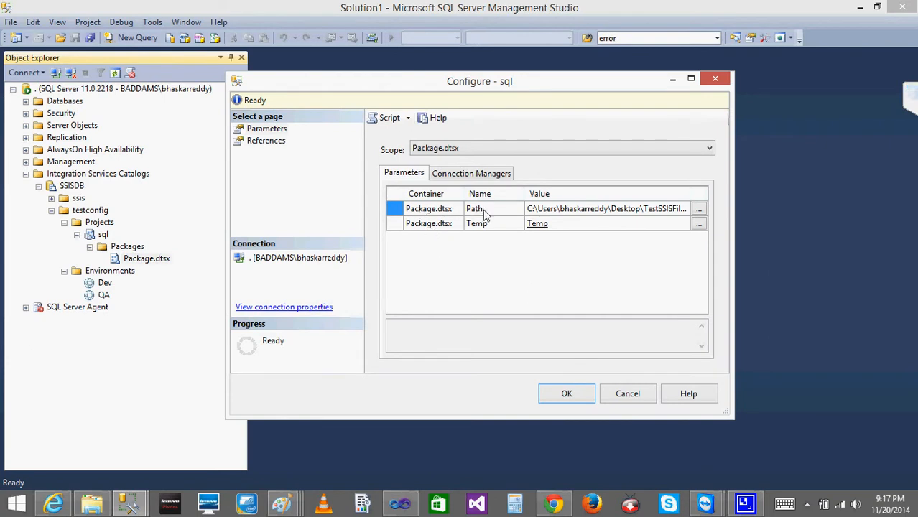
left_click(700, 209)
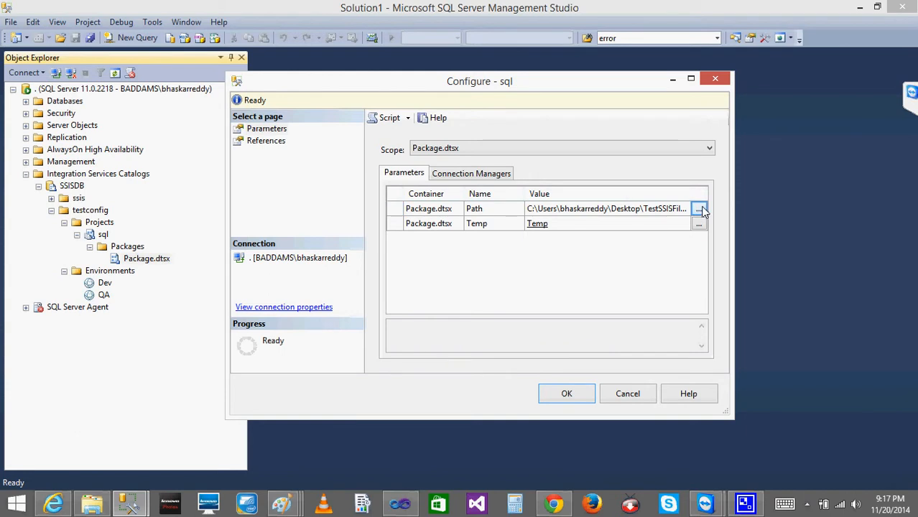
left_click(700, 210)
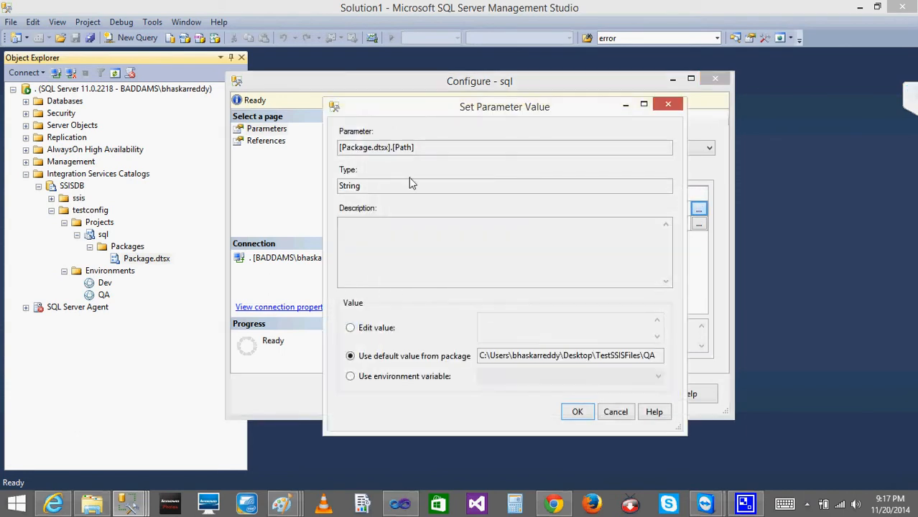
left_click(351, 377)
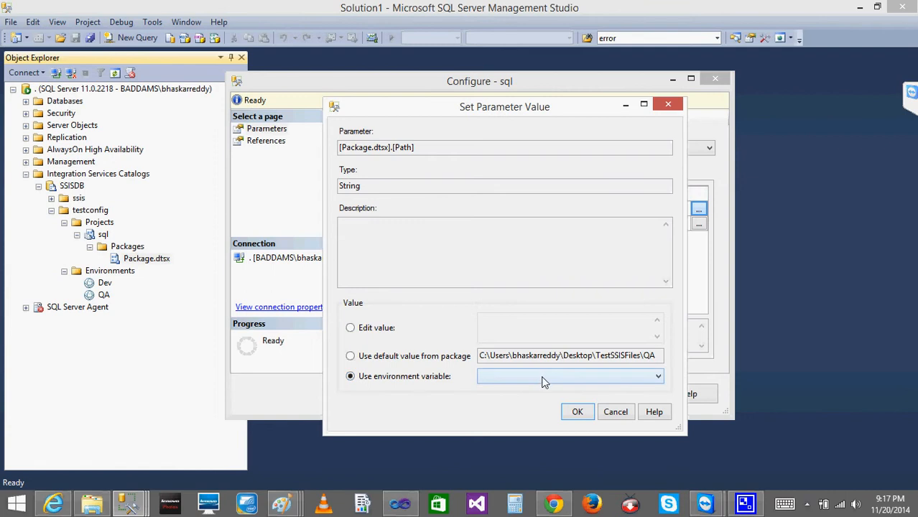
left_click(543, 383)
left_click(546, 399)
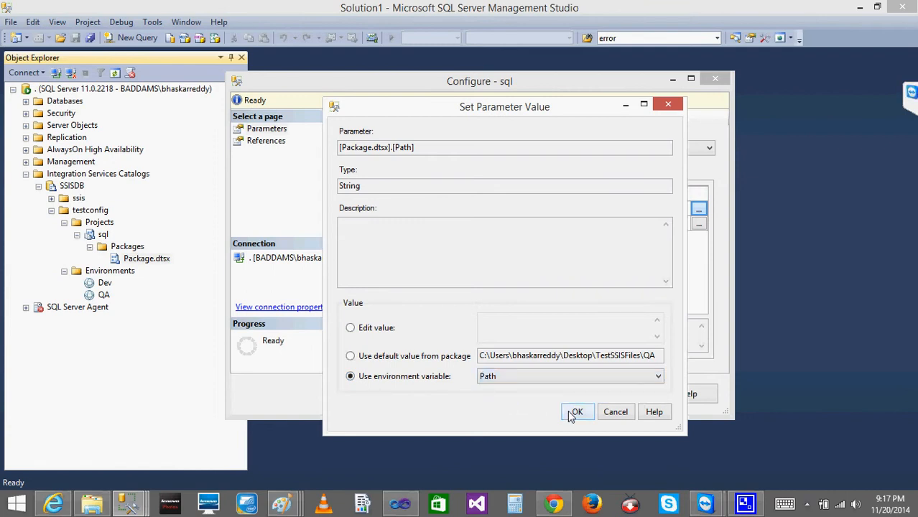
left_click(575, 413)
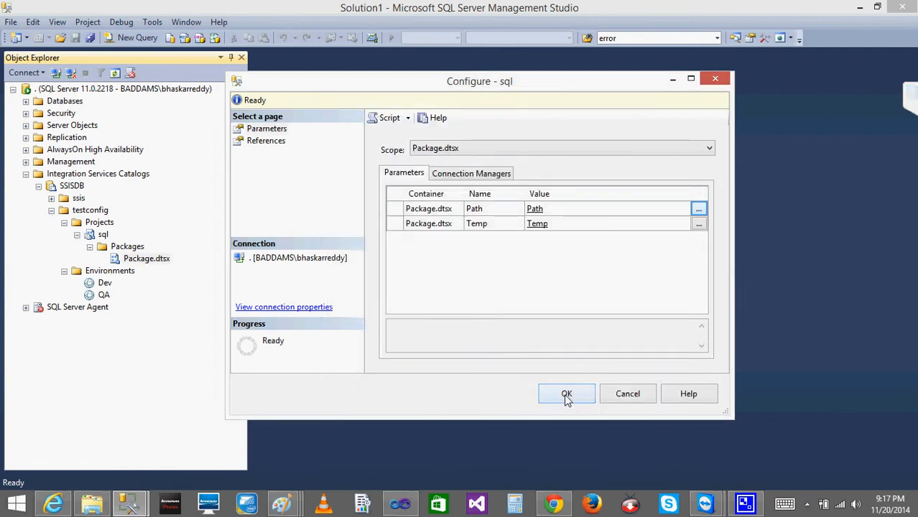
left_click(566, 395)
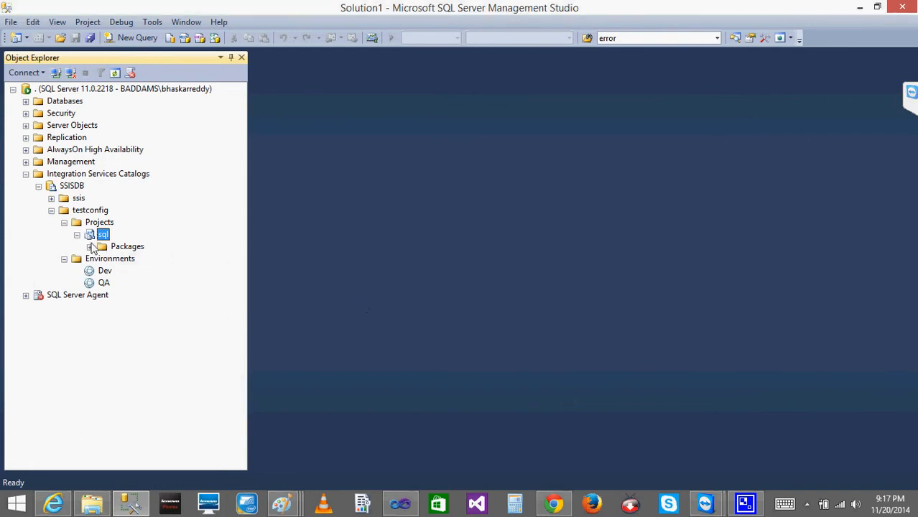
- Reopen the Package.dtsx configuration to check the values mapped to its Path and Temp parameters
left_click(90, 247)
right_click(132, 262)
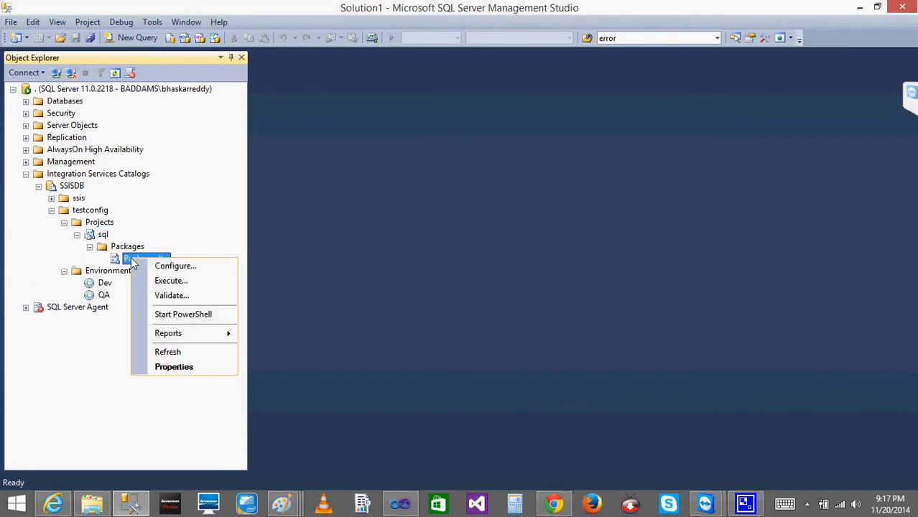
left_click(171, 267)
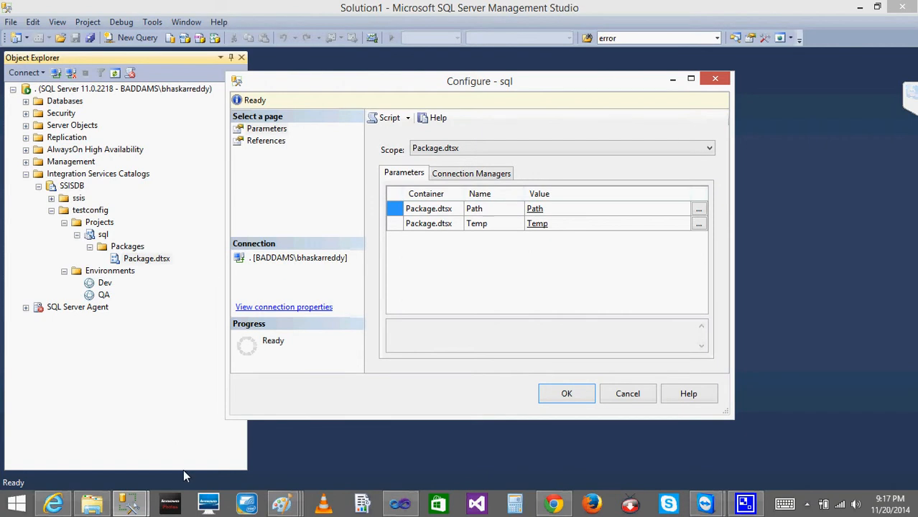
- In File Explorer, delete Temp.txt from the TestSSISFiles\Dev folder
left_click(92, 503)
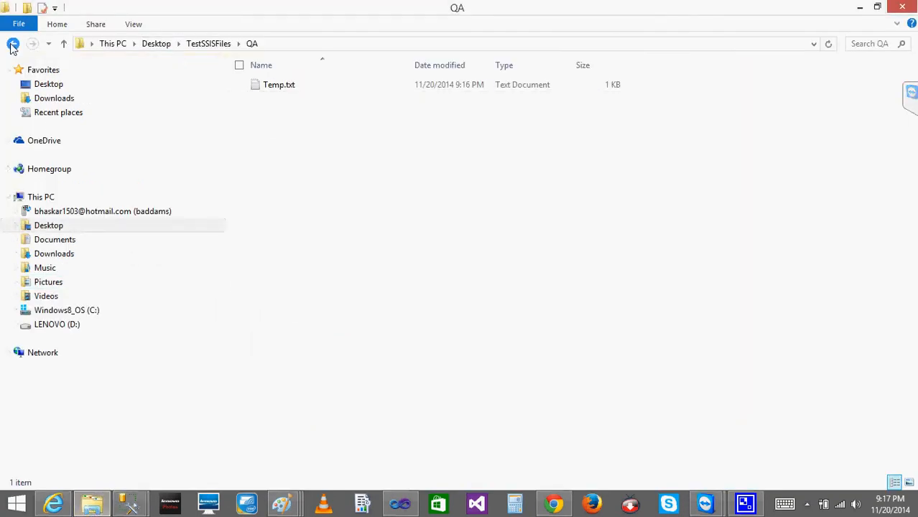
left_click(12, 44)
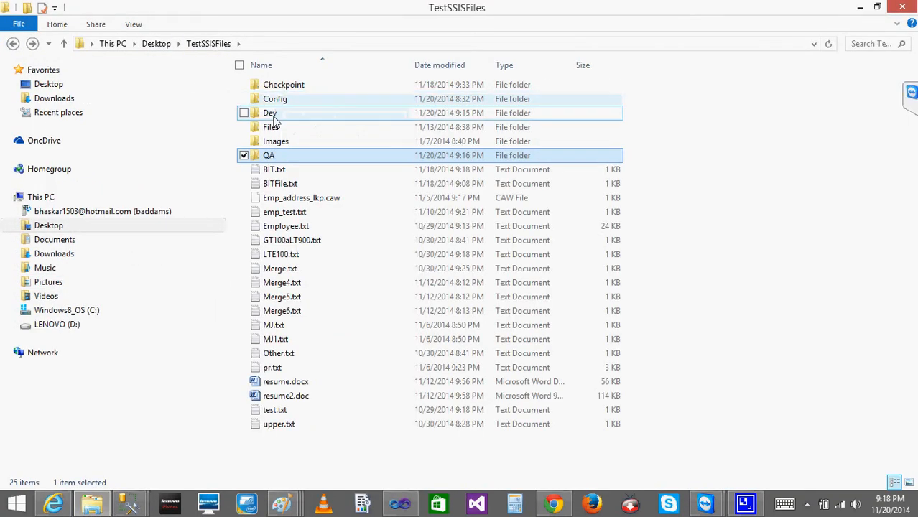
double_click(273, 117)
left_click(281, 101)
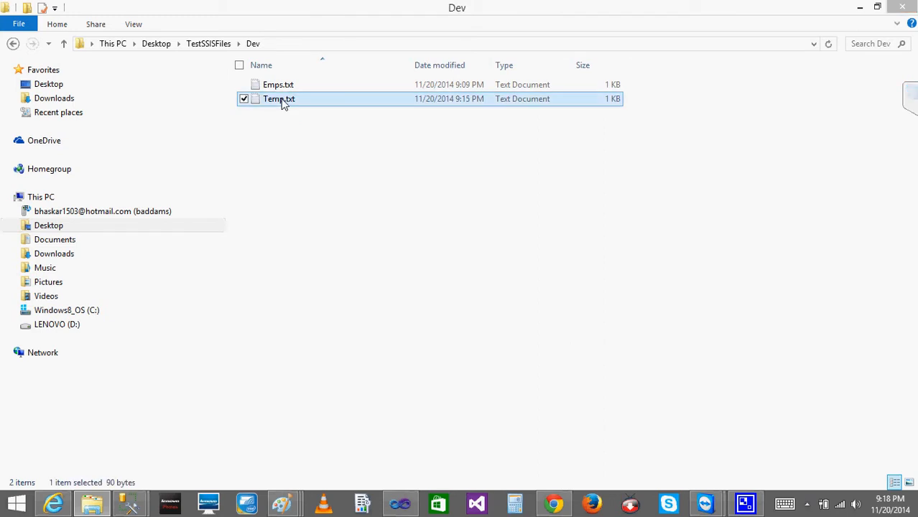
key("Delete")
- Delete Temp.txt from the TestSSISFiles\QA folder
left_click(12, 44)
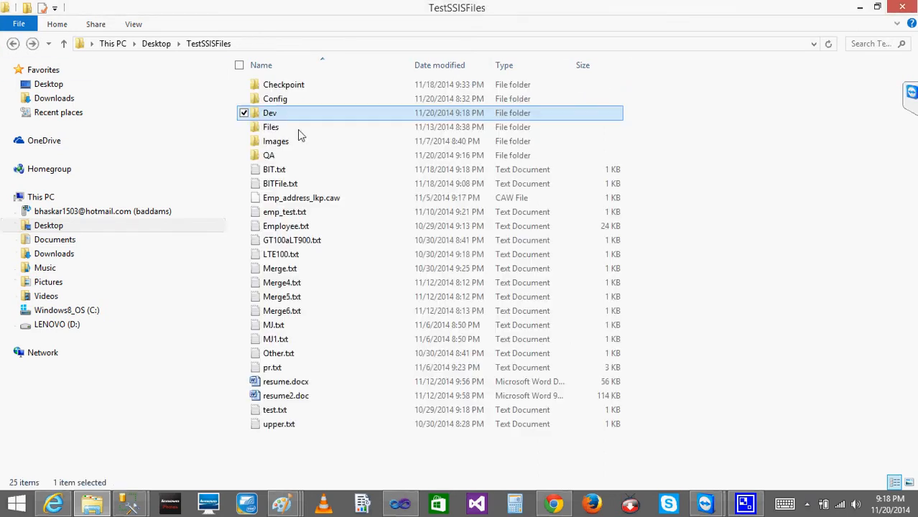
double_click(268, 155)
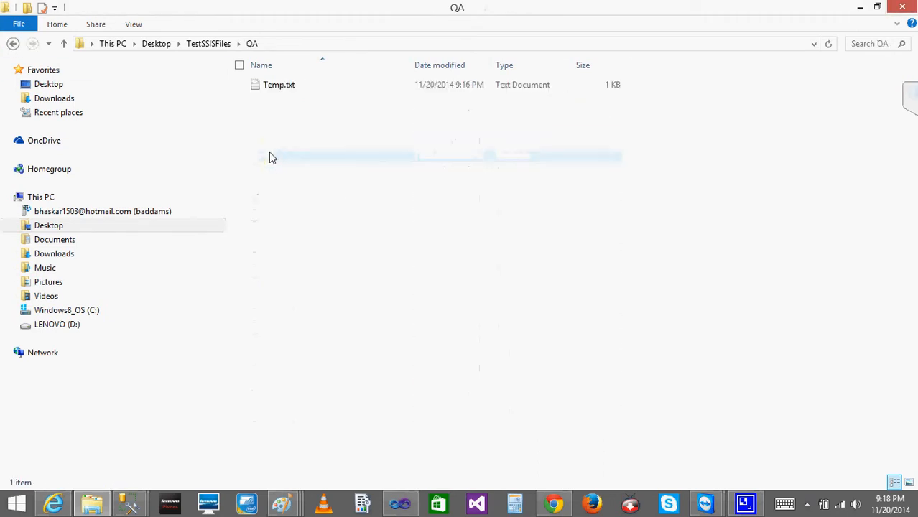
left_click(248, 88)
key("Delete")
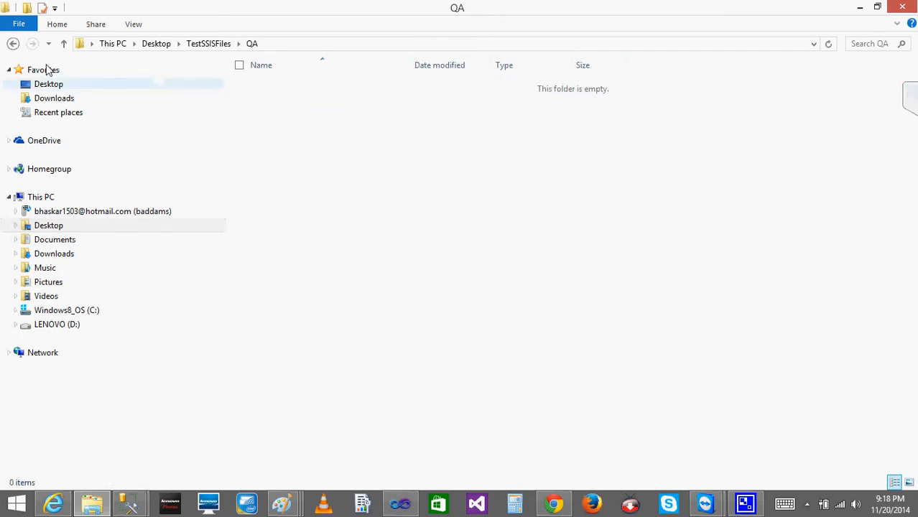
- Review the open Package.dtsx configuration, close it, and return to SQL Server Management Studio's main window
left_click(401, 502)
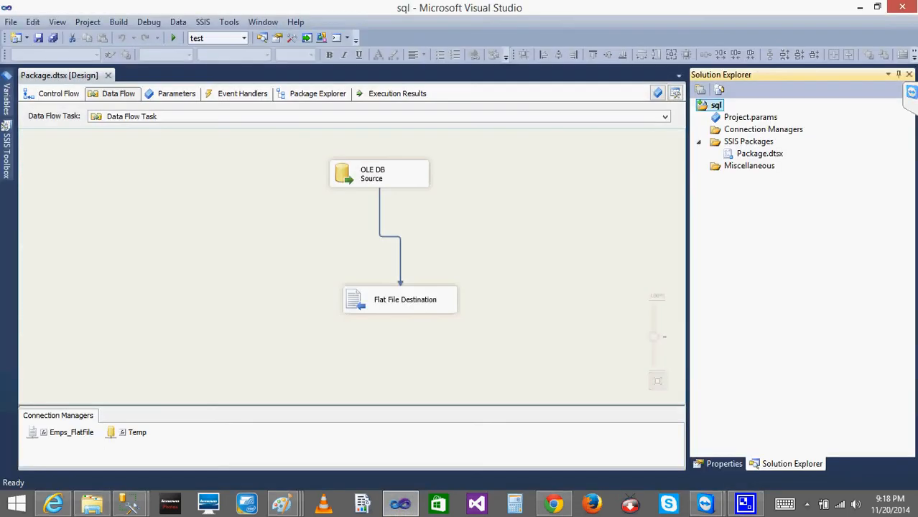
mouse_move(129, 503)
left_click(252, 456)
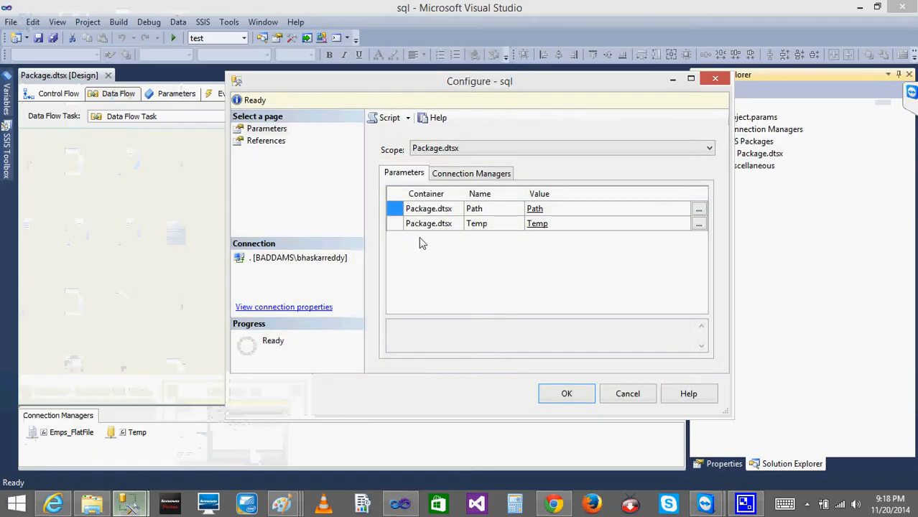
left_click(566, 394)
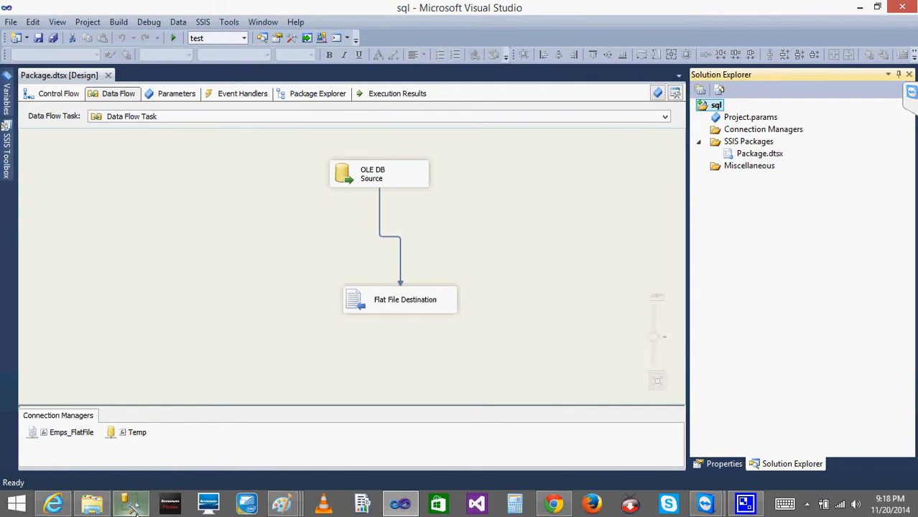
left_click(858, 7)
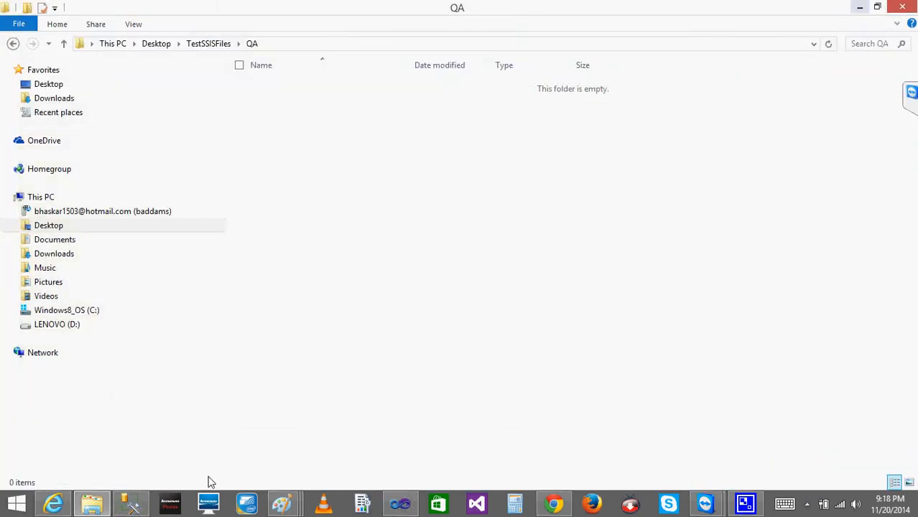
left_click(130, 504)
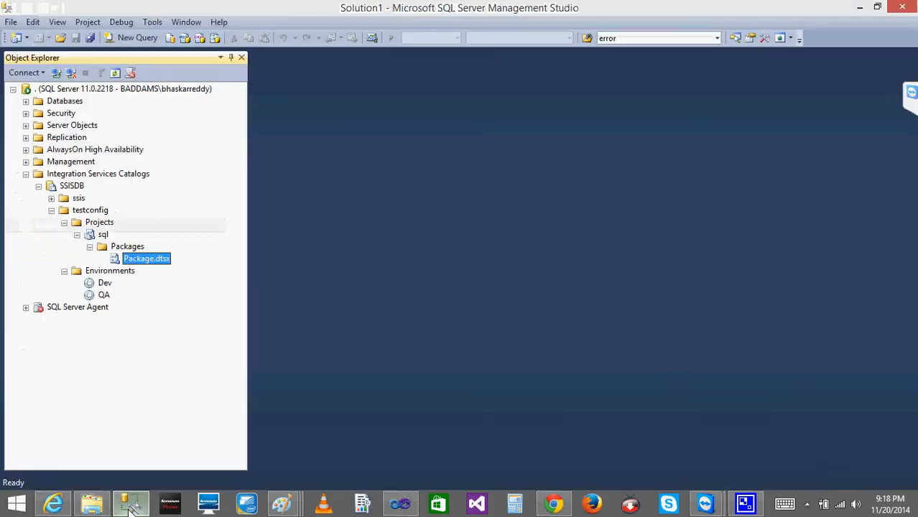
- Execute Package.dtsx from the testconfig sql project using the .\QA environment
right_click(143, 268)
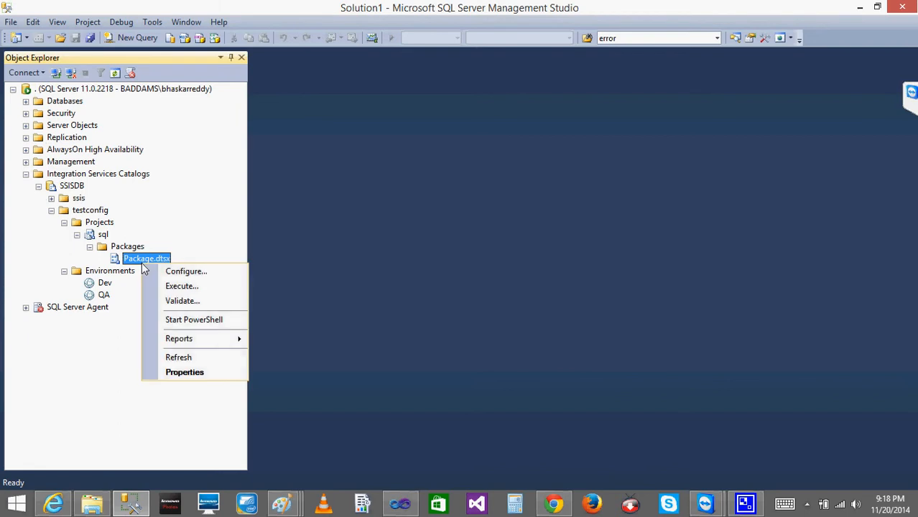
left_click(182, 287)
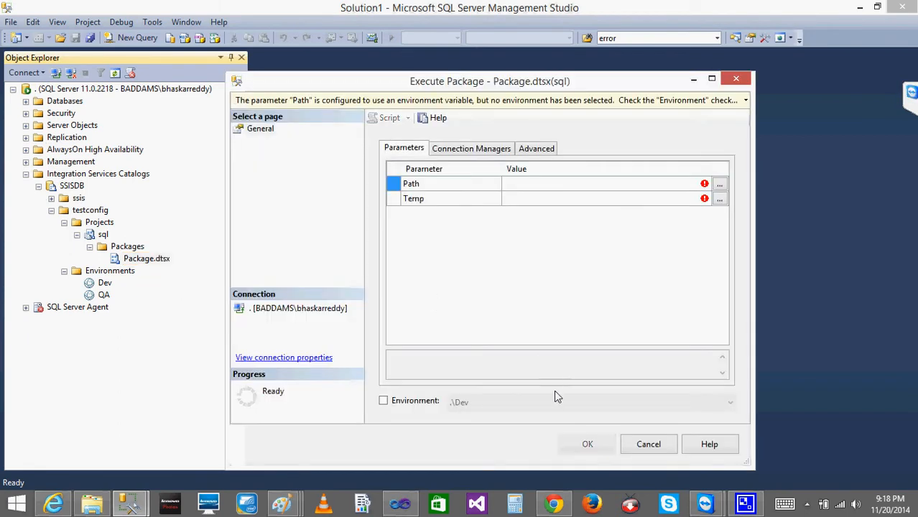
left_click(397, 406)
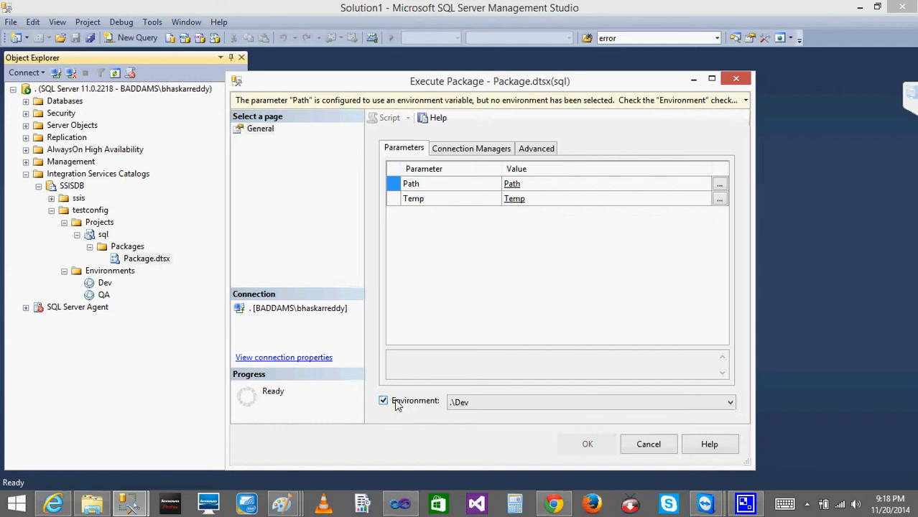
left_click(492, 403)
left_click(487, 428)
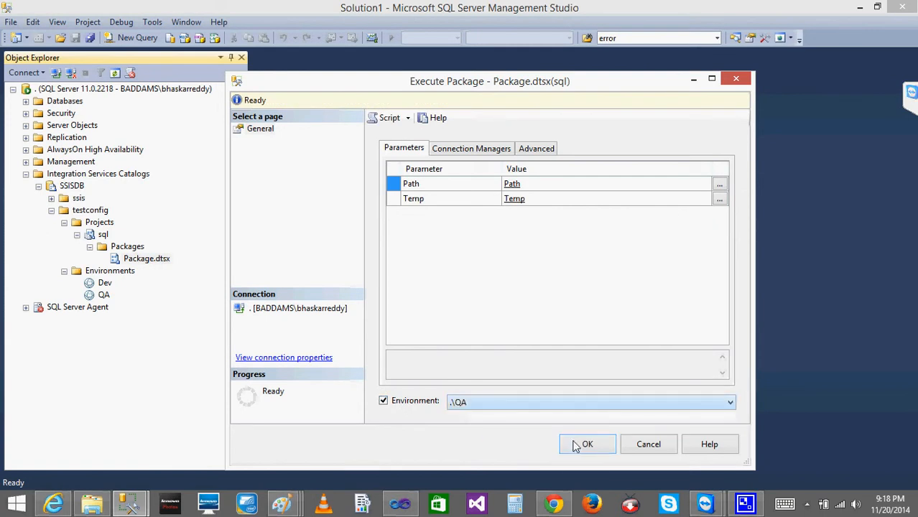
left_click(579, 445)
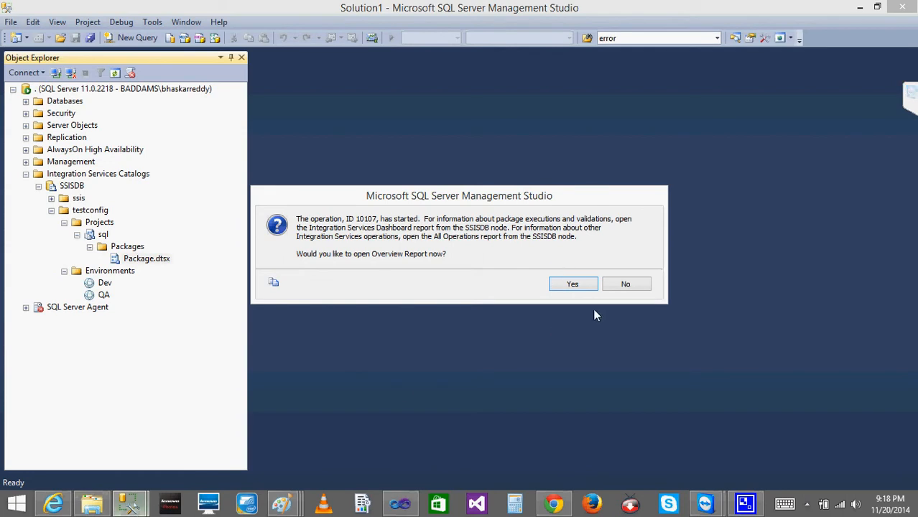
- Leave the report prompt open and view the top 1000 rows of dbo.EMPS in the TempQA database
mouse_move(133, 495)
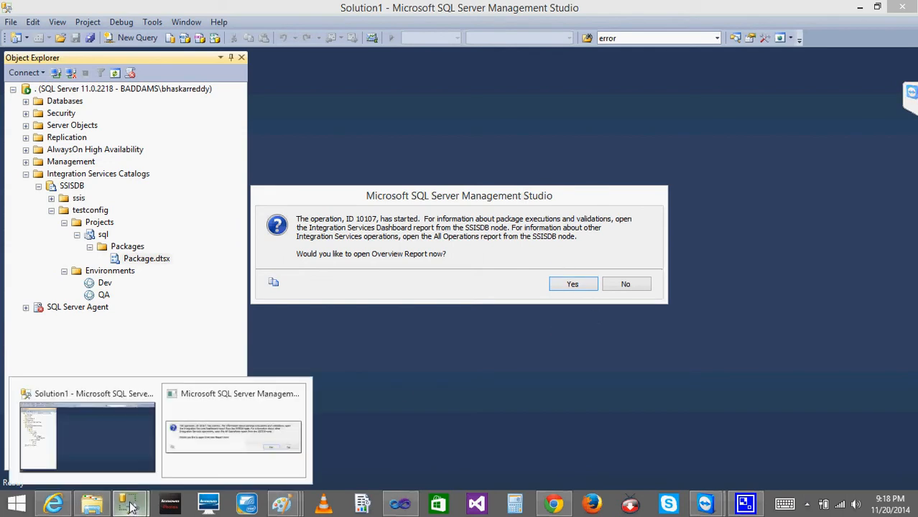
left_click(121, 449)
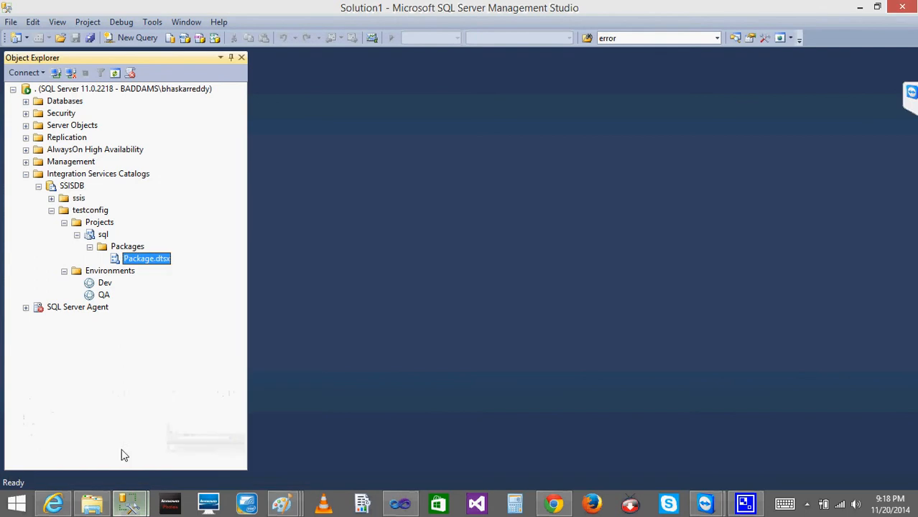
left_click(26, 102)
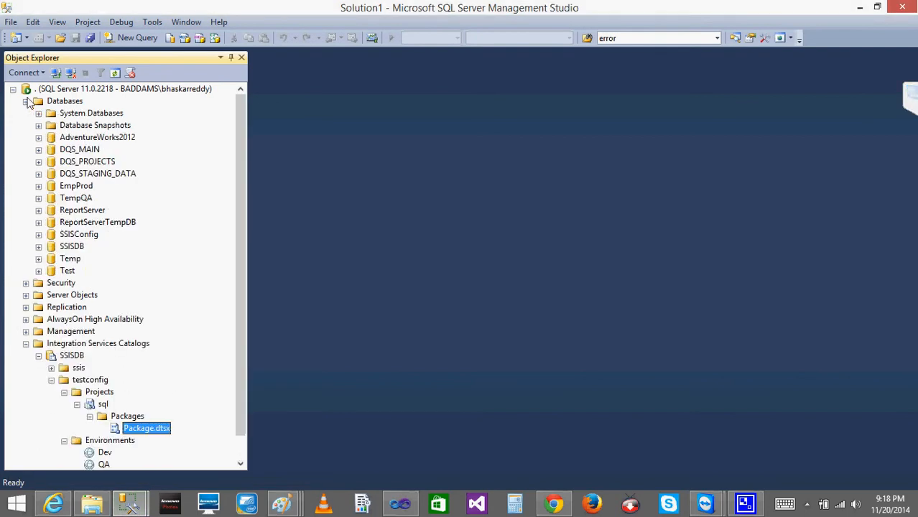
left_click(39, 198)
right_click(101, 263)
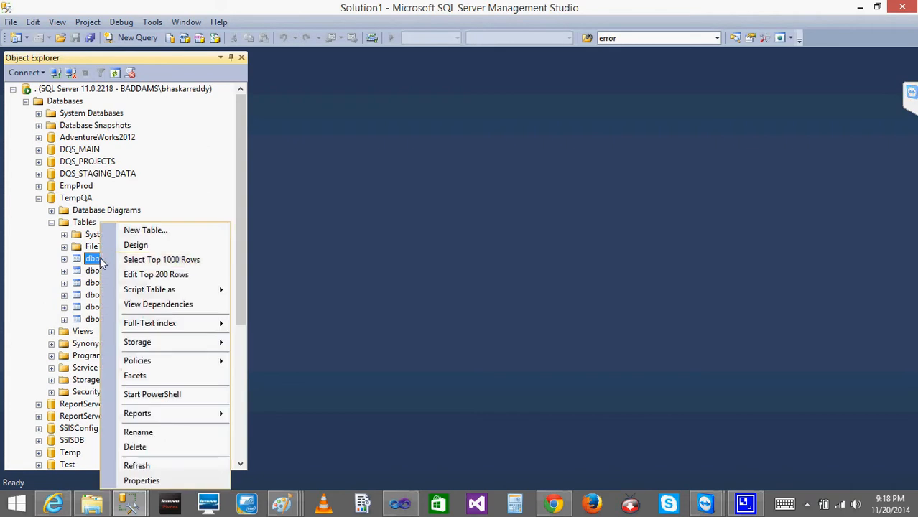
left_click(157, 262)
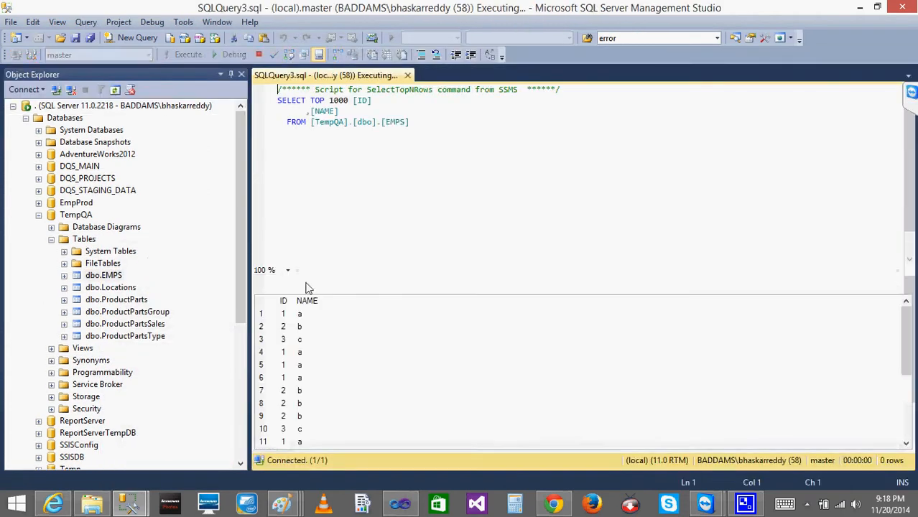
left_click(287, 378)
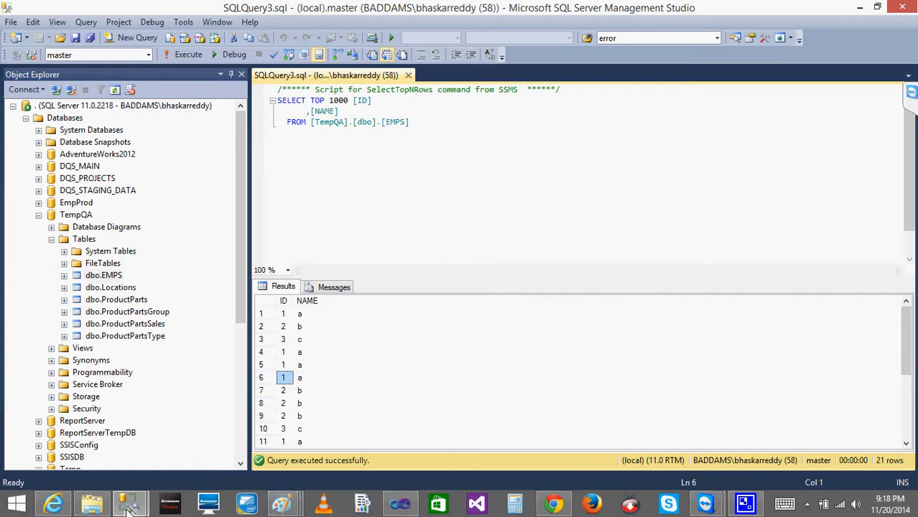
- In File Explorer, check the generated Temp.txt in the TestSSISFiles\QA folder and delete it
left_click(92, 505)
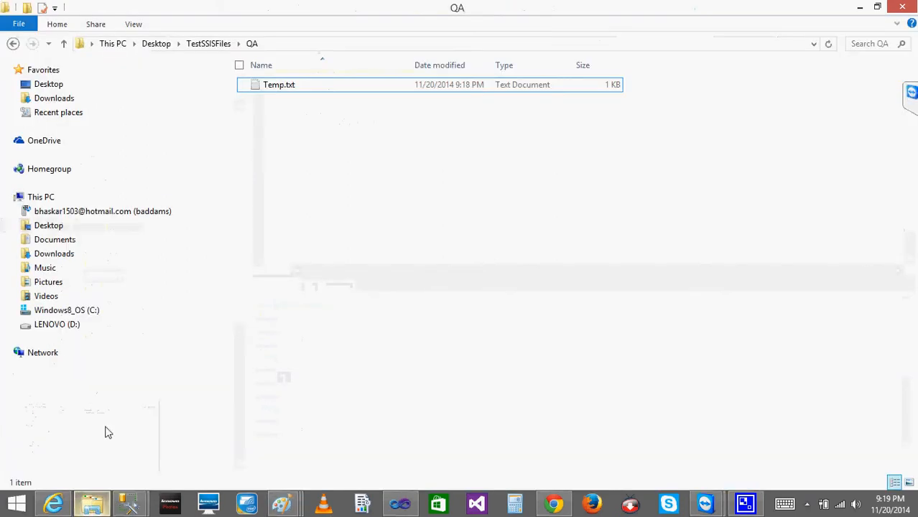
left_click(13, 43)
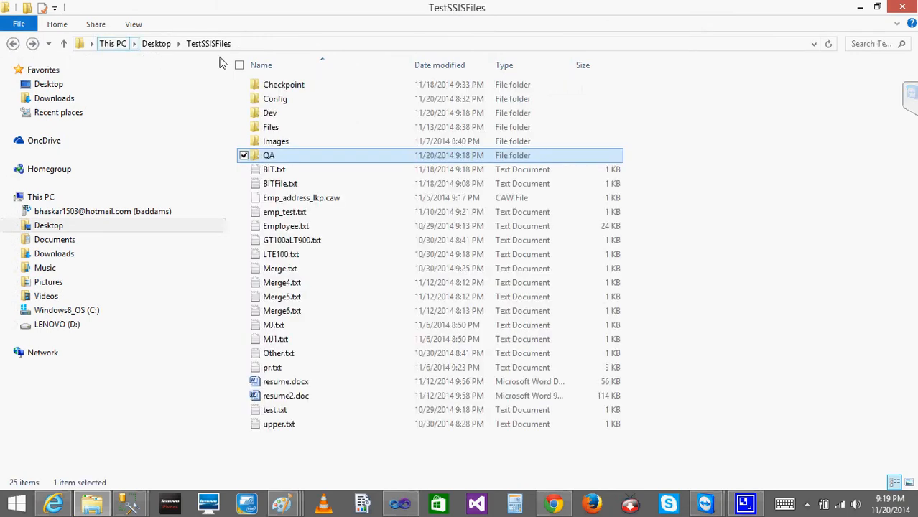
double_click(279, 155)
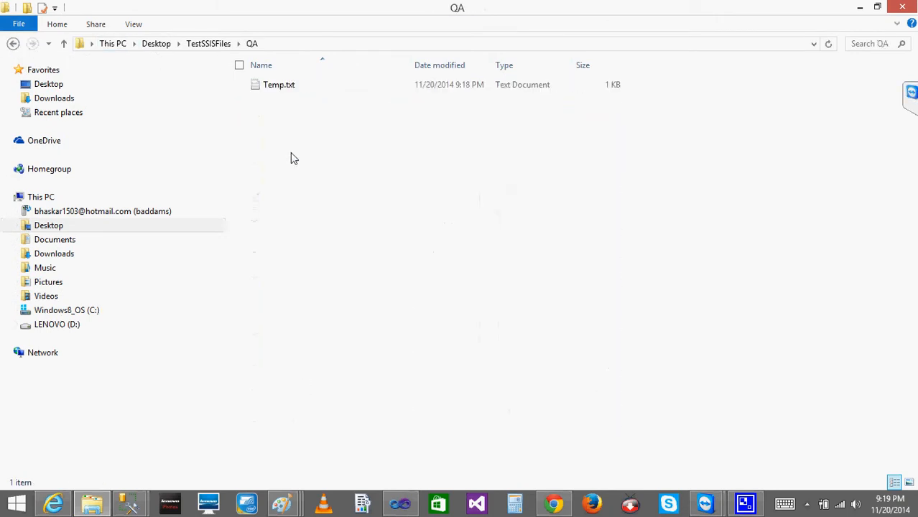
left_click(13, 44)
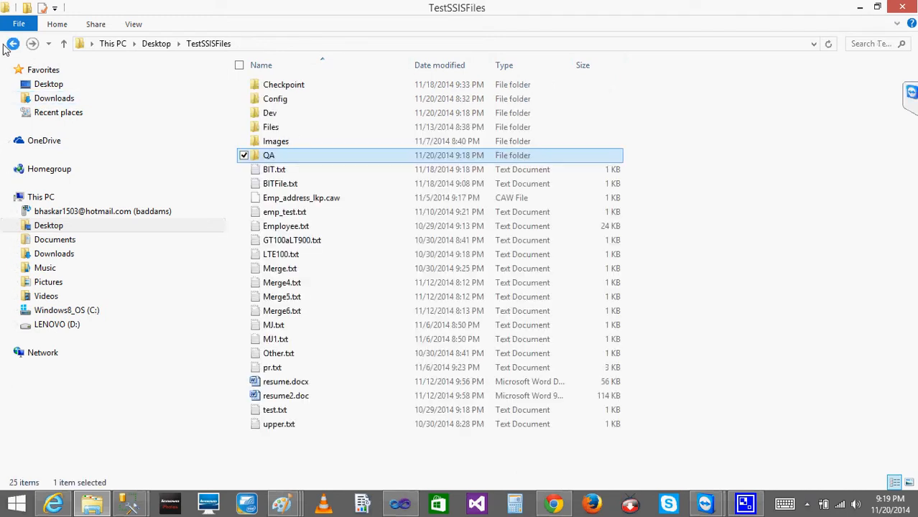
double_click(266, 156)
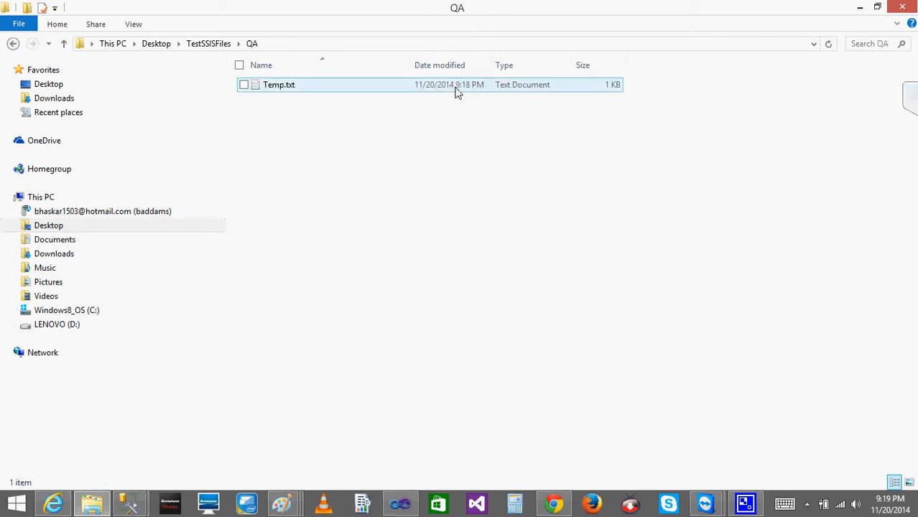
left_click(245, 86)
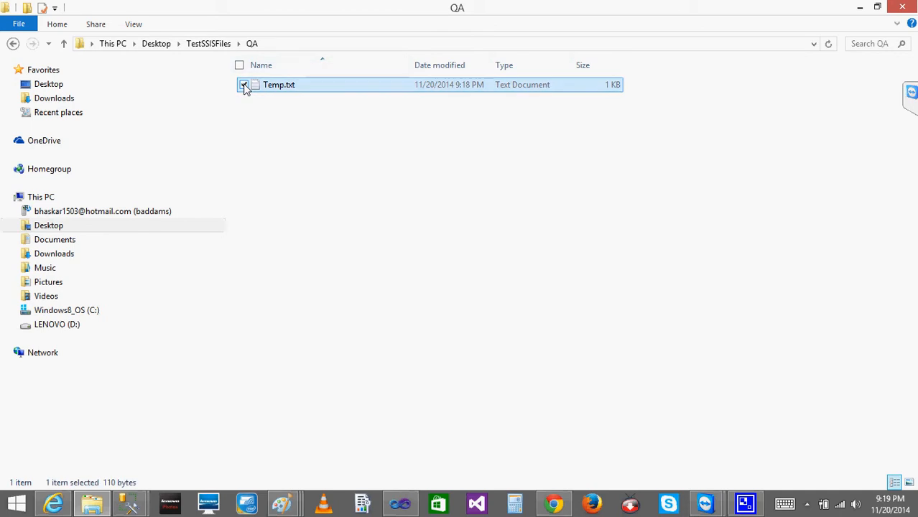
key("Delete")
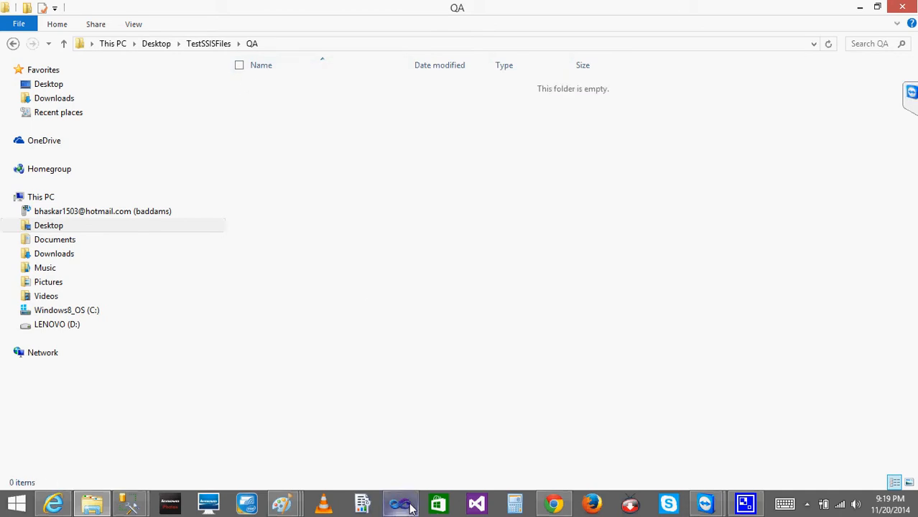
- Switch to SQL Server Management Studio, decline the Overview Report, and collapse the TempQA database and Databases folder in Object Explorer
mouse_move(130, 503)
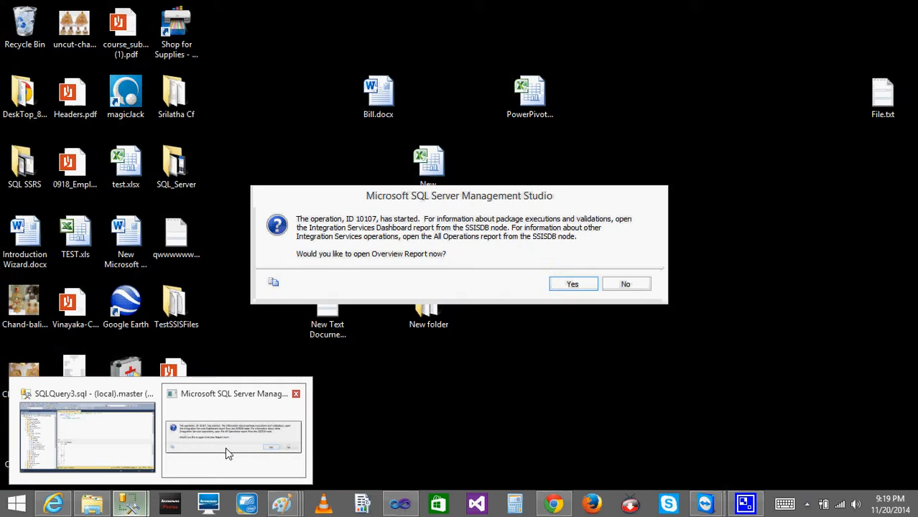
left_click(225, 447)
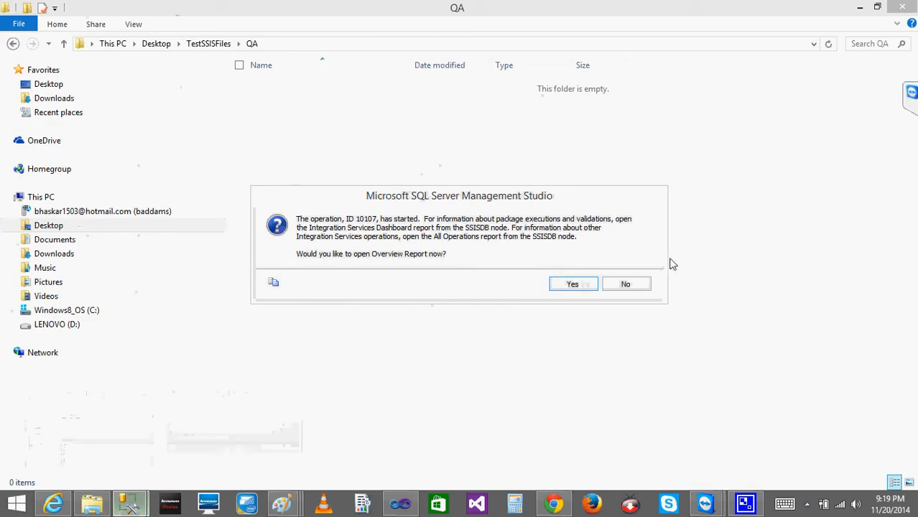
left_click(630, 284)
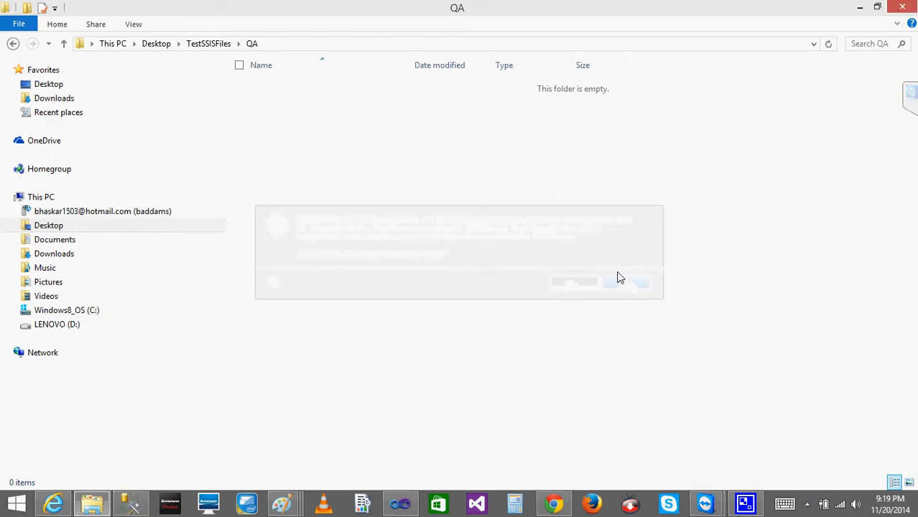
left_click(130, 503)
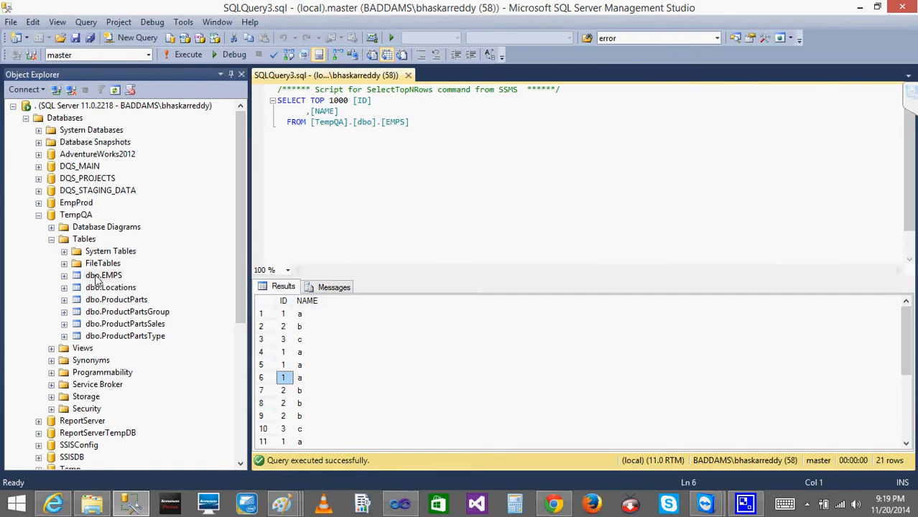
left_click(39, 215)
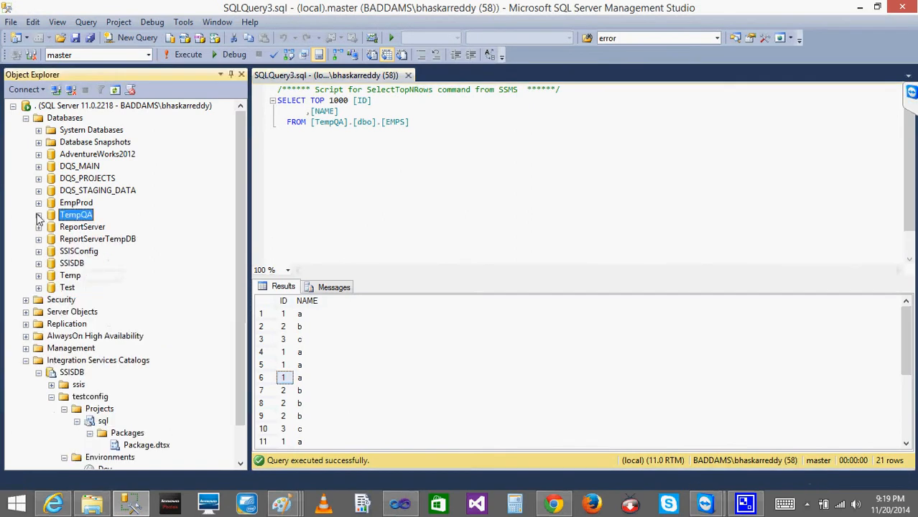
left_click(26, 118)
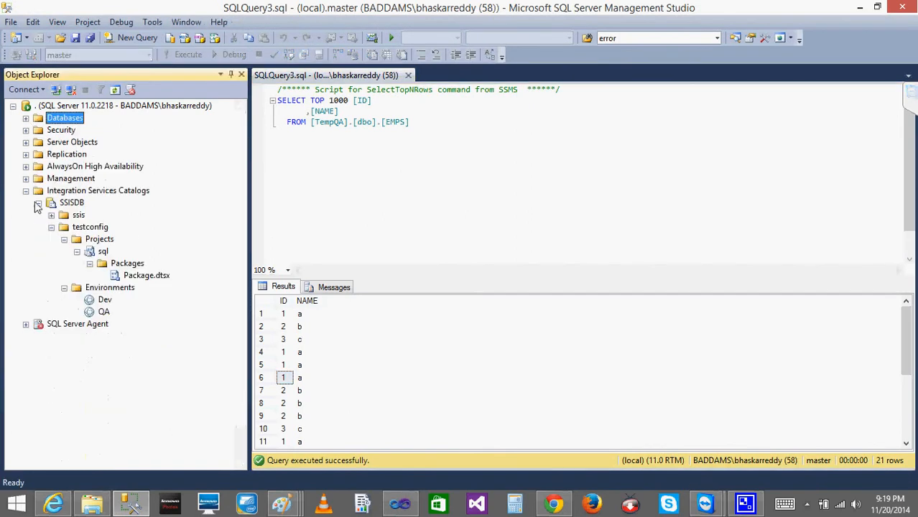
- Execute Package.dtsx again with the .\QA environment, checking the QA folder in File Explorer before starting the run
right_click(136, 279)
left_click(180, 301)
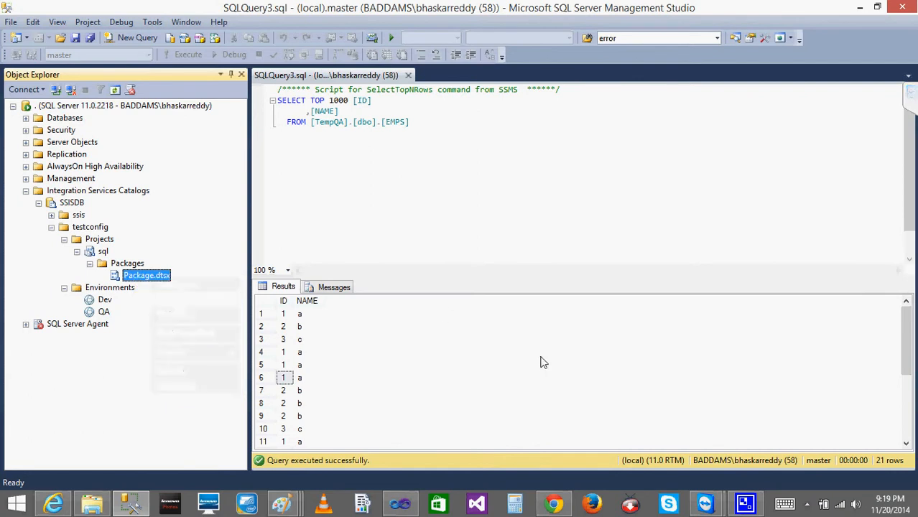
left_click(424, 402)
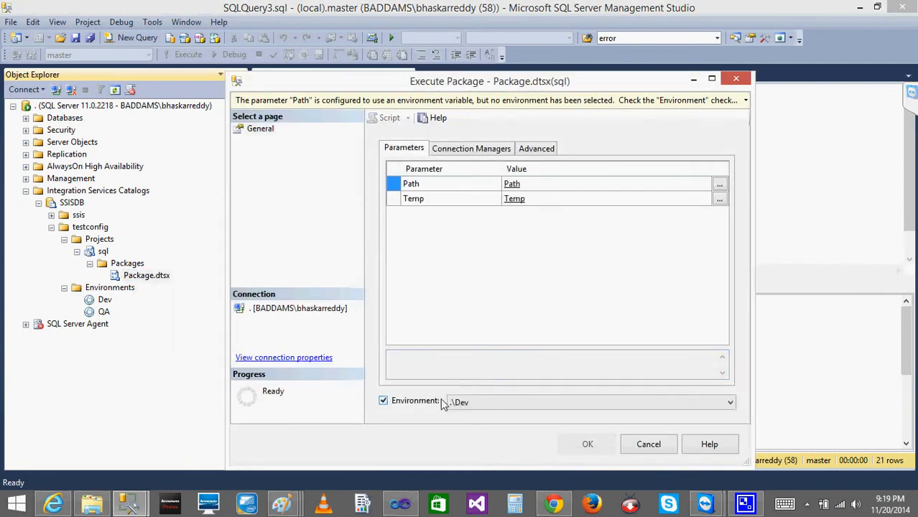
left_click(467, 405)
left_click(479, 427)
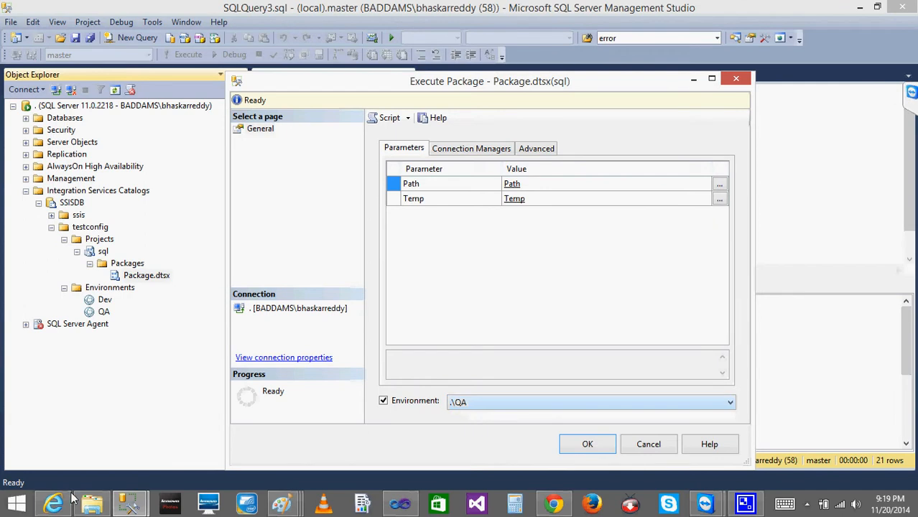
left_click(98, 505)
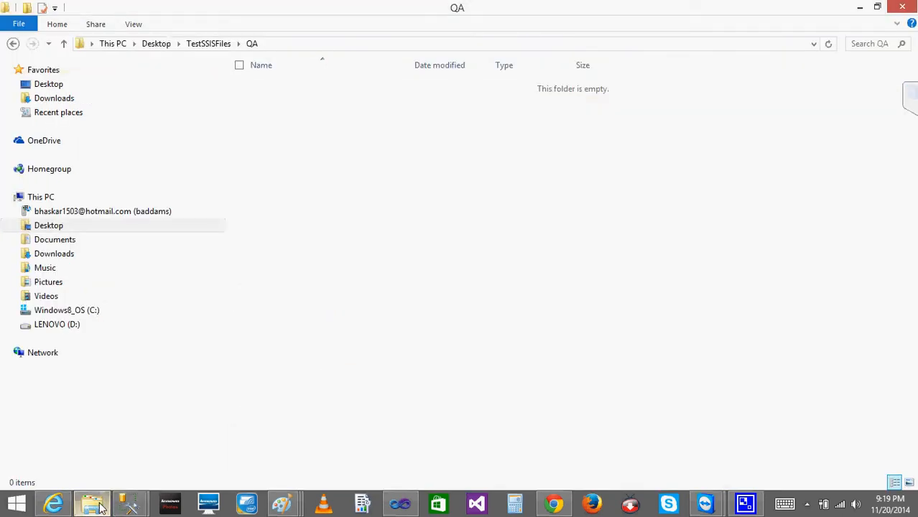
left_click(99, 505)
left_click(584, 444)
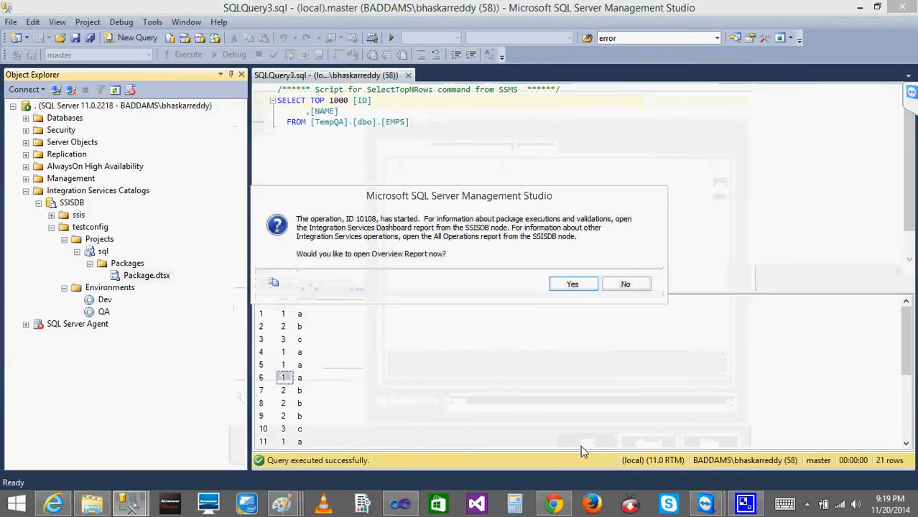
- Check the TestSSISFiles\QA folder for the output file, and open the Overview Report for the package run
left_click(92, 505)
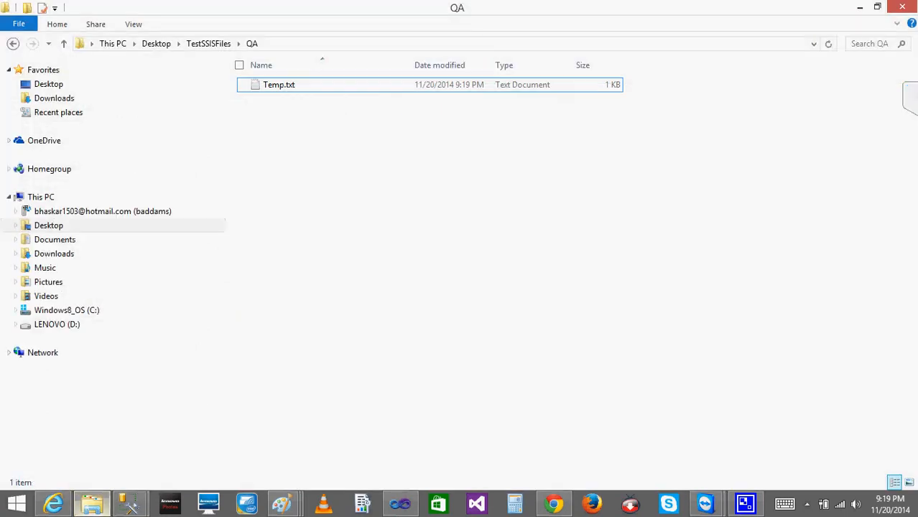
left_click(92, 505)
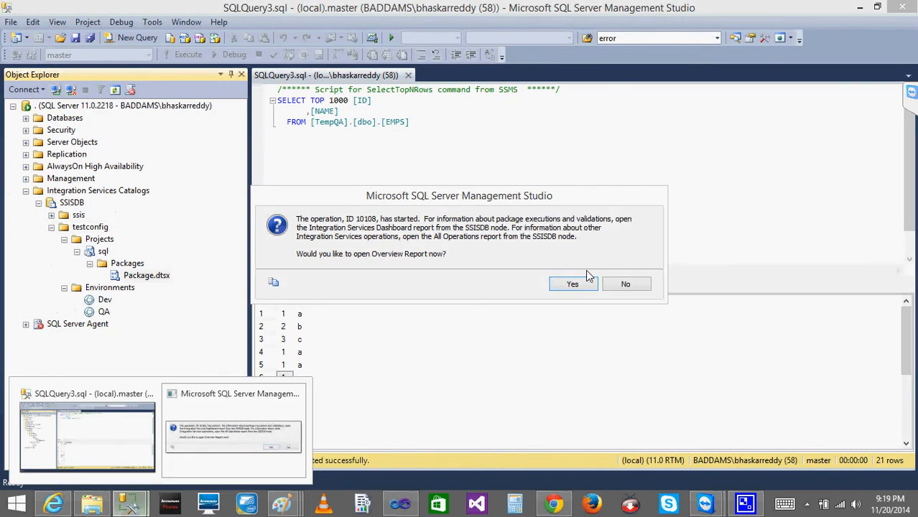
left_click(572, 285)
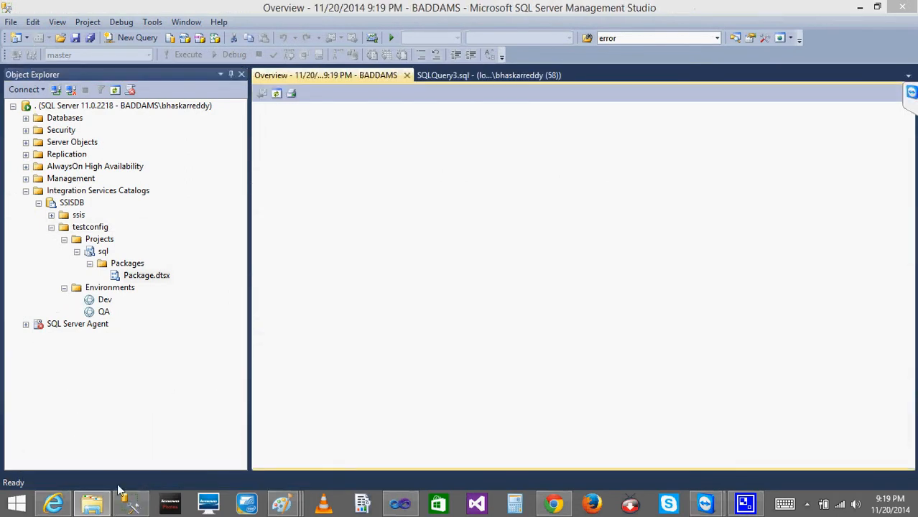
- Open Temp.txt from the QA folder in Notepad and examine its last rows against the TempQA data
left_click(92, 505)
left_click(284, 87)
double_click(285, 87)
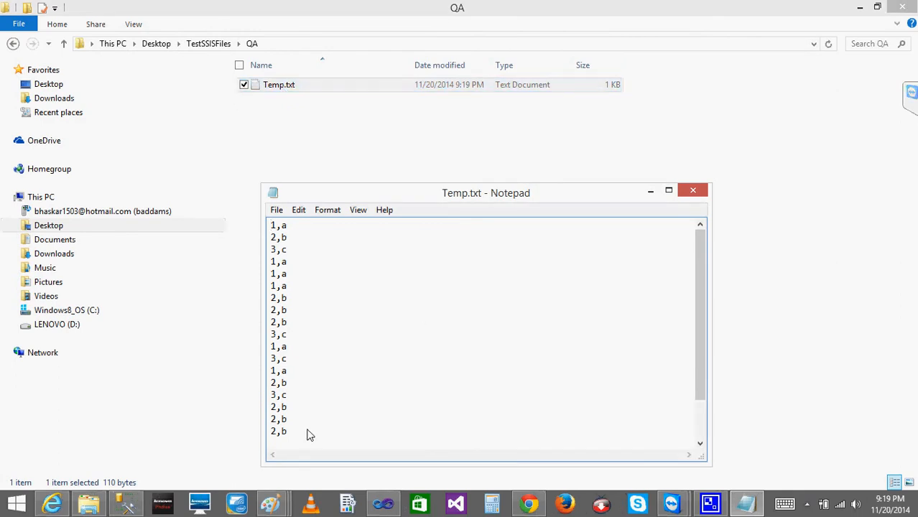
key("Down")
key("Down")
key("Down")
key("Down")
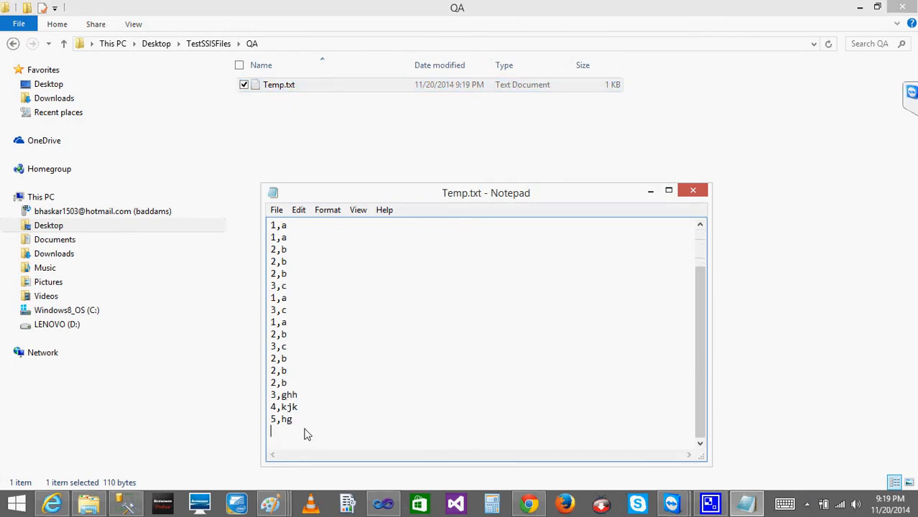
key("shift+Up")
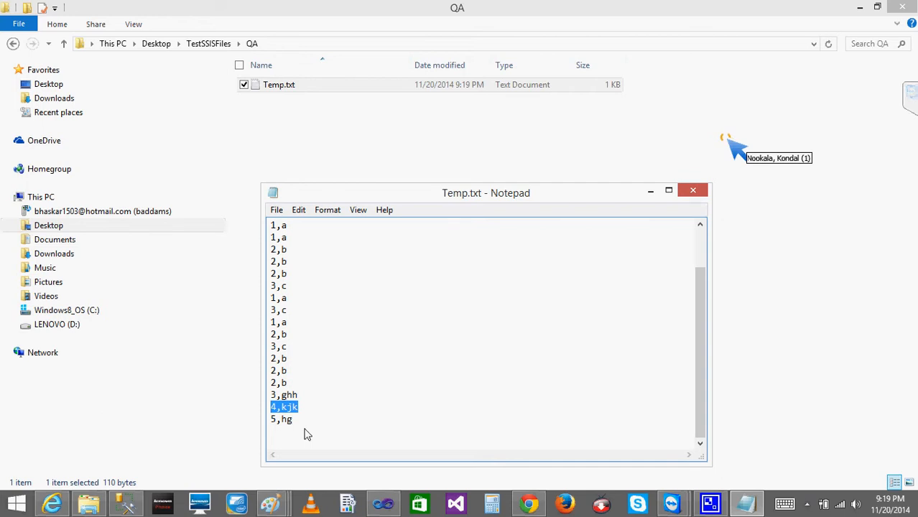
- Review every row of the QA Temp.txt from the end up to the first line, and close Notepad
key("shift+Up")
key("shift+Up")
key("shift+Up")
key("shift+Up")
key("shift+Up")
key("shift+Up")
key("shift+Up")
key("shift+Up")
key("shift+Up")
key("shift+Up")
key("shift+Up")
key("shift+Up")
key("shift+Up")
key("shift+Up")
key("shift+Up")
key("shift+Up")
key("shift+Up")
key("shift+Up")
key("shift+Up")
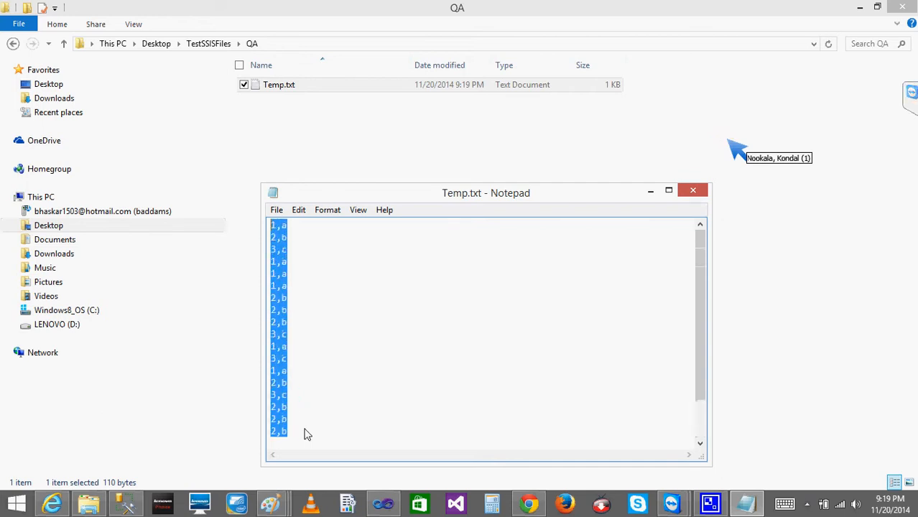
left_click(693, 190)
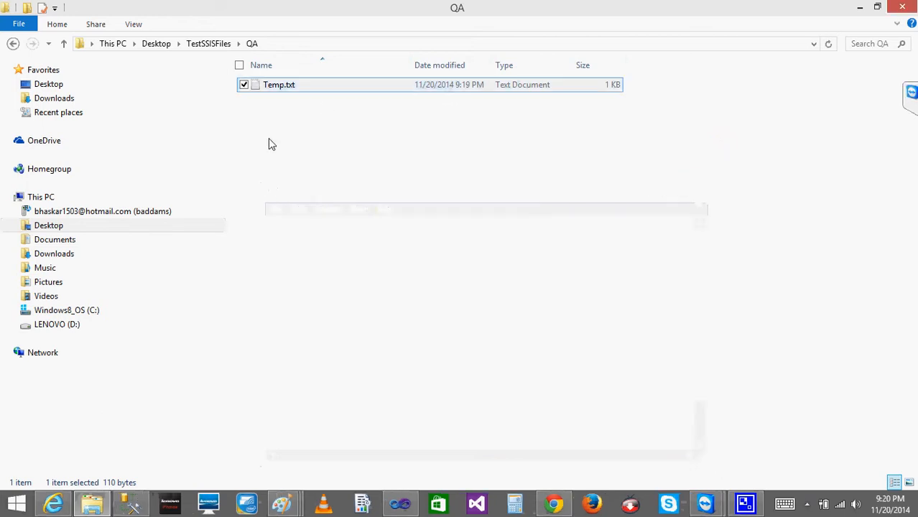
- Check the contents of the TestSSISFiles\Dev folder in File Explorer, and return to SQL Server Management Studio
left_click(13, 44)
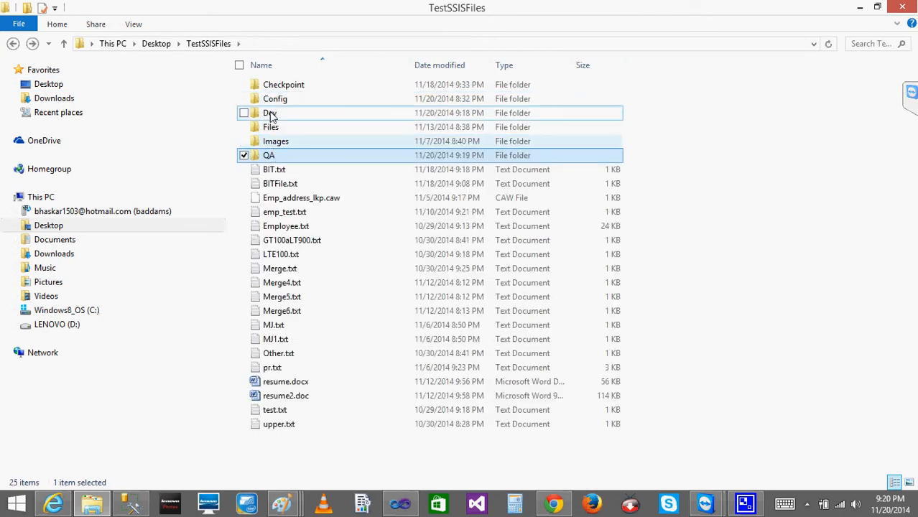
double_click(271, 115)
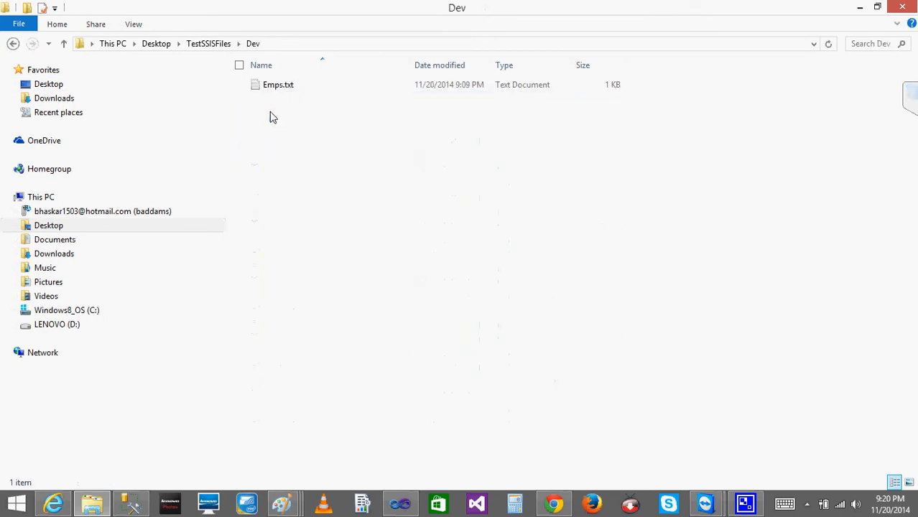
left_click(130, 504)
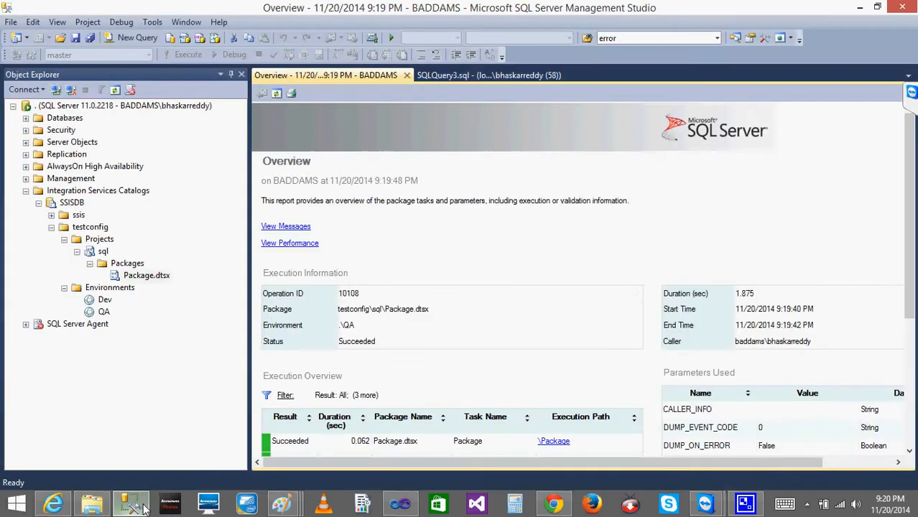
- Query the top 1000 rows of the dbo.EMPS table in the Temp database
left_click(25, 193)
left_click(26, 118)
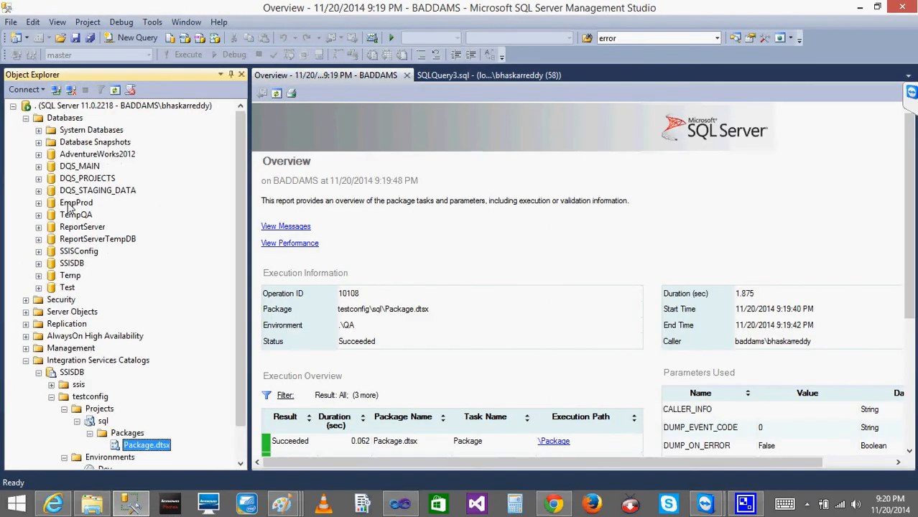
left_click(38, 275)
left_click(51, 300)
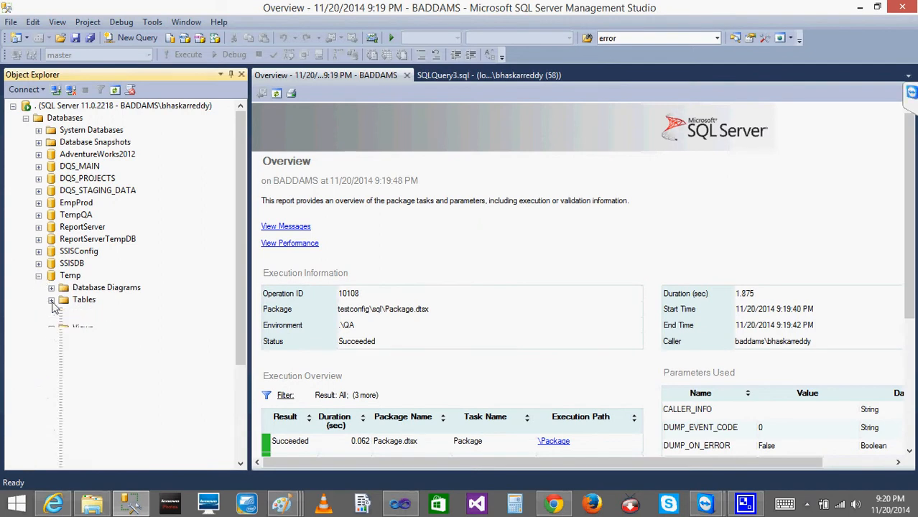
left_click(109, 291)
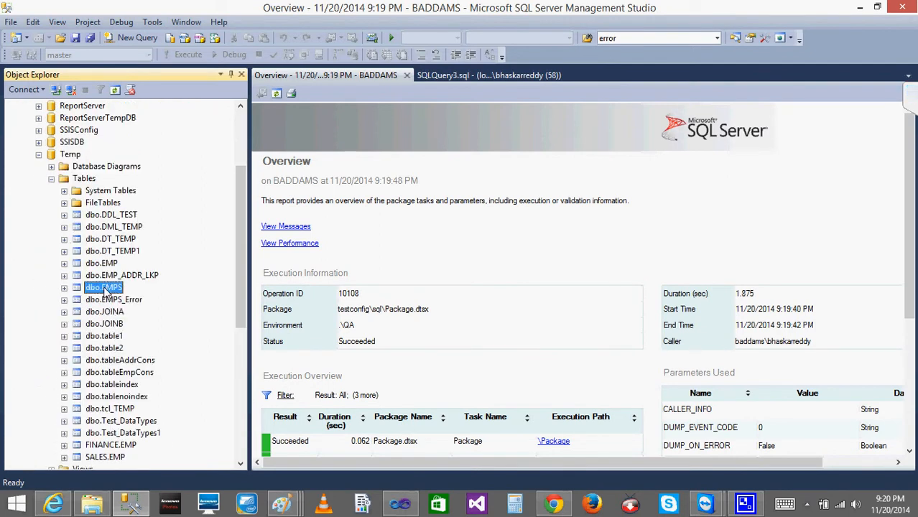
right_click(105, 287)
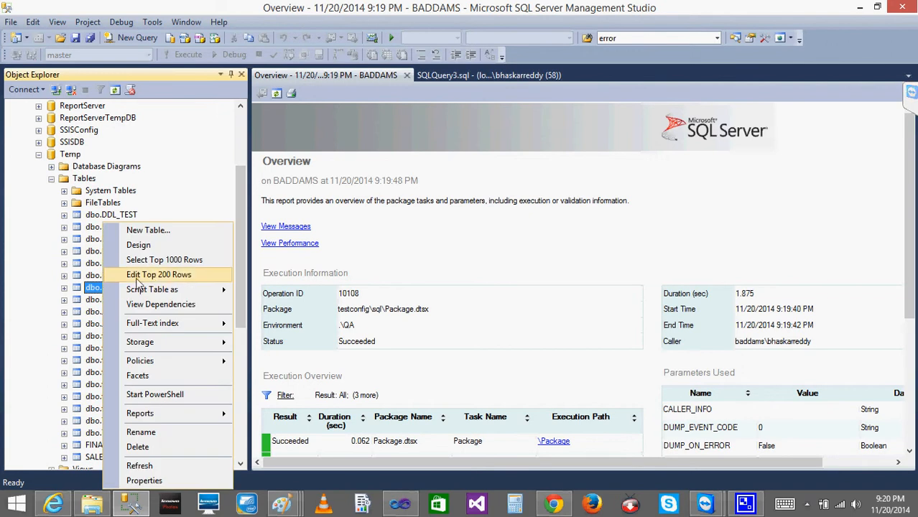
left_click(153, 264)
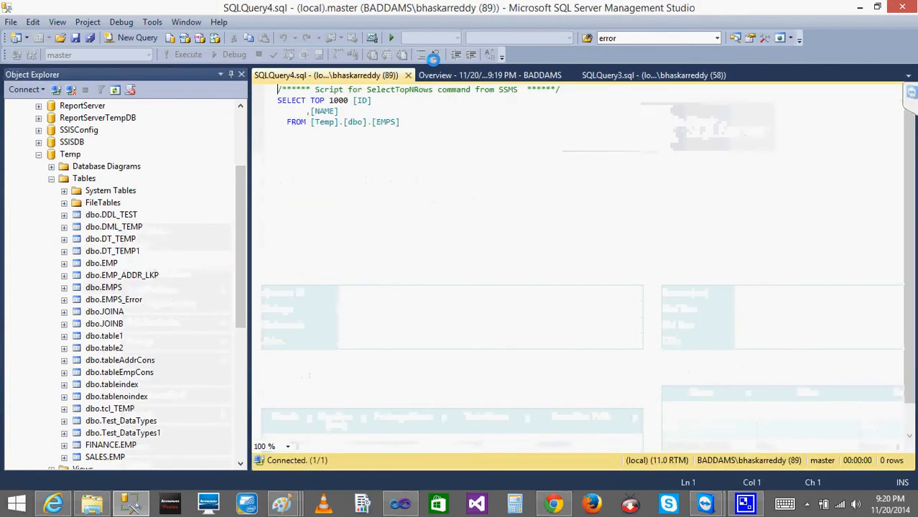
- Close the Overview report and the SQLQuery3.sql window, keeping only the dbo.EMPS query open
left_click(503, 75)
left_click(573, 75)
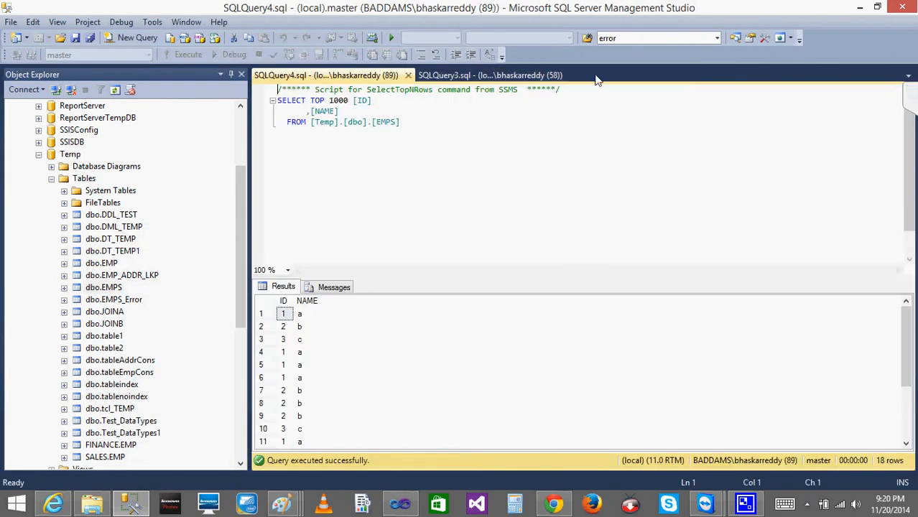
left_click(572, 76)
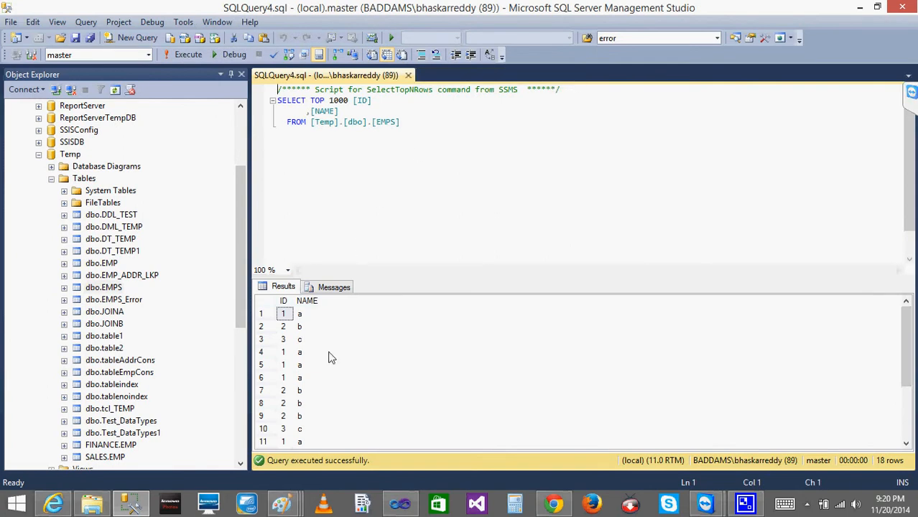
- Examine the dbo.EMPS query results down to the last row, and close the query
left_click(323, 366)
key("Down")
key("ctrl+End")
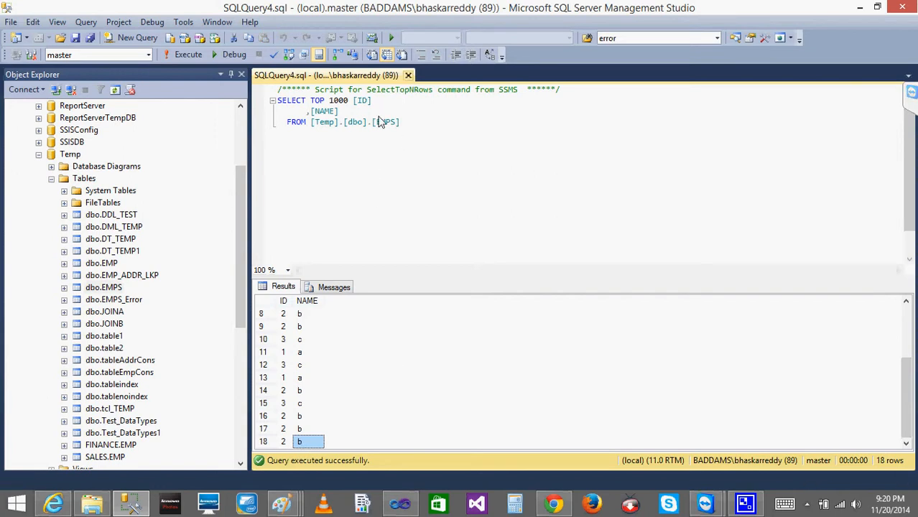
left_click(408, 74)
- Recheck the Dev folder in File Explorer, return to SQL Server Management Studio, and collapse the Temp database in Object Explorer
left_click(131, 505)
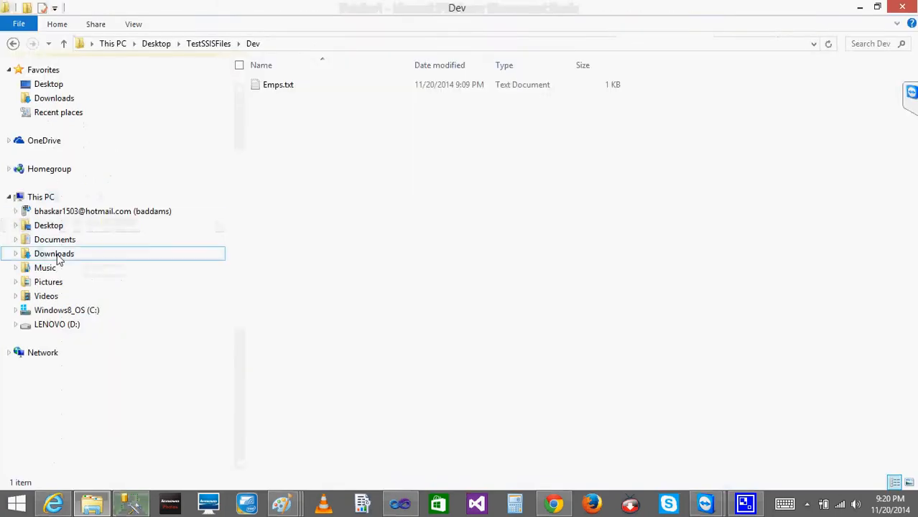
left_click(132, 504)
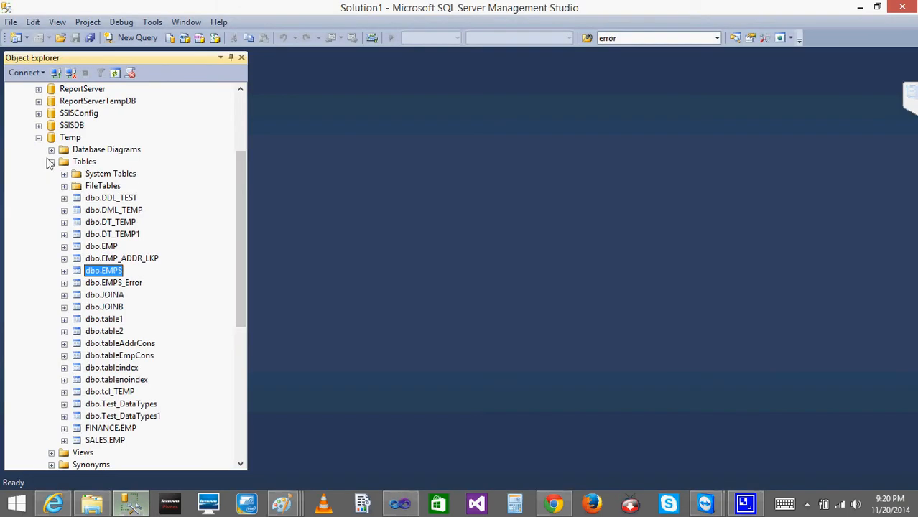
left_click(38, 138)
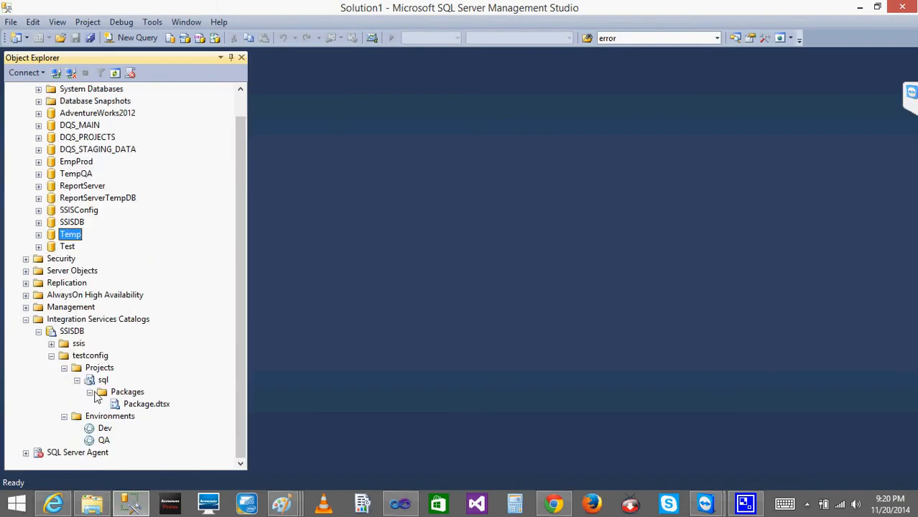
- Execute Package.dtsx with the .\Dev environment and open the Overview Report for the run
left_click(150, 406)
right_click(153, 408)
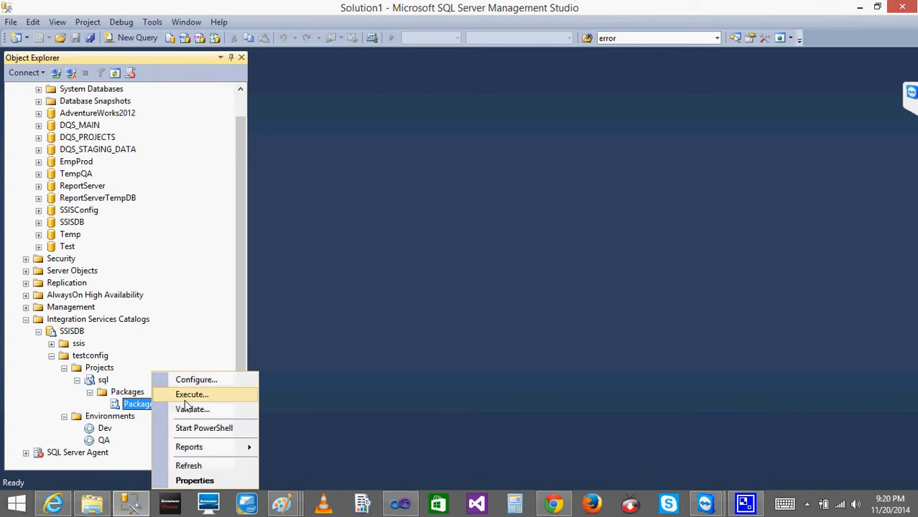
left_click(193, 392)
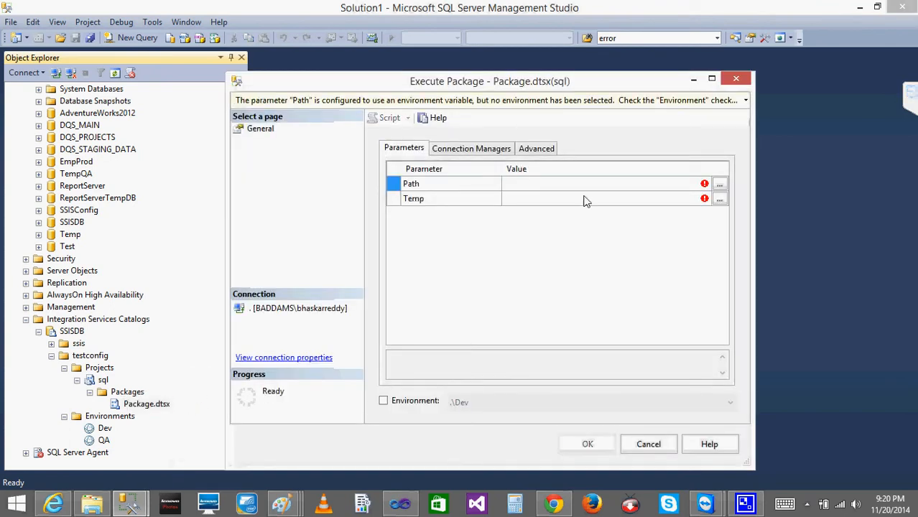
left_click(384, 402)
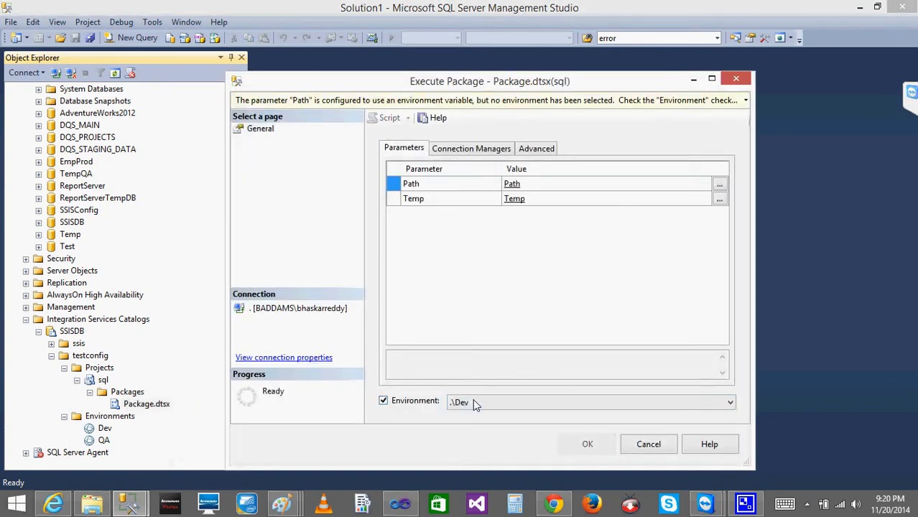
left_click(589, 444)
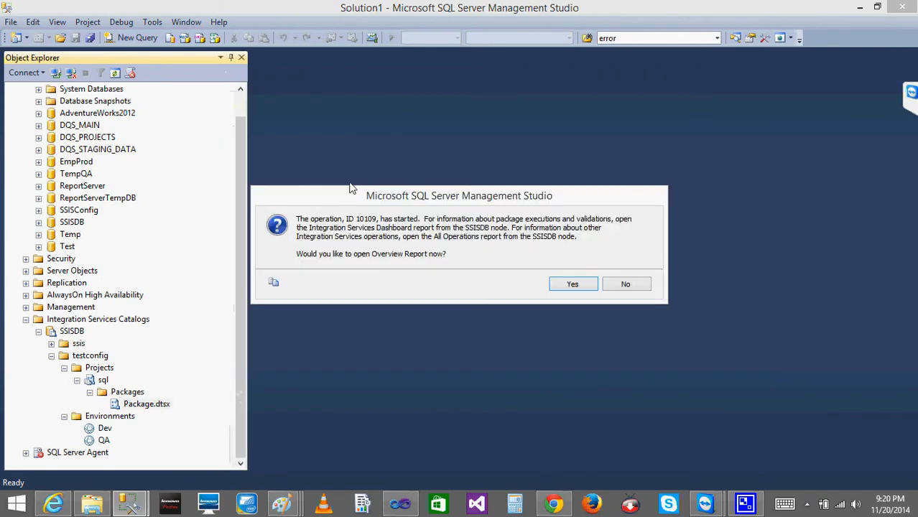
left_click(583, 290)
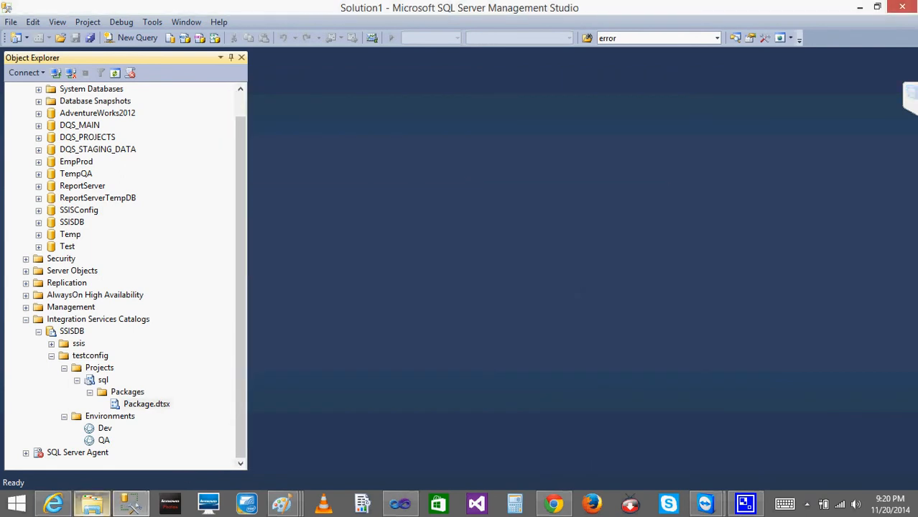
- Switch to File Explorer, check the Dev folder for the output file, and open its Temp.txt in Notepad
left_click(92, 504)
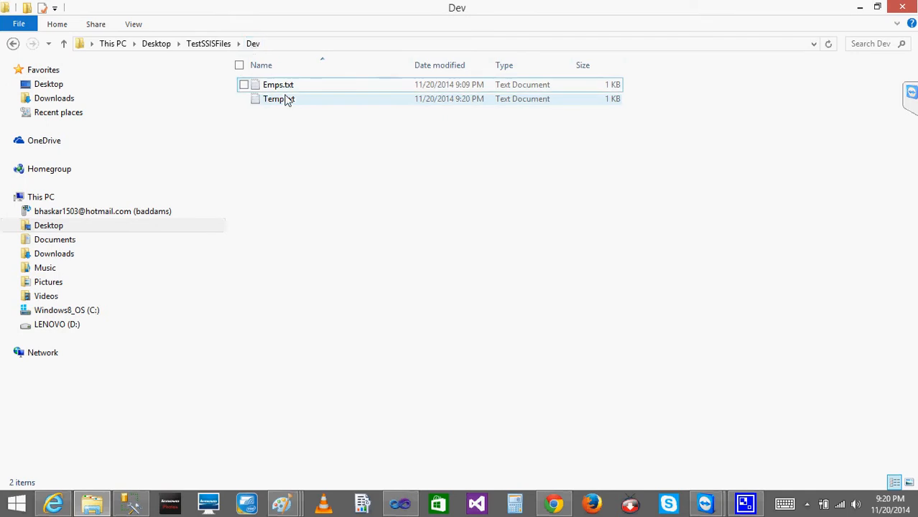
left_click(439, 100)
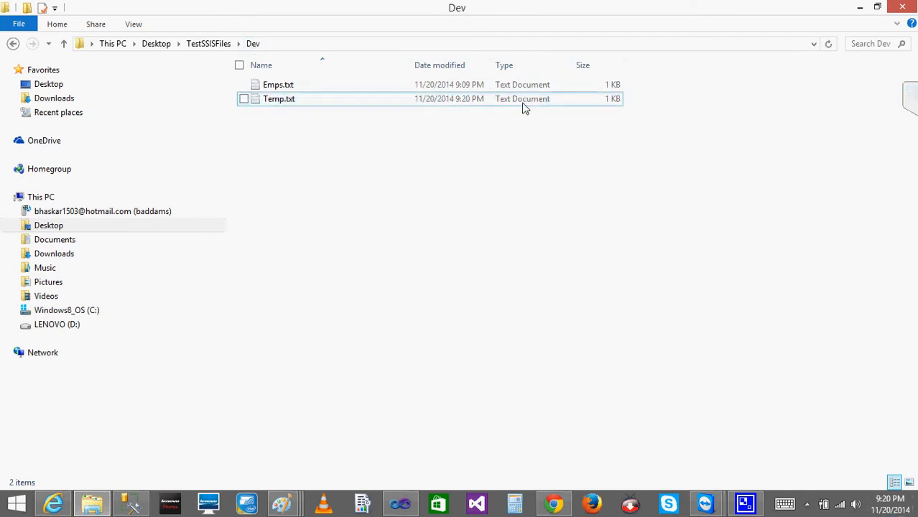
double_click(274, 100)
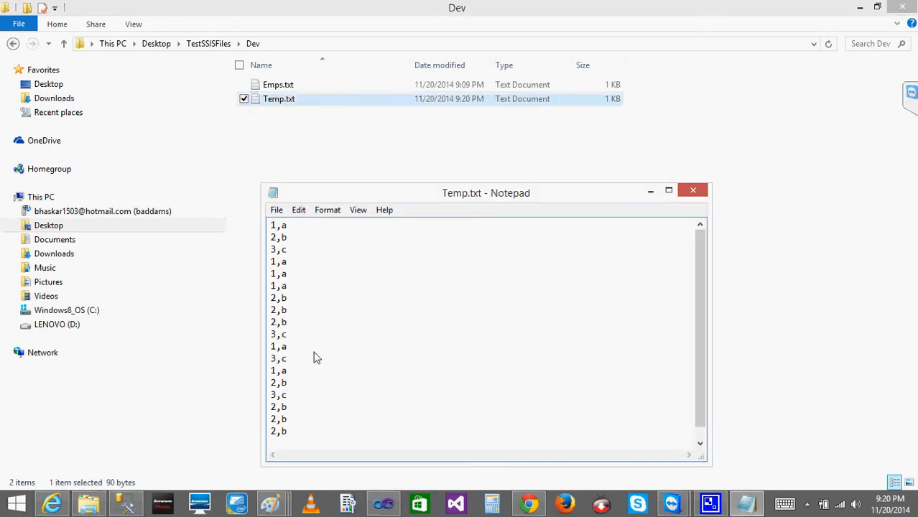
- Review all rows of the Dev Temp.txt against the Temp database's EMPS data, and close Notepad
key("ctrl+End")
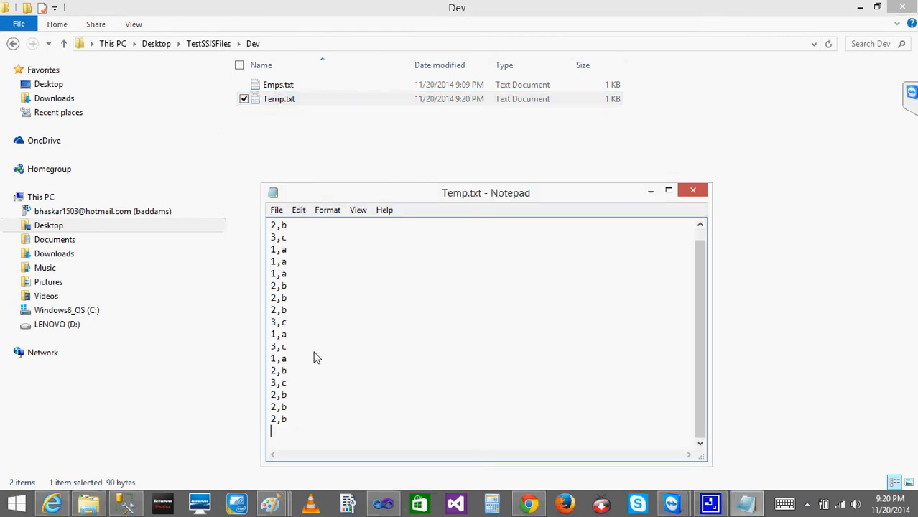
key("shift+Up")
key("shift+Up")
key("shift+Up")
key("shift+Up")
key("shift+Up")
key("shift+Up")
key("shift+Up")
key("shift+Up")
key("shift+Up")
key("shift+Up")
key("shift+Up")
key("shift+Up")
key("shift+Up")
key("shift+Up")
key("shift+Up")
key("shift+Up")
key("shift+Up")
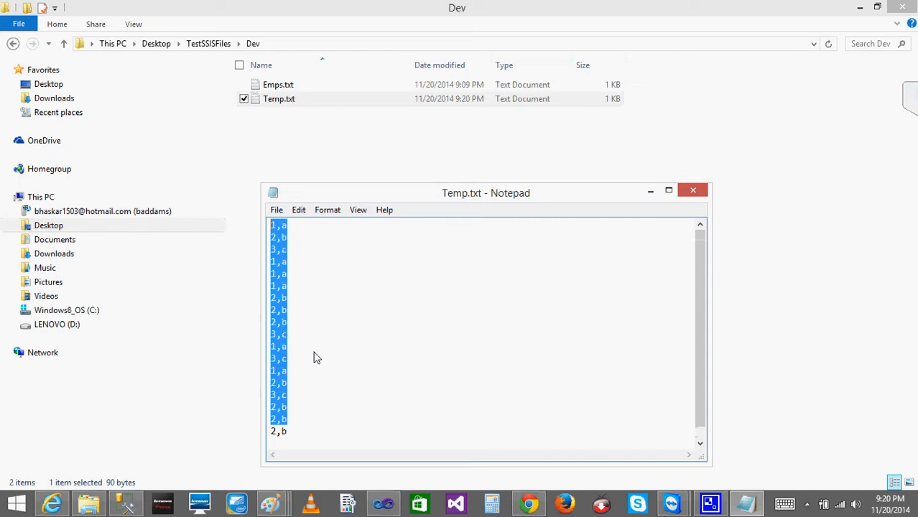
key("Down")
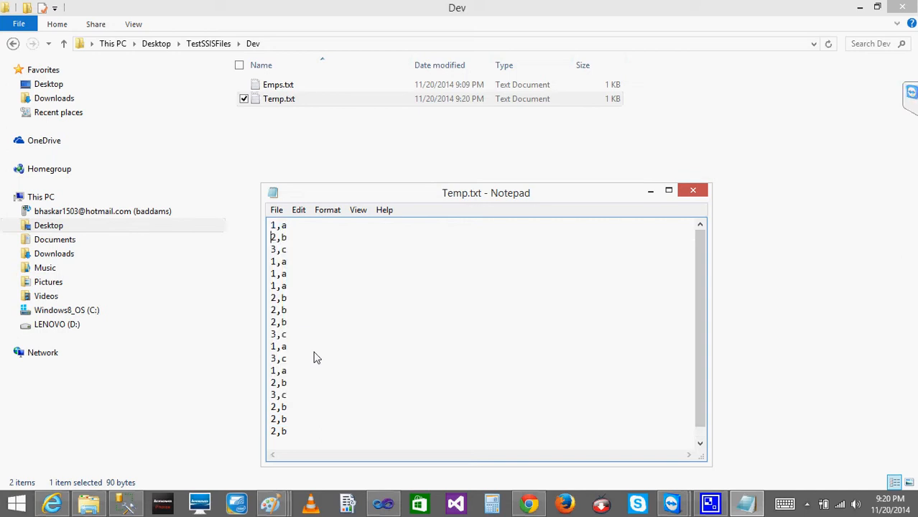
key("ctrl+End")
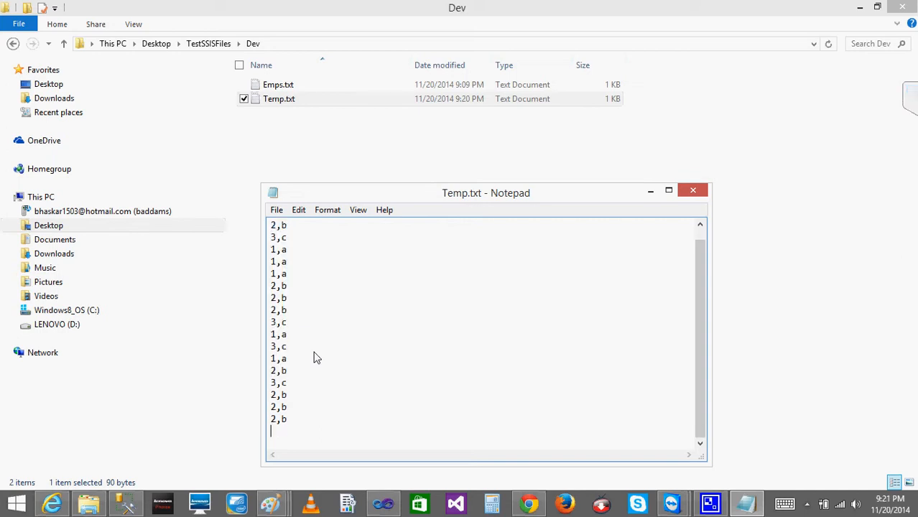
left_click(694, 192)
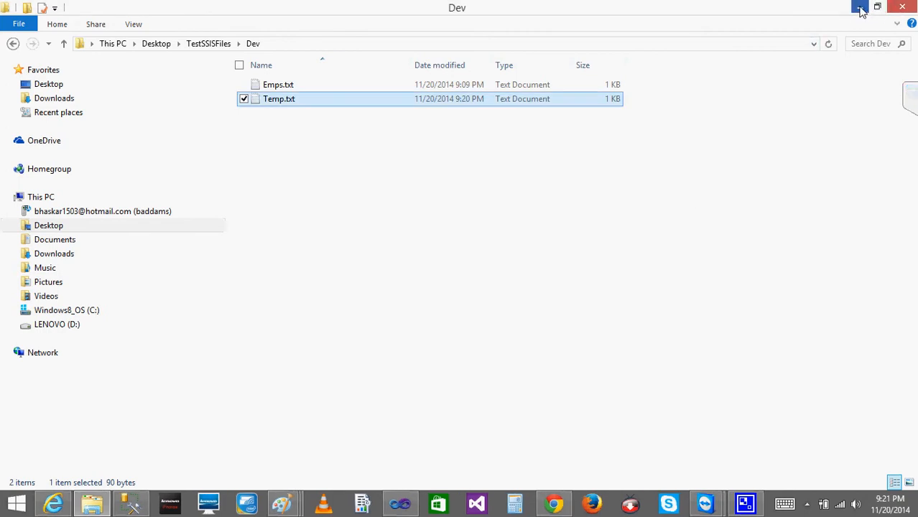
- Minimize File Explorer and SQL Server Management Studio, and close the XML configuration file open in Internet Explorer
left_click(860, 7)
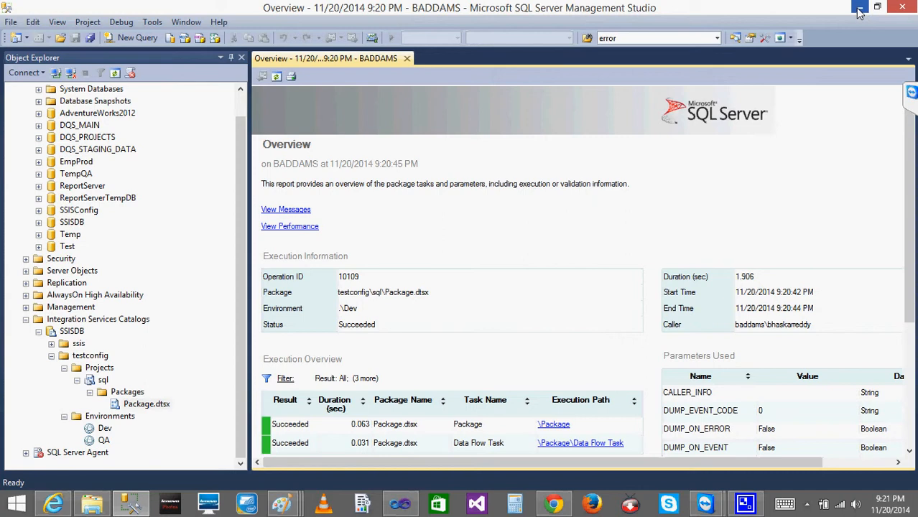
left_click(860, 9)
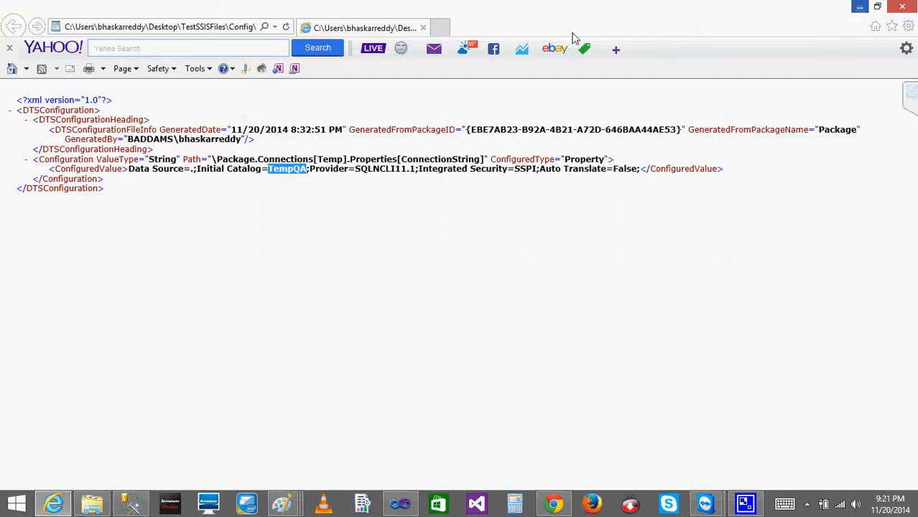
left_click(907, 6)
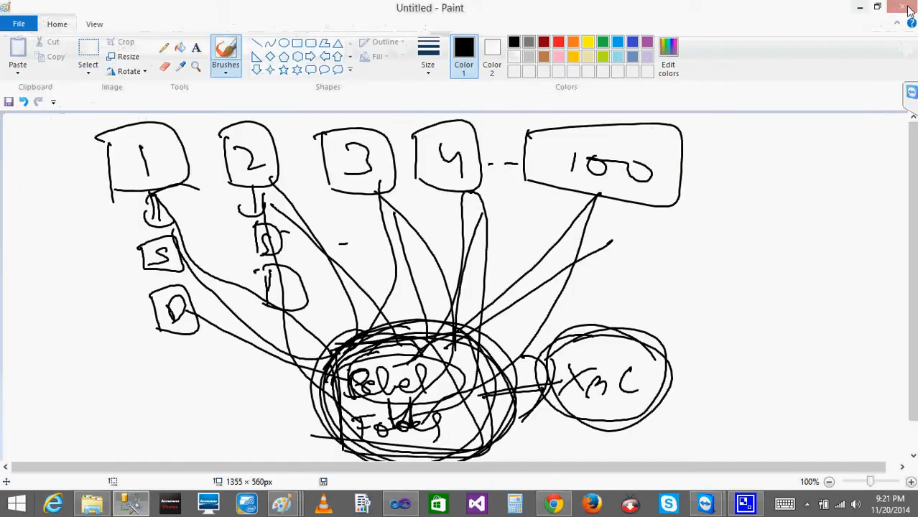
- Return to SQL Server Management Studio and collapse the Projects, Environments and testconfig folders under SSISDB
left_click(130, 505)
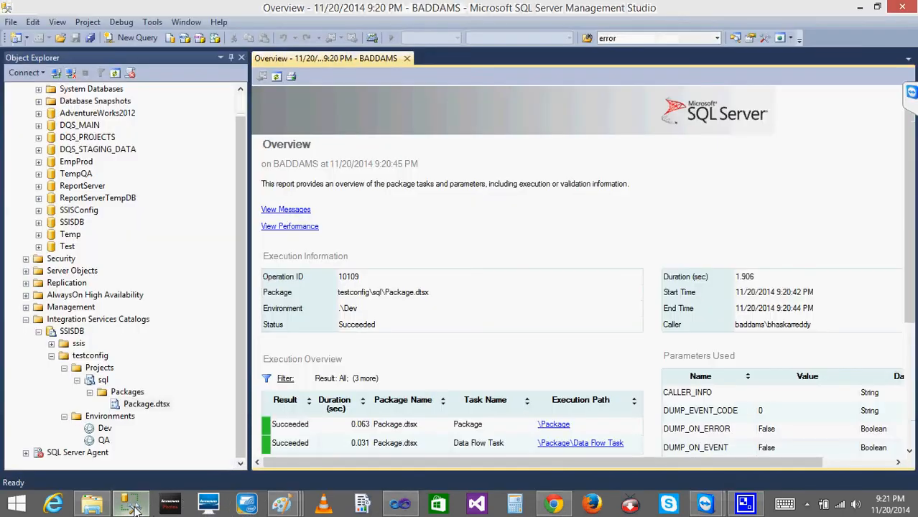
left_click(64, 368)
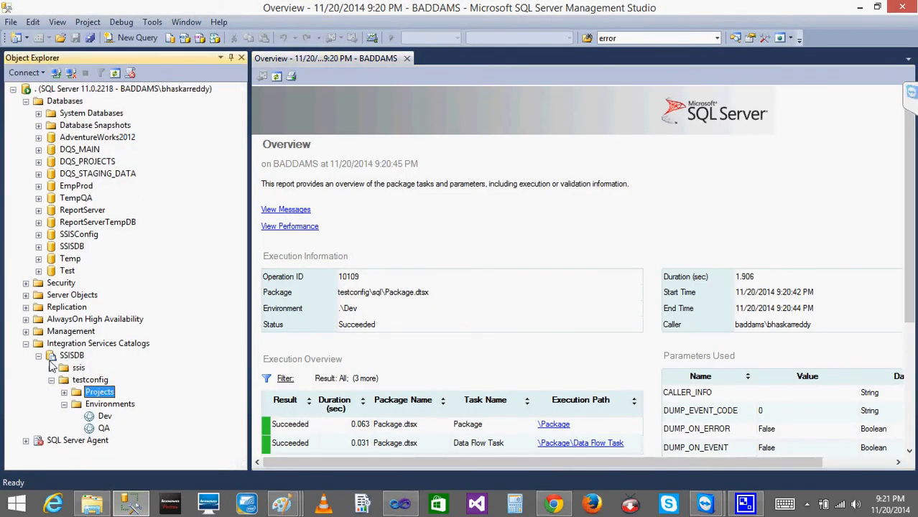
left_click(64, 405)
left_click(51, 381)
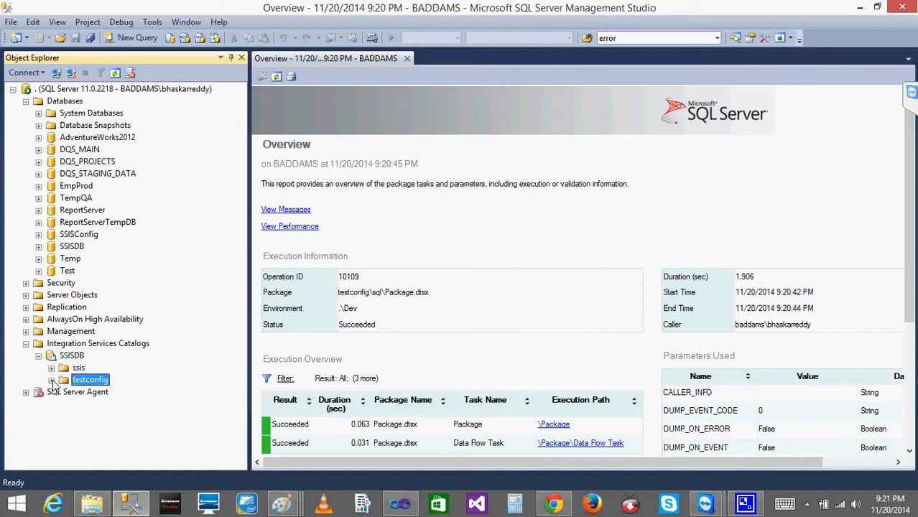
- Collapse the SSISDB catalog and the Integration Services Catalogs folder in the server tree
left_click(39, 356)
left_click(25, 344)
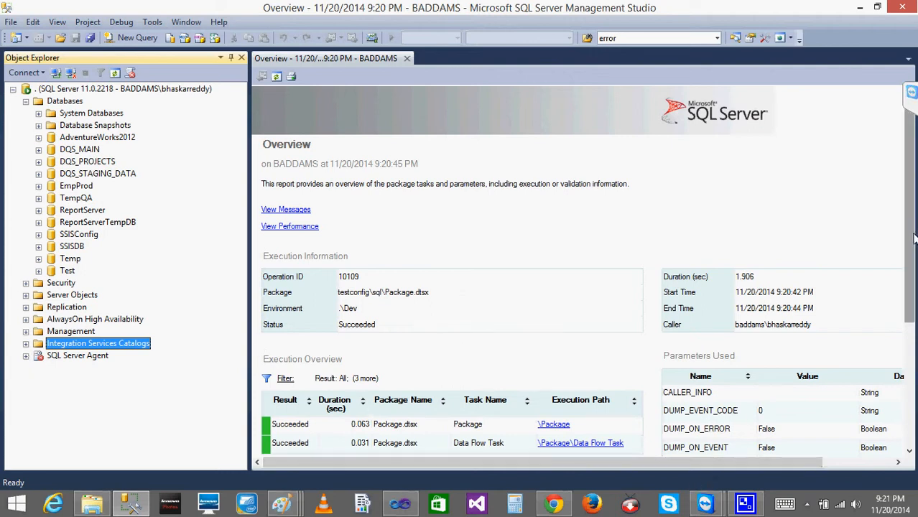
left_click_drag(912, 234, 917, 187)
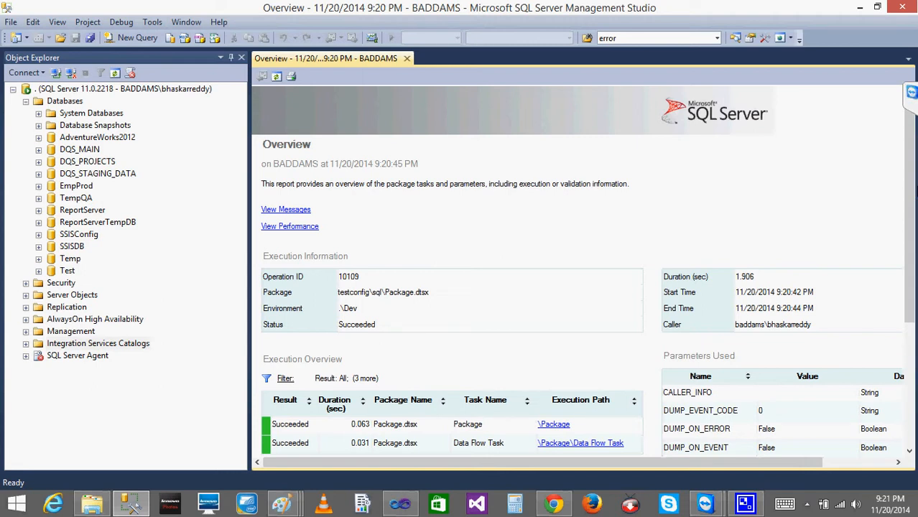
- Switch to Visual Studio and review the Path and Temp package parameters of Package.dtsx
left_click(401, 503)
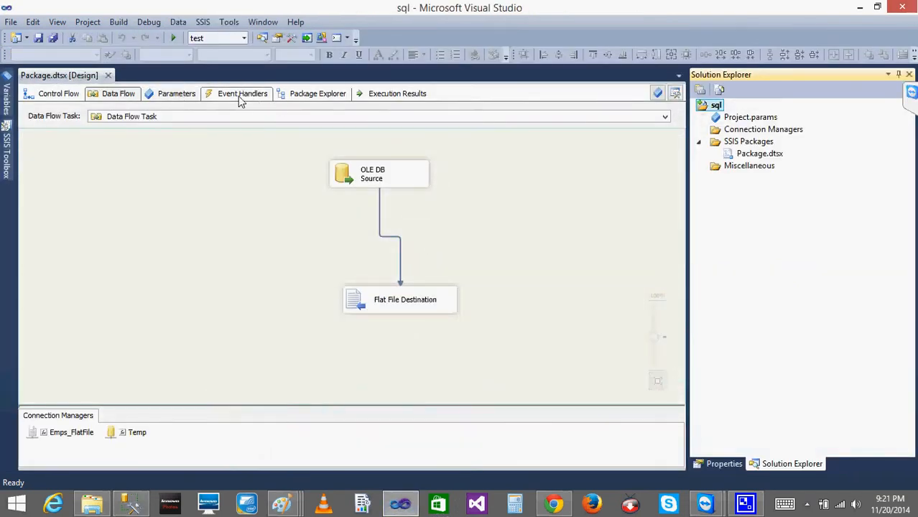
left_click(180, 95)
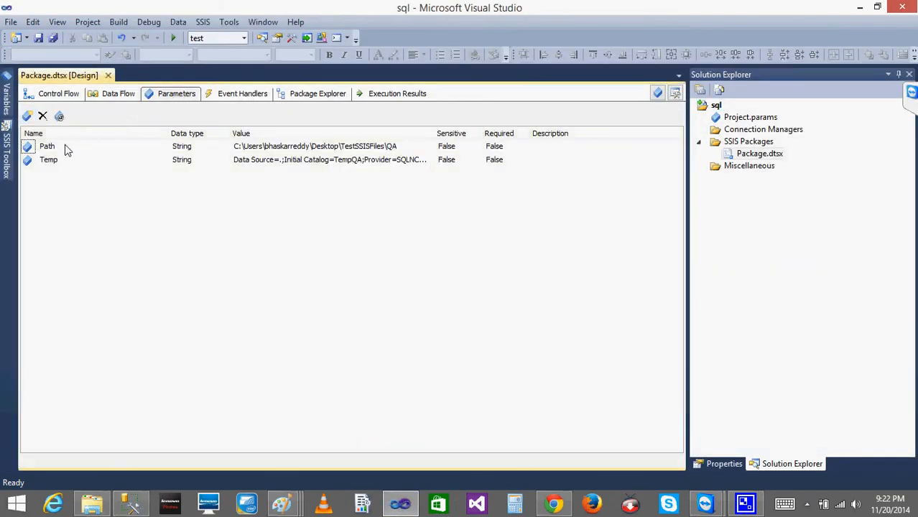
left_click(64, 162)
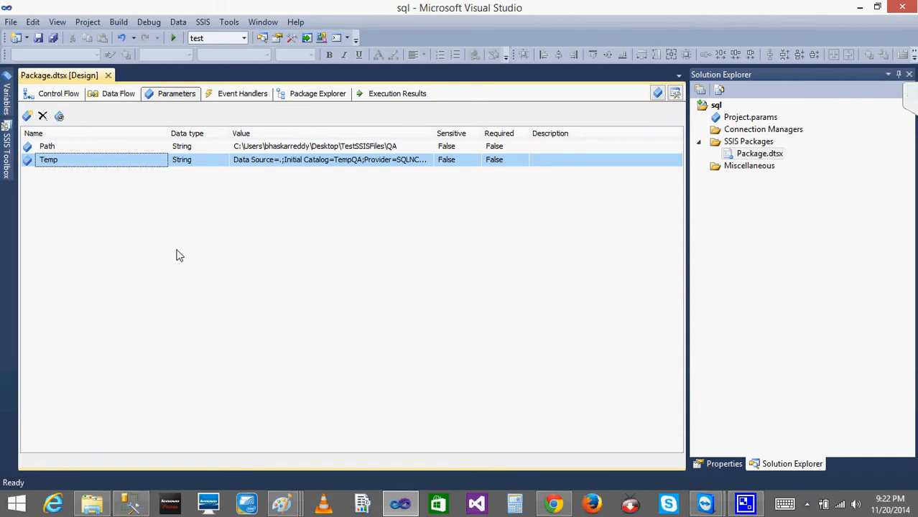
- Add a new SSIS package to the sql project's SSIS Packages folder
left_click(736, 144)
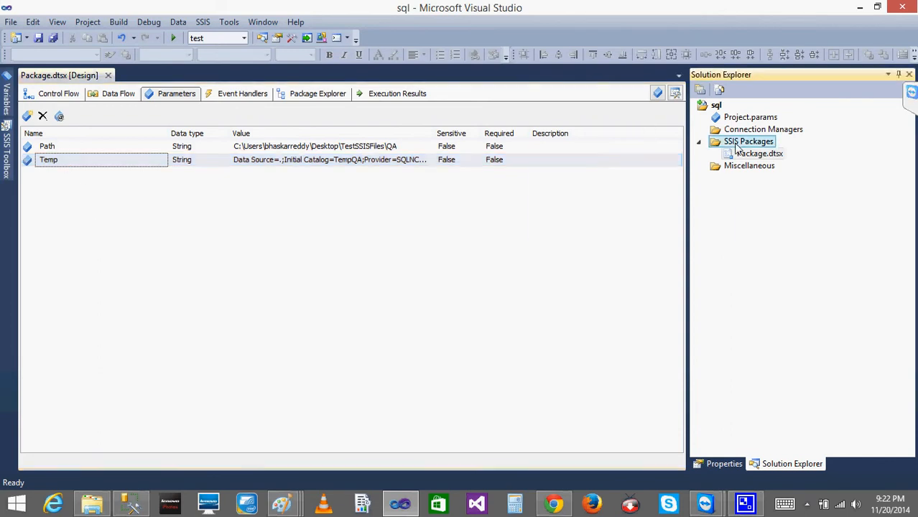
right_click(736, 145)
left_click(643, 155)
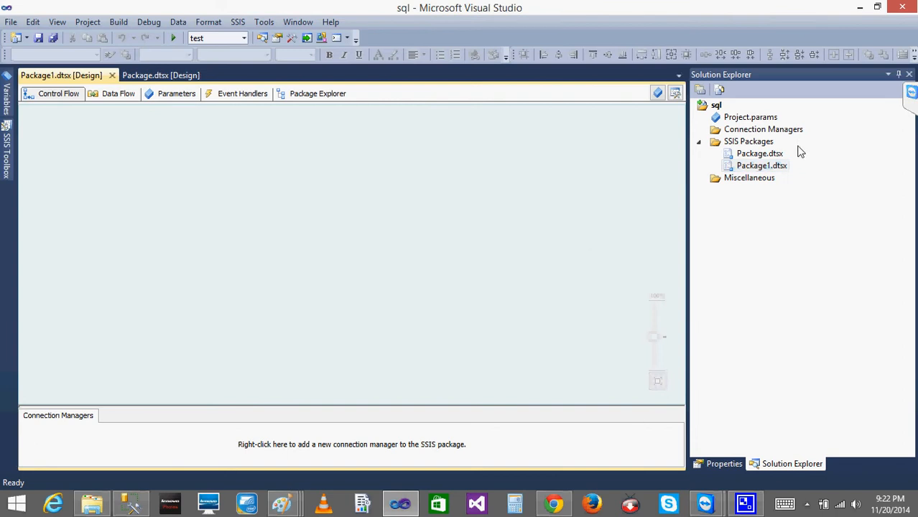
- Open Project.params and add a project-level parameter named Path1
left_click(751, 118)
right_click(748, 118)
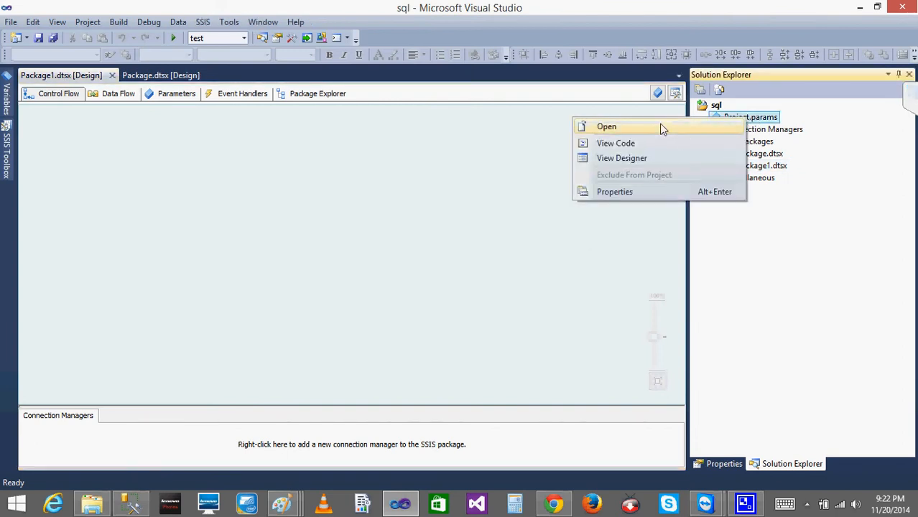
left_click(770, 117)
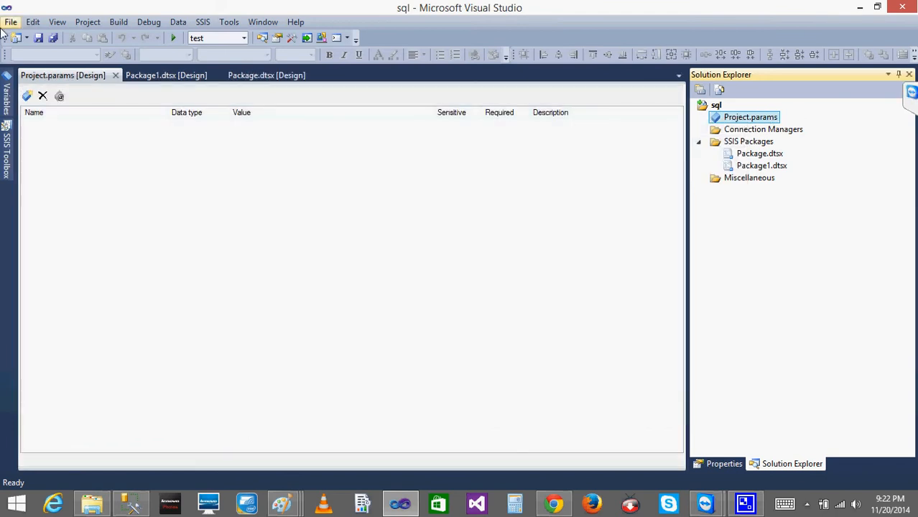
left_click(27, 94)
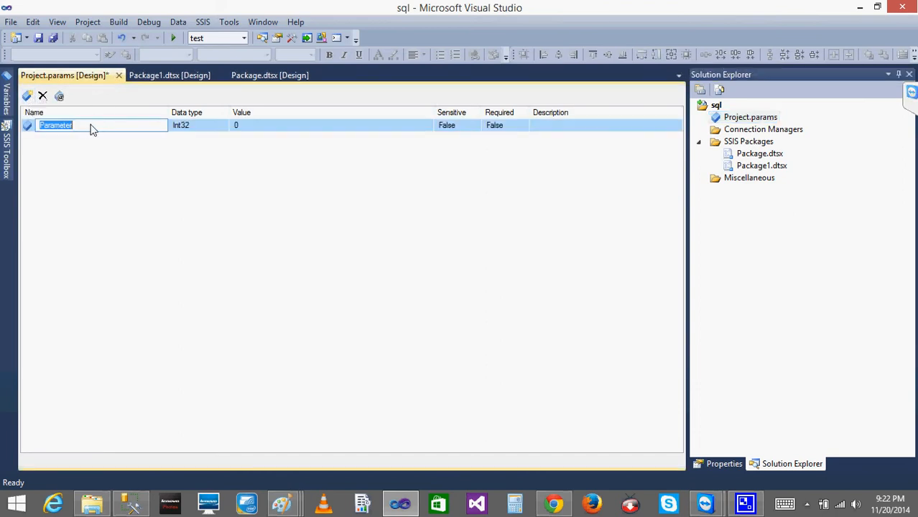
type("P")
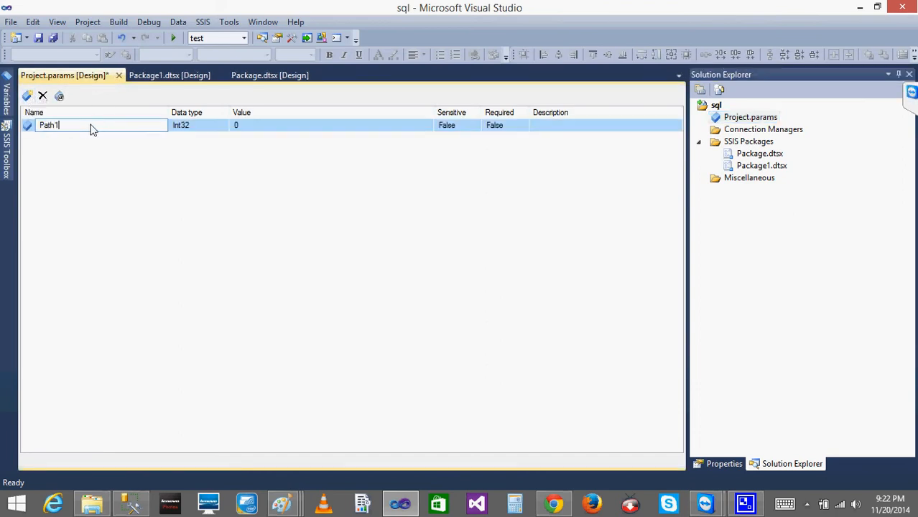
type("ath1")
key("Return")
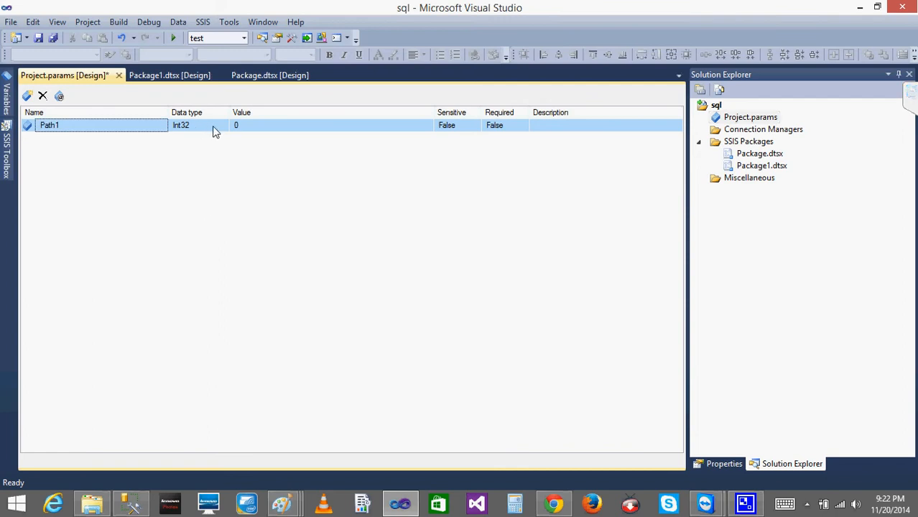
- Set the Path1 parameter's data type to String and its value to the desktop path ending in TestSSISFiles\Dev
left_click(223, 128)
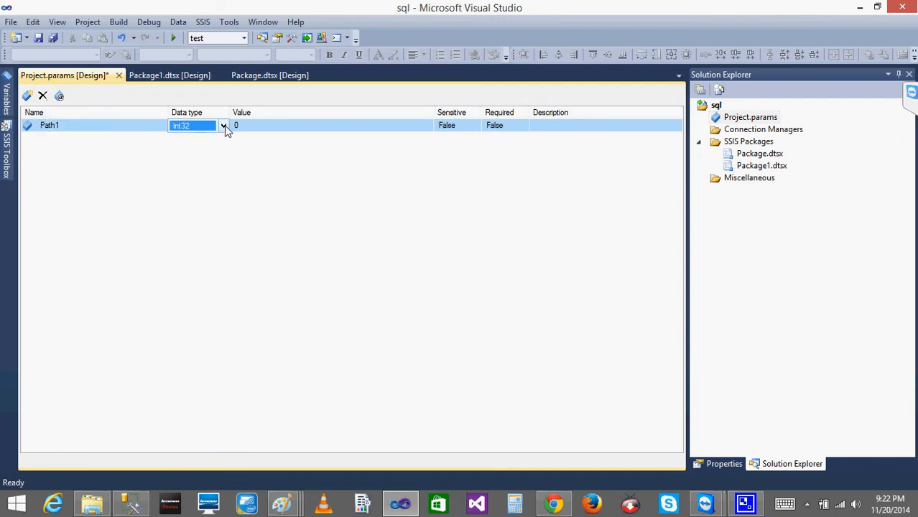
left_click(224, 125)
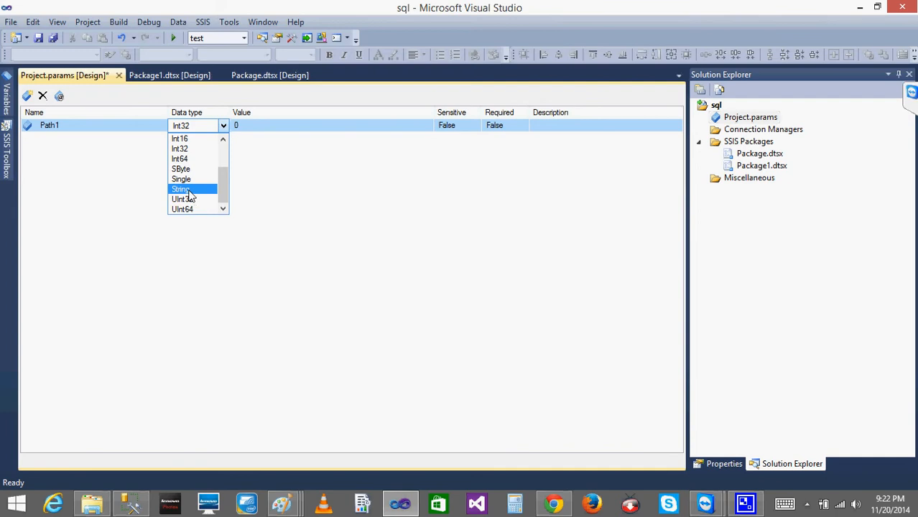
left_click(191, 191)
left_click(267, 125)
type("C:\\Users\\bhaskarreddy\\Desktop\\TestSSISFiles\\Dev")
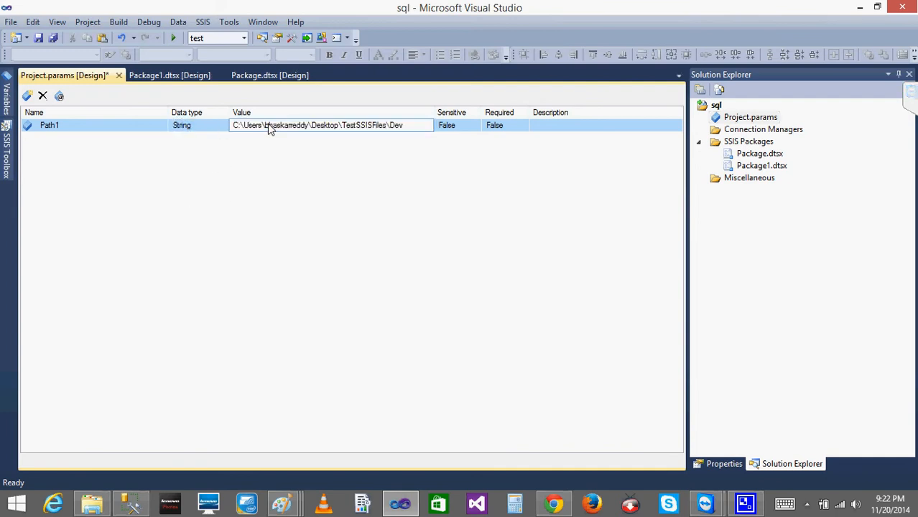
- Save the project parameters, and close Project.params and Package1.dtsx
left_click(39, 38)
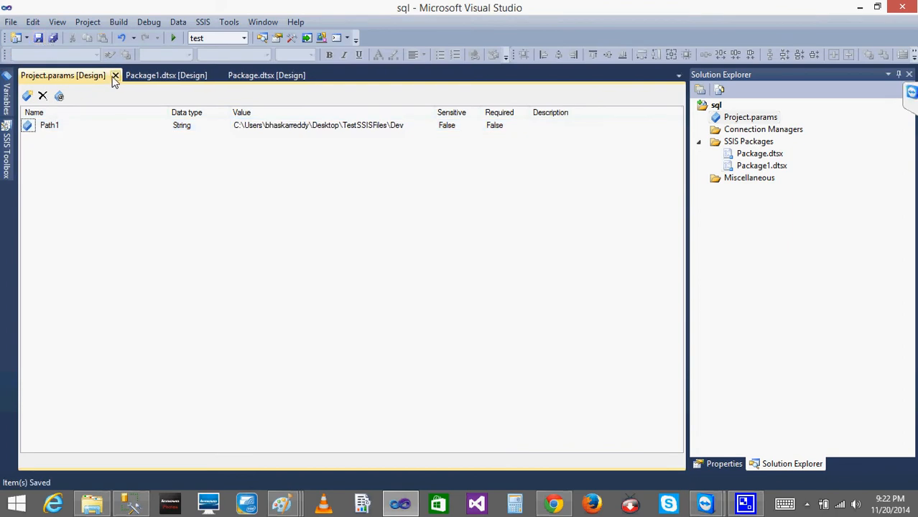
left_click(115, 76)
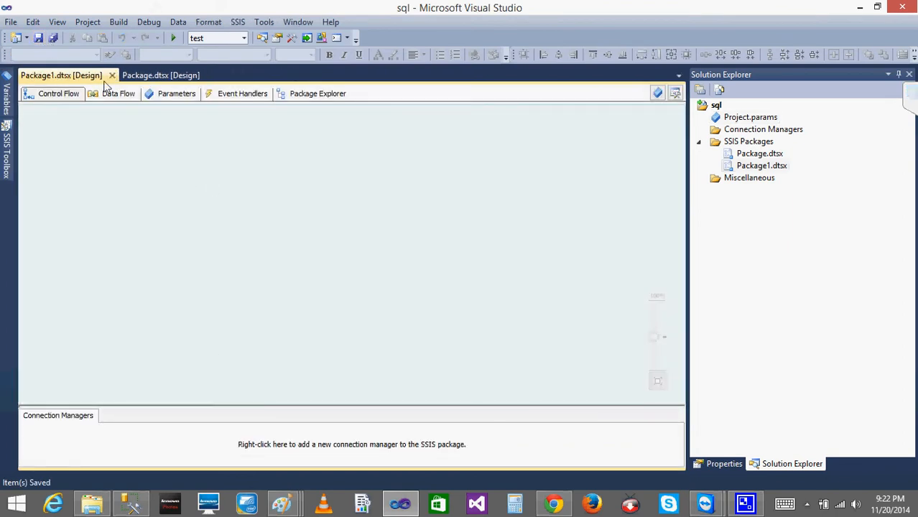
left_click(111, 76)
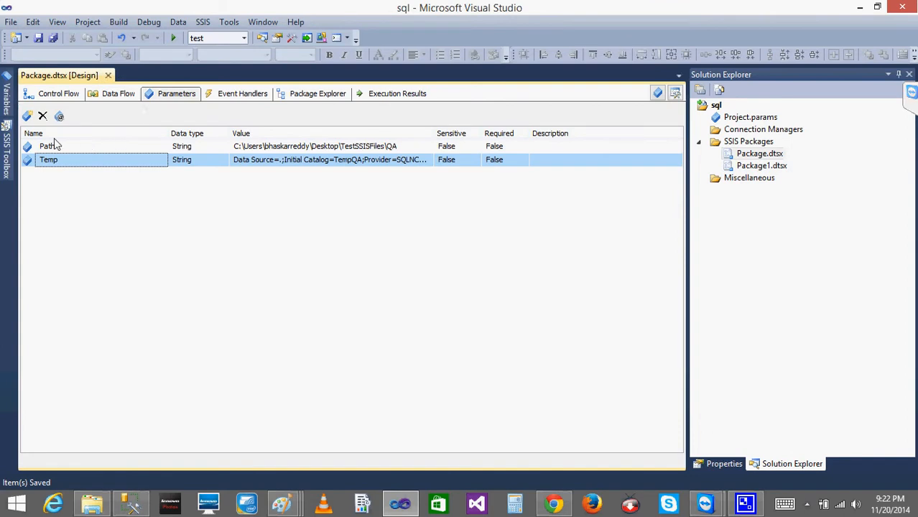
- Show the Emps_FlatFile connection's properties from Package.dtsx's control flow and expand its expressions to the ConnectionString entry
left_click(67, 98)
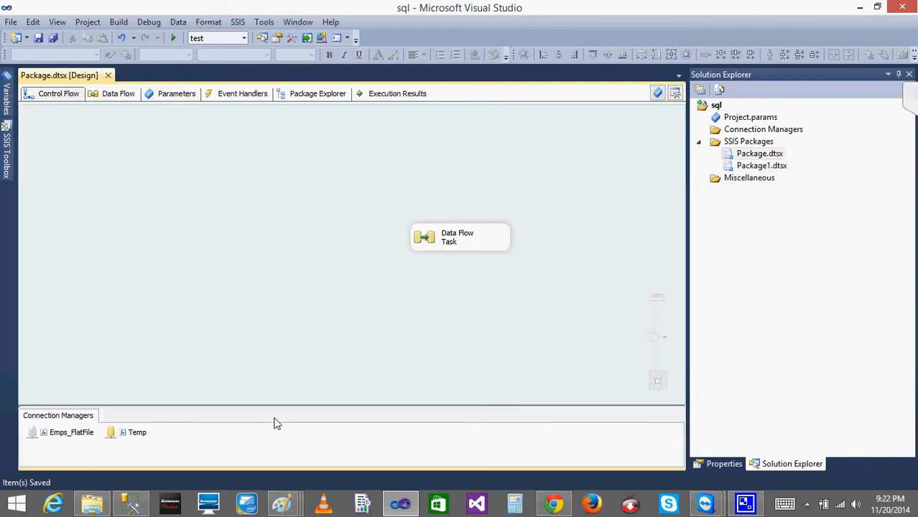
left_click(79, 436)
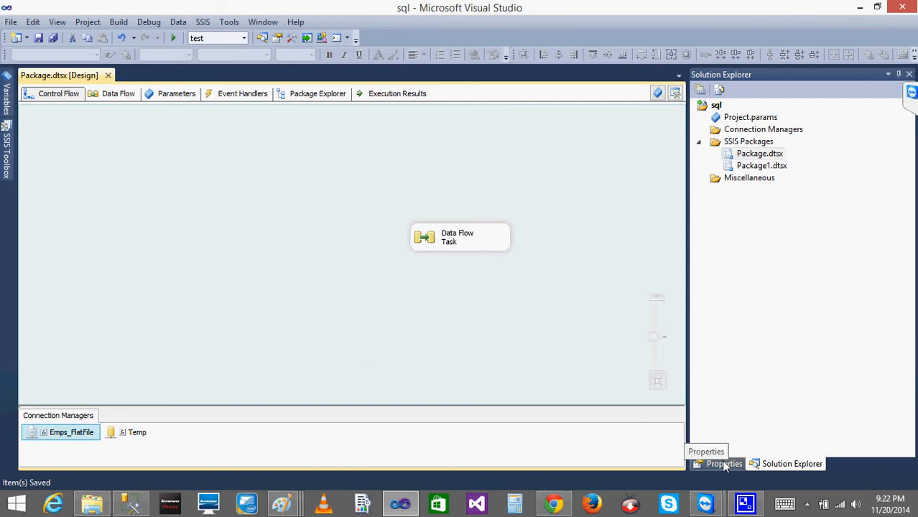
right_click(48, 437)
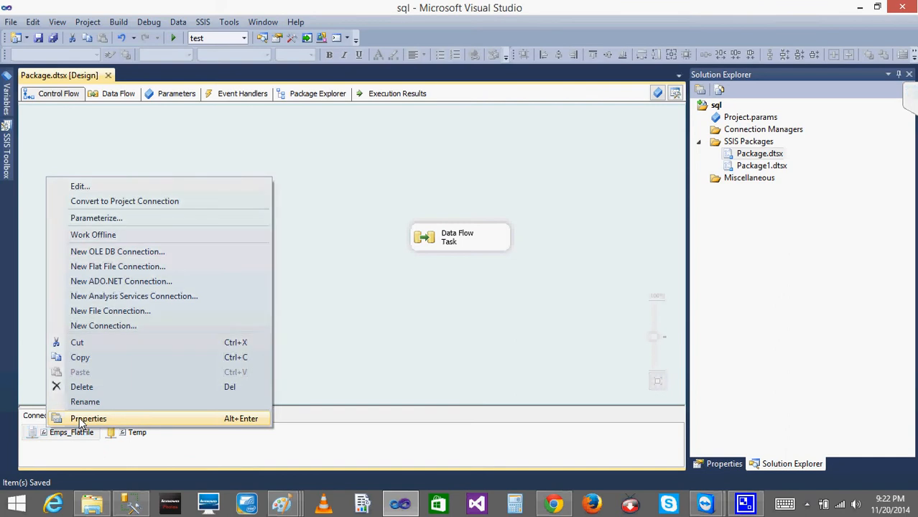
left_click(81, 419)
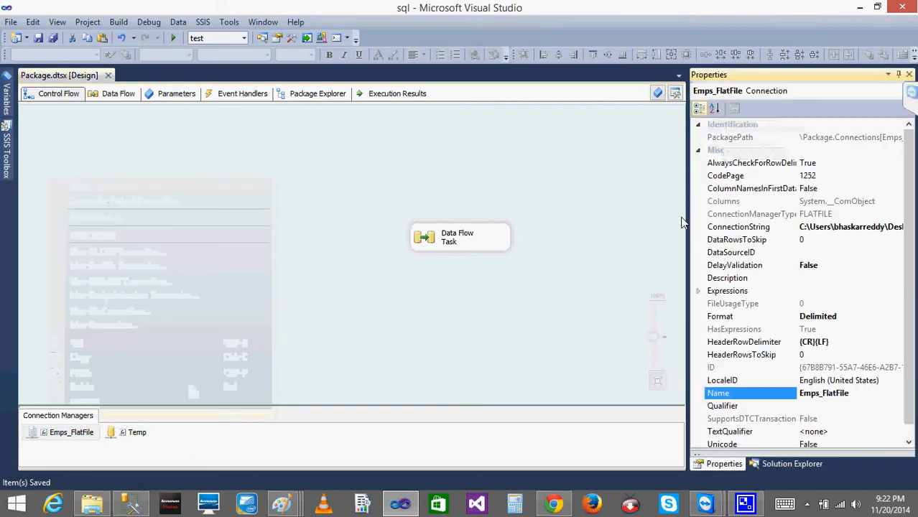
left_click(697, 291)
left_click(867, 304)
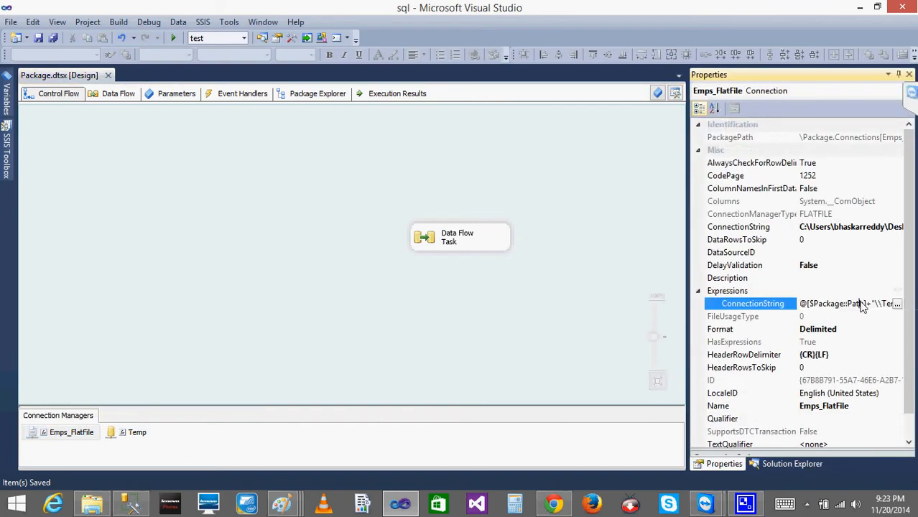
- Open the ConnectionString expression in the Expression Builder, locate $Project::Path1 among the variables and parameters, and close the builder
left_click(897, 304)
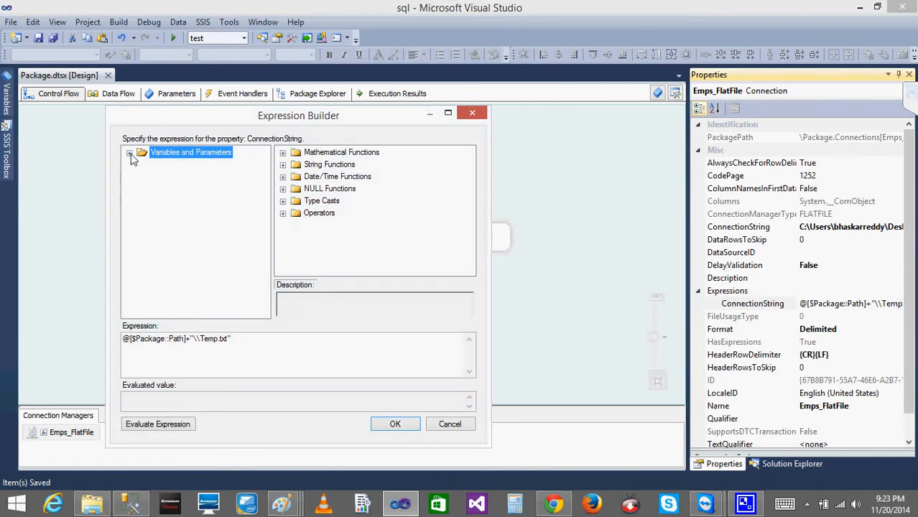
left_click(130, 153)
left_click(190, 204)
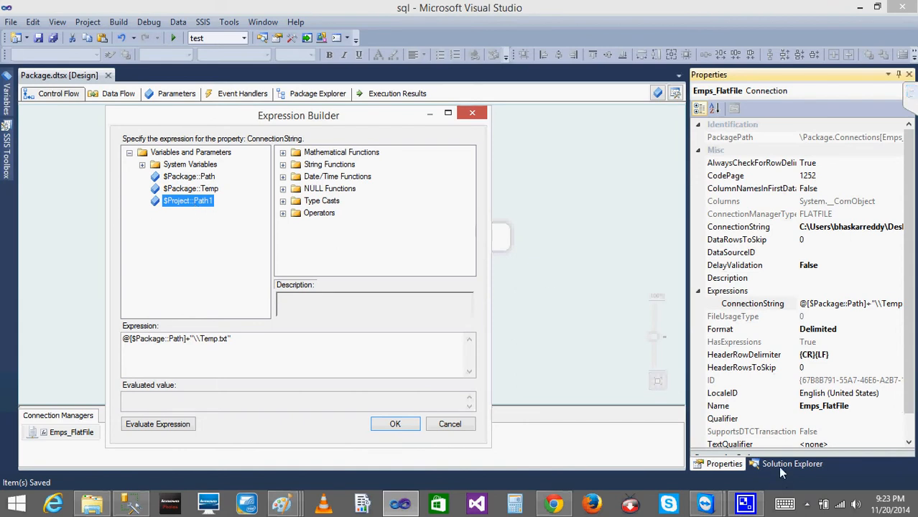
left_click(395, 423)
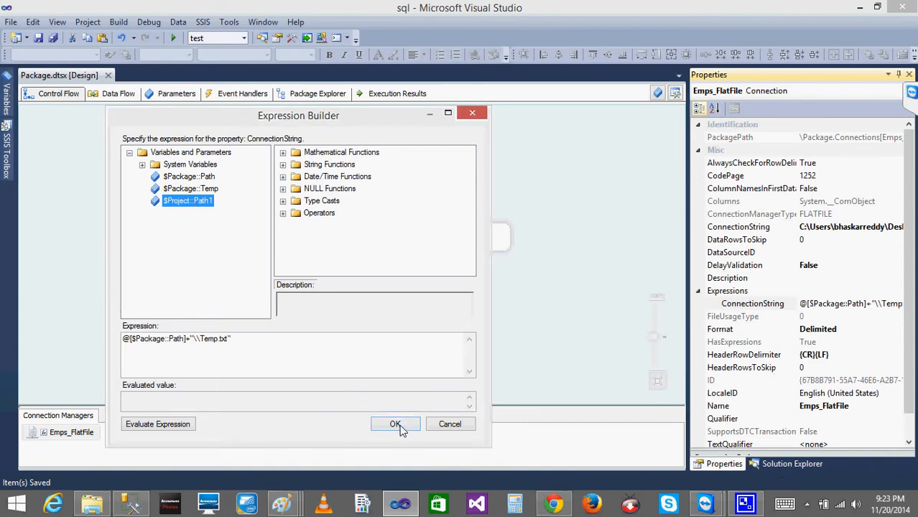
- Reopen Project.params from the solution to review the Path1 parameter, and close it
left_click(792, 464)
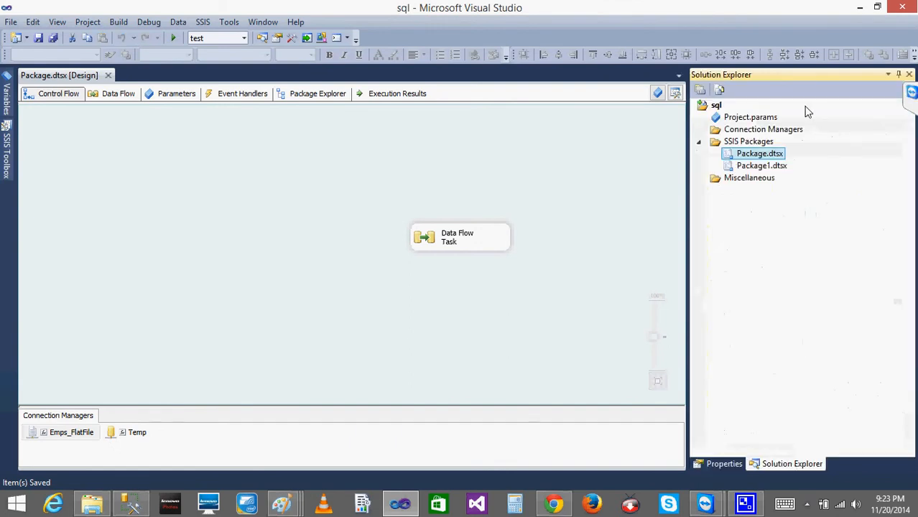
double_click(731, 121)
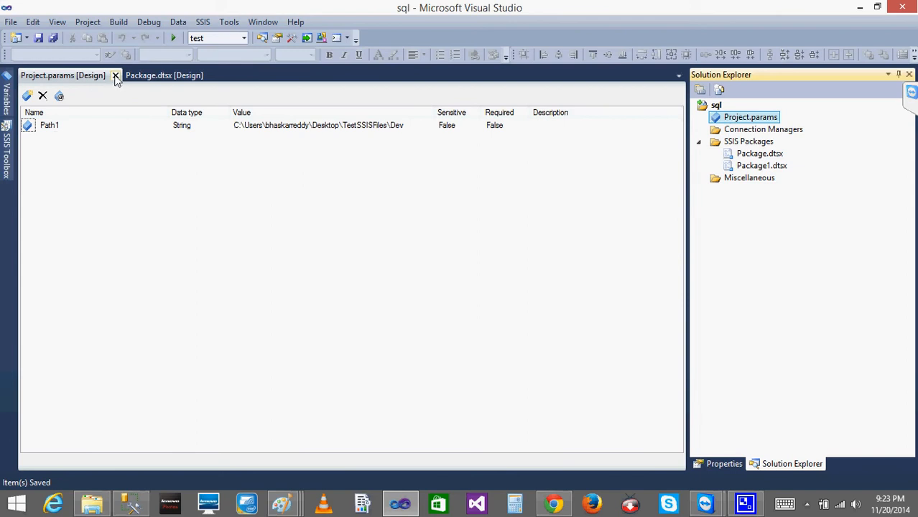
left_click(115, 75)
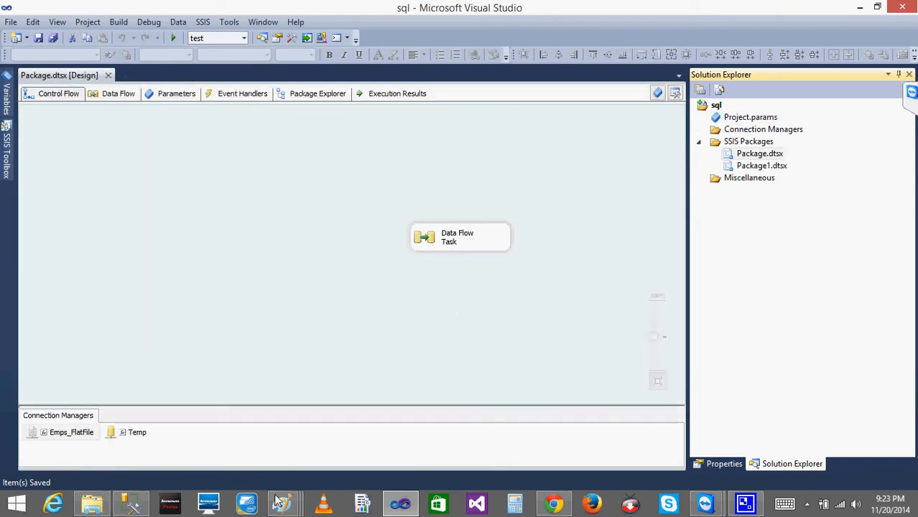
- Compare the parameters of Package.dtsx with the project-level parameters in Project.params, and close Project.params
mouse_move(295, 505)
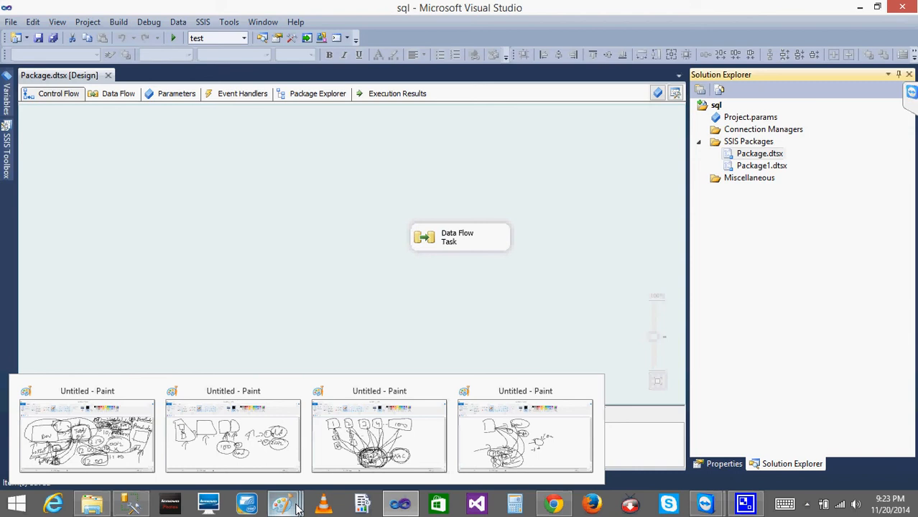
left_click(176, 94)
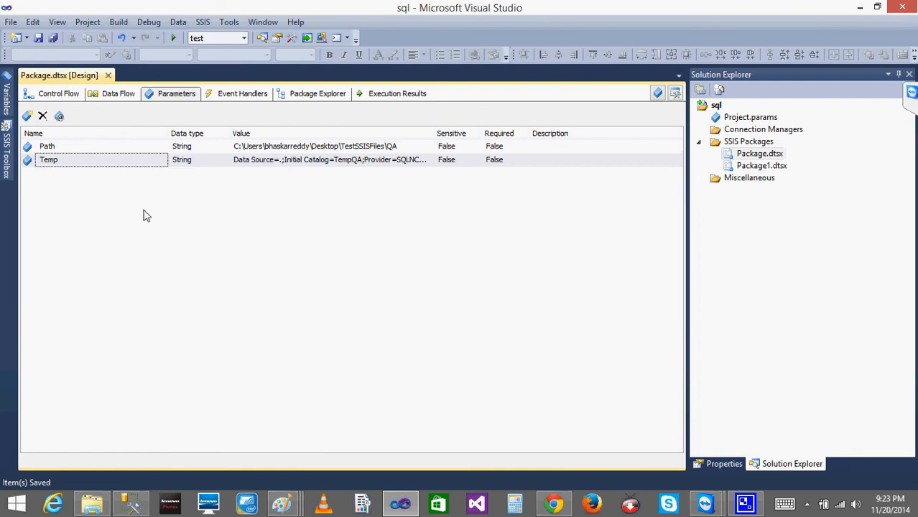
double_click(751, 117)
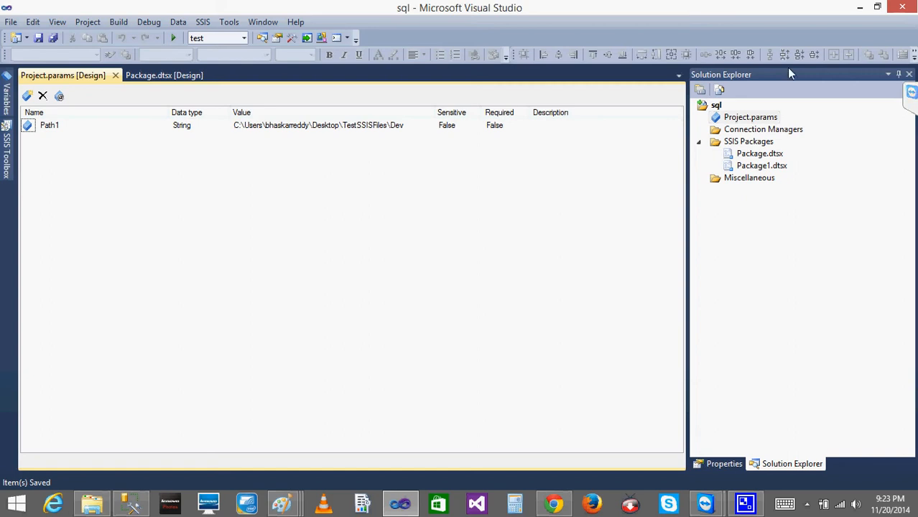
double_click(760, 118)
left_click(115, 75)
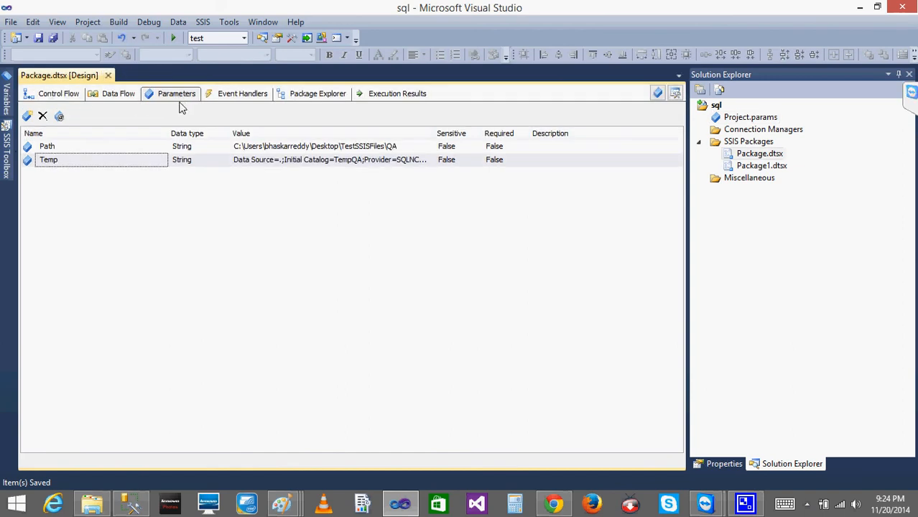
- Close the sql project's Visual Studio window and return to SQL Server Management Studio
left_click(760, 120)
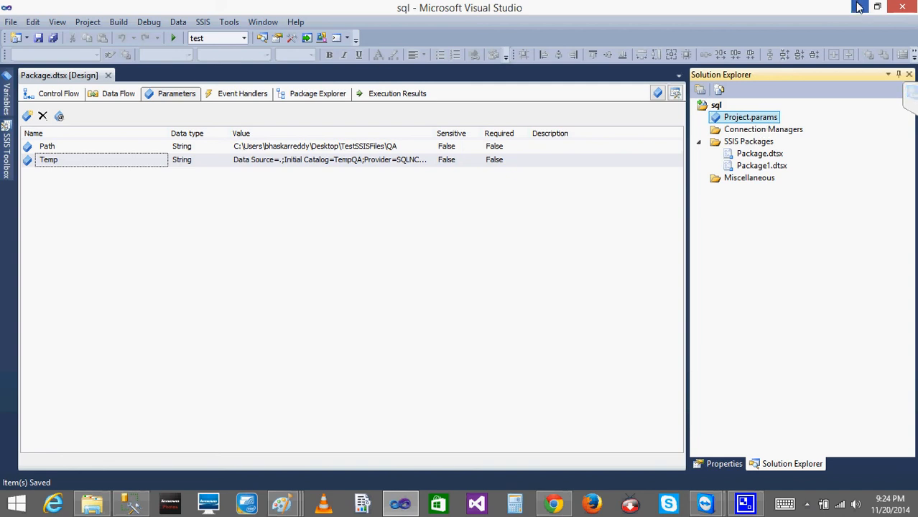
left_click(901, 8)
left_click(446, 335)
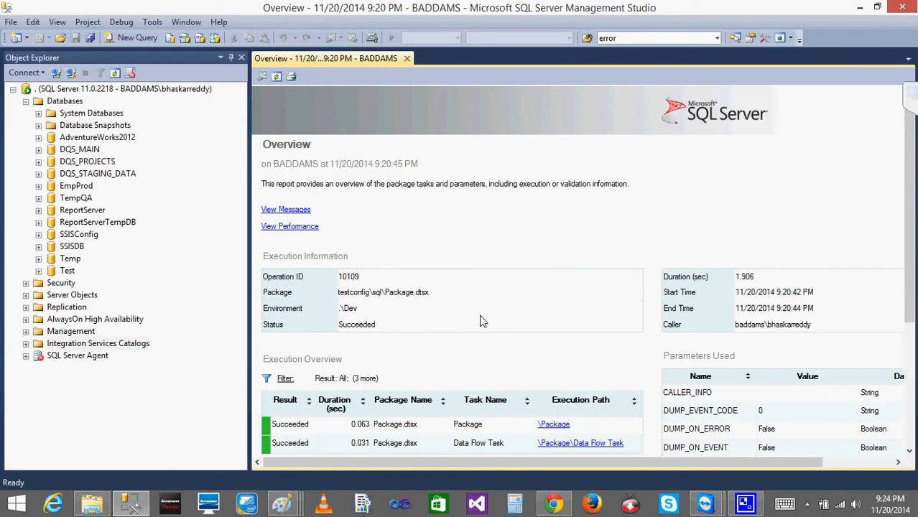
- Close SQL Server Management Studio and the Paint drawing, discarding the drawing's unsaved changes
left_click(903, 8)
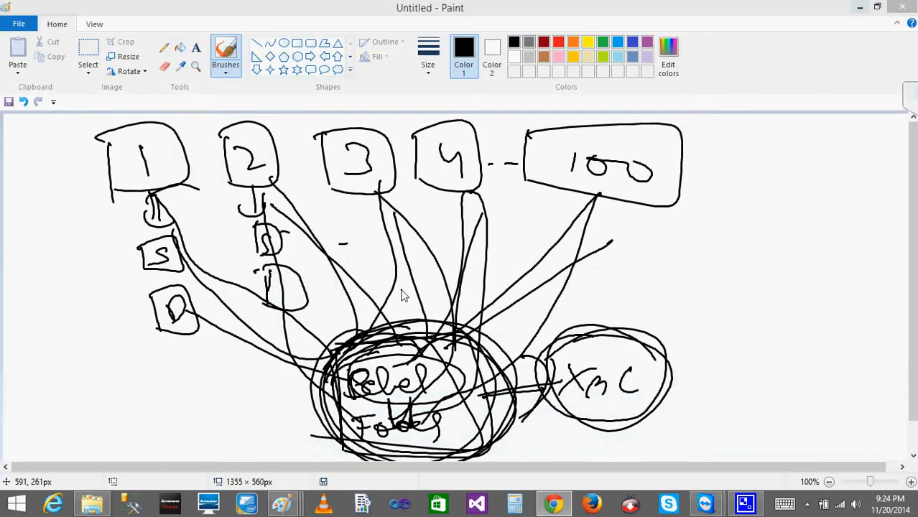
left_click(903, 7)
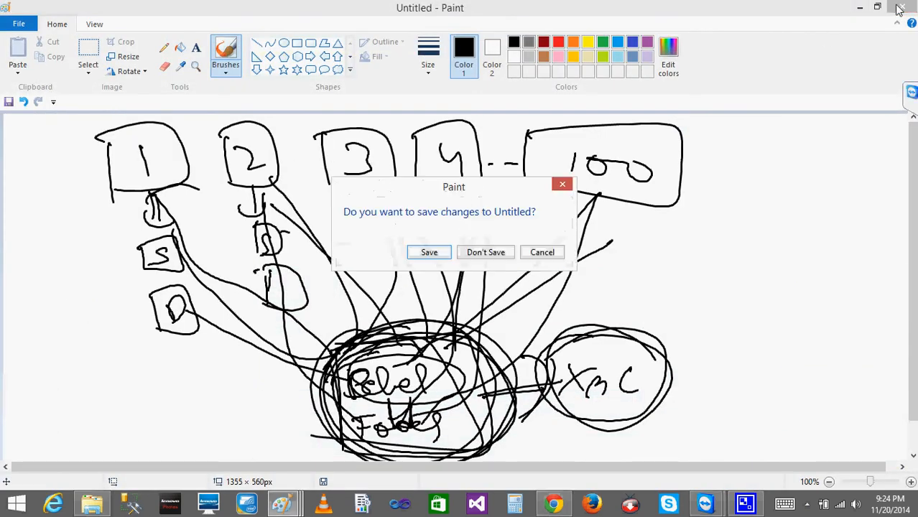
left_click(485, 256)
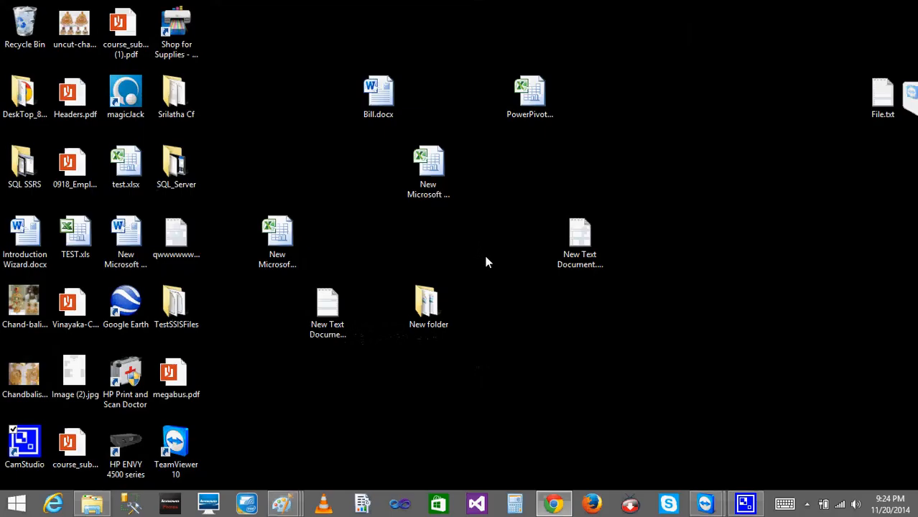
right_click(798, 16)
left_click(668, 55)
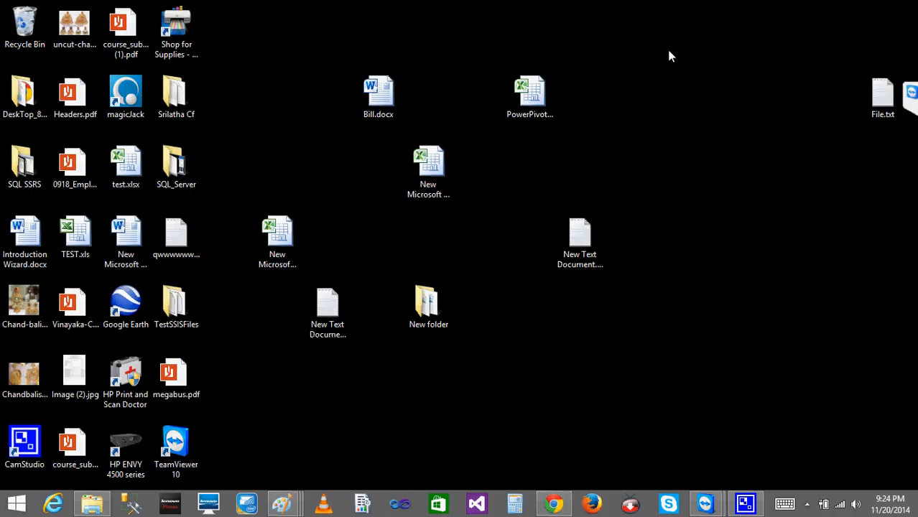
right_click(668, 56)
left_click(563, 89)
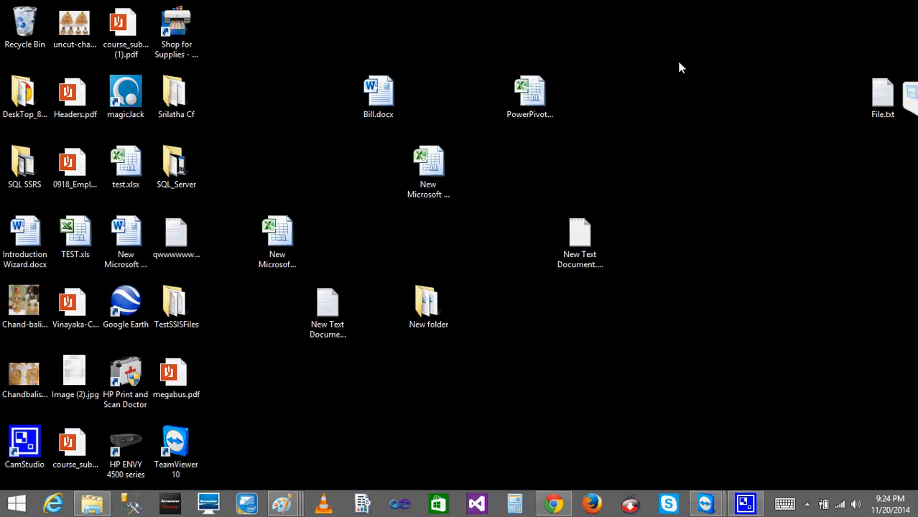
right_click(728, 57)
left_click(638, 98)
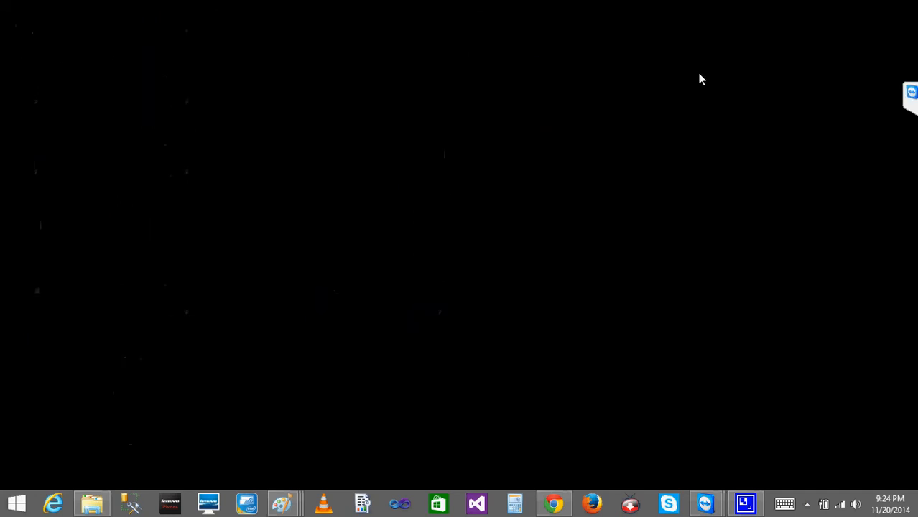
right_click(760, 54)
left_click(658, 94)
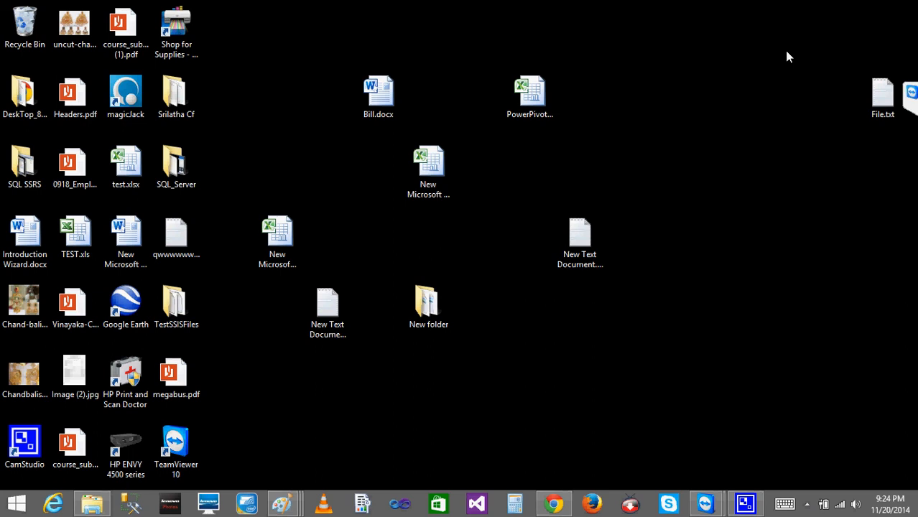
right_click(786, 56)
left_click(637, 93)
right_click(767, 77)
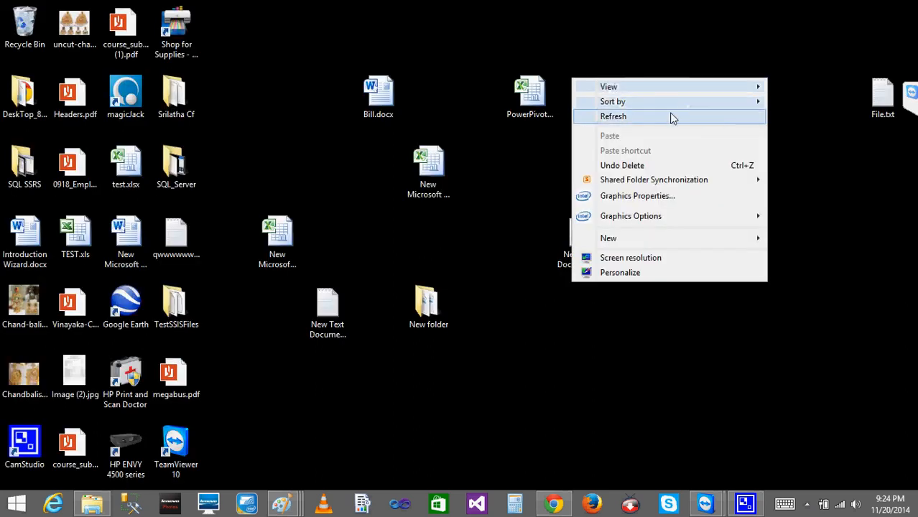
left_click(671, 114)
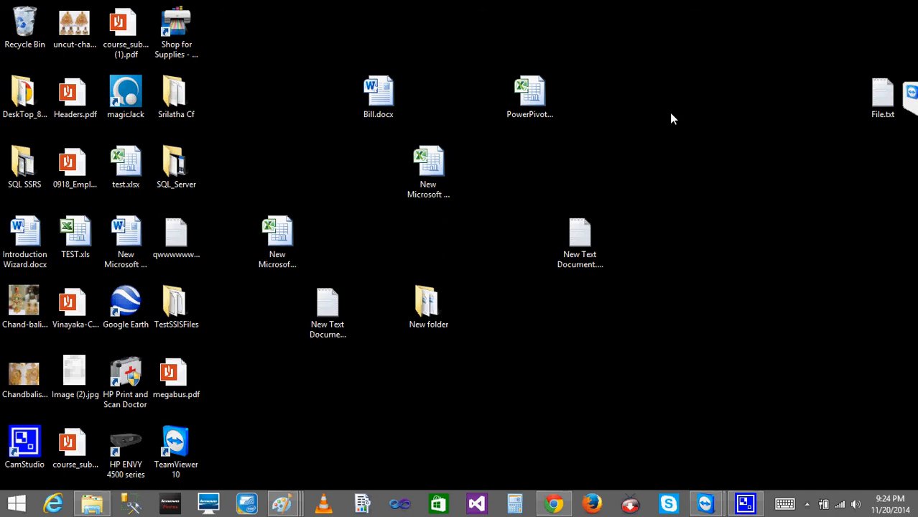
right_click(670, 112)
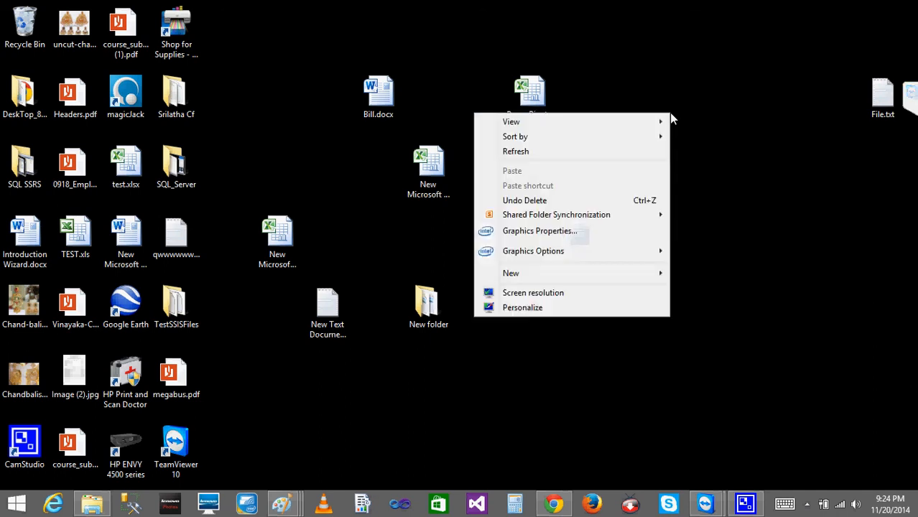
left_click(584, 154)
left_click(807, 504)
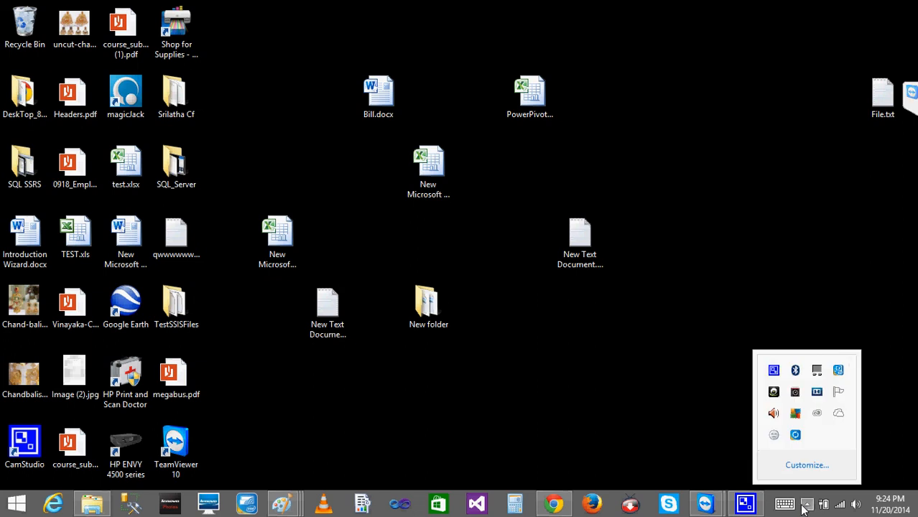
right_click(774, 370)
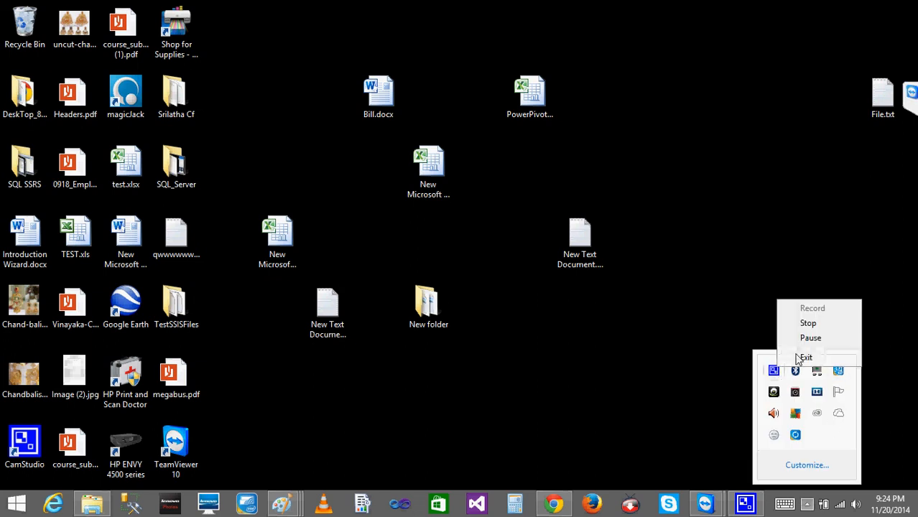